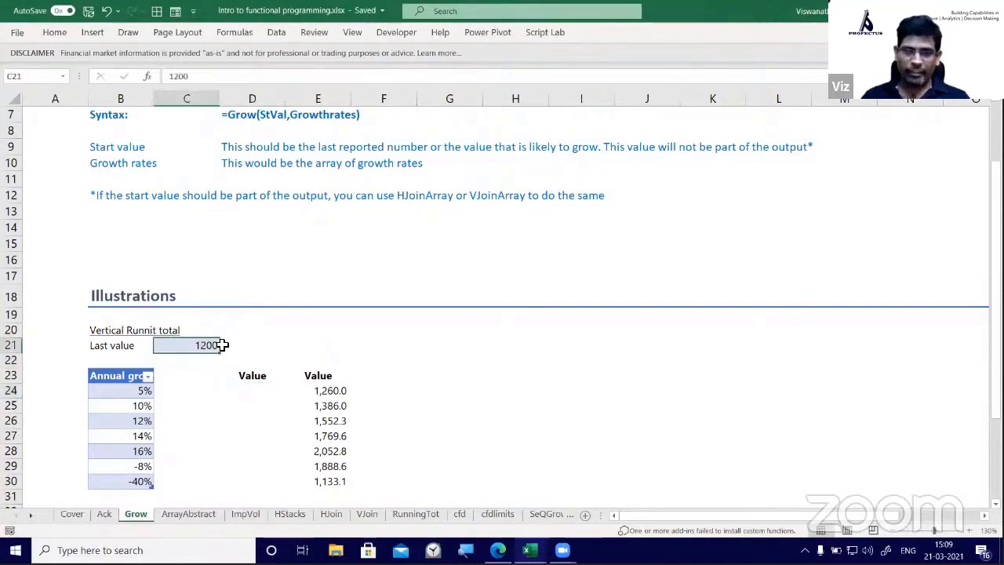
Go through the annual growth rates in the table, from B24 down to B28
left_click(147, 392)
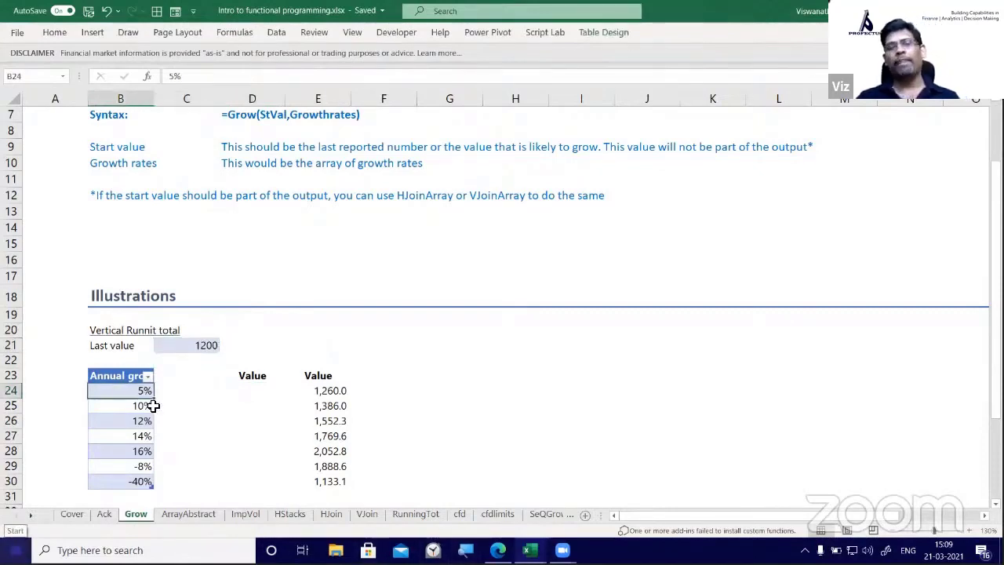
key("Down")
key("Down")
key("Down")
key("Down")
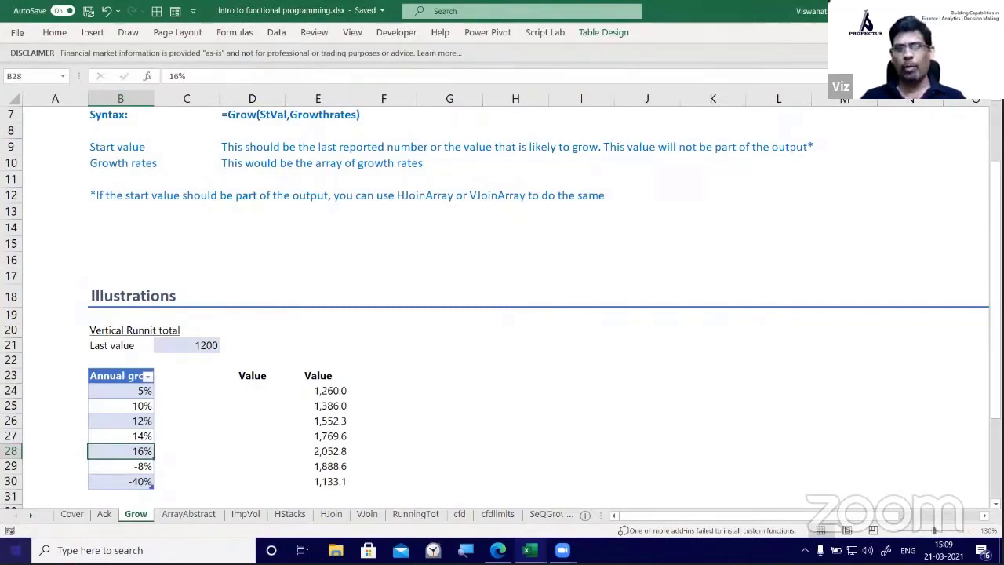
Number the growth-rate rows 1 to 7 in cells A24 to A30 beside the table
key("Up")
key("Up")
key("Up")
key("Right")
key("Up")
key("Left")
key("Left")
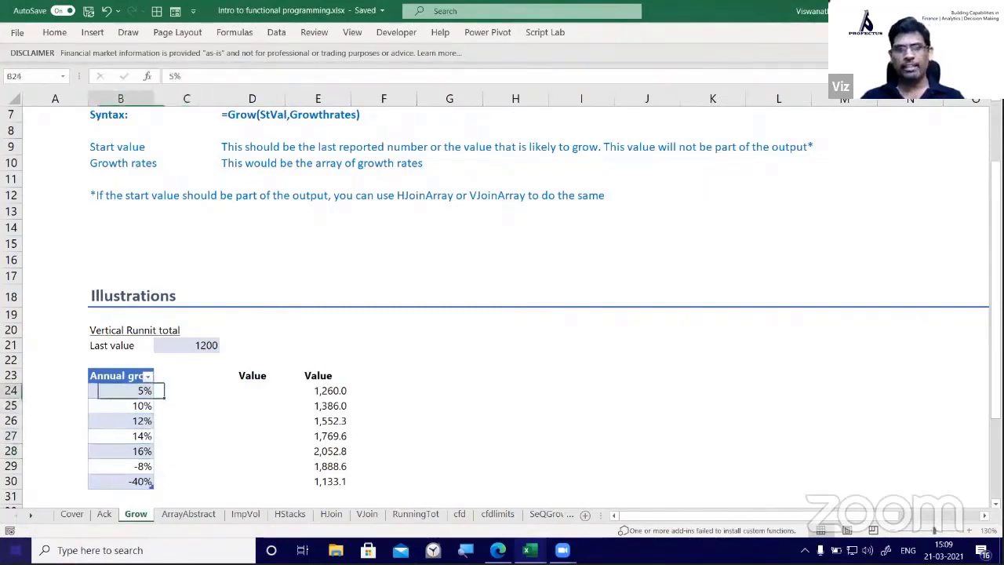
type("1")
key("Return")
type("2")
key("Return")
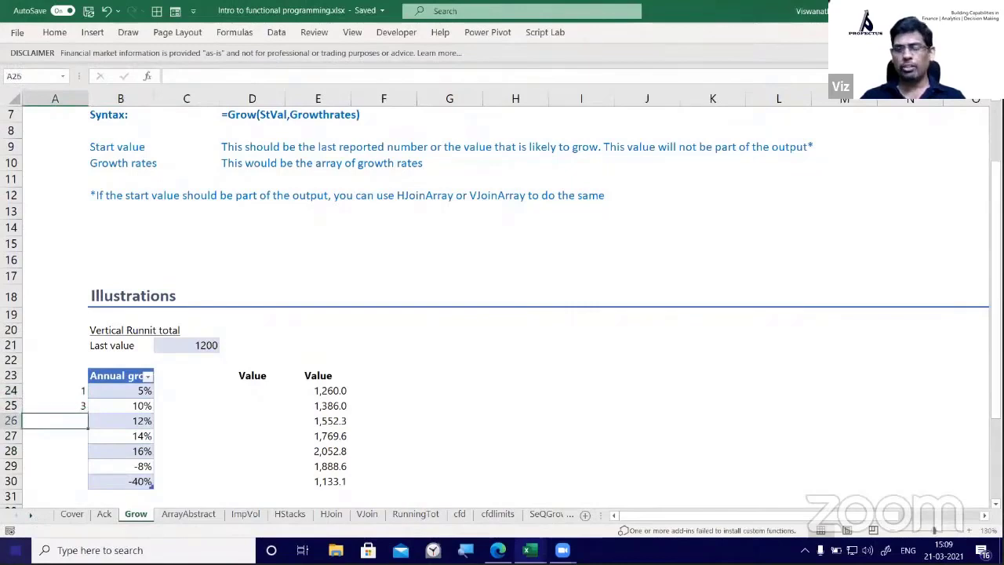
key("Up")
type("3")
key("Return")
type("4")
key("Return")
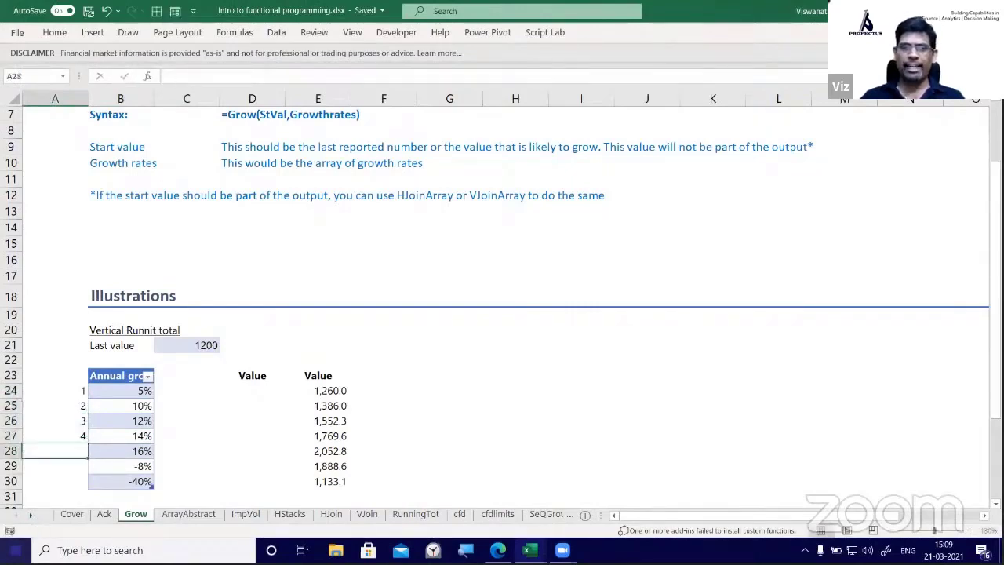
type("5")
key("Return")
type("6")
key("Return")
type("7")
key("Return")
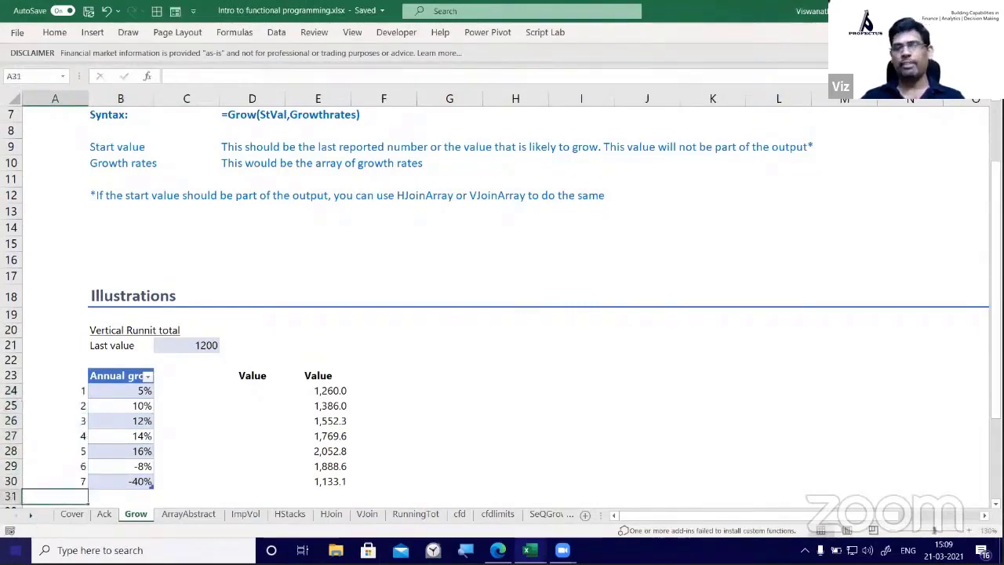
In D24, calculate the first grown value from the last value with =C21*(1+Table16[@[Annual growth rate]])
key("Up")
key("Up")
key("Up")
key("Up")
key("Up")
key("Up")
key("Up")
key("Up")
key("Right")
key("Right")
key("Right")
key("Down")
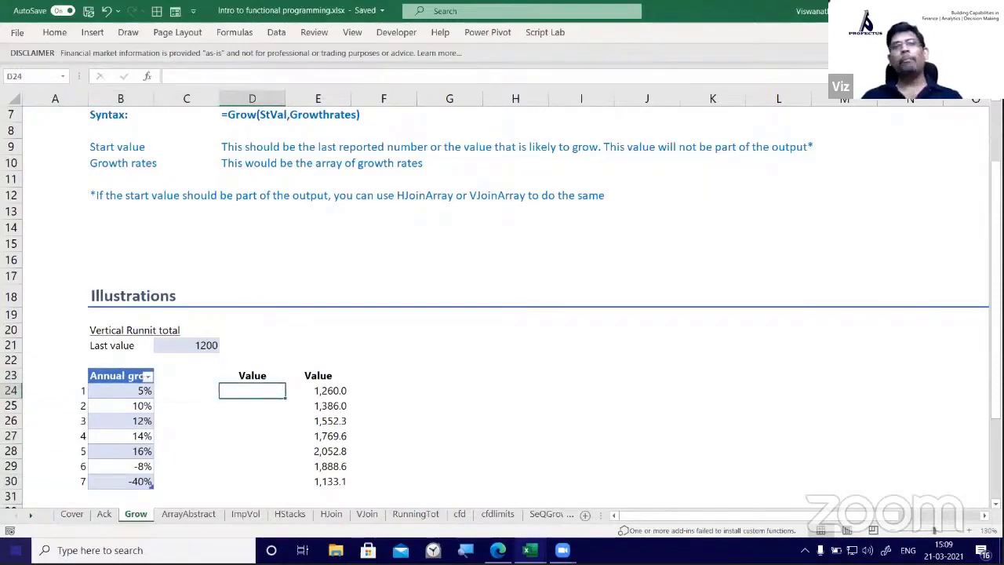
type("=")
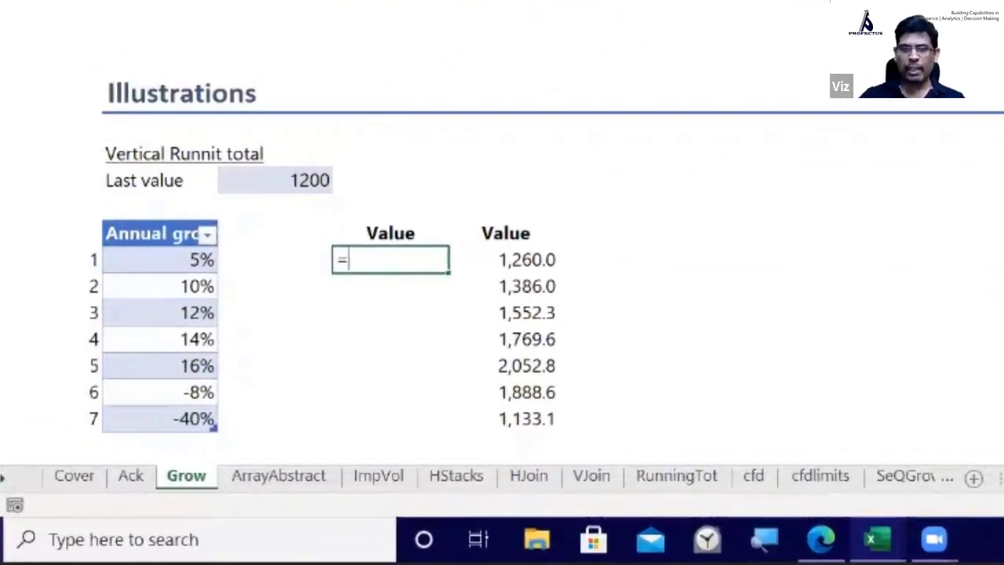
key("Up")
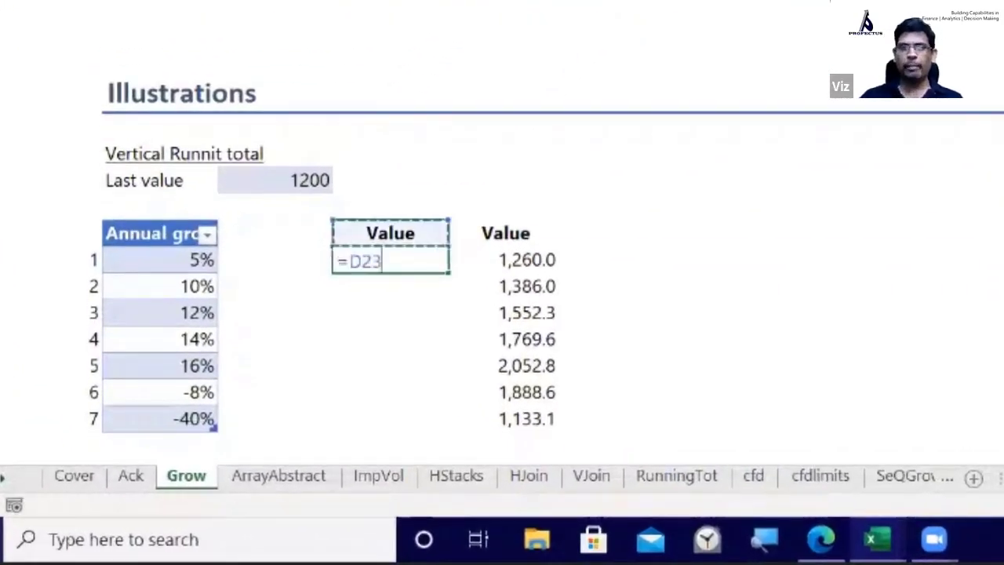
key("Up")
key("Up")
key("Left")
type("*")
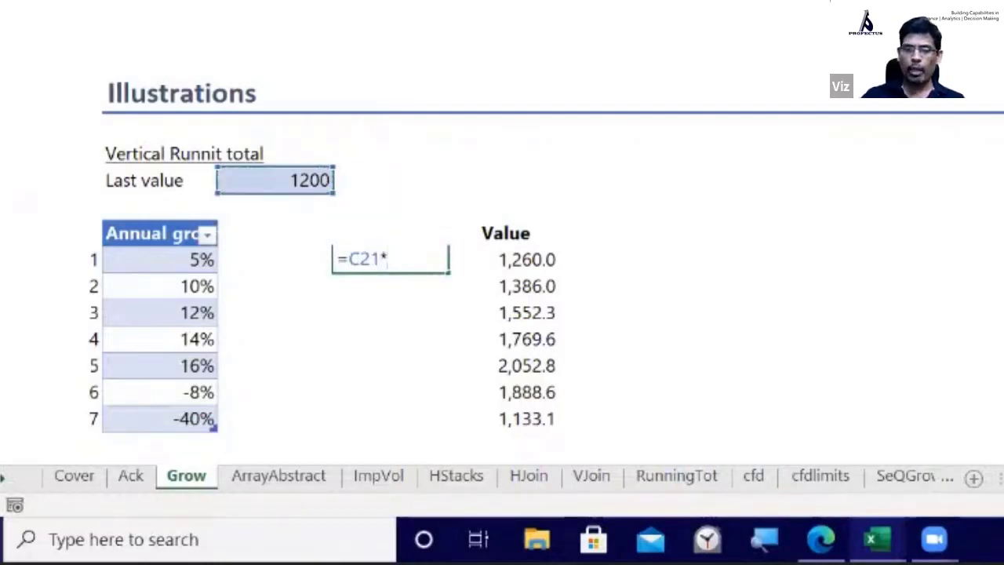
type("(1+")
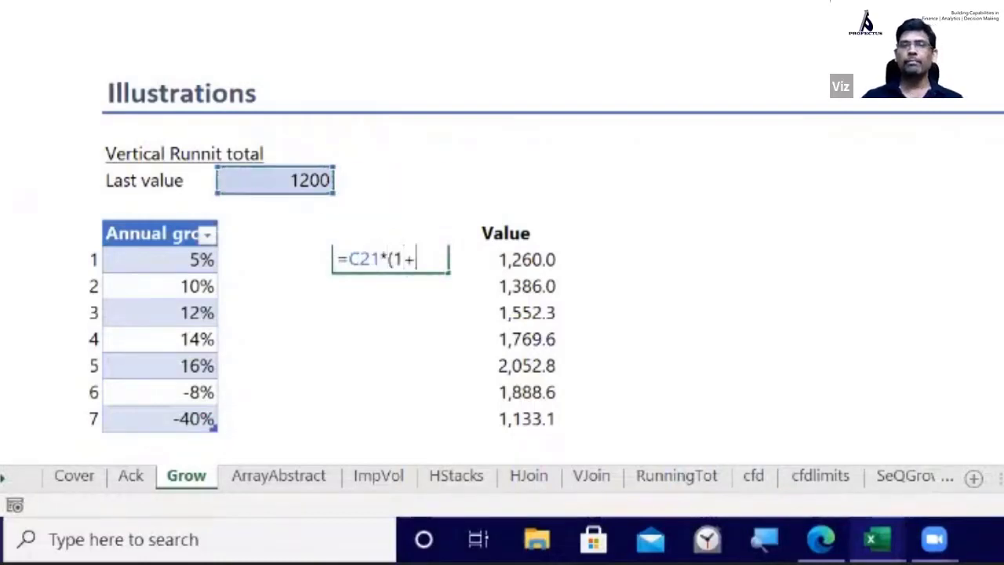
key("Left")
key("Left")
type(")")
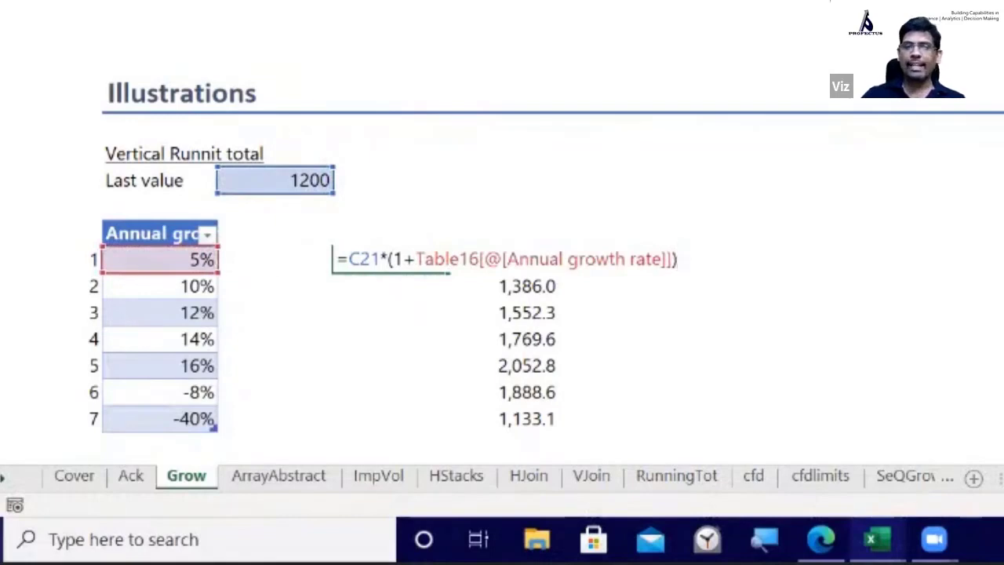
key("Return")
In D25, grow the previous year's value with =D24*(1+Table16[@[Annual growth rate]])
type("=")
key("Up")
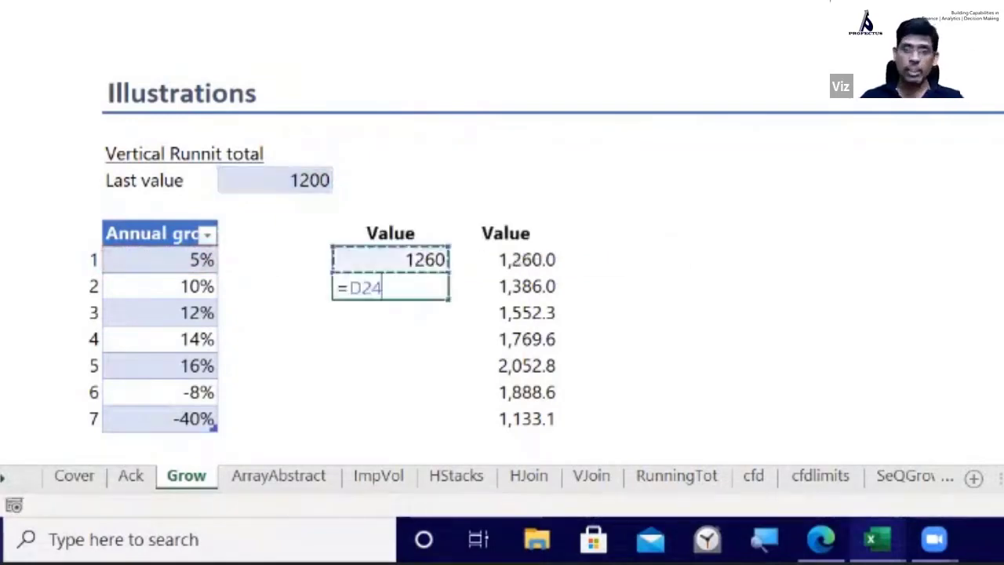
type("*(1+")
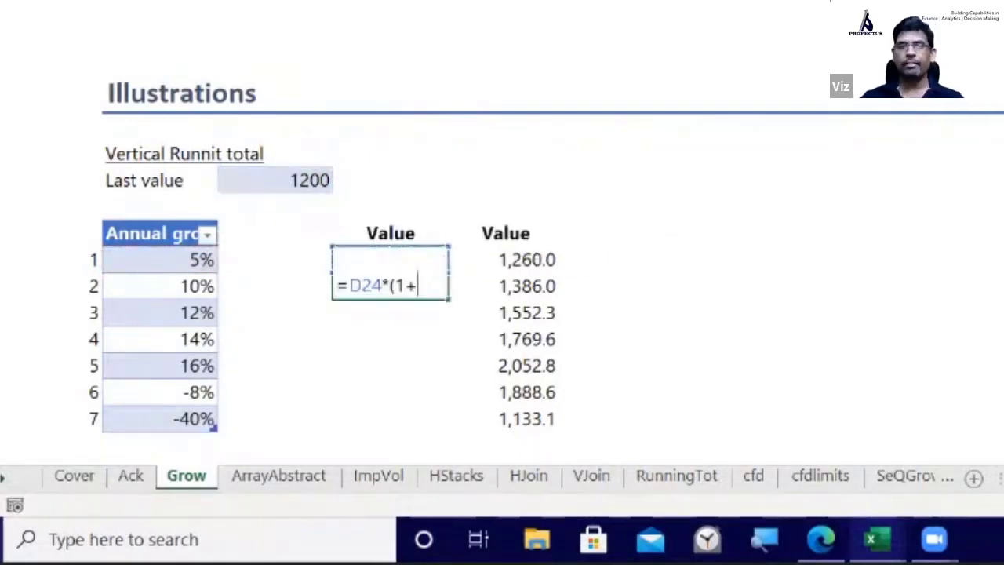
key("Left")
key("Left")
type(")")
key("Return")
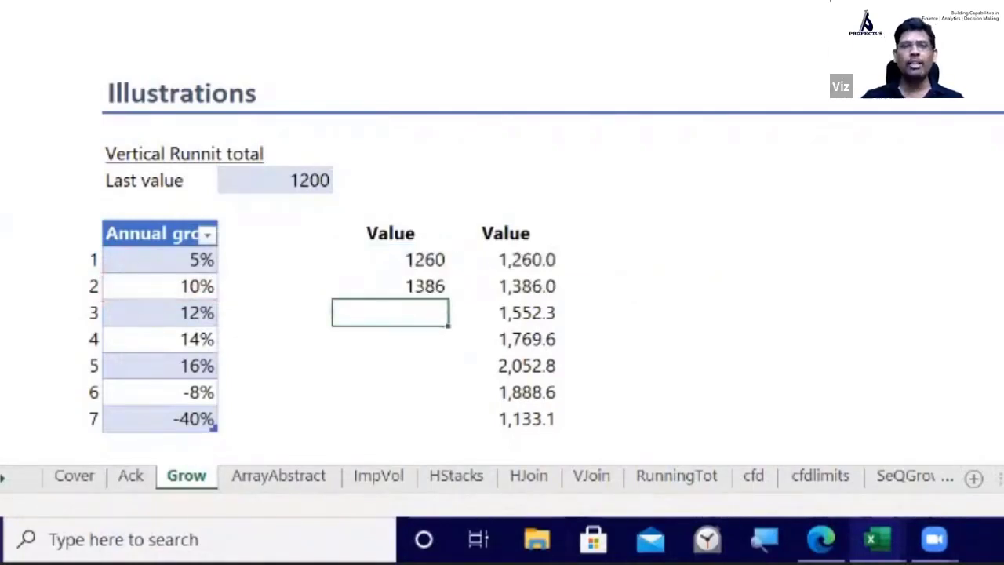
Copy the D25 growth formula down through D30 to cover the remaining years
key("Up")
key("ctrl+c")
key("shift+Down")
key("shift+Down")
key("shift+Down")
key("shift+Down")
key("shift+Down")
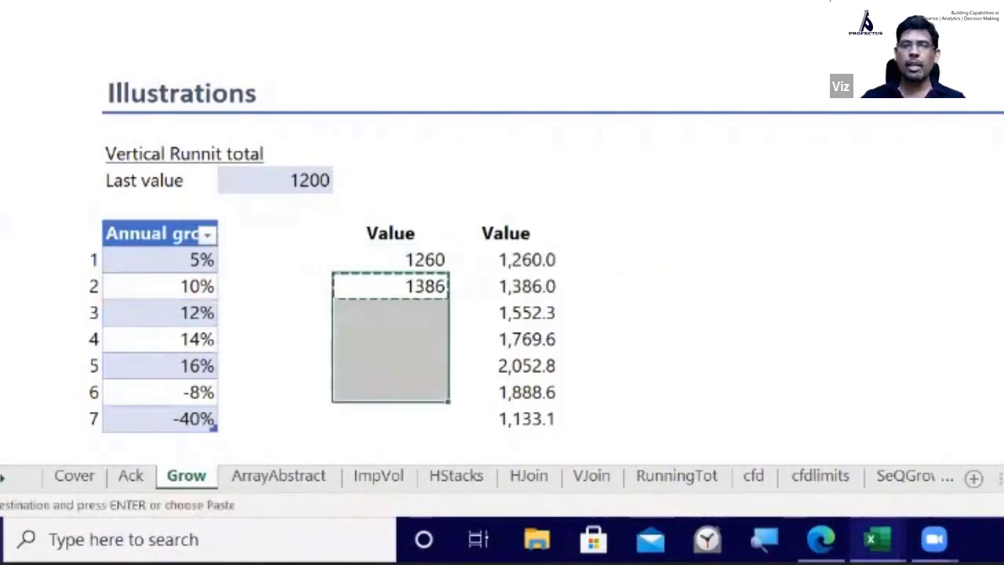
key("Return")
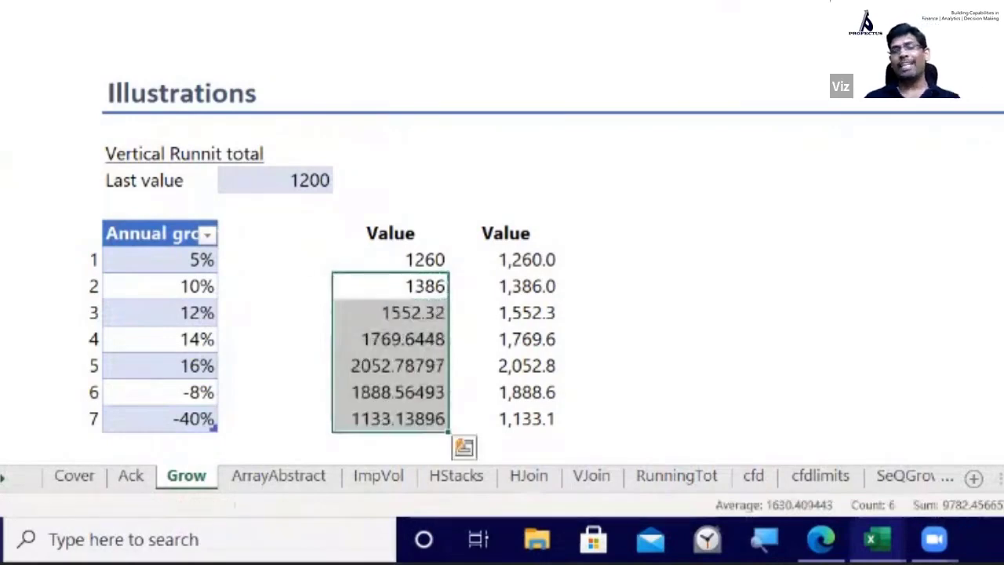
Format the values in D24:D30 with the comma style and one decimal place
left_click_drag(383, 262, 382, 419)
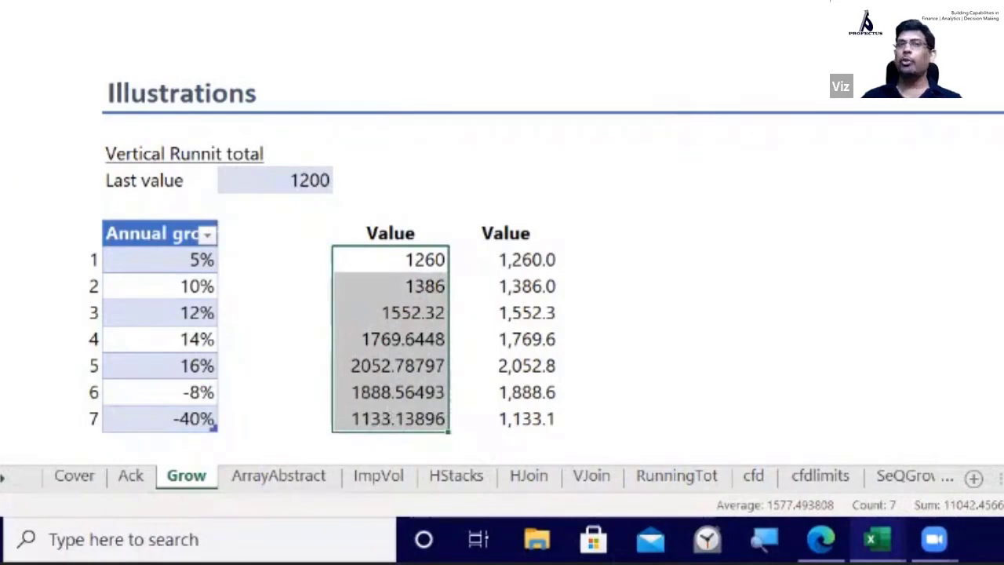
key("alt+h")
key("k")
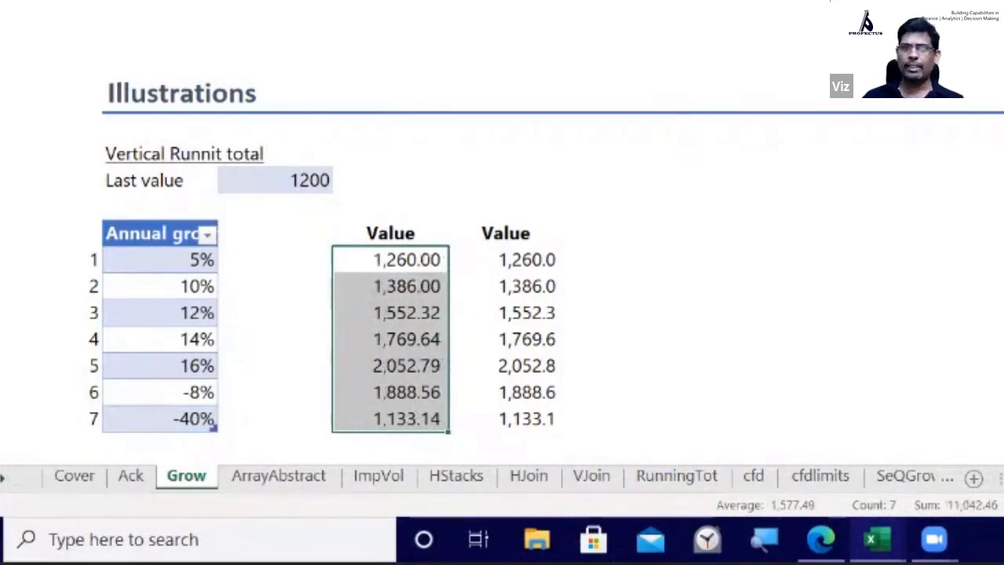
key("alt+h")
key("9")
Inspect the formula in D29 and the prior value and growth rate it refers to
left_click(395, 394)
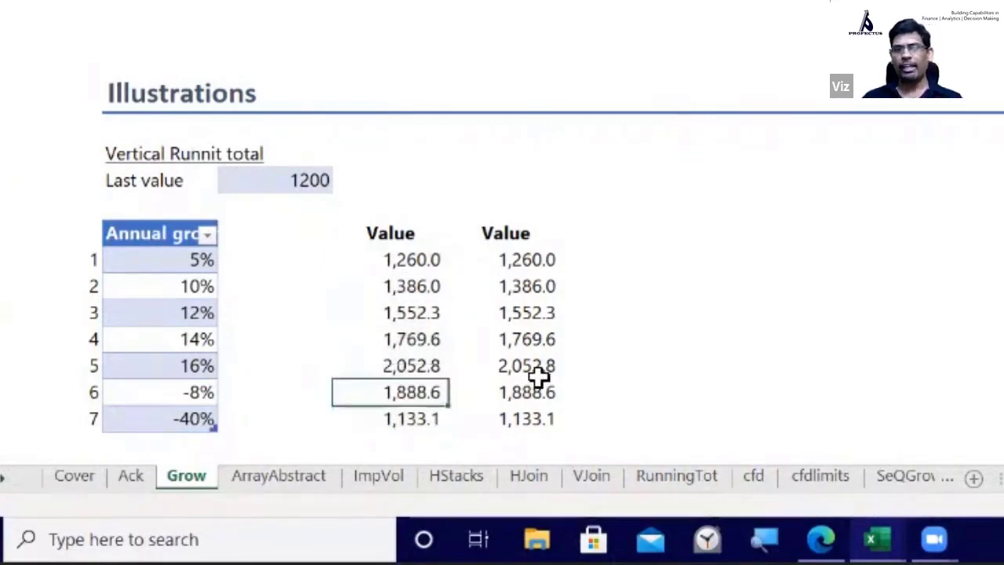
key("F2")
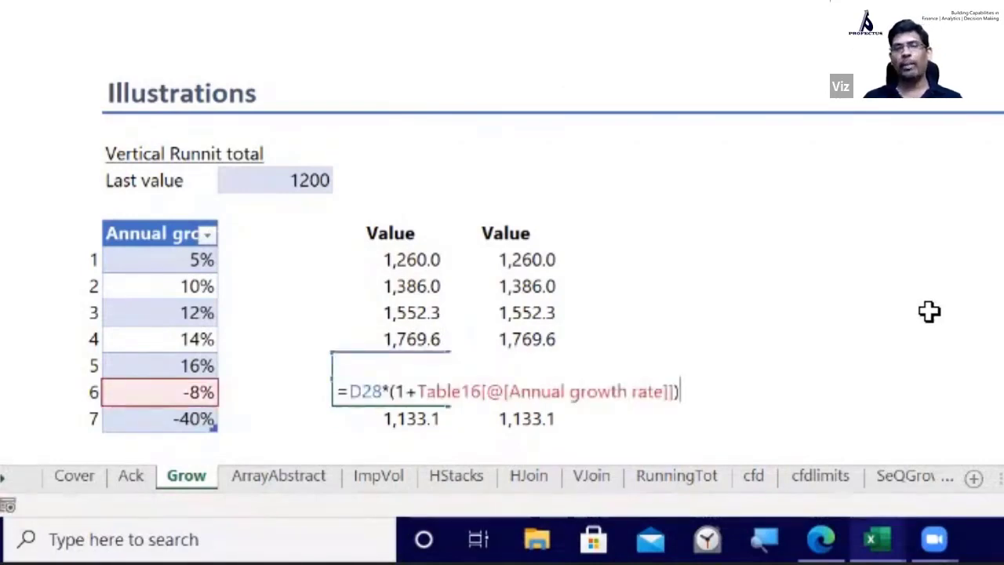
key("Escape")
key("Up")
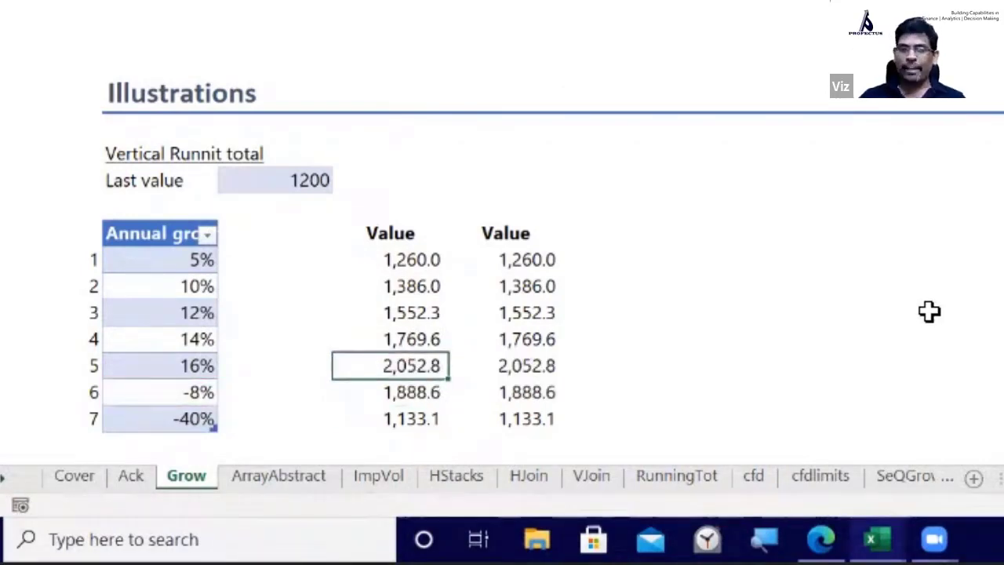
key("Down")
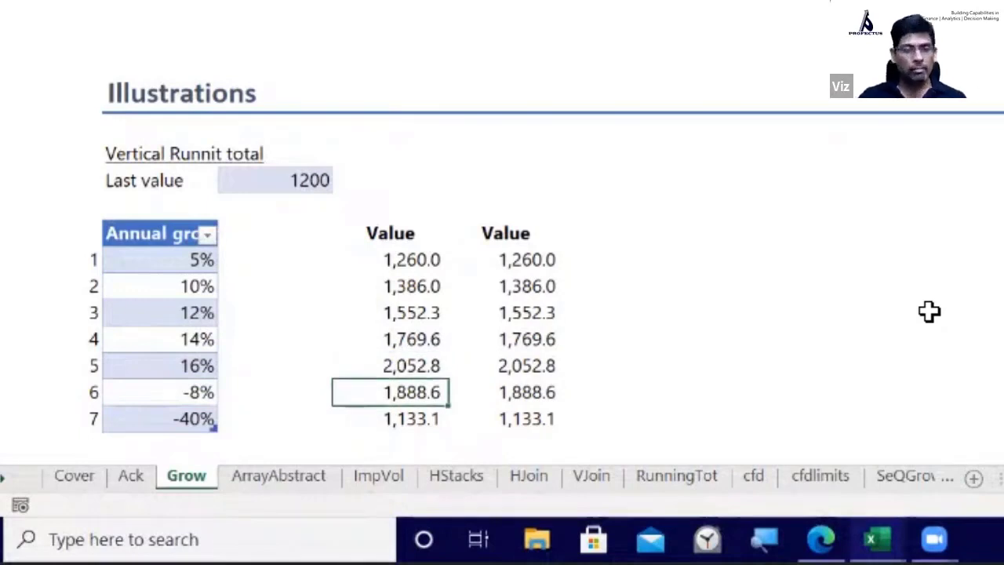
key("Left")
key("Left")
key("Right")
key("Right")
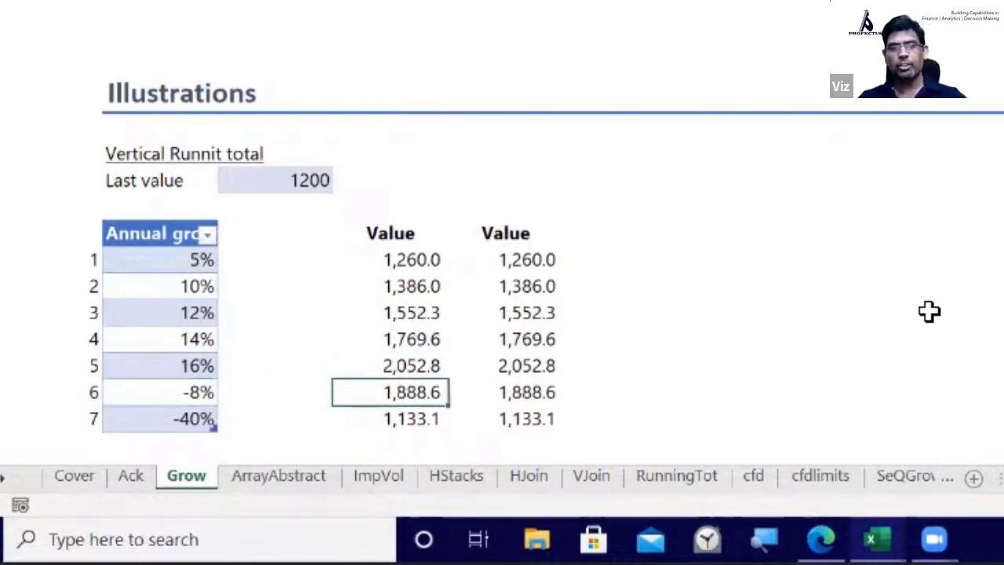
key("F2")
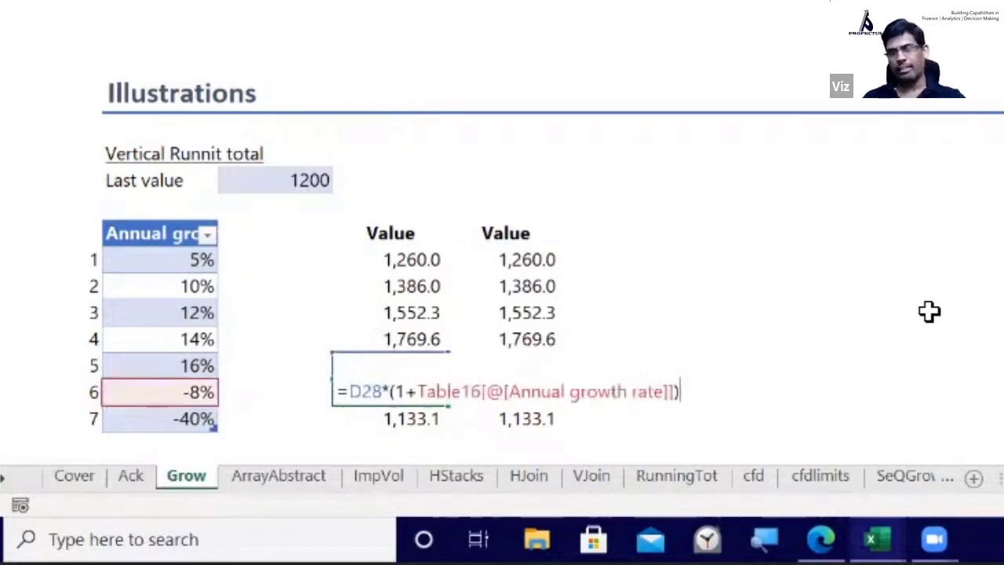
key("Escape")
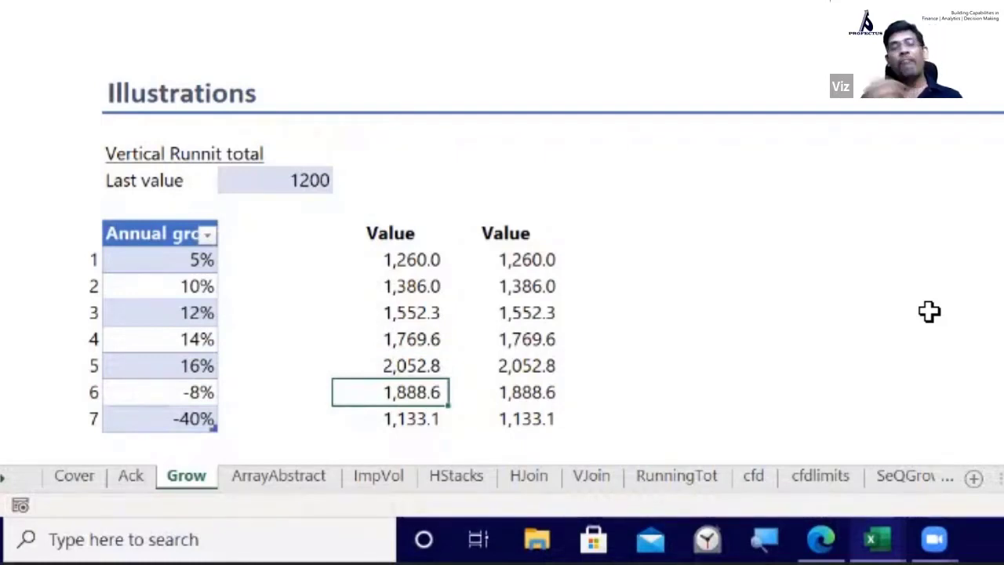
Replace the array formula in E24 with =Grow(C21,Table16[Annual growth rate]) to produce all yearly values
left_click(530, 267)
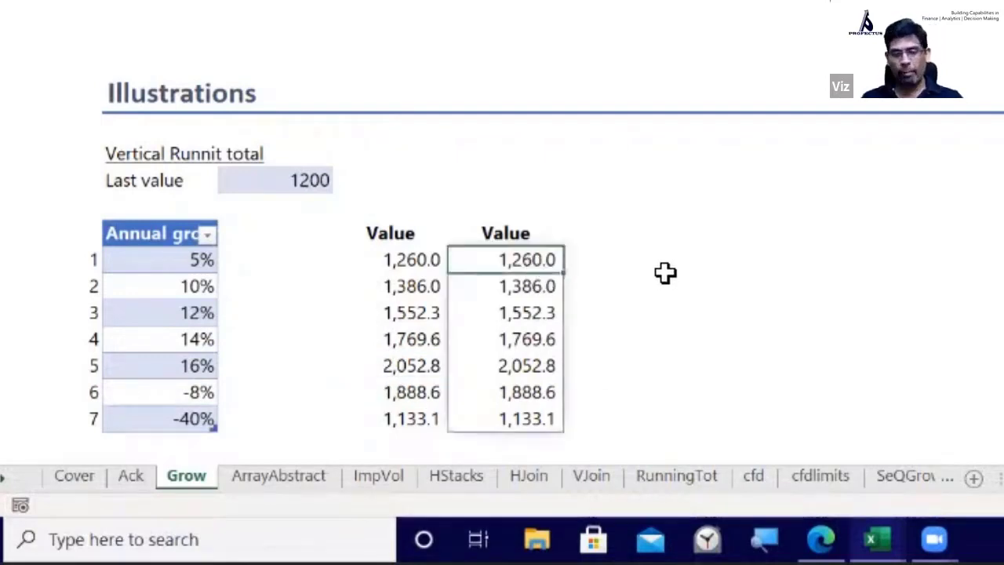
key("F2")
key("Escape")
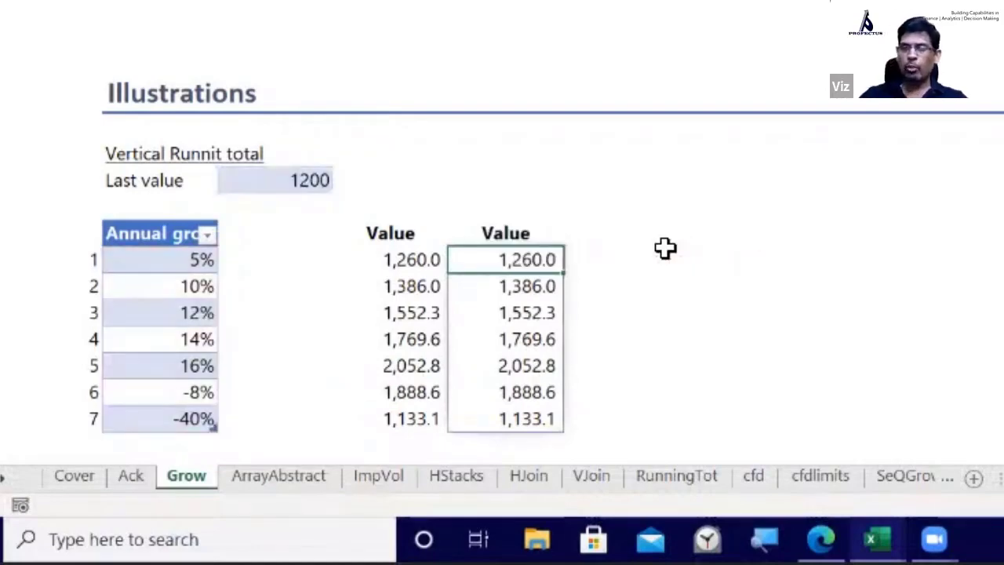
key("Delete")
type("=Grow")
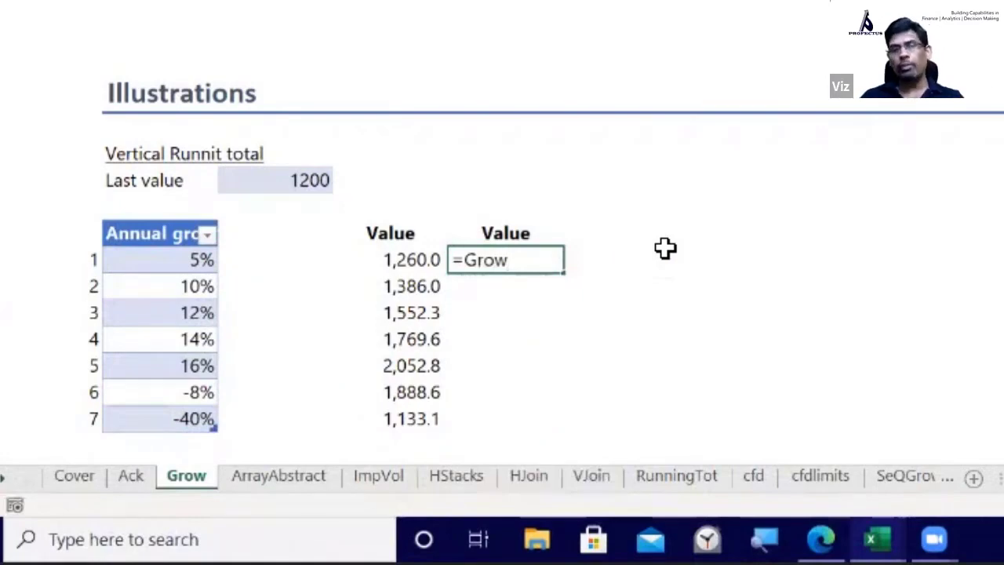
type("(")
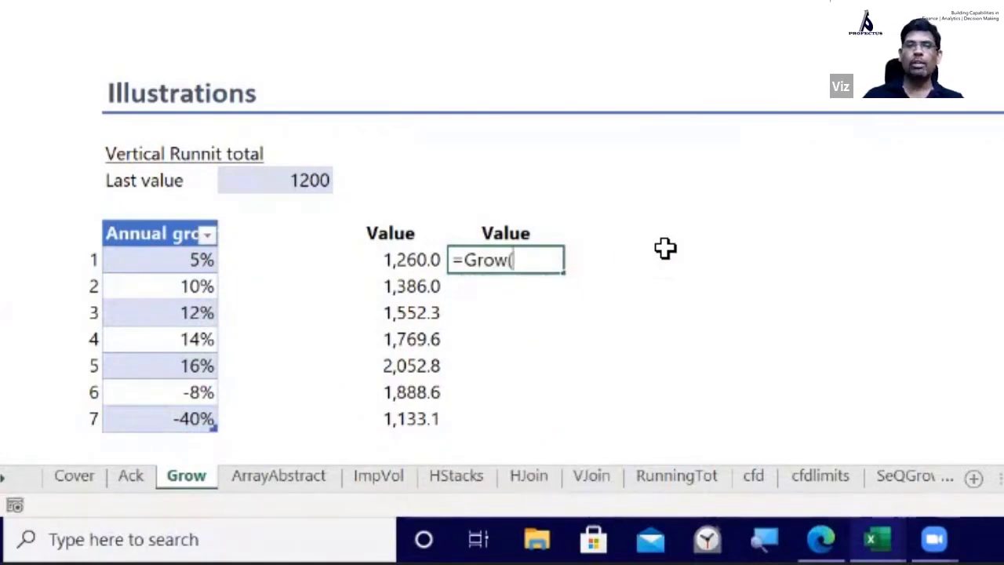
left_click(321, 180)
type(",")
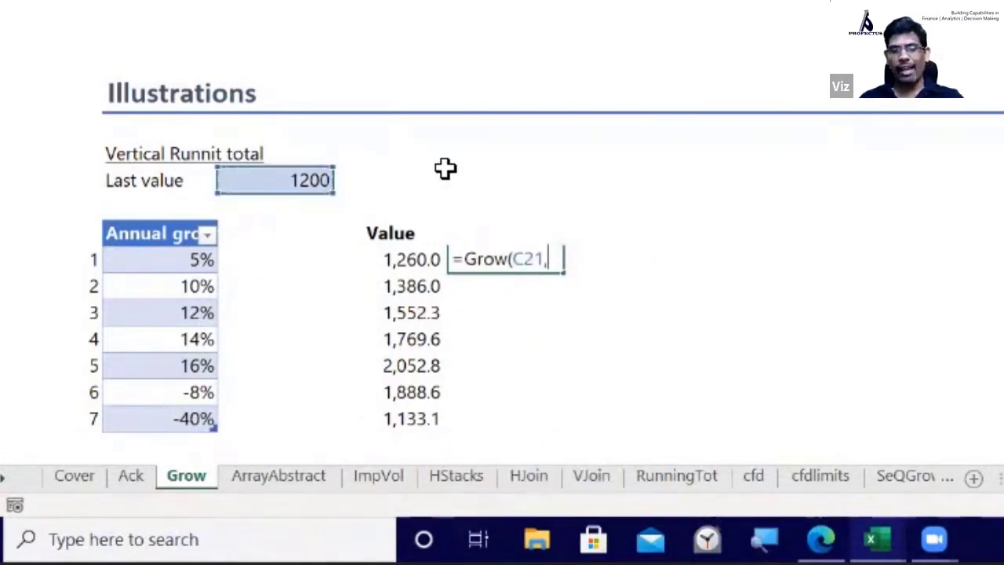
left_click(163, 228)
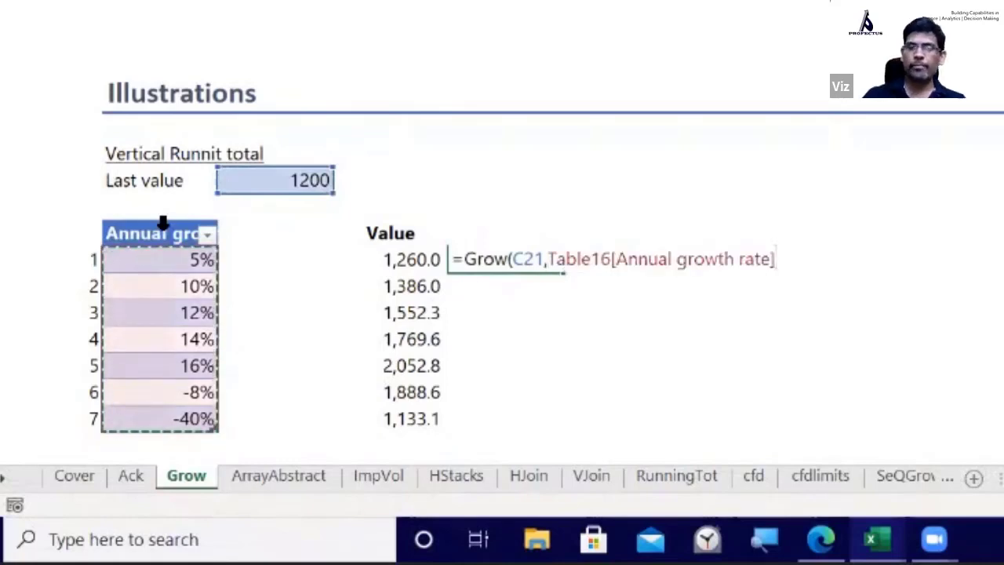
type(")")
key("Return")
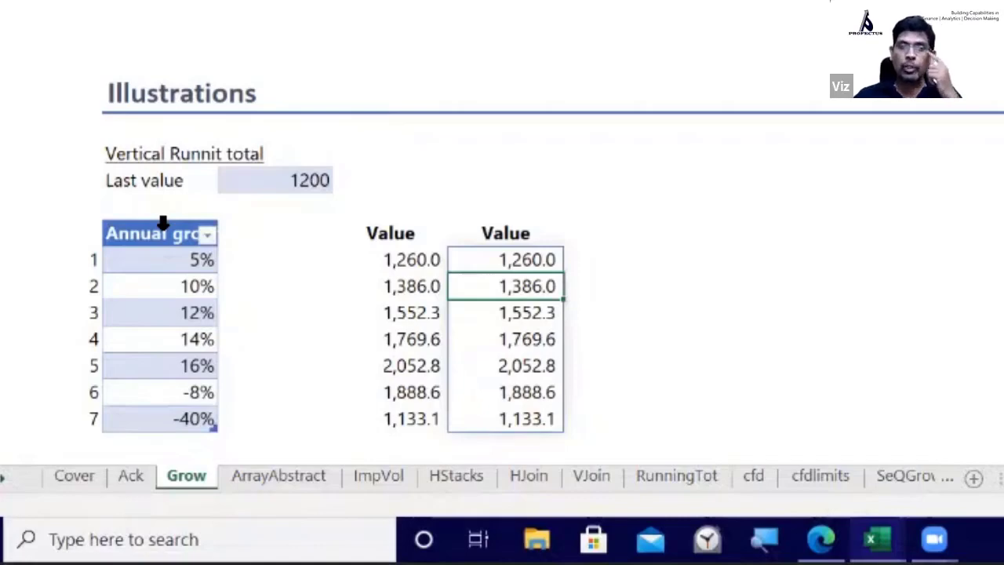
Examine the row-by-row growth formula in D25 for comparison with the Grow results
key("Left")
key("Up")
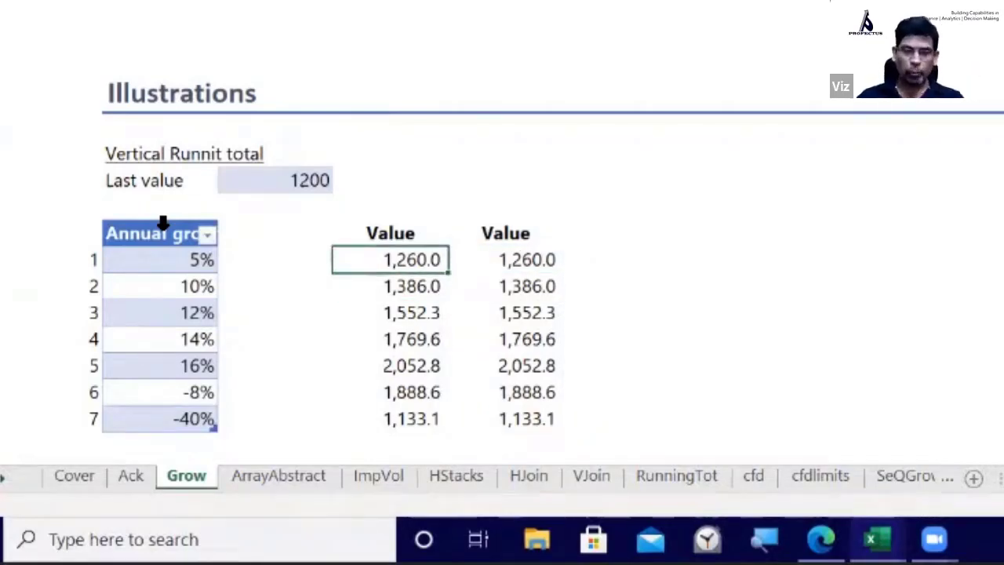
key("Down")
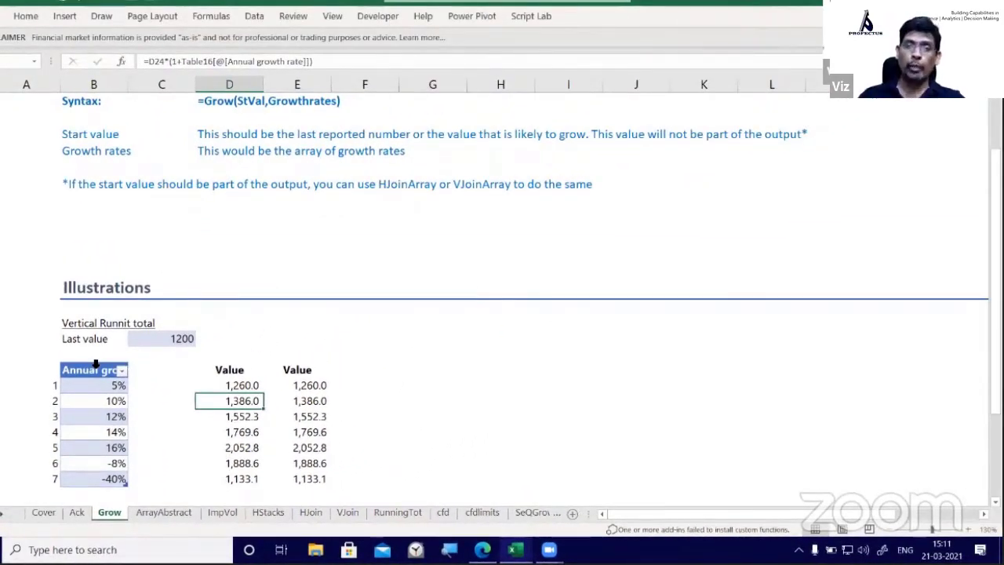
Compare the row-by-row formula in D25 with the spilled Grow results in E24:E30
key("F2")
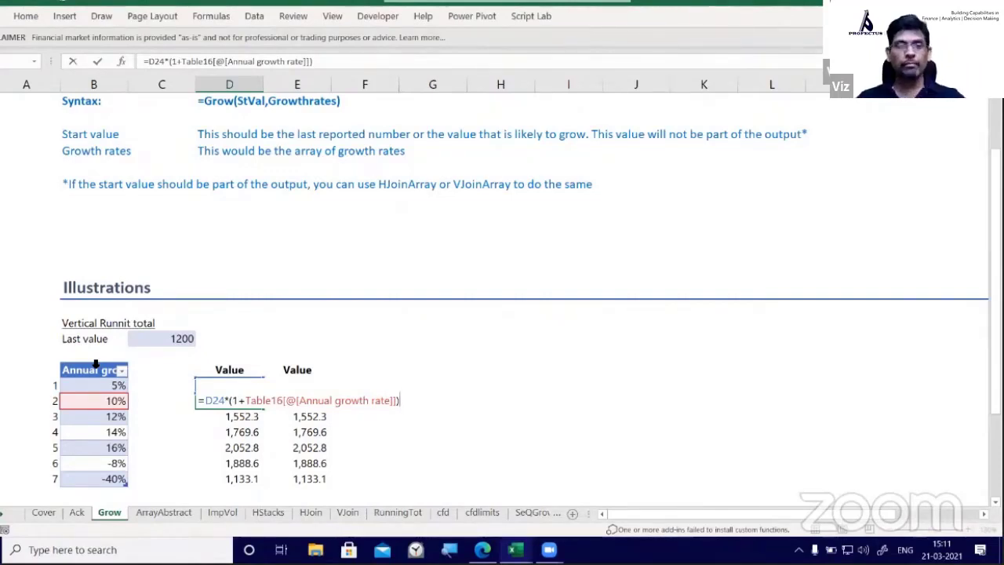
key("Tab")
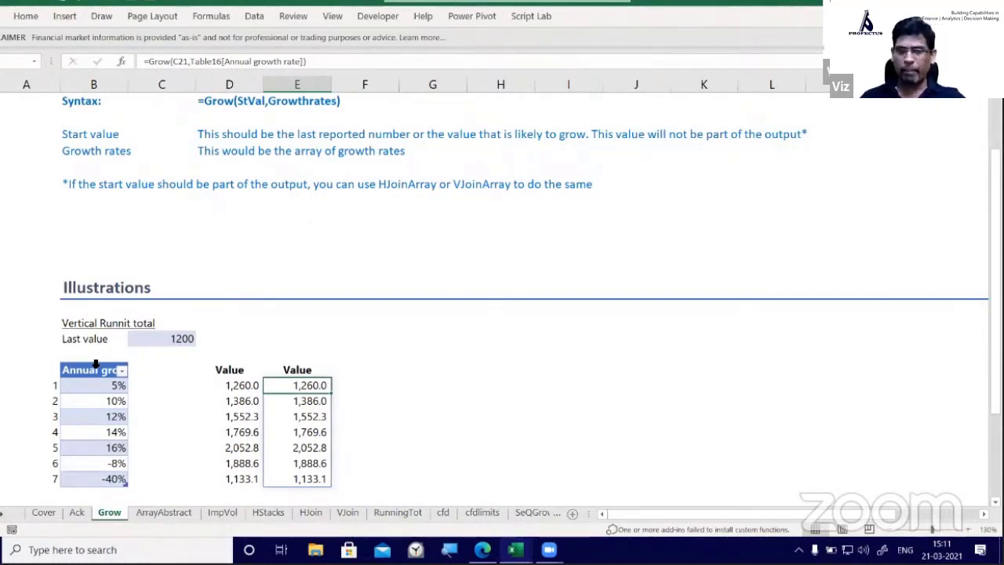
key("Down")
key("Down")
key("Down")
key("Down")
key("Down")
key("Down")
key("Up")
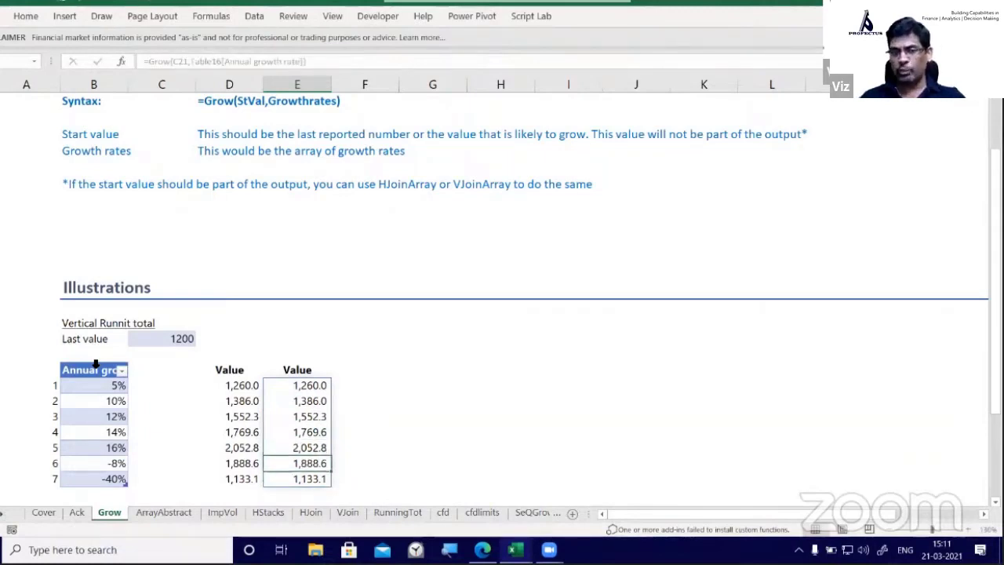
key("BackSpace")
key("Escape")
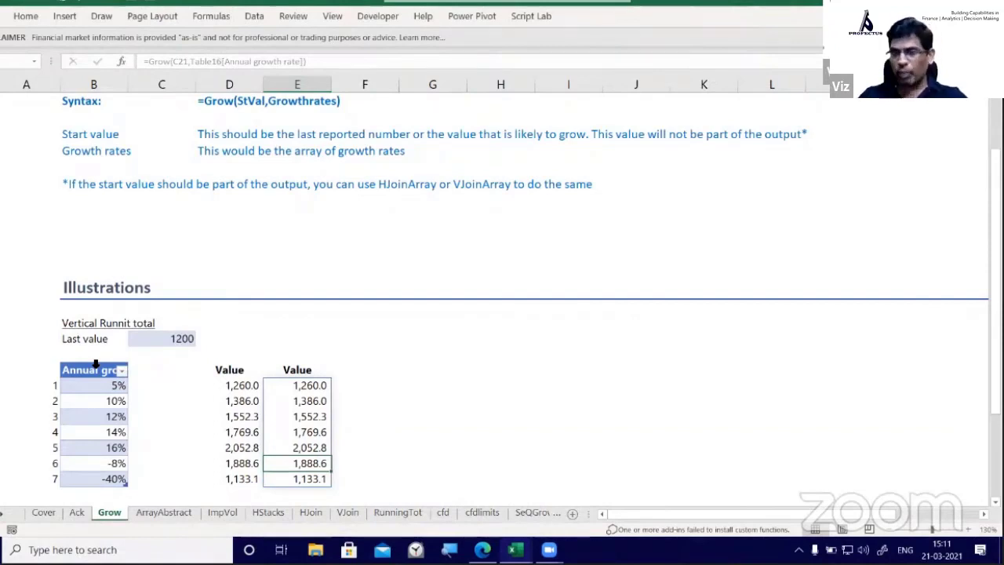
Inspect the Grow formula in E24 and the start value and growth rates it refers to
key("Up")
key("Up")
key("Up")
key("Up")
key("Up")
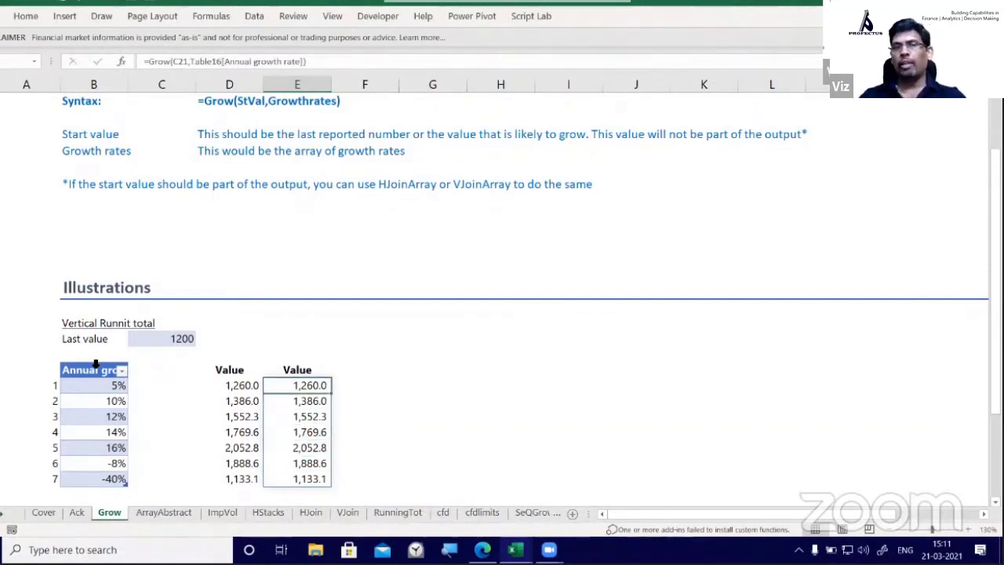
key("F2")
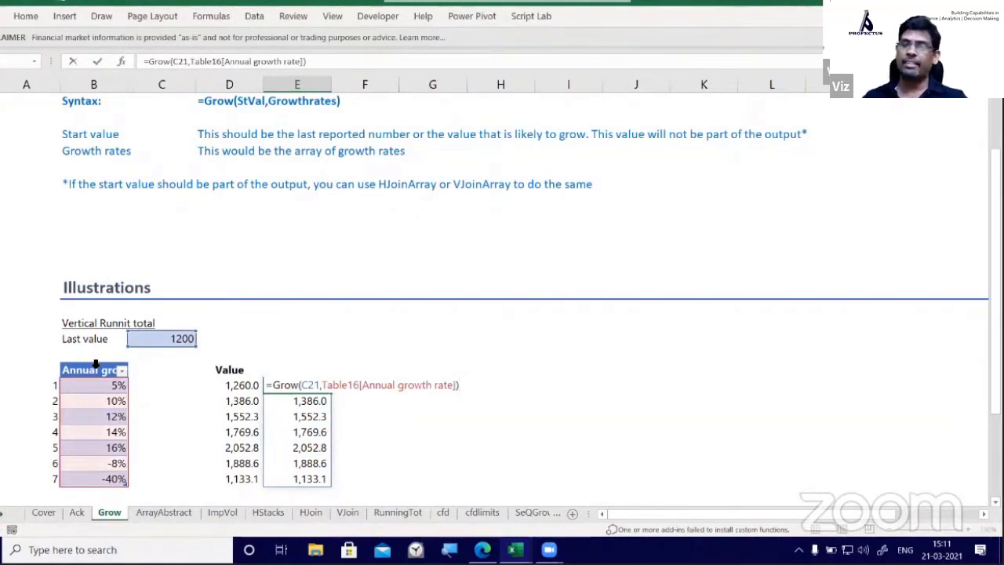
key("Escape")
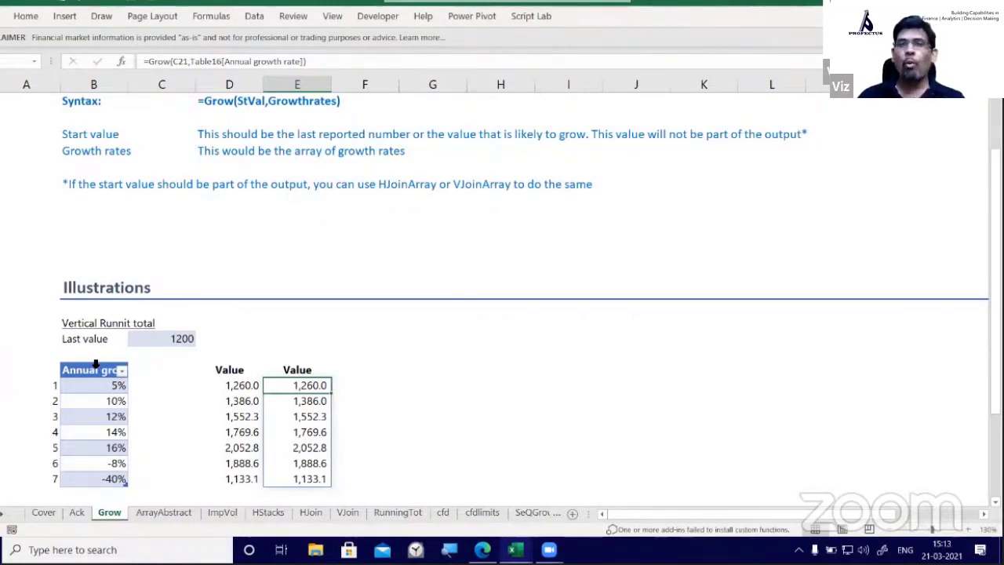
Go to the ArrayAbstract sheet and look over the dates and INFY prices in the stock price table
left_click(163, 513)
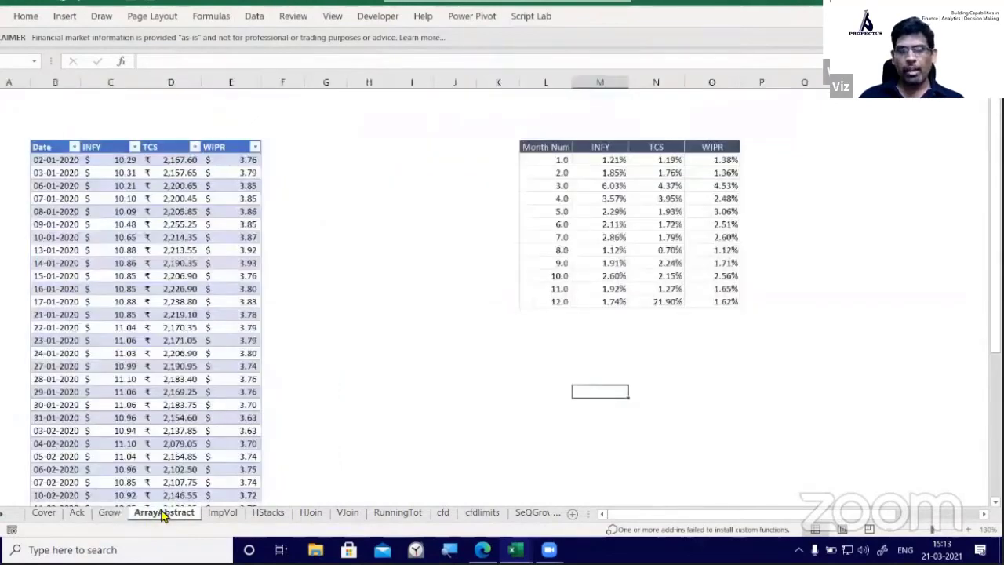
left_click(336, 327)
left_click(701, 126)
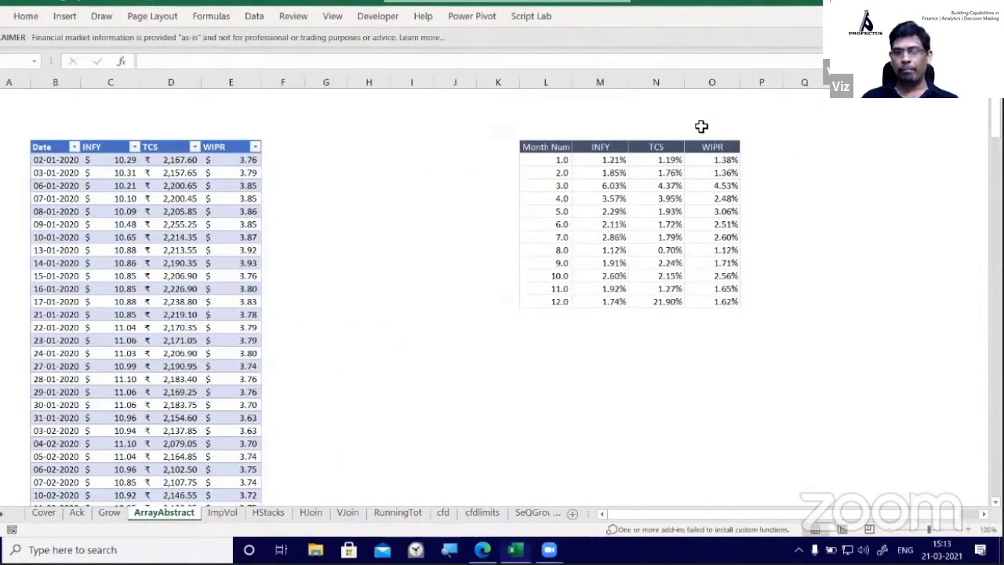
left_click(71, 161)
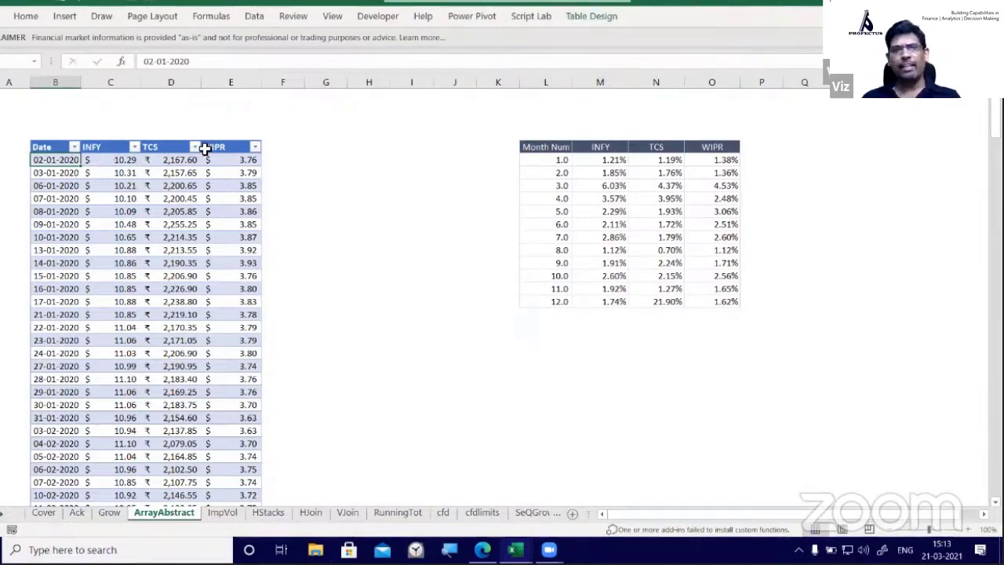
left_click(109, 161)
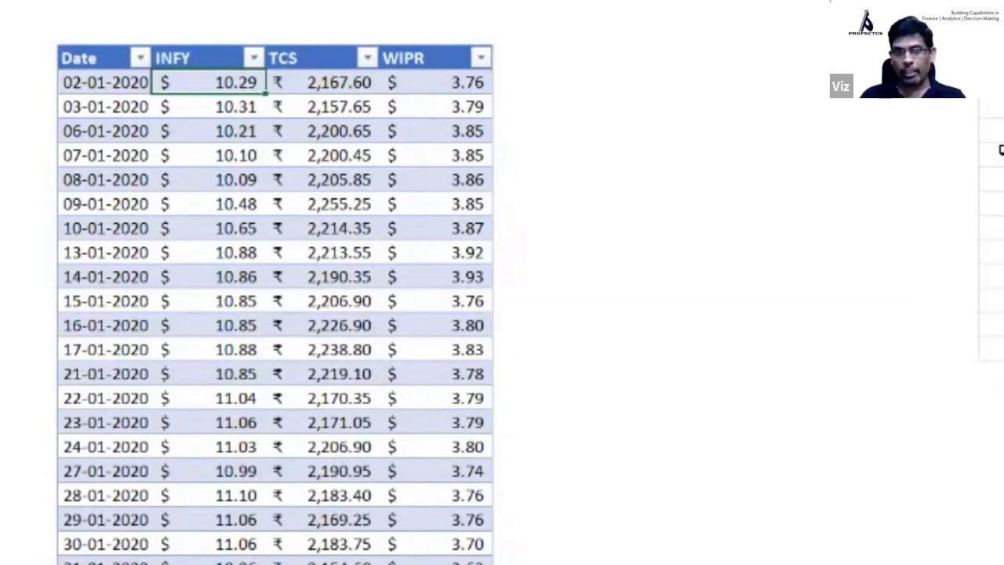
Add a new column headed INFY % directly after WIPR in the stock price table
left_click(549, 61)
left_click(614, 1)
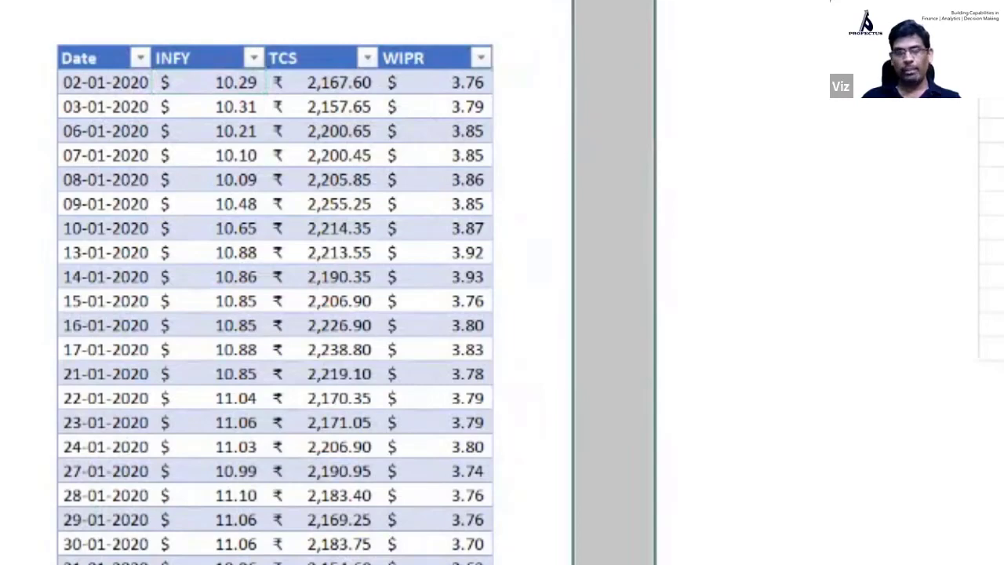
left_click(547, 59)
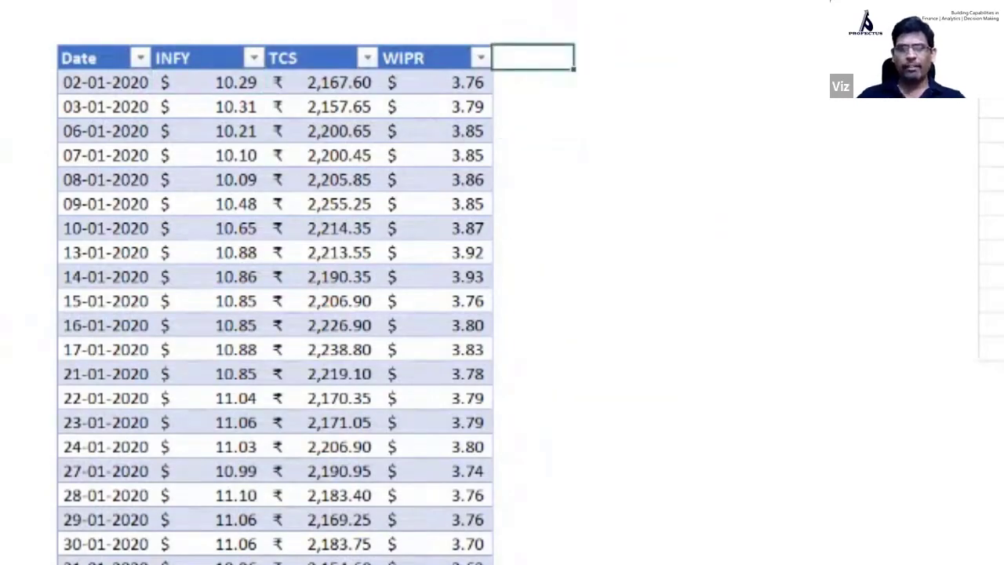
type("INFY %")
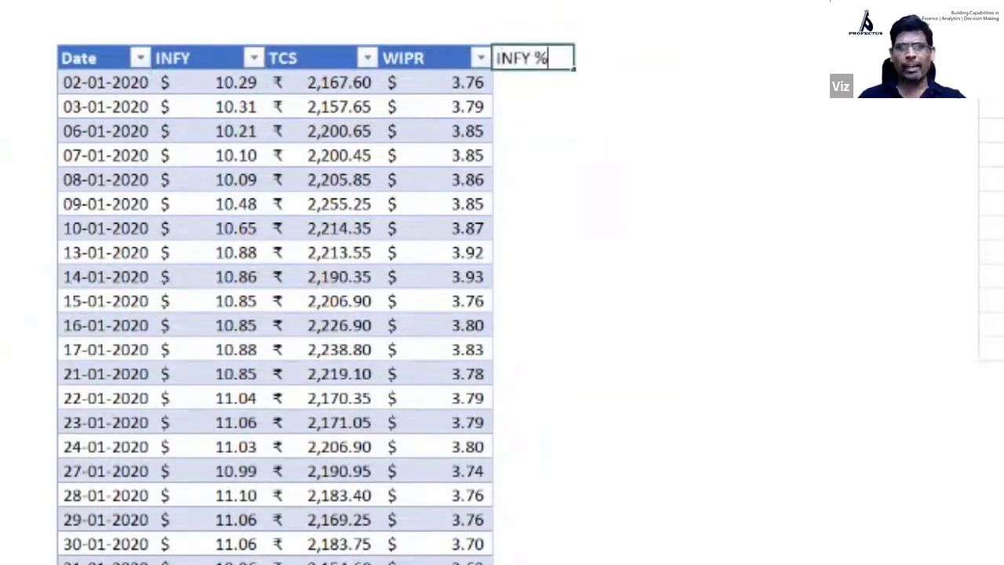
key("Return")
key("Down")
type("=")
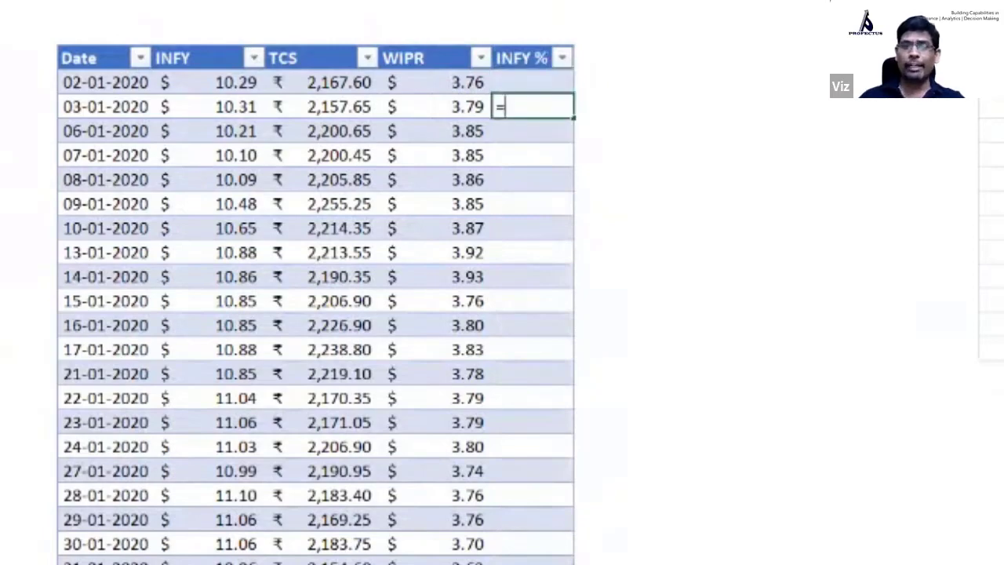
key("Left")
key("Left")
key("Left")
type("/")
key("Up")
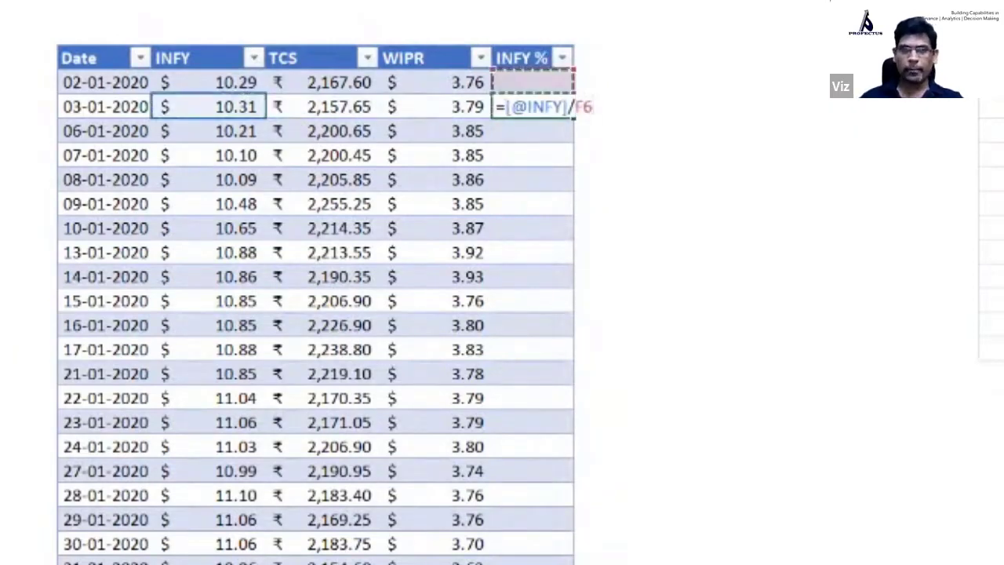
key("Left")
key("Left")
key("Left")
type("-")
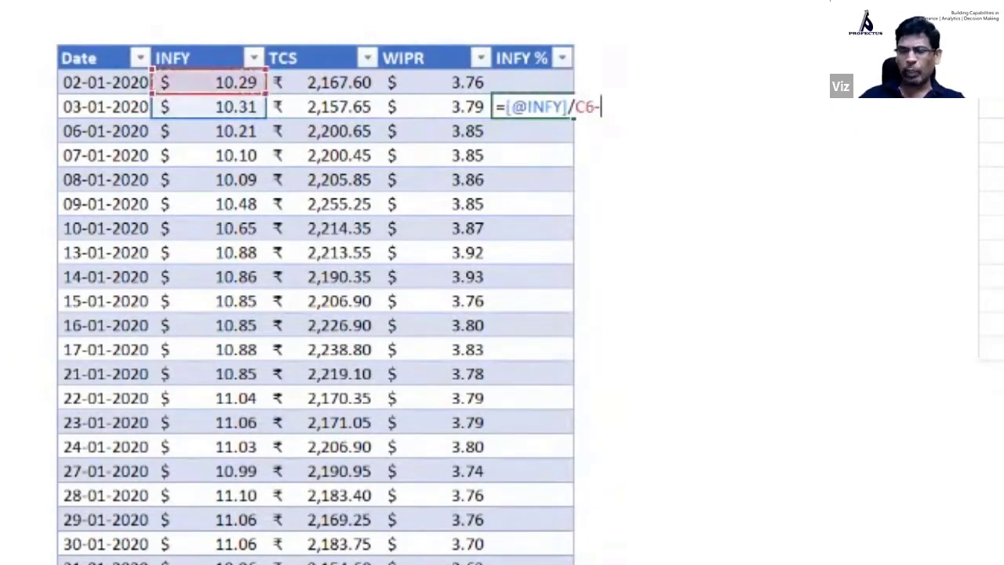
type("1")
key("Return")
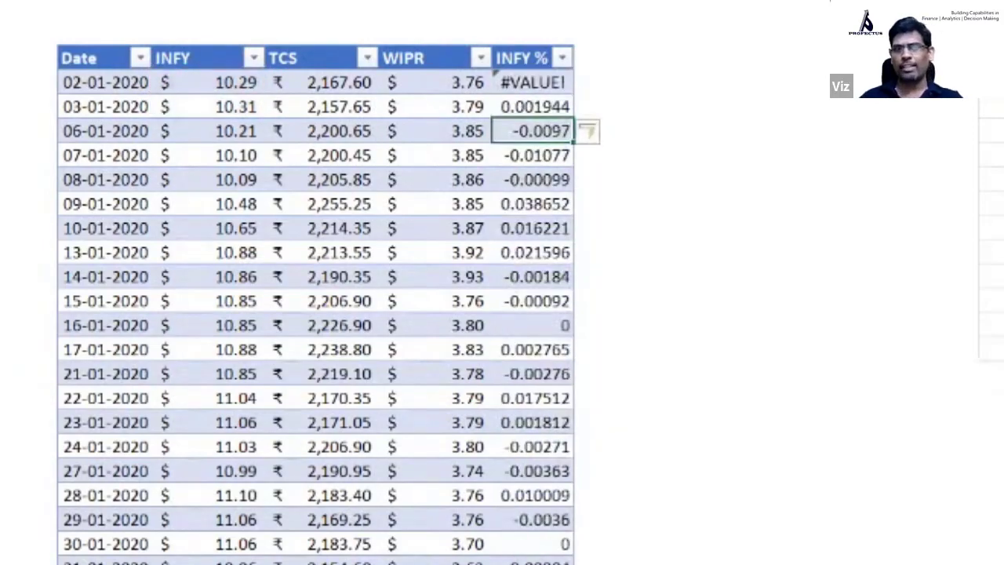
key("Up")
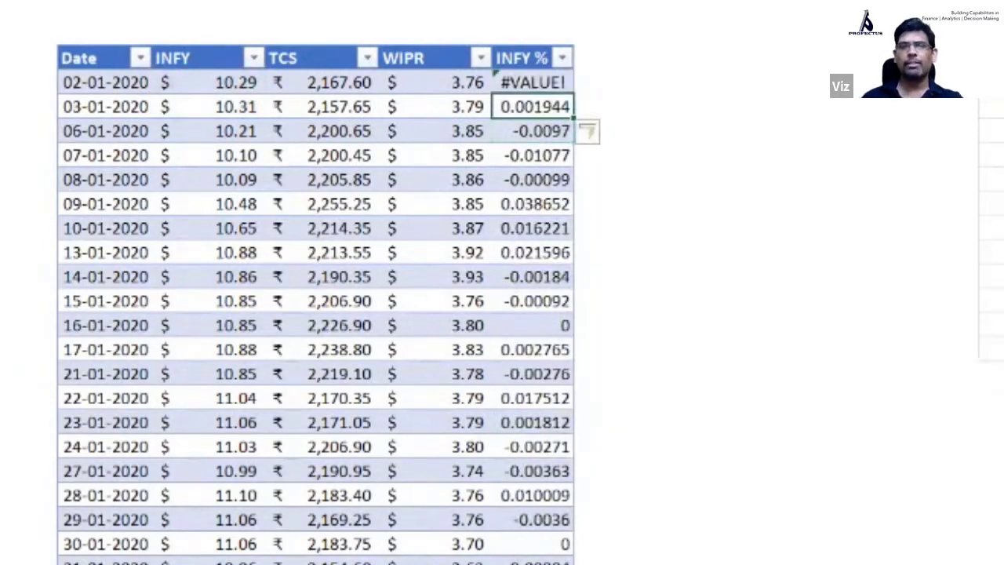
Format all values of the INFY % column as percentages
left_click(521, 56)
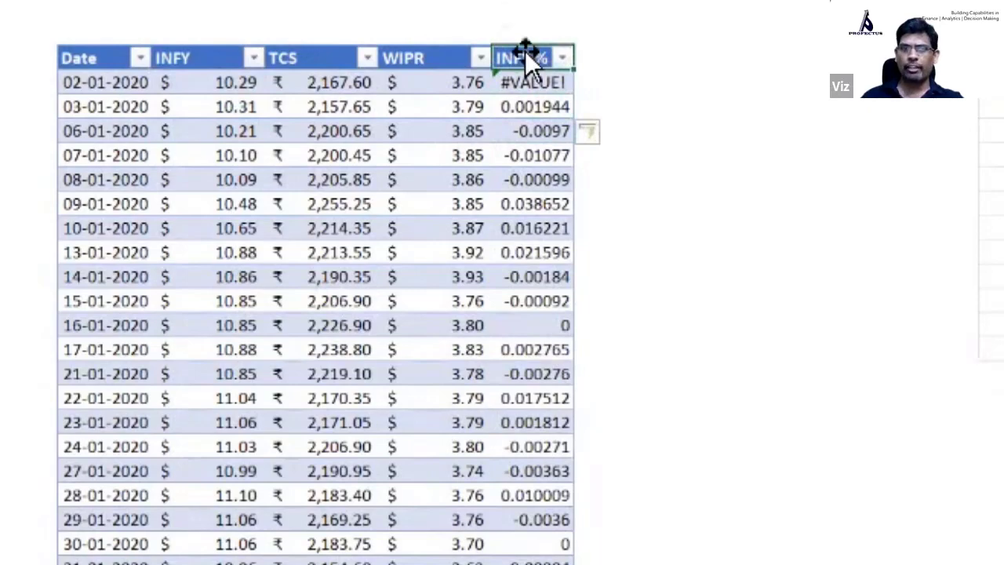
left_click(531, 54)
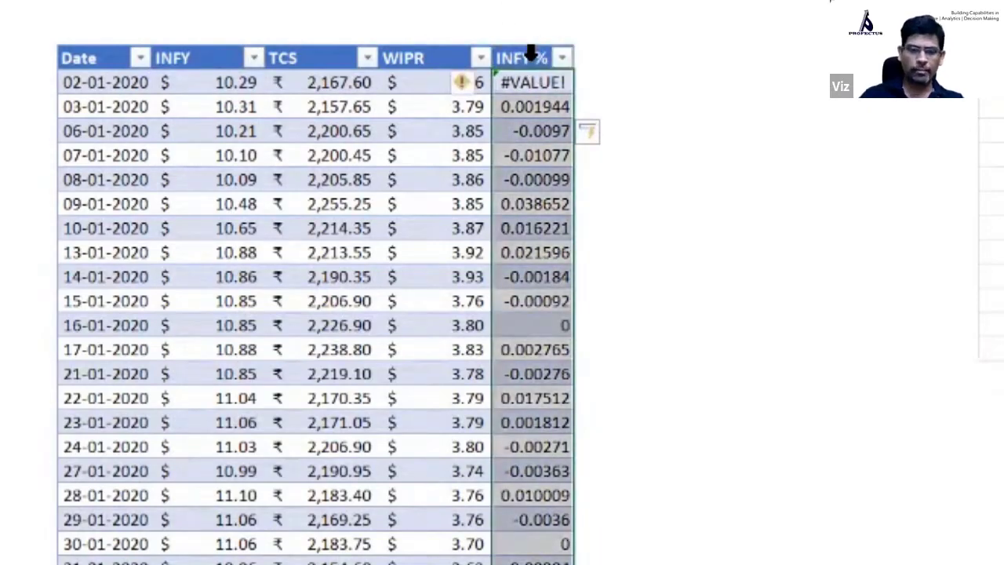
key("ctrl+shift+5")
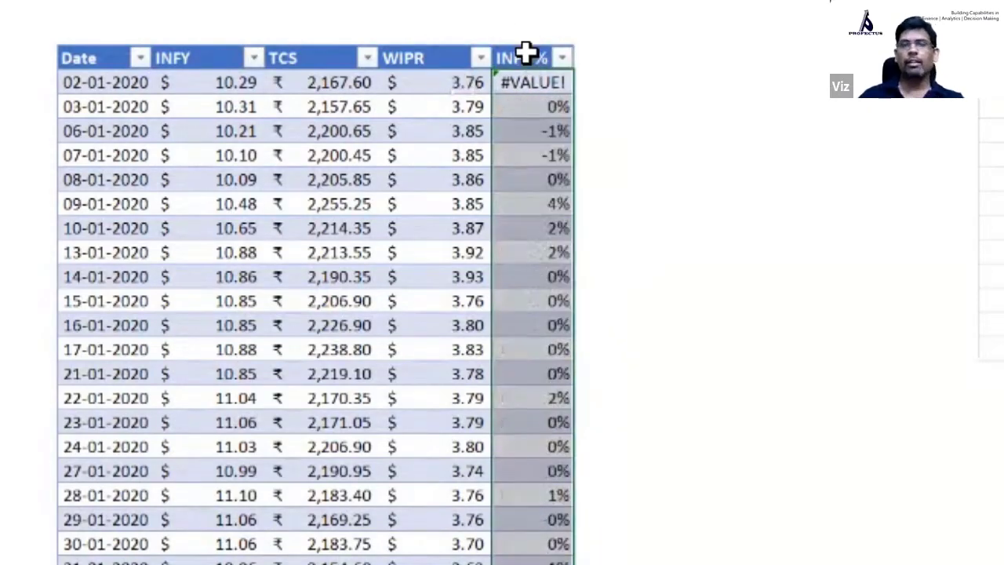
Add a further table column after INFY % headed TSC and change its header to TCS
left_click(641, 53)
type("TSC")
key("Tab")
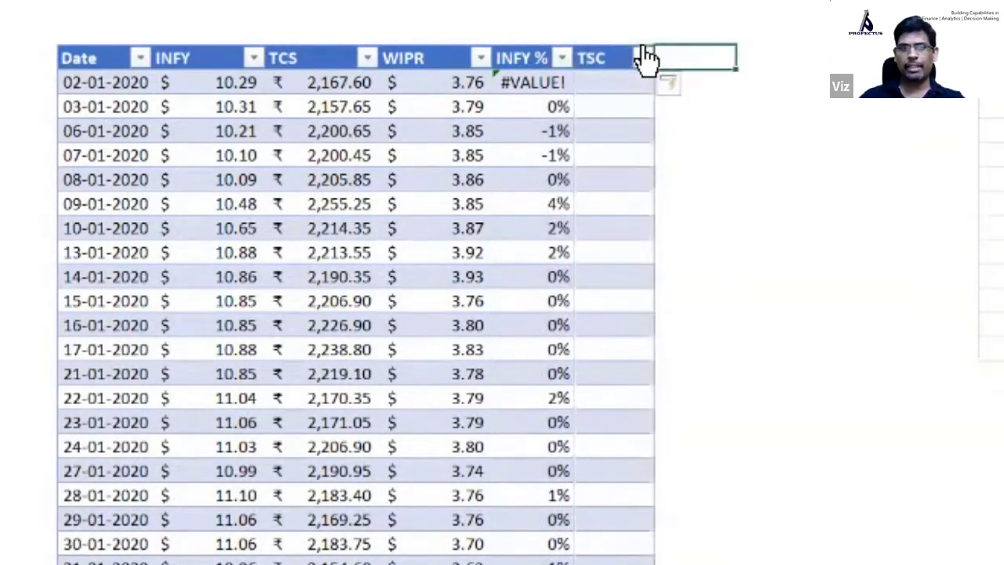
left_click(641, 56)
type("TCS")
key("Return")
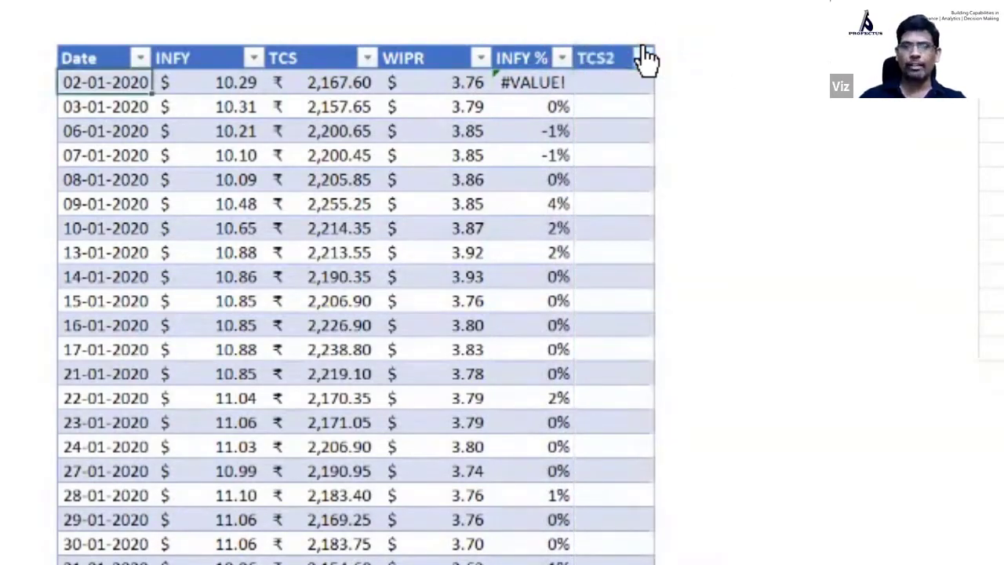
Delete the empty extra TCS column in sheet column G
key("Up")
key("Right")
key("Right")
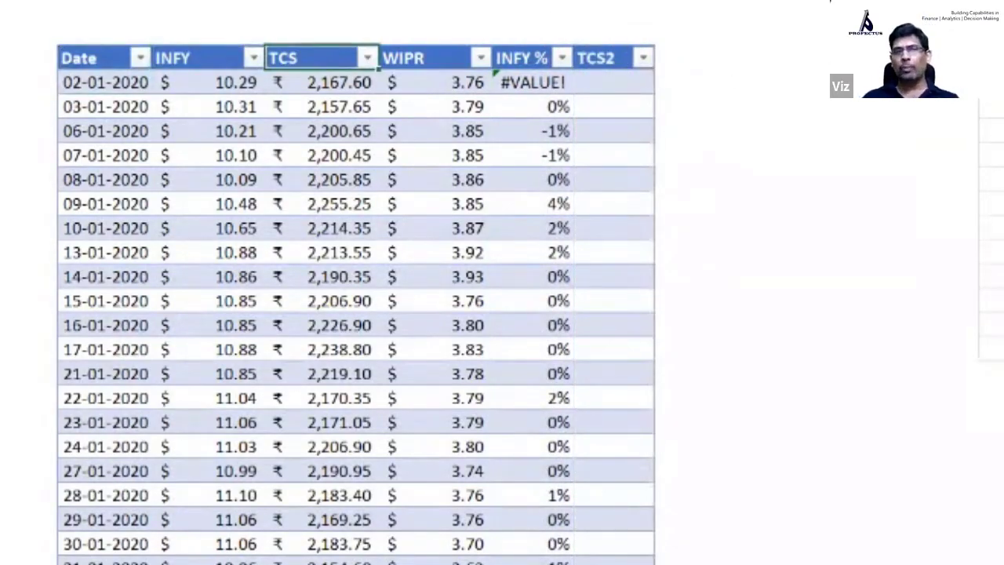
left_click(603, 1)
right_click(602, 1)
left_click(696, 184)
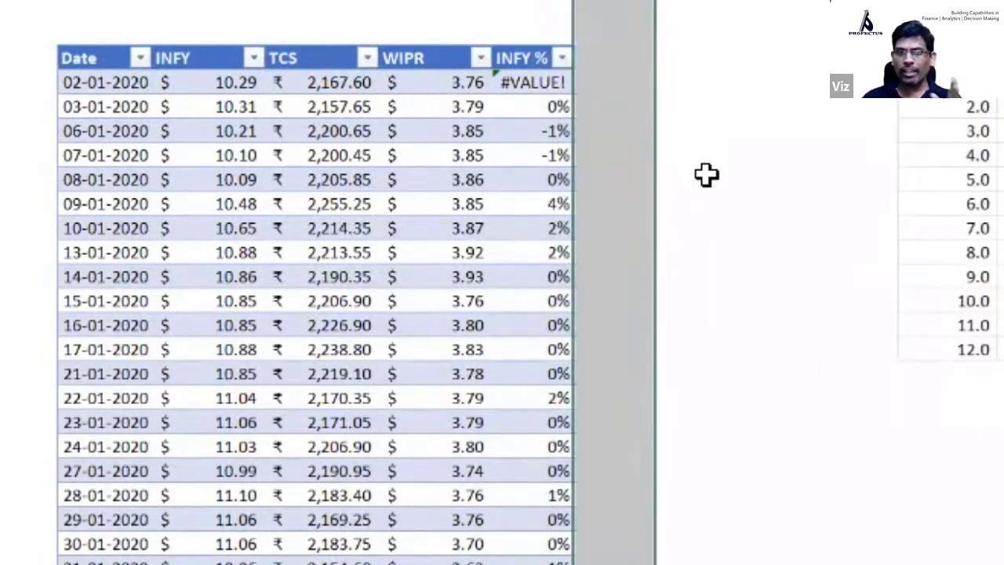
Calculate the January standard deviation of INFY % with =STDEV.S(F7:F26) in K20, below the monthly table
left_click(970, 446)
left_click_drag(541, 85, 537, 301)
left_click(900, 428)
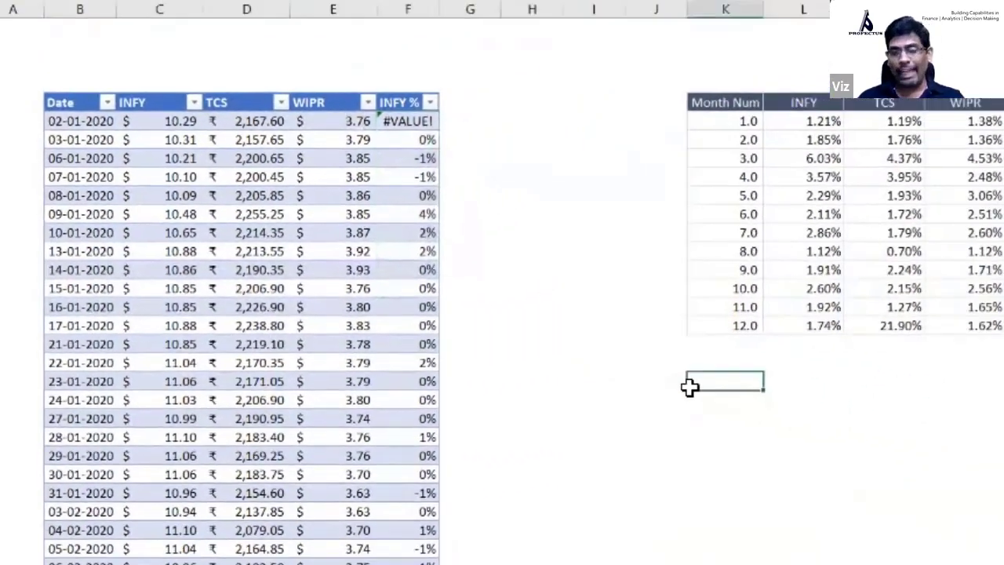
type("=St")
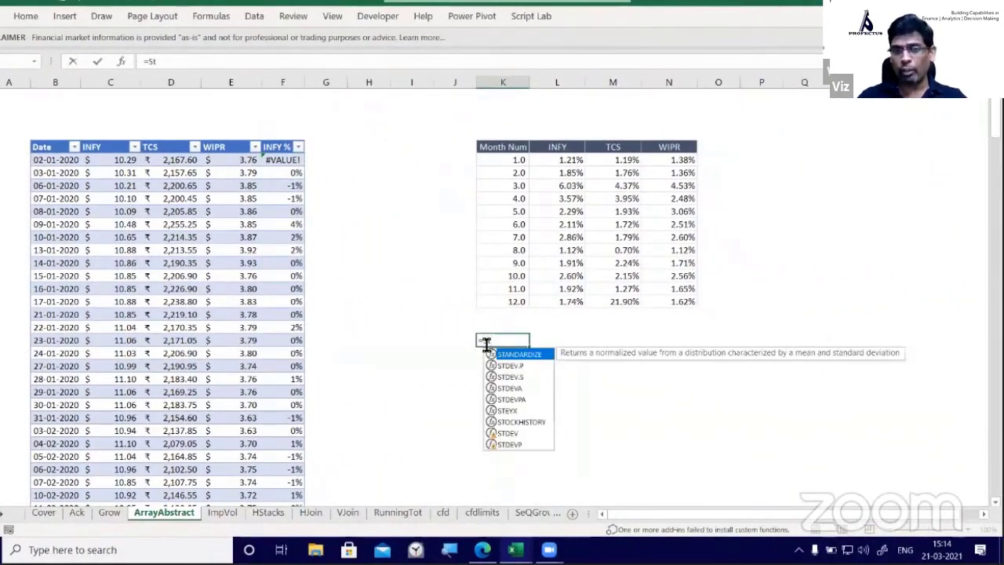
key("Down")
key("Down")
key("Tab")
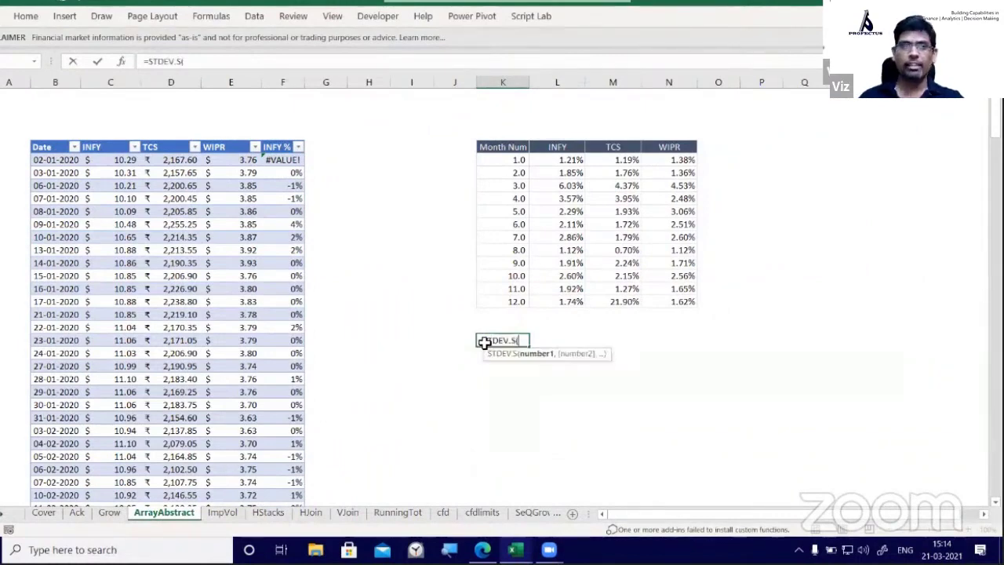
left_click_drag(289, 173, 273, 417)
key("Return")
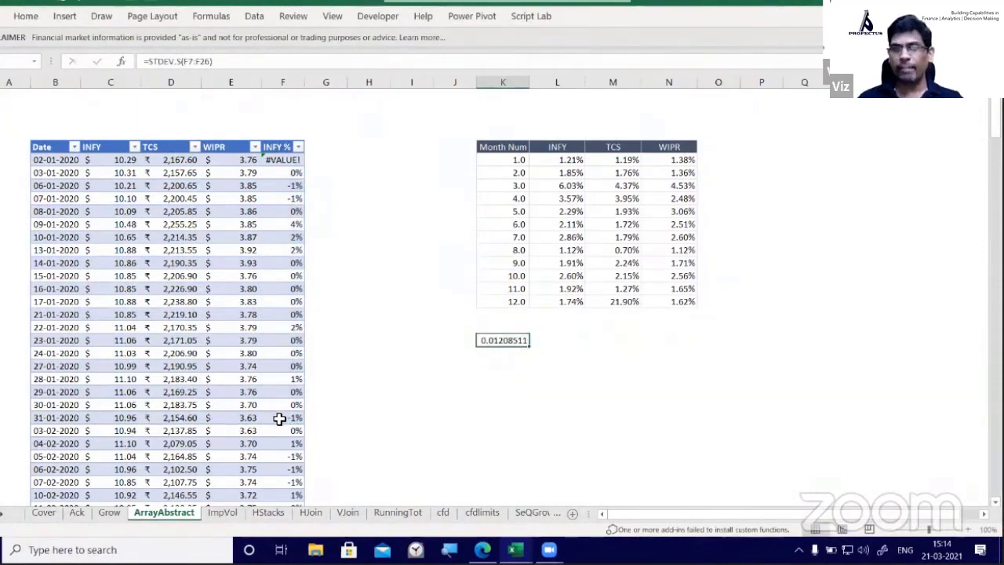
Format the standard deviation in K20 as a percentage with two decimal places
key("ctrl+shift+5")
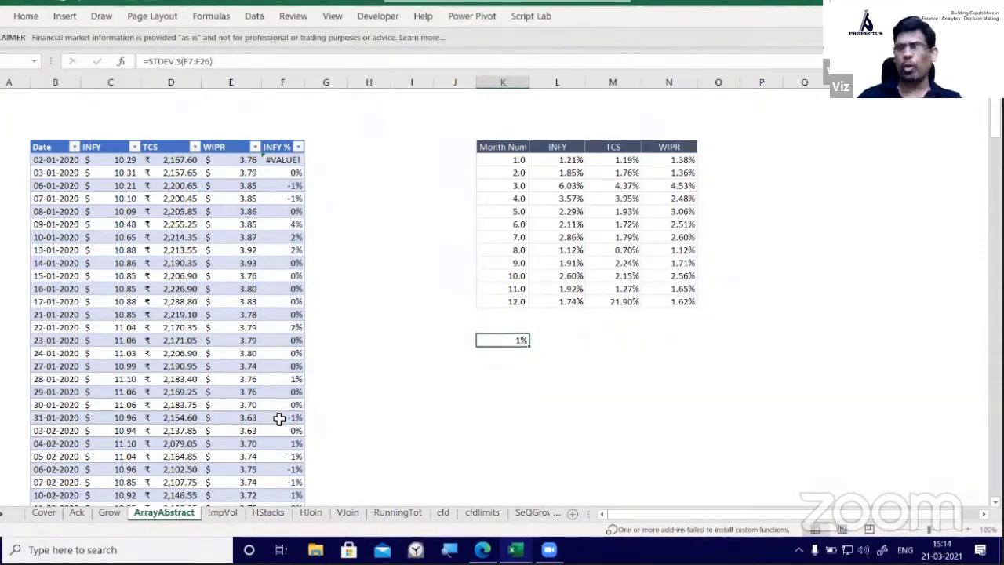
left_click(26, 17)
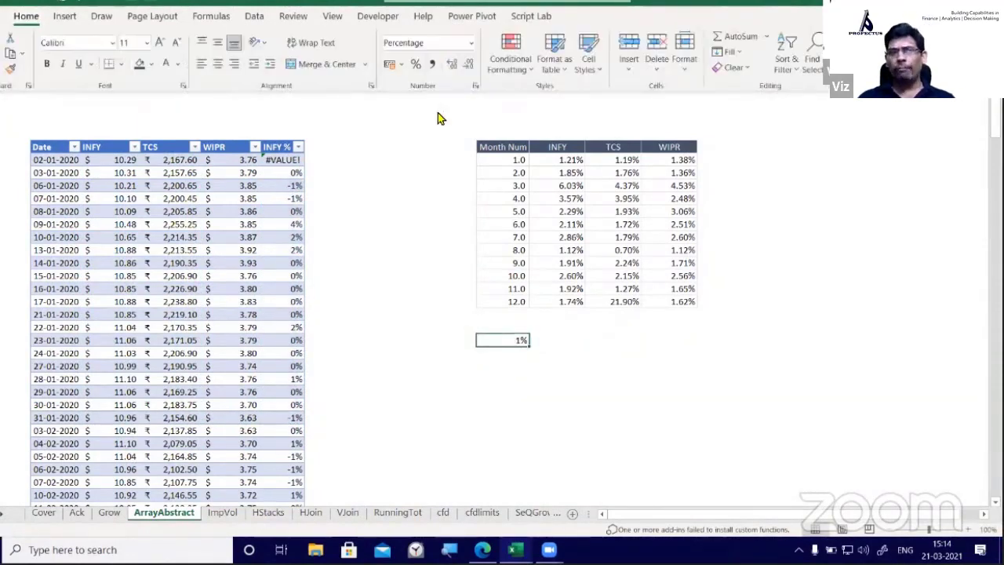
left_click(452, 65)
left_click(453, 65)
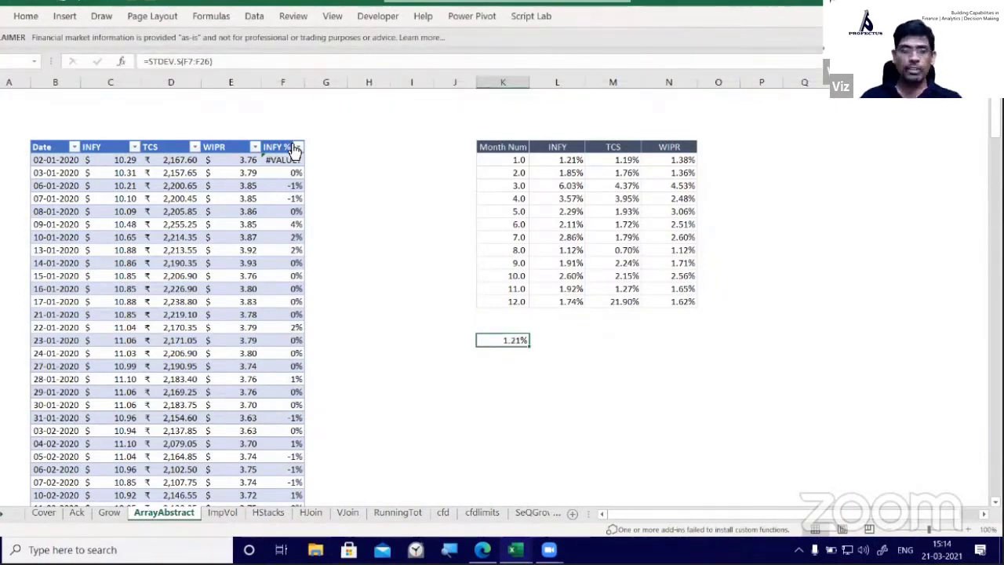
Inspect the STDEV.S formula in K20 and the January INFY % range it covers
key("F2")
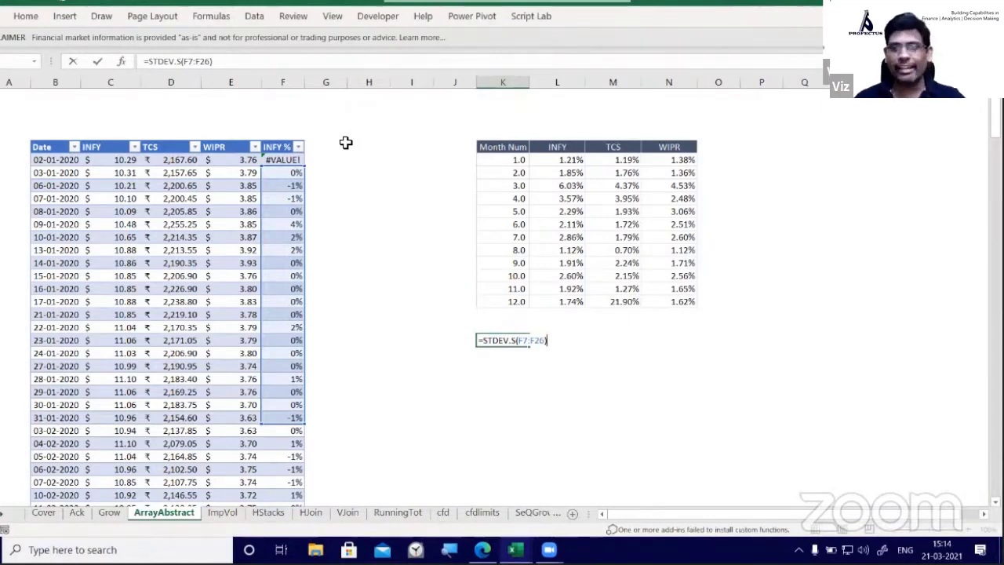
key("Escape")
key("Down")
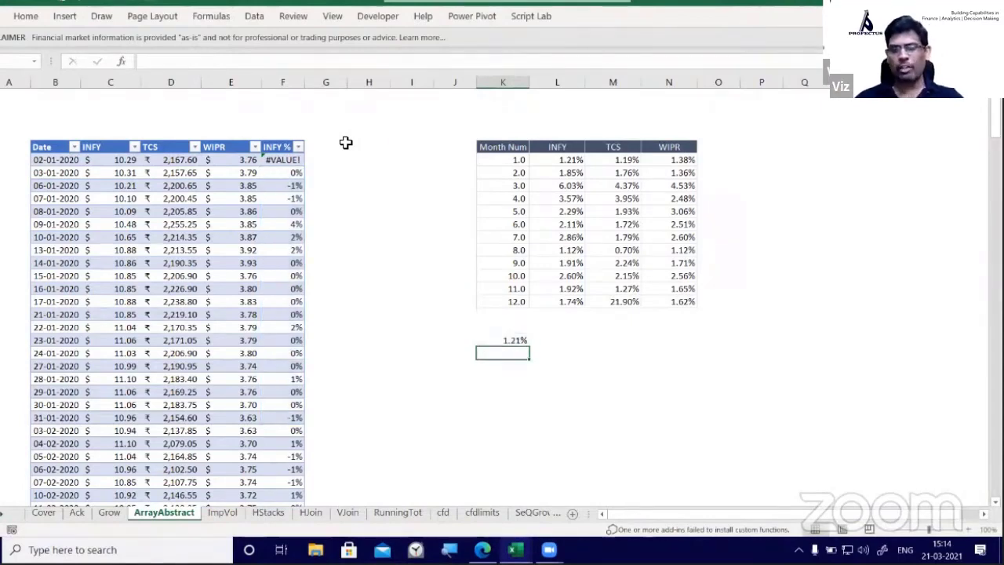
type("=St")
key("Down")
key("Down")
key("Tab")
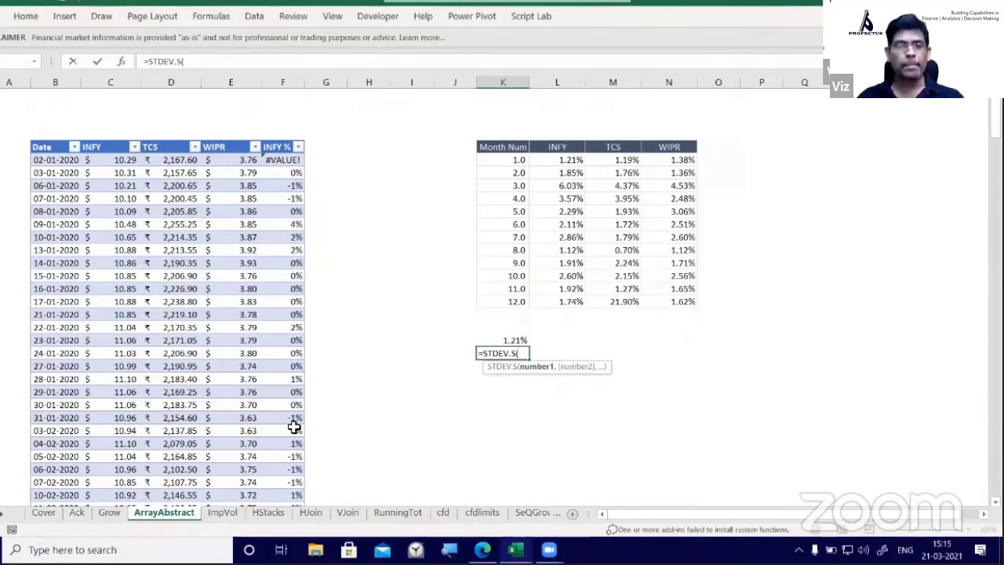
key("Escape")
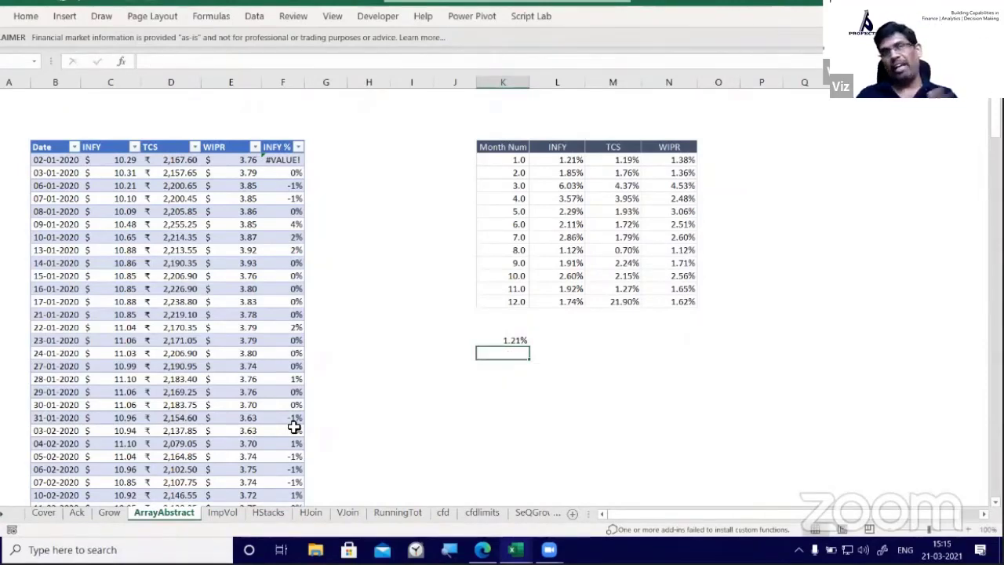
Clear the standard deviation formula in K20 and delete the INFY % column in sheet column F
key("Up")
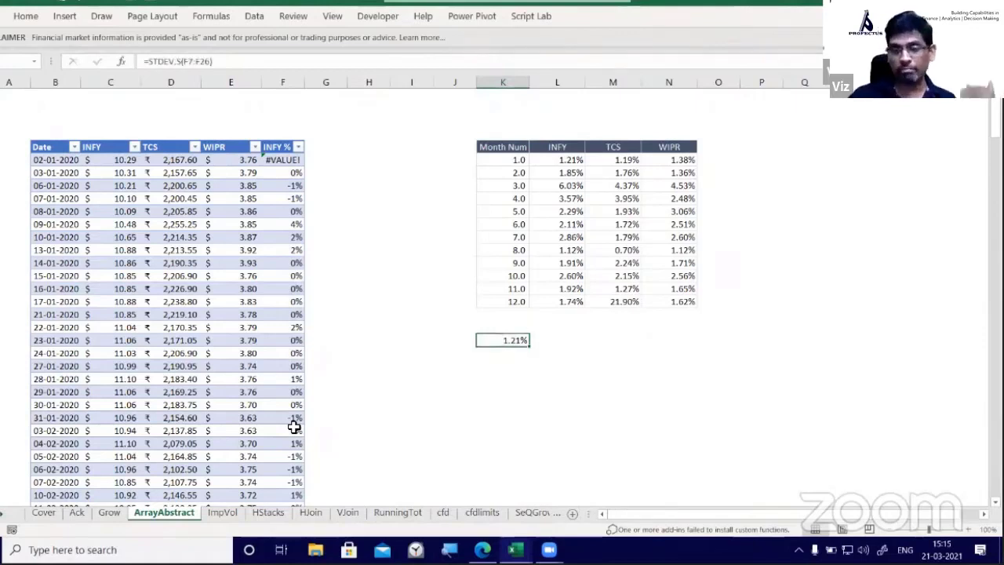
key("Delete")
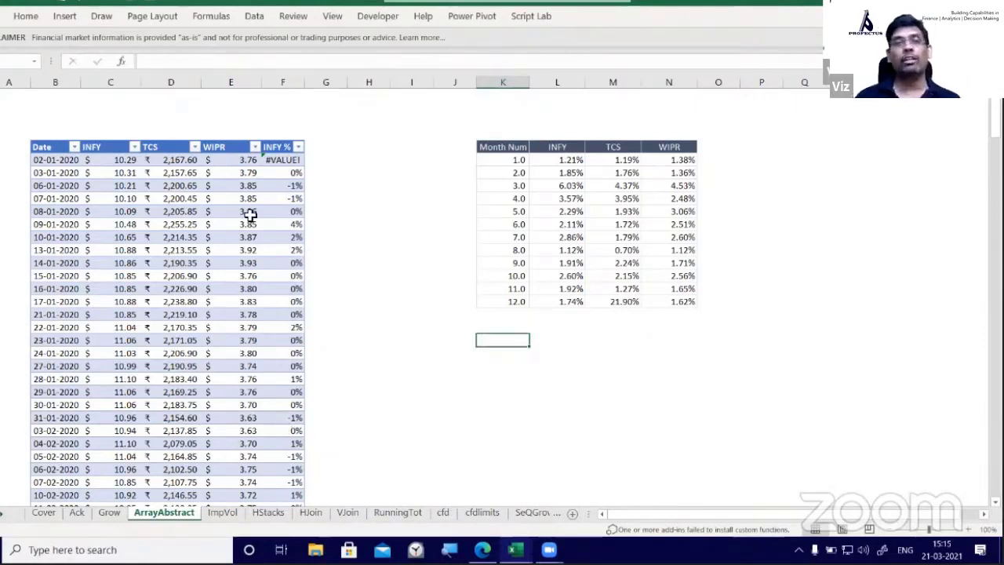
left_click(276, 83)
right_click(279, 85)
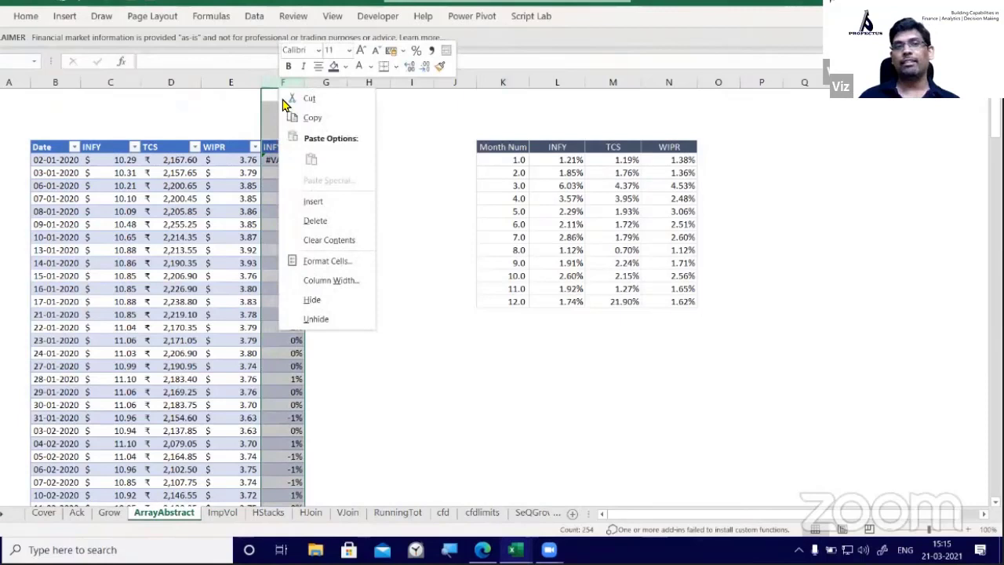
left_click(315, 221)
left_click_drag(303, 224, 355, 243)
left_click(355, 242)
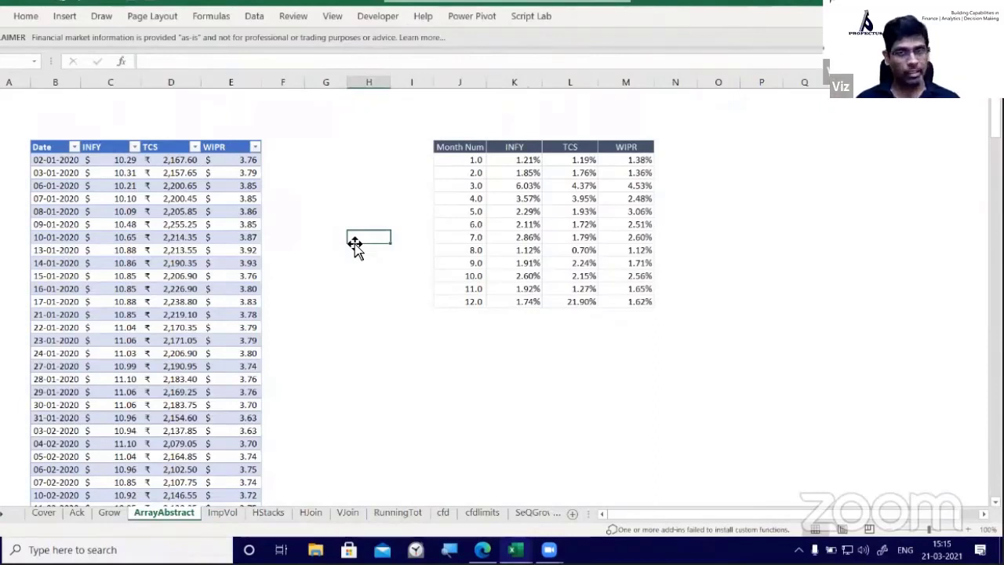
Examine the January INFY LET formula in K6, including its FILTER, LeaveEnd, LeaveTop and STDEV.S parts
key("Right")
key("Right")
key("Up")
key("Up")
key("Up")
key("Up")
key("Up")
key("Up")
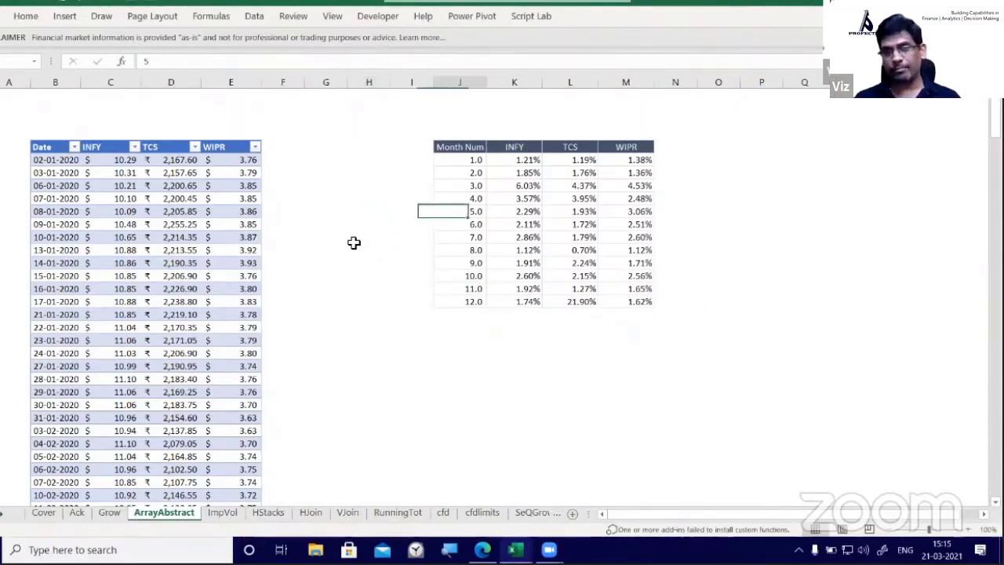
key("Right")
key("F2")
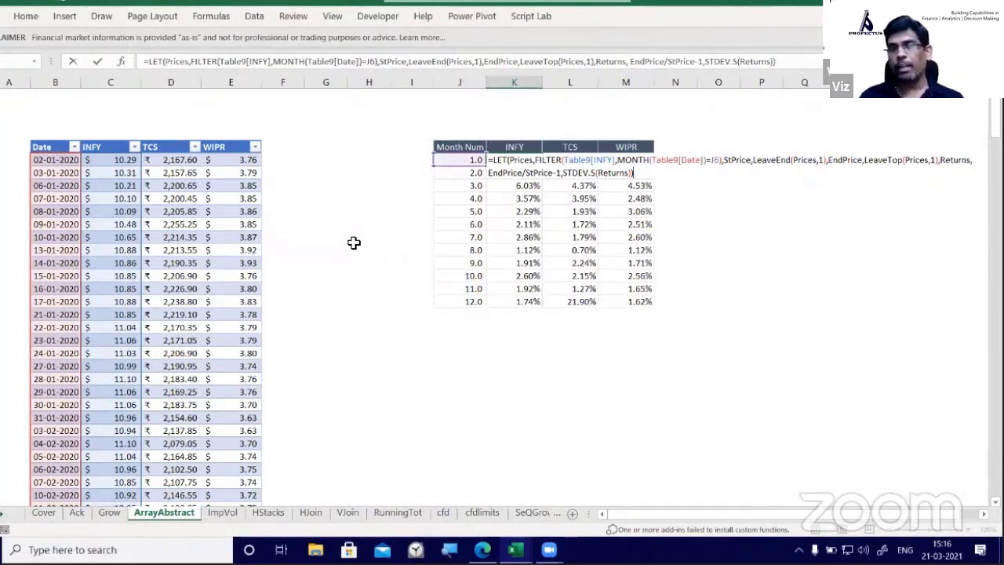
key("ctrl+Return")
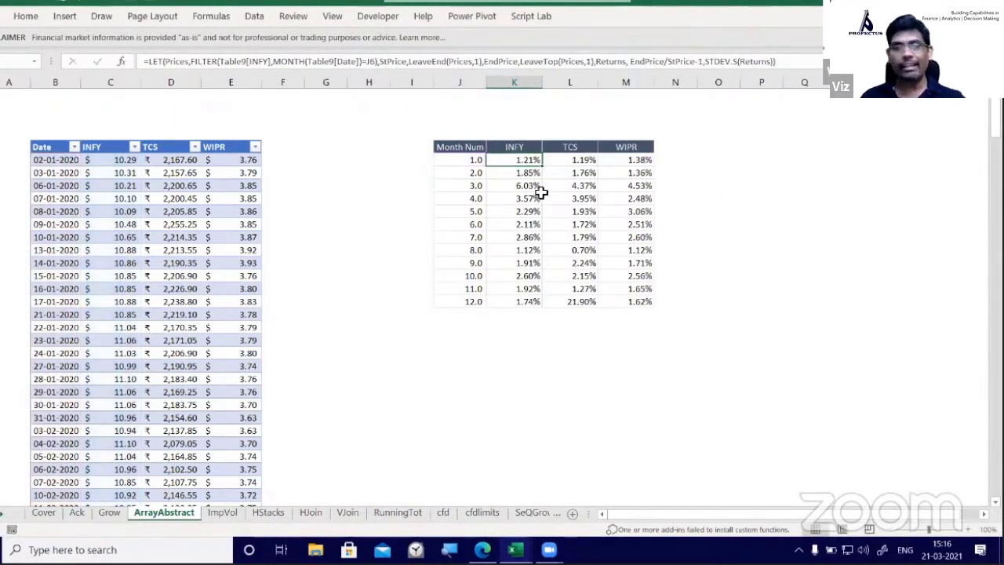
Review the INFY, TCS and WIPR volatility values for all twelve months and recheck the LET formula in K6
left_click_drag(556, 269, 633, 301)
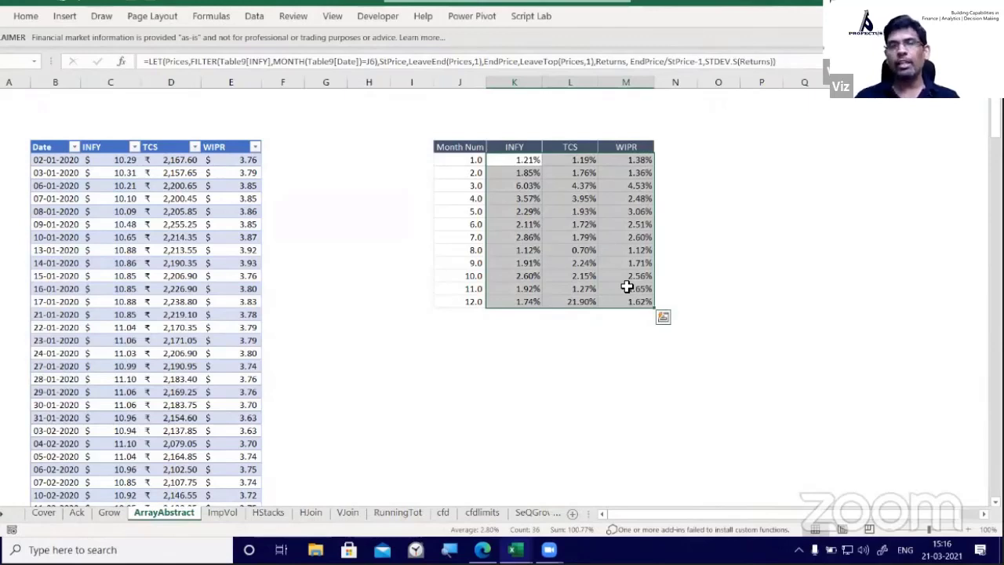
key("Up")
key("Down")
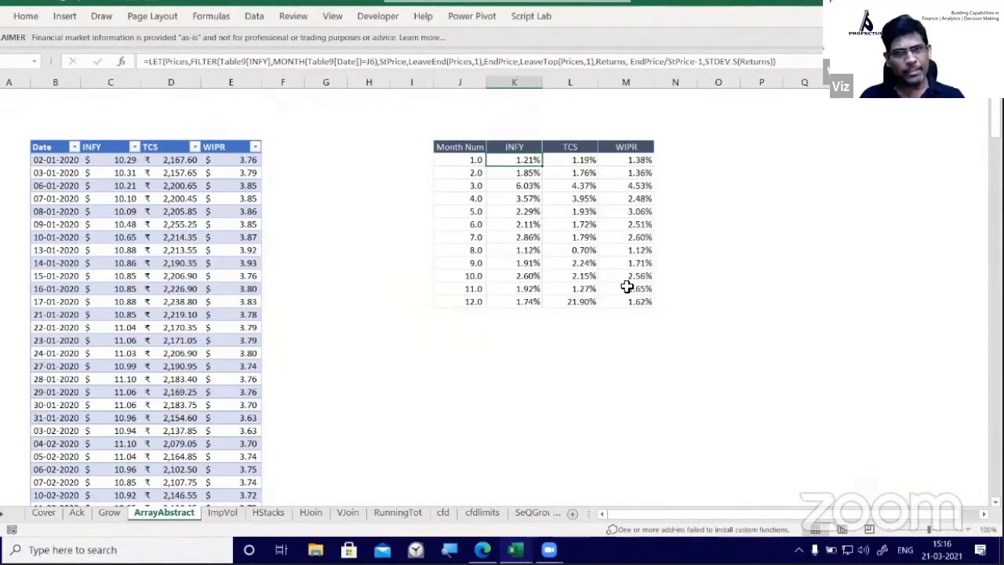
key("F2")
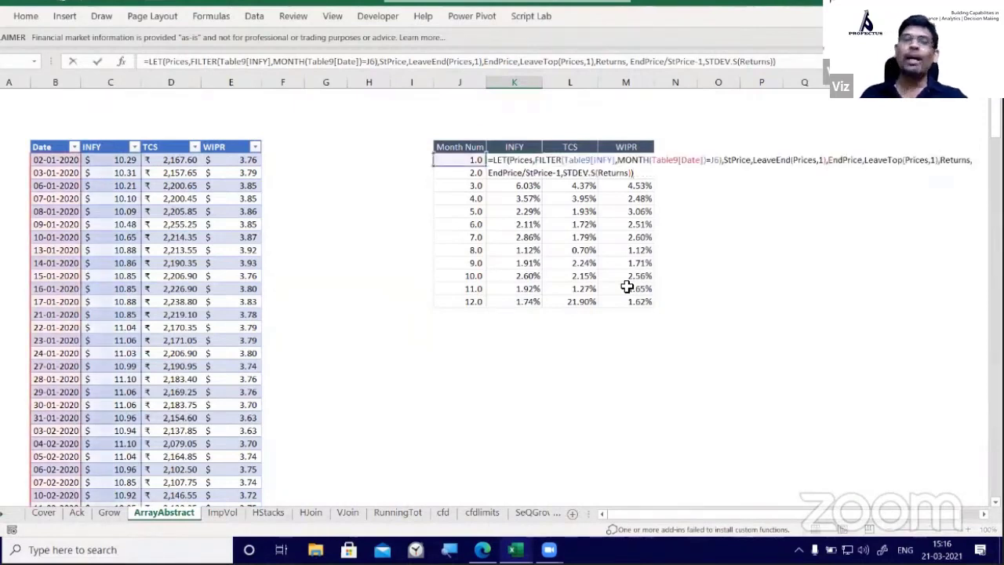
key("Escape")
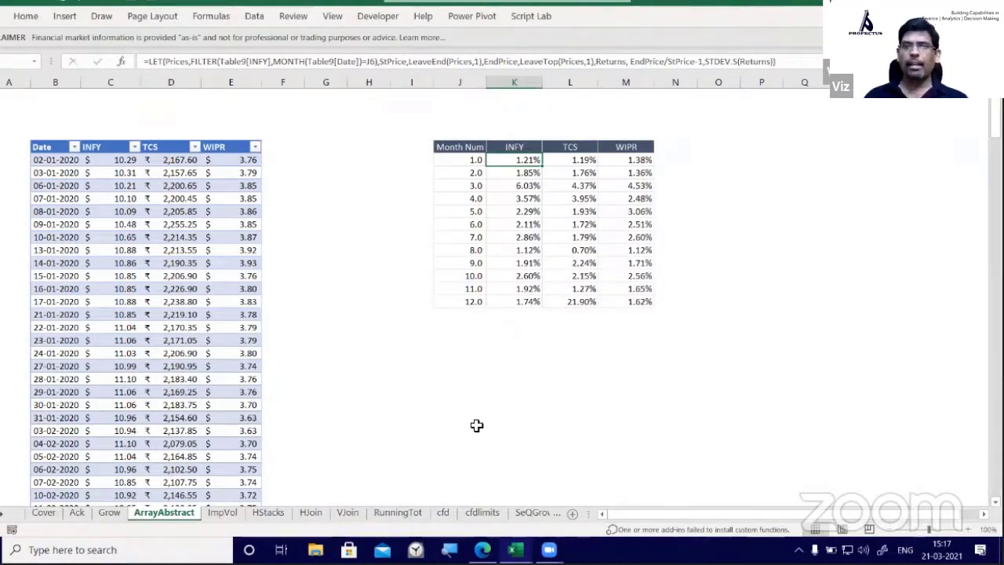
Add a new blank worksheet after Sheet3, the last sheet in the workbook
left_click(4, 517)
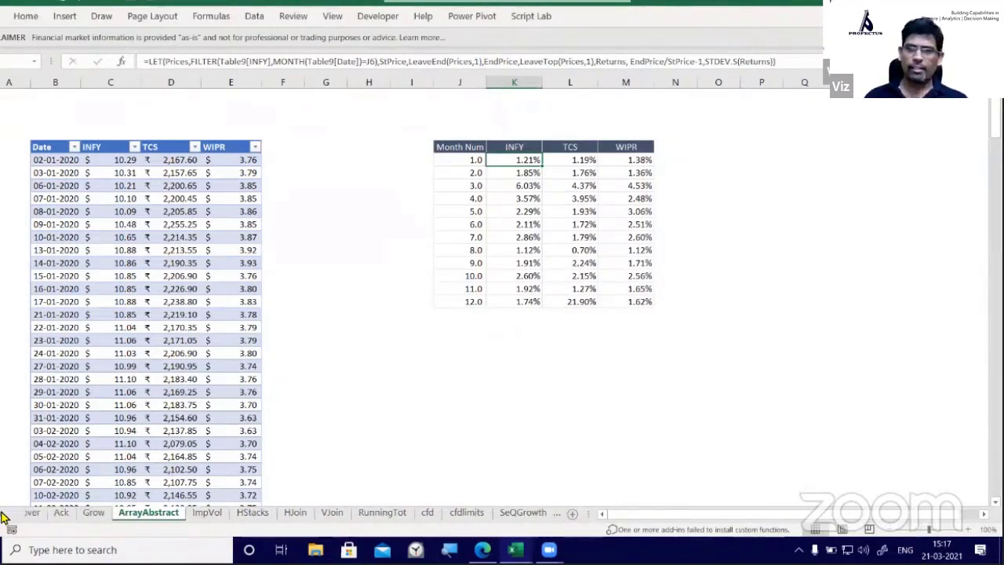
left_click(4, 517)
left_click(4, 517)
left_click(4, 517)
left_click(4, 516)
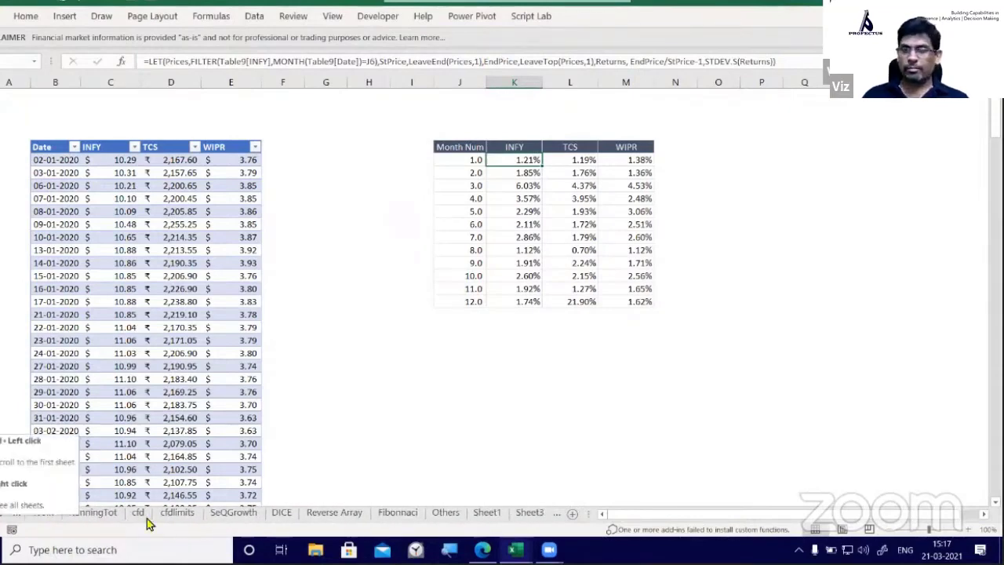
left_click(497, 516)
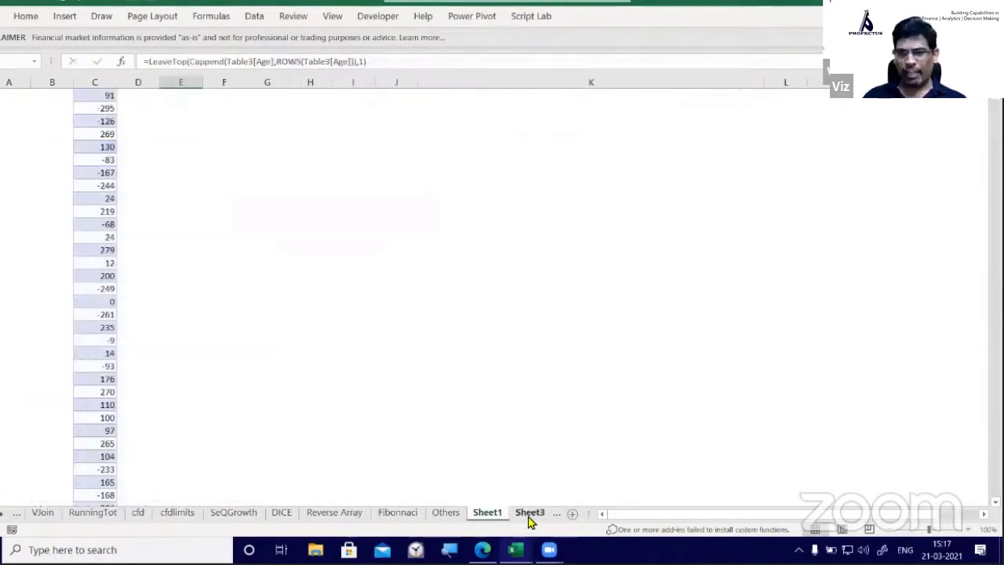
left_click(530, 514)
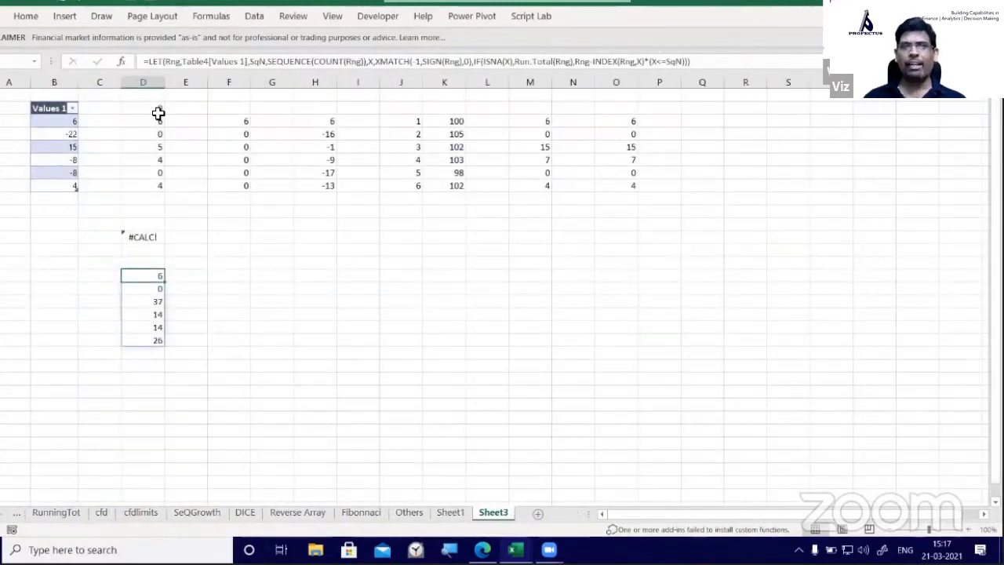
left_click(538, 513)
left_click(309, 353)
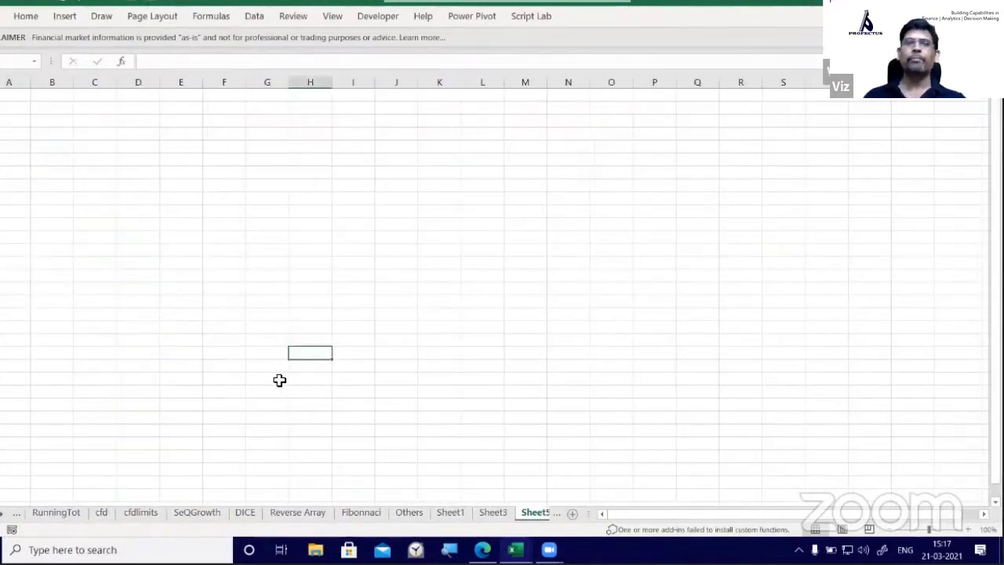
Begin a LET formula in column C of the new blank sheet, defining X as 5
scroll(279, 381, "up", 3)
left_click(138, 153)
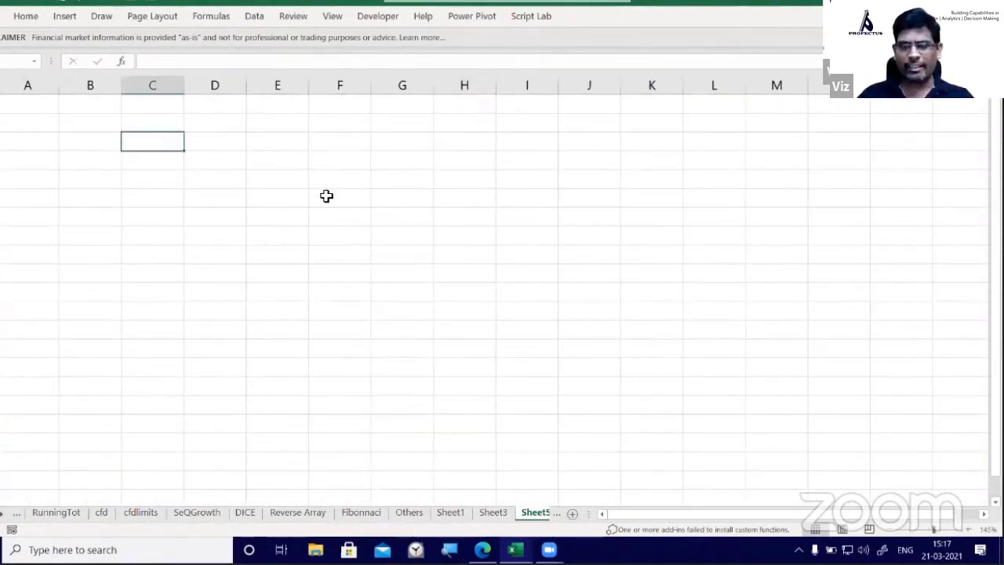
type("=")
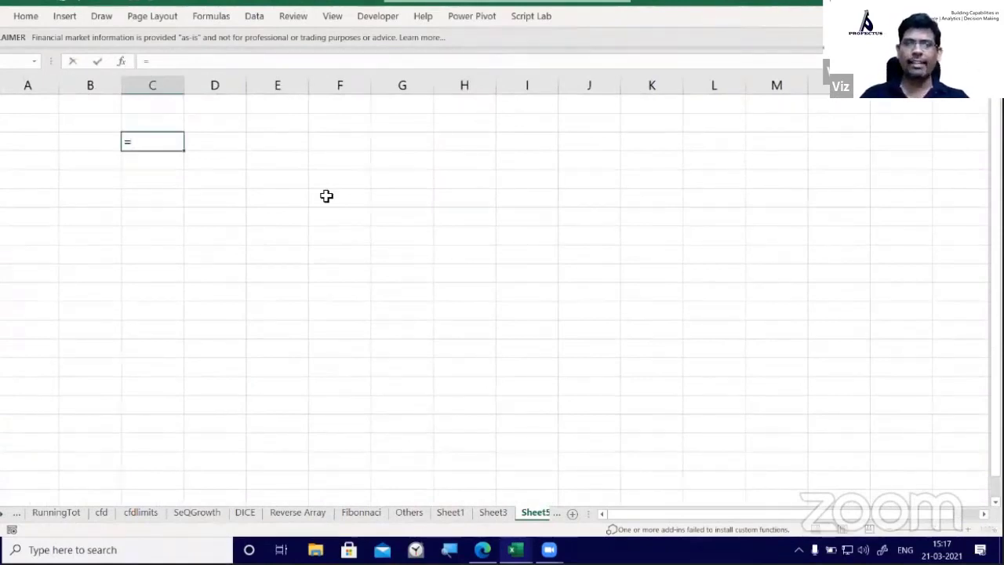
type("Let(")
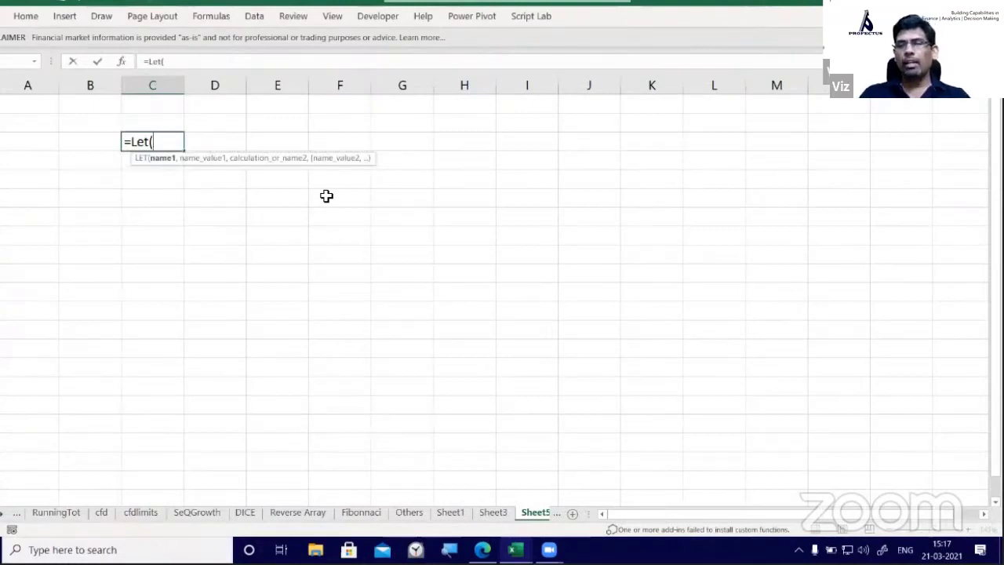
type("X,")
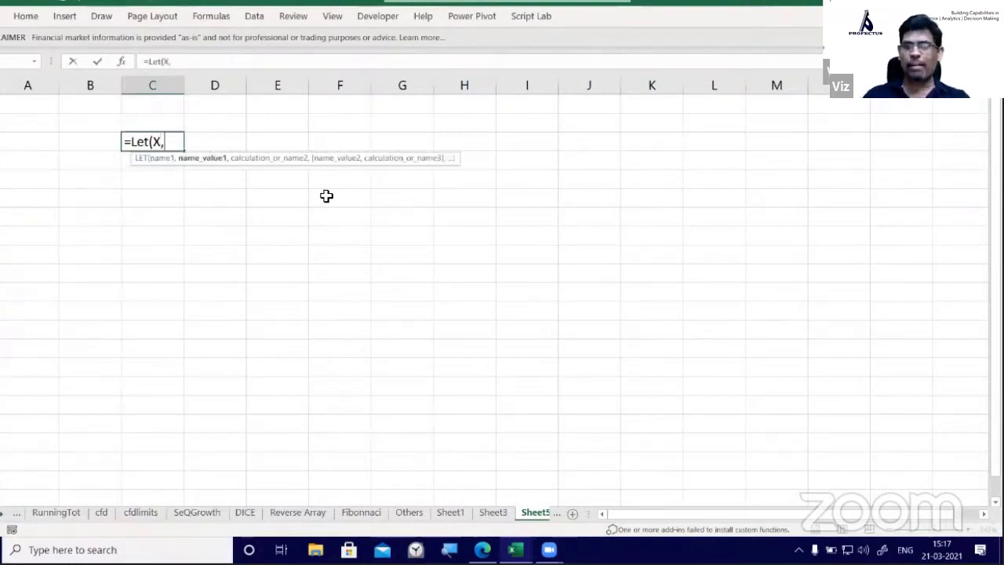
type("5")
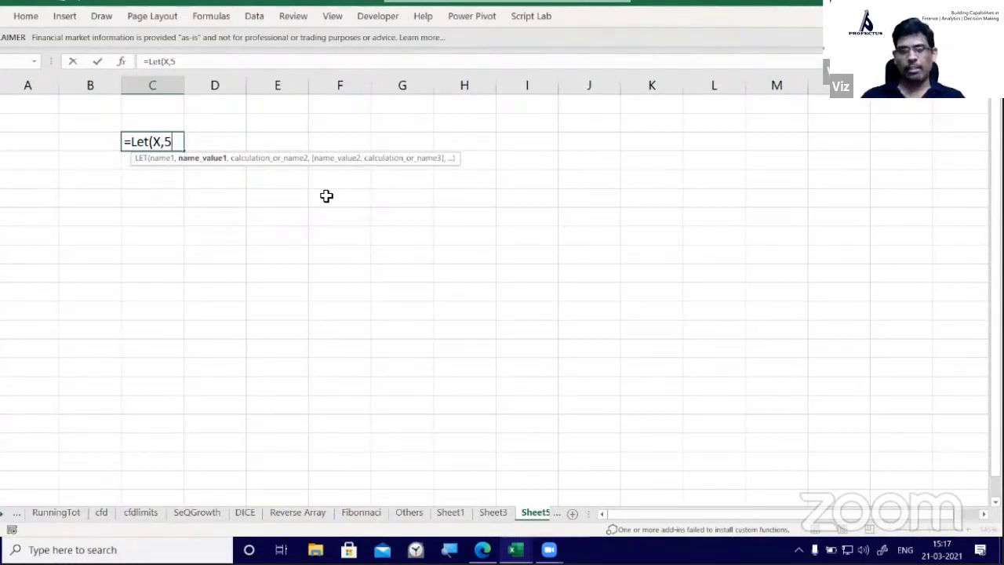
type(",")
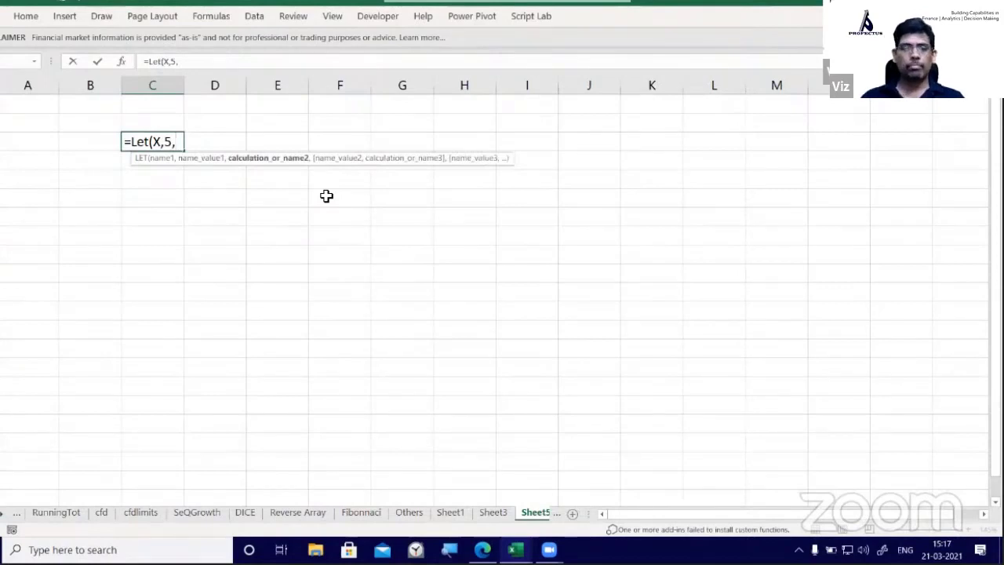
key("alt+Return")
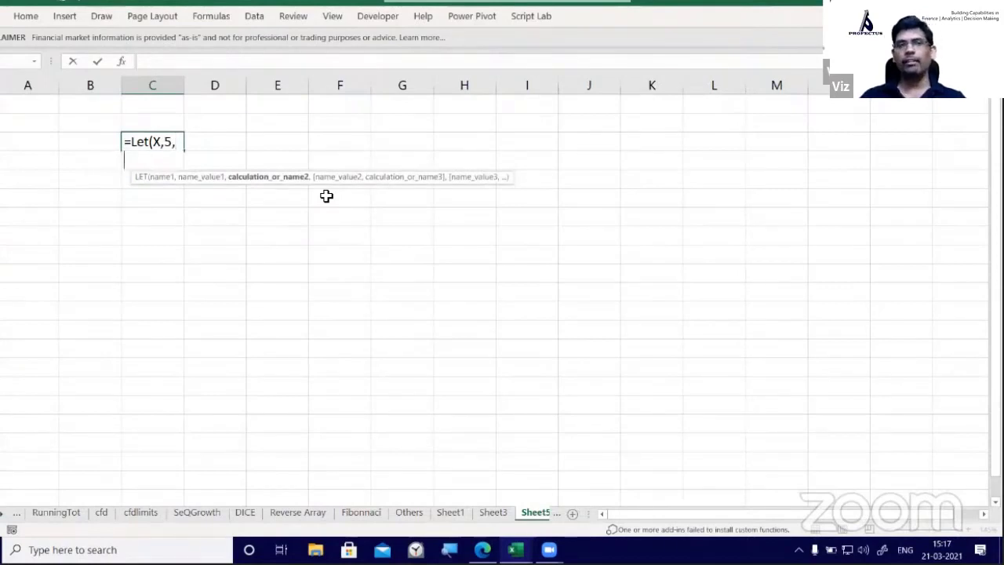
key("BackSpace")
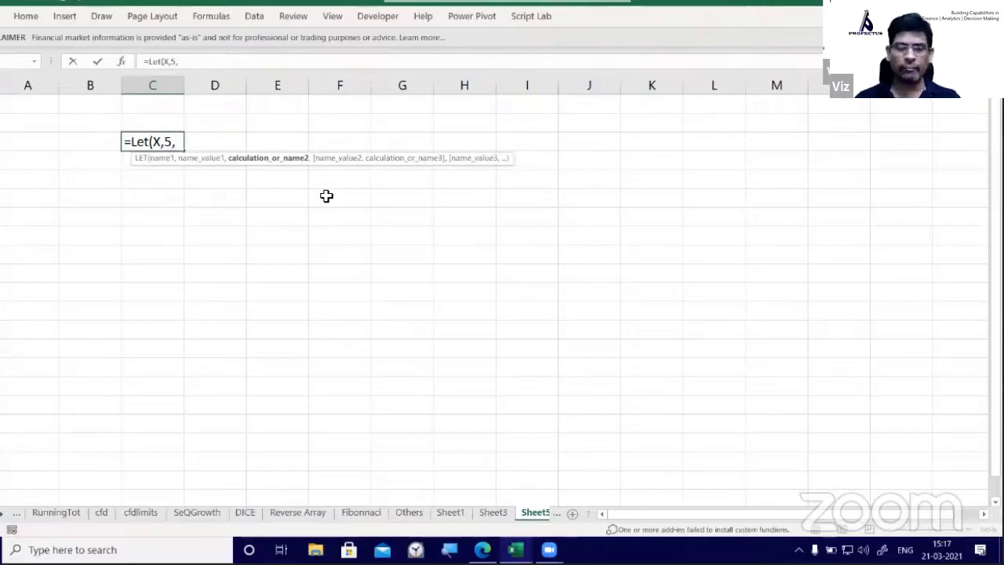
Complete the LET formula on separate lines by defining Y as 10 and returning X*Y, and reopen it for review
key("alt+Return")
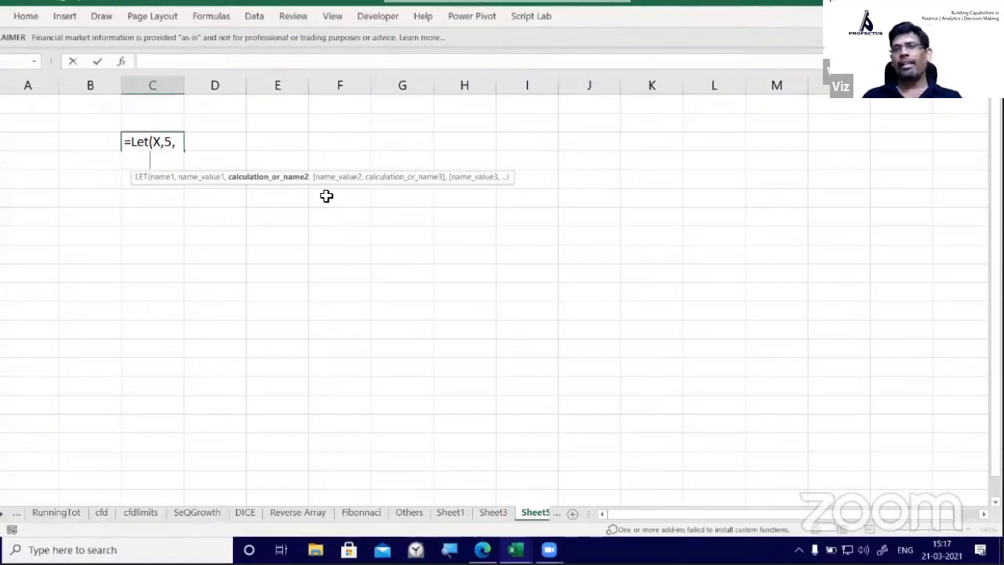
type("Y")
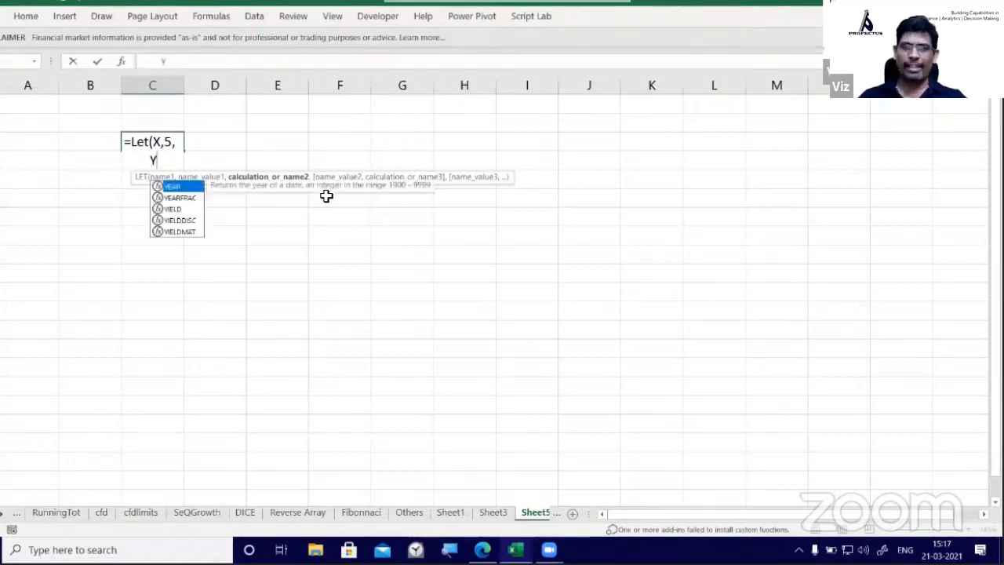
type(",10,")
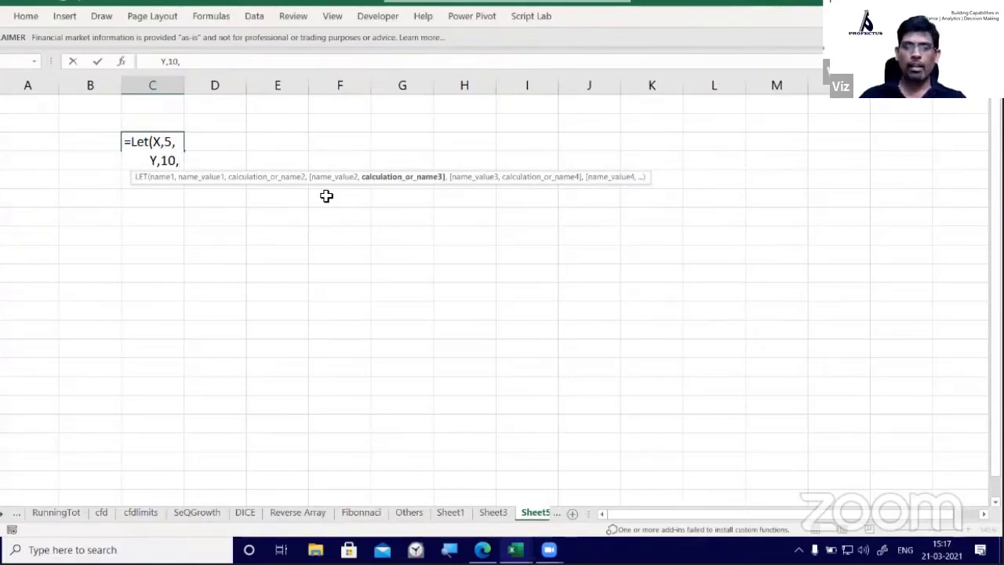
key("alt+Return")
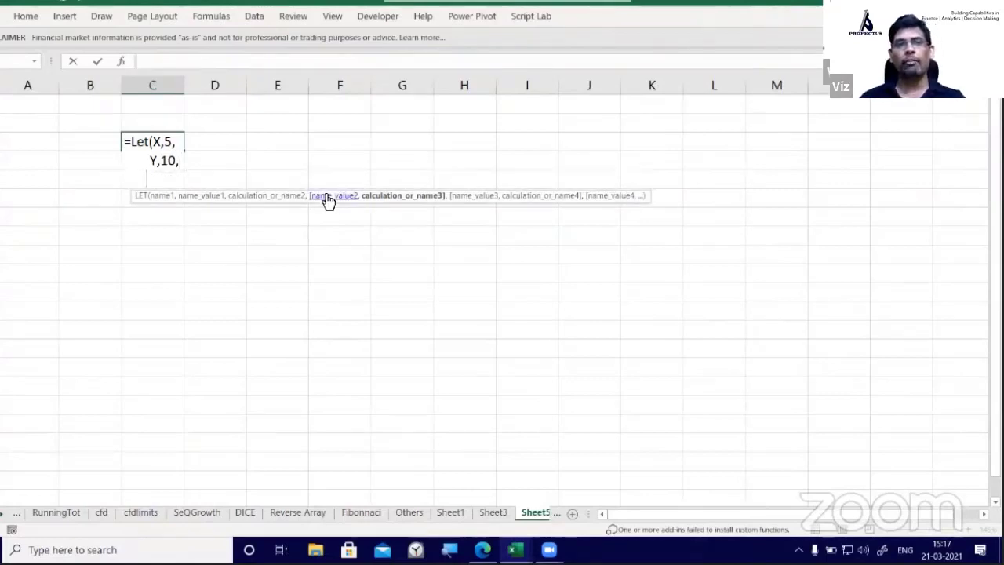
type("X*Y")
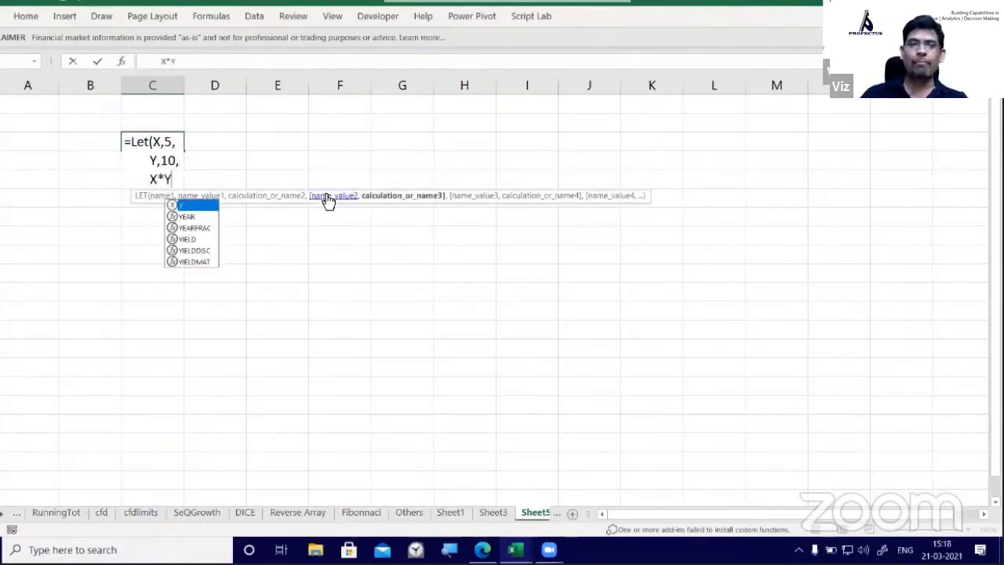
type(")")
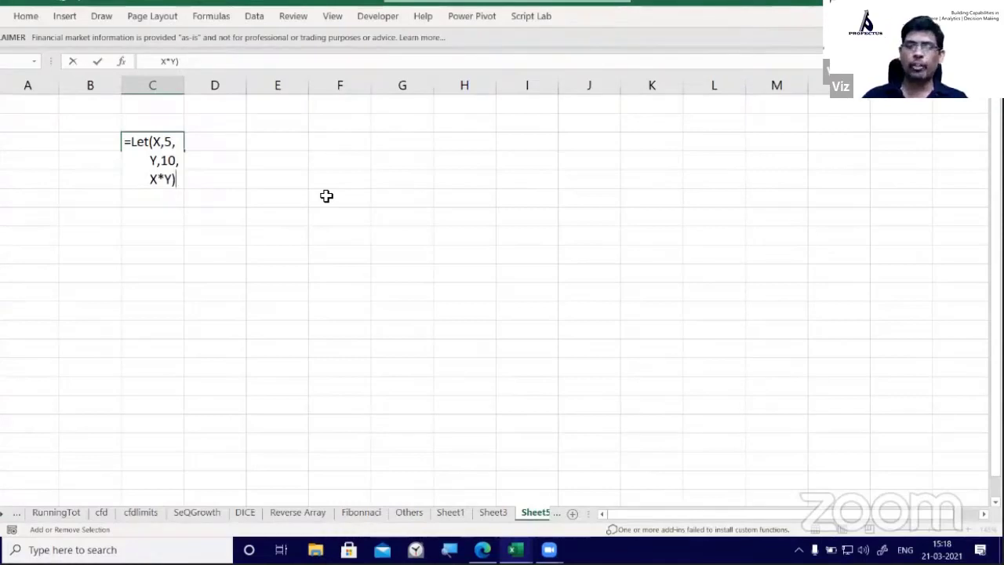
key("Return")
key("Up")
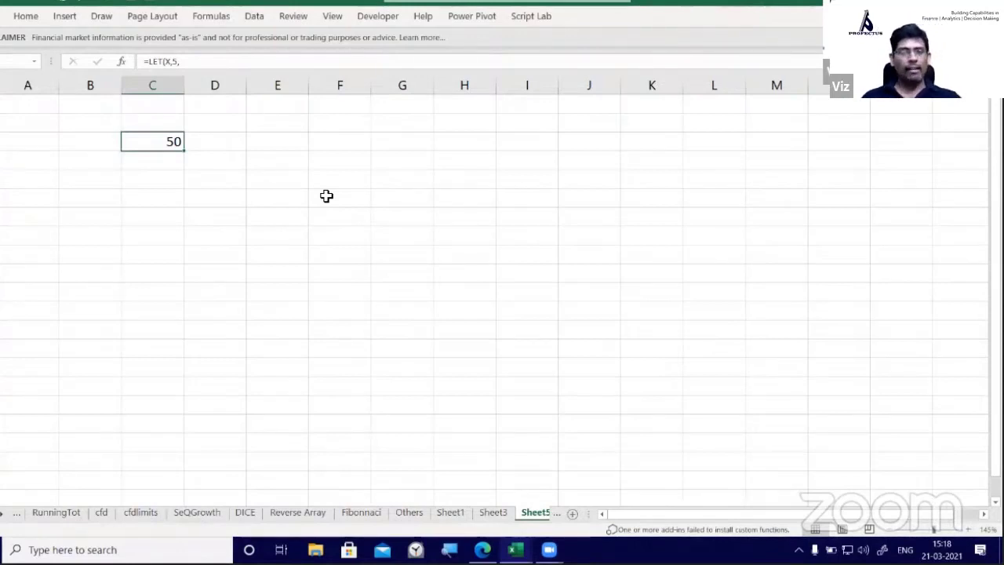
key("F2")
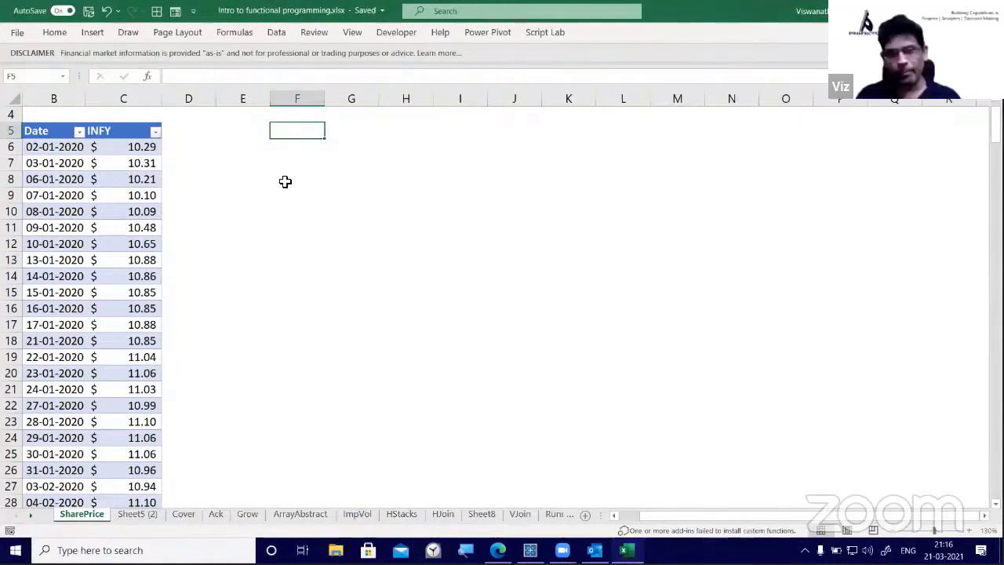
Enter a Seq.GrowthArray formula in H6 using the table's INFY column and "NA" as the second argument
left_click(405, 163)
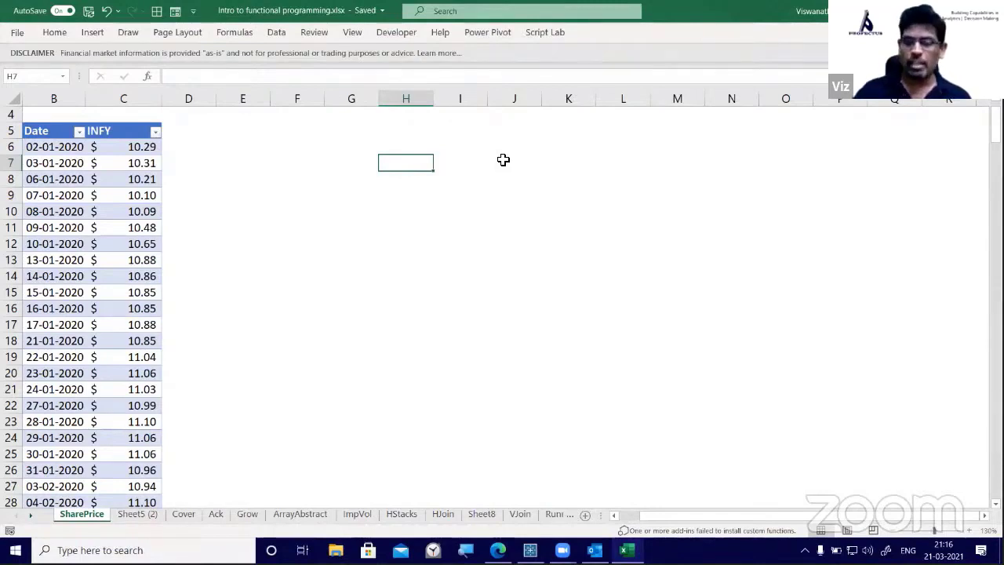
key("Up")
type("=")
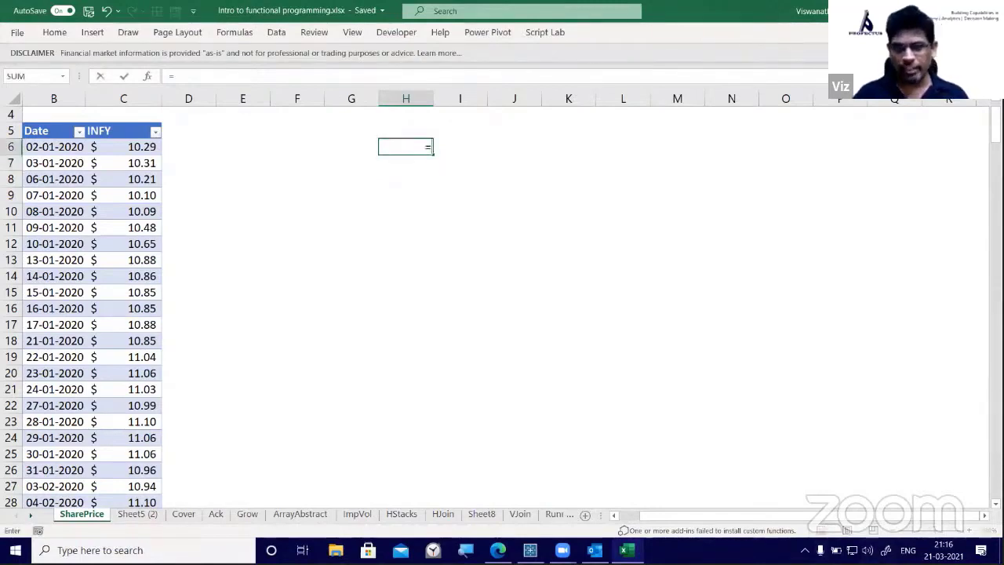
type("Se")
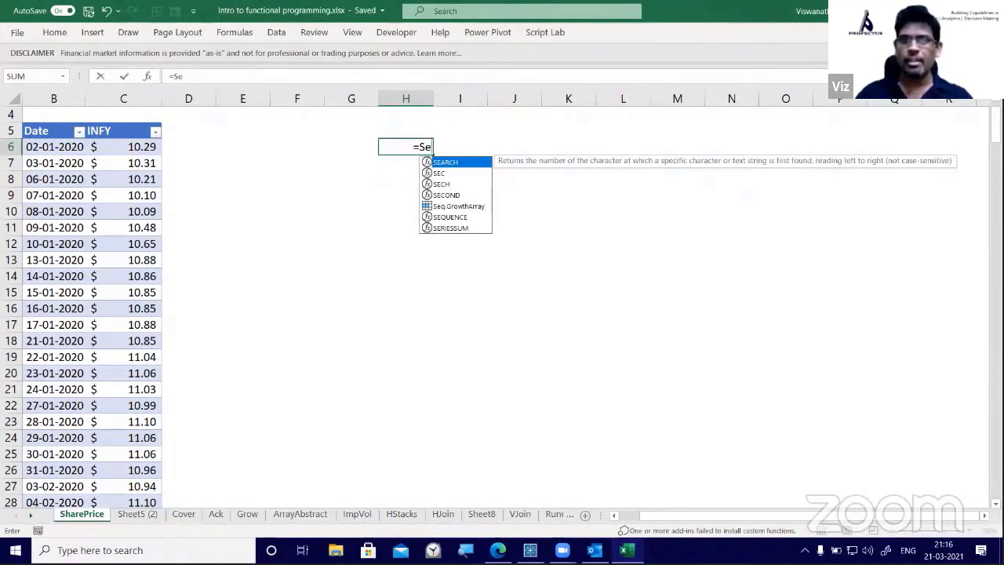
key("Down")
key("Down")
key("Down")
key("Down")
key("Tab")
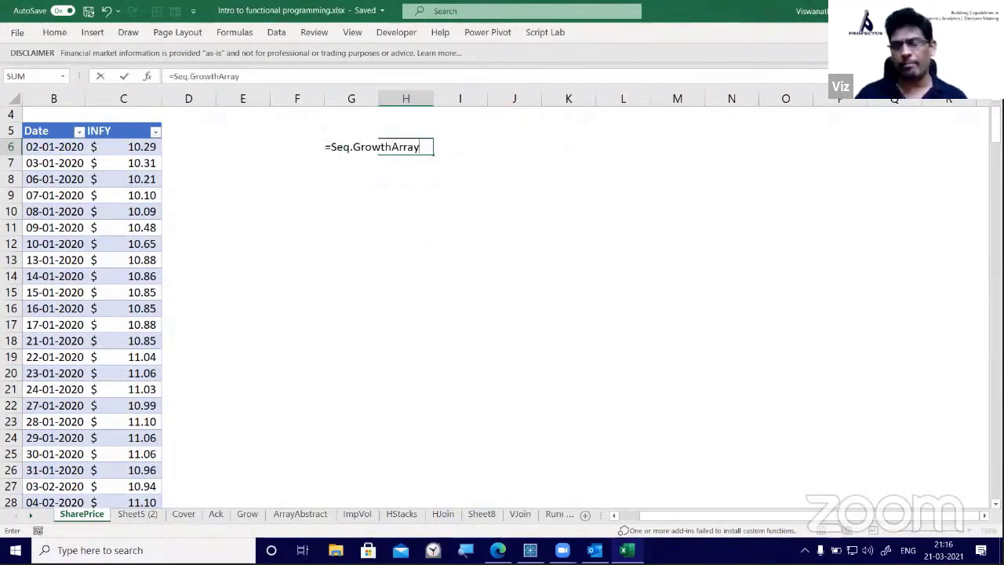
type("(")
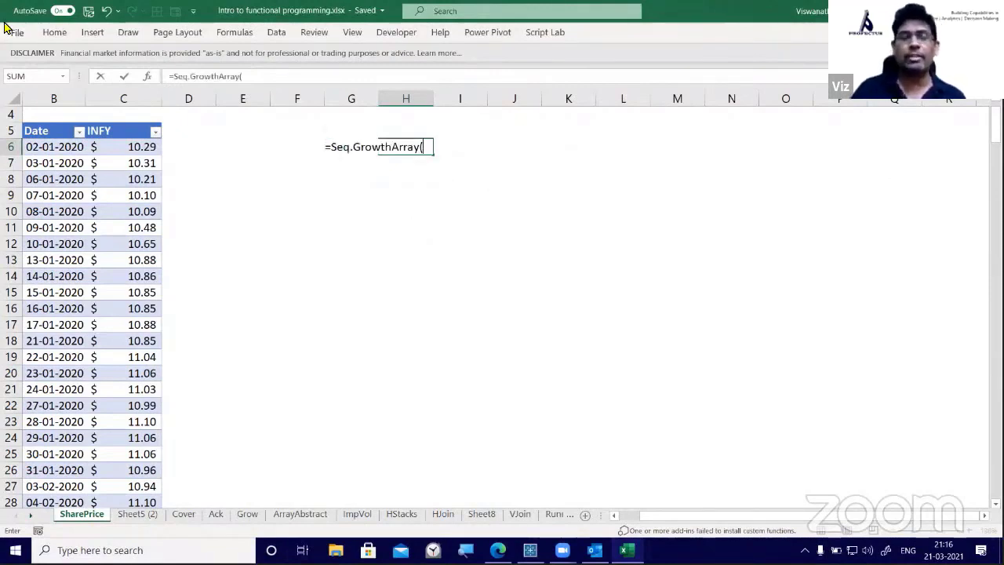
left_click(130, 127)
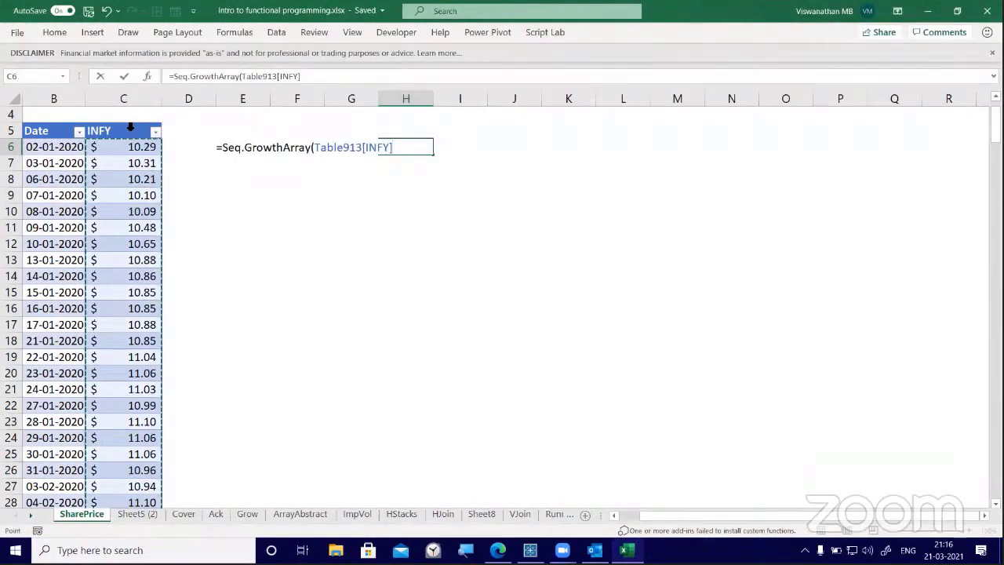
type(",")
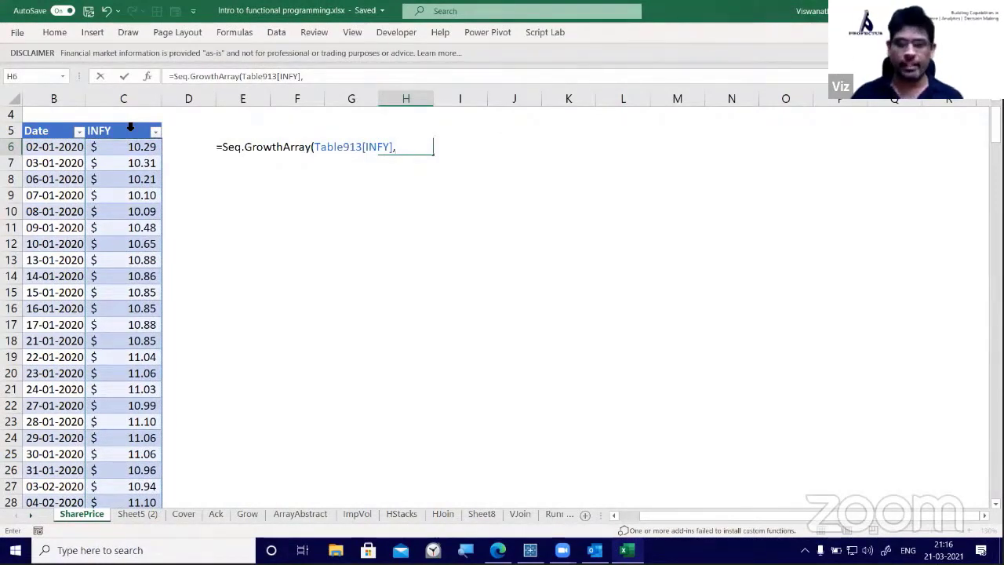
type("\"NA\")")
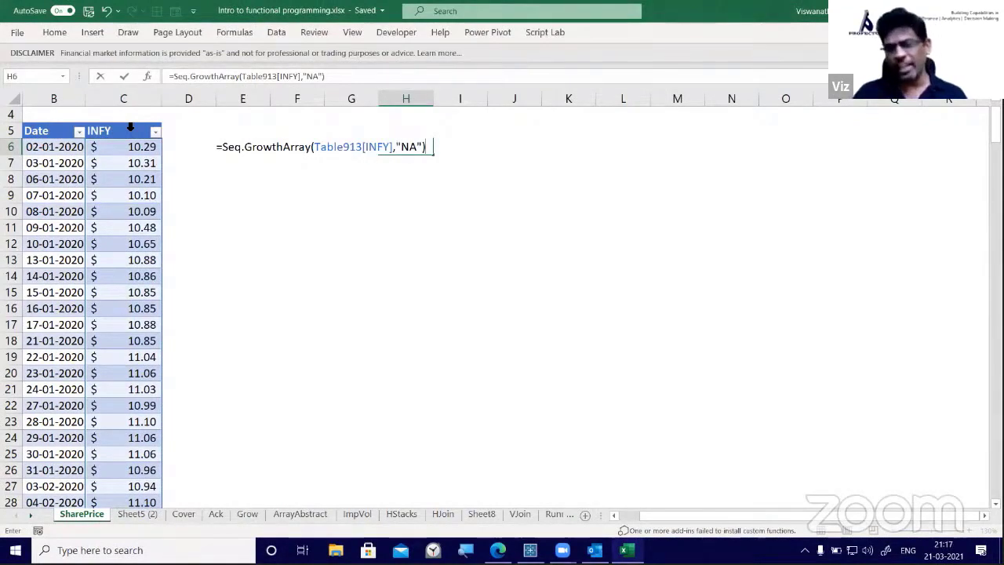
key("Return")
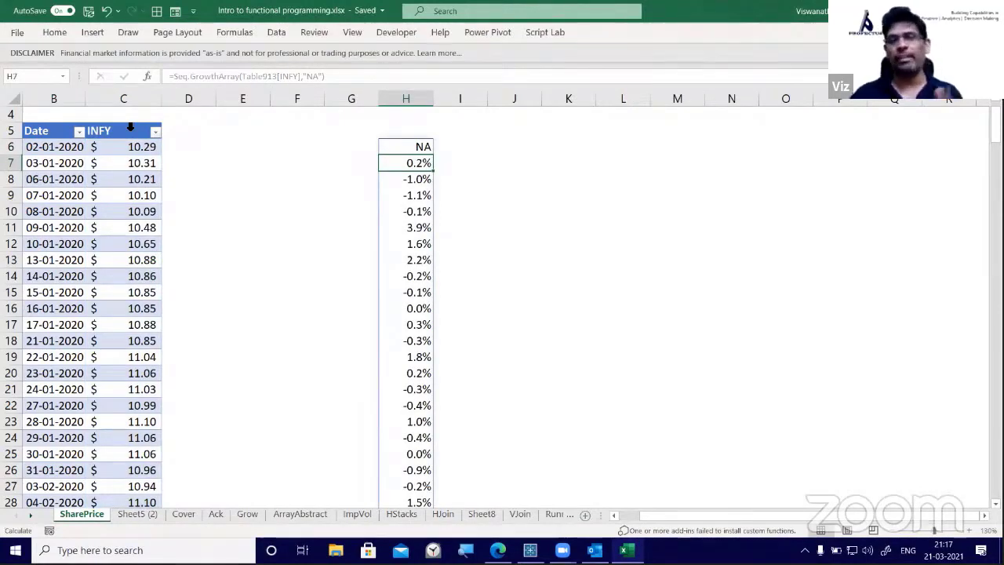
Look through the growth results down column H and clear the entire column
key("Down")
key("Down")
key("Down")
key("Down")
key("Down")
key("Down")
key("Down")
key("Down")
key("Down")
key("Down")
key("Down")
key("Down")
key("Down")
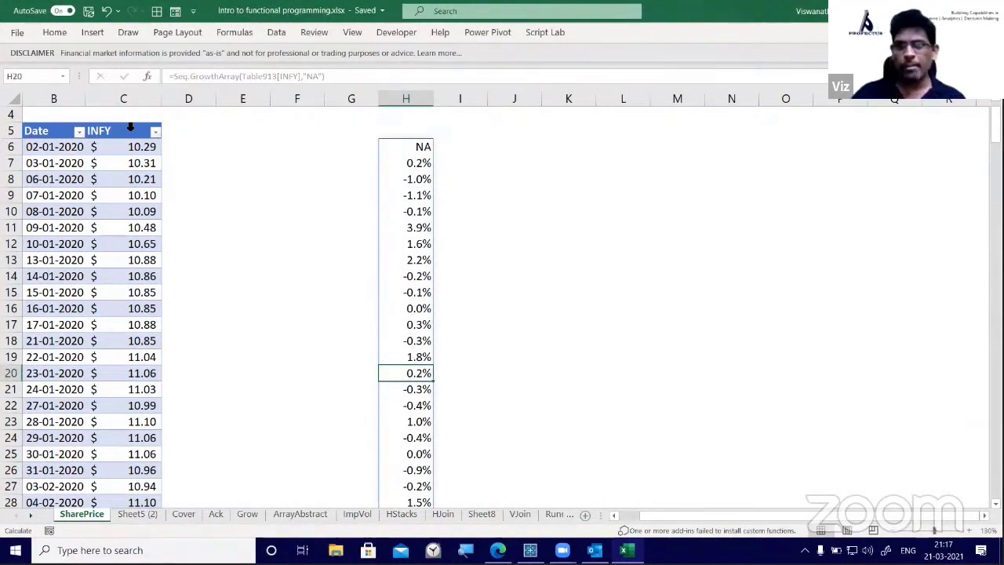
left_click(408, 97)
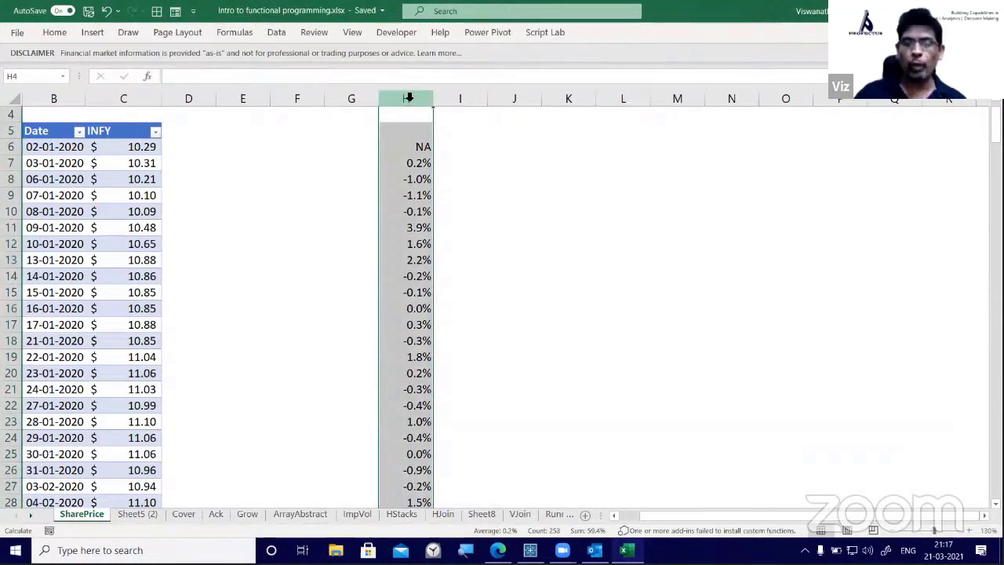
key("Delete")
Enter a conventional growth formula in E7 dividing that row's INFY price by C6 and subtracting 1
key("Down")
key("Left")
key("Left")
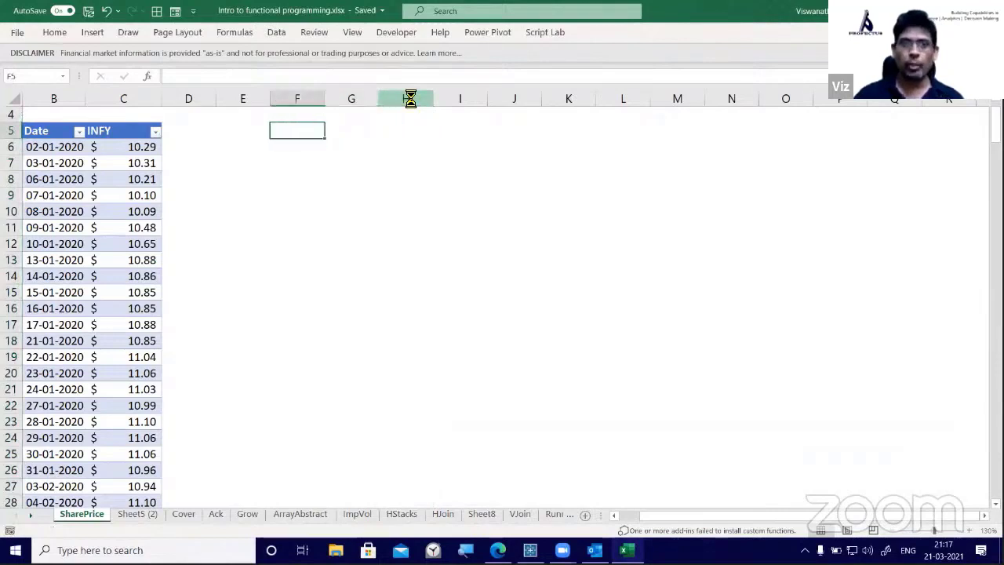
key("Left")
key("Down")
key("Down")
type("=")
key("Left")
key("Left")
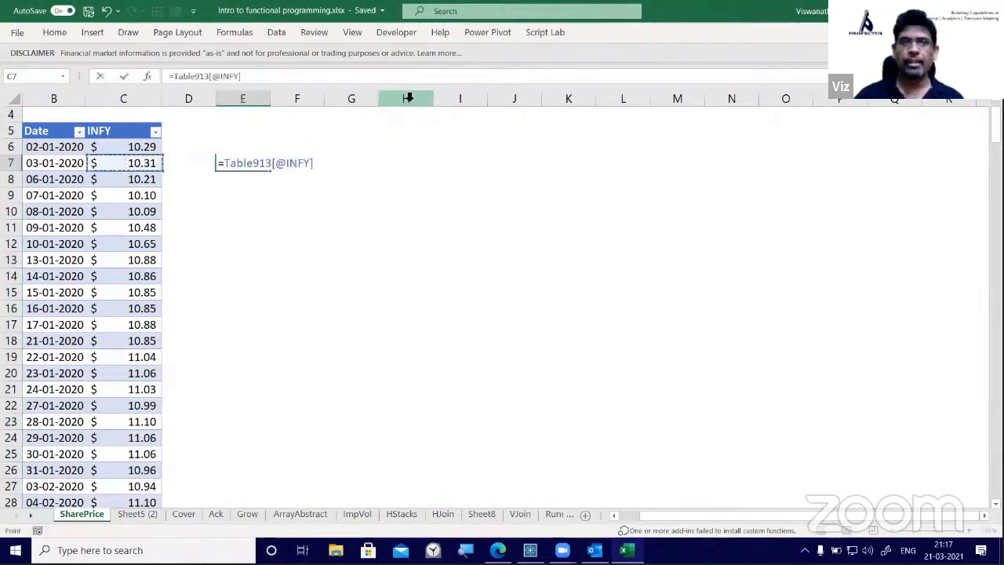
type("/")
key("Left")
key("Left")
key("Up")
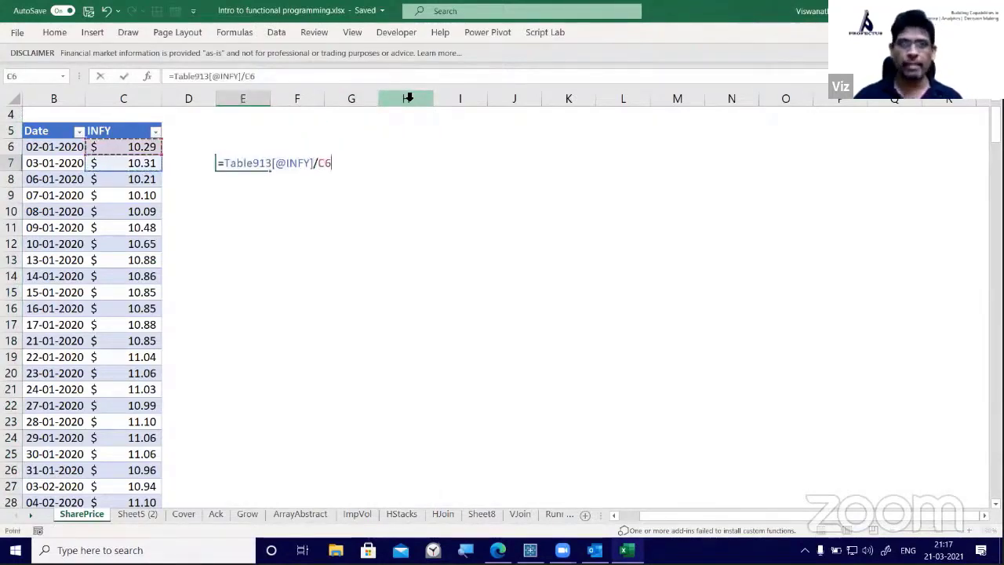
type("-1")
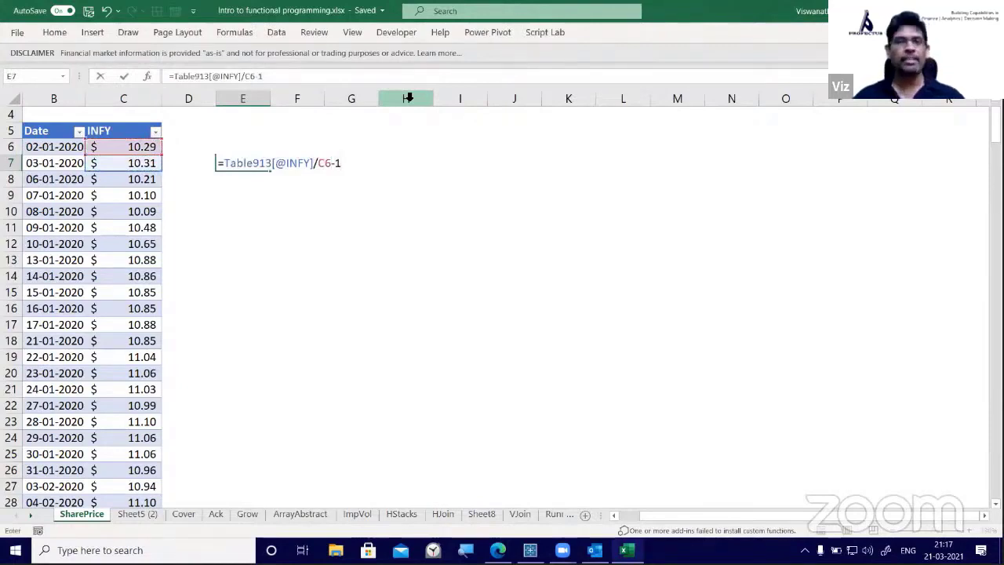
key("Return")
key("Up")
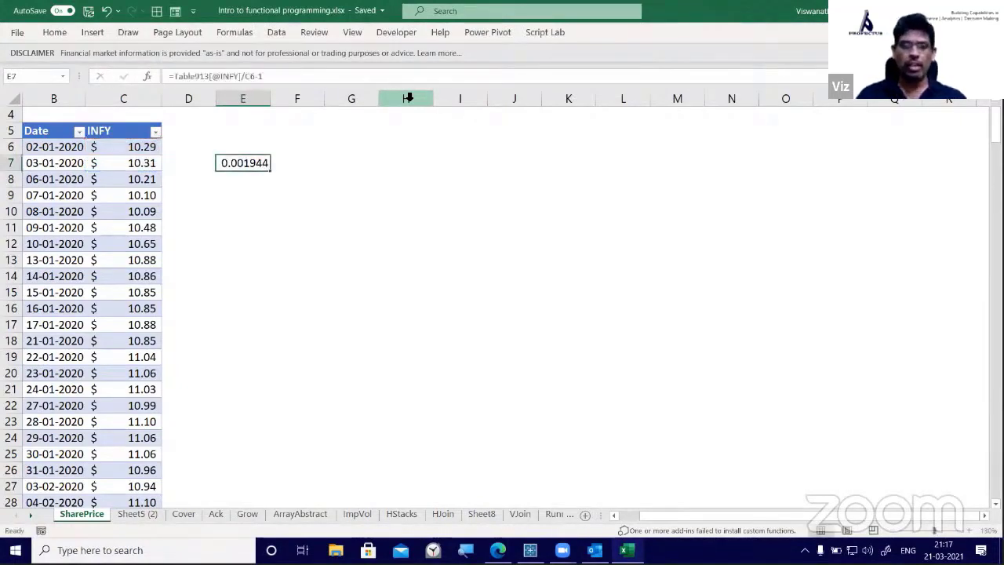
Format the growth value in E7 as a percentage with two decimal places
key("ctrl+shift+5")
left_click(55, 32)
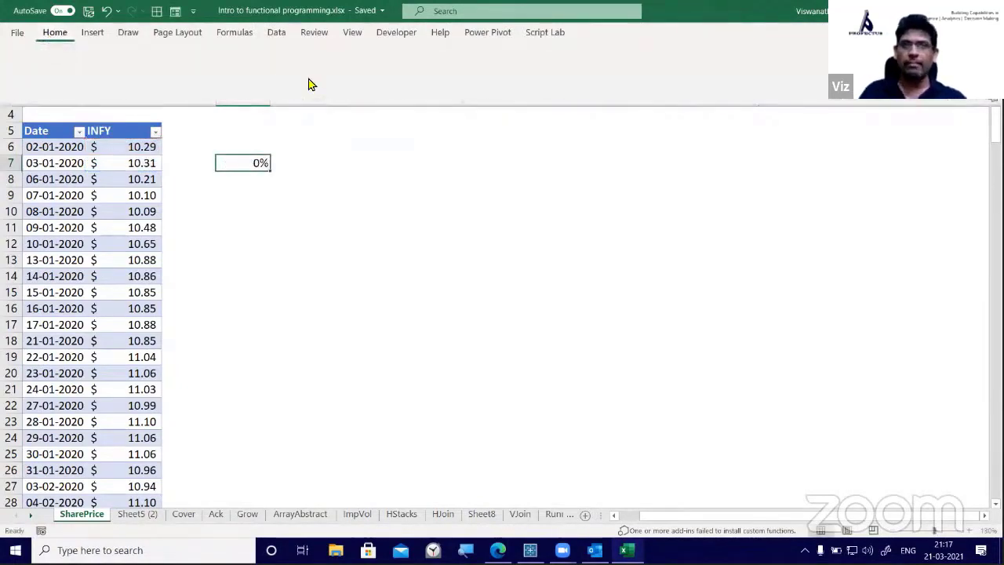
left_click(466, 79)
left_click(466, 79)
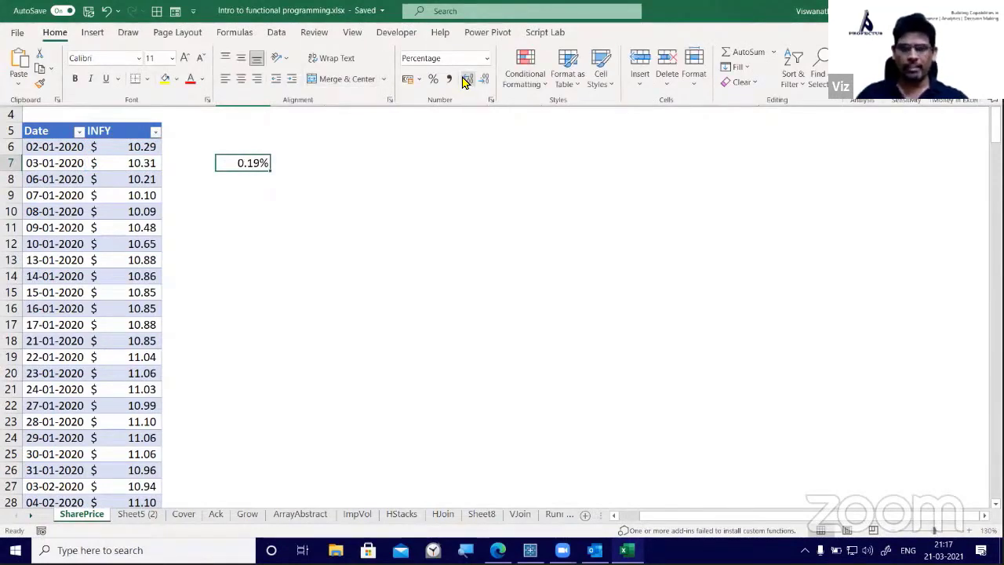
Copy the E7 growth formula down column E alongside the INFY prices
key("ctrl+c")
key("shift+Down")
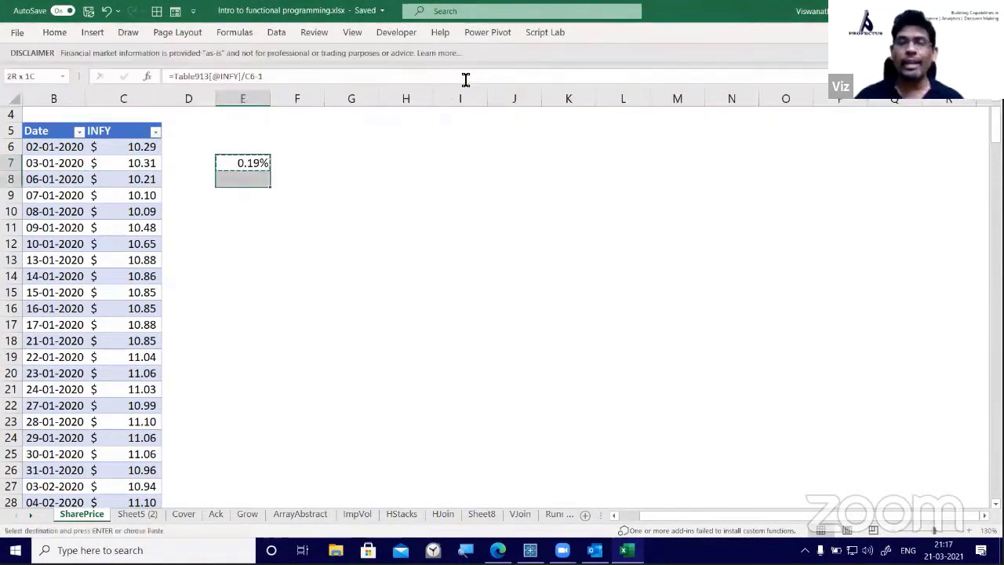
key("shift+Down")
key("shift+Down")
key("shift+Down")
key("shift+Down")
key("shift+Down")
key("shift+Down")
key("shift+Down")
key("shift+Down")
key("shift+Down")
key("shift+Down")
key("shift+Down")
key("shift+Down")
key("shift+Down")
key("shift+Down")
key("shift+Down")
key("shift+Down")
key("shift+Down")
key("shift+Down")
key("shift+Down")
key("shift+Down")
key("Return")
key("Up")
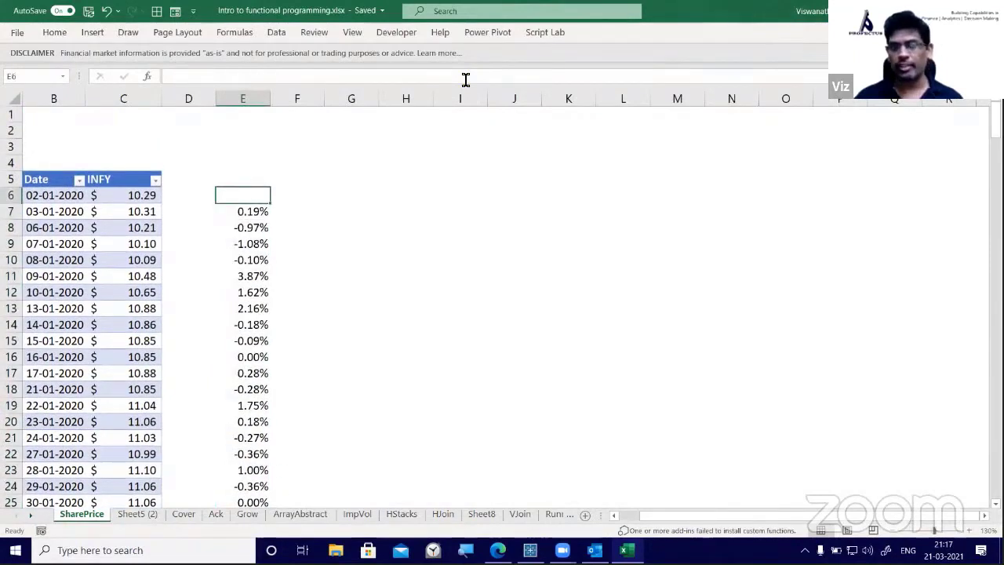
Check the cell references in the E8 and E7 growth formulas and clear all of column E
key("Down")
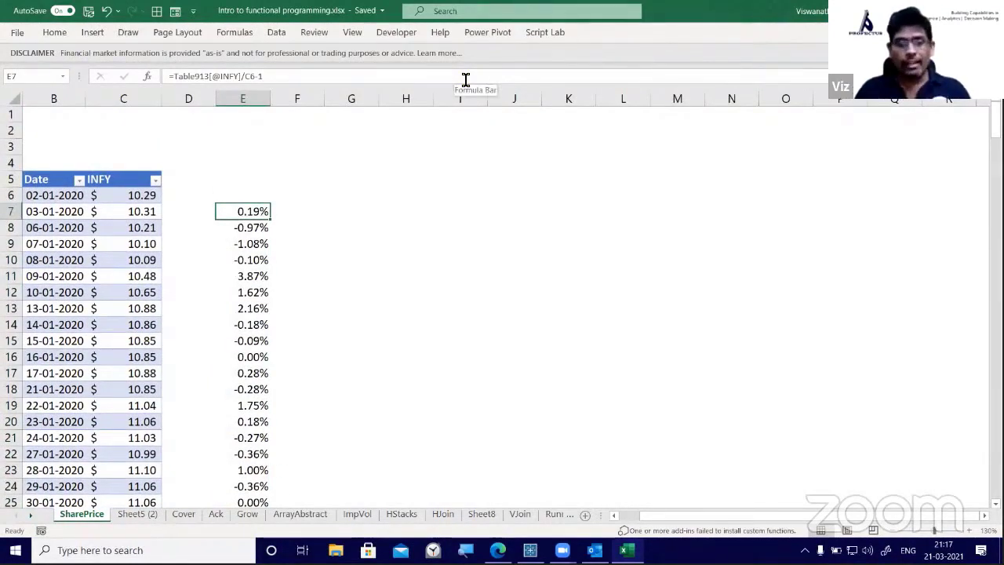
key("Down")
key("F2")
key("Escape")
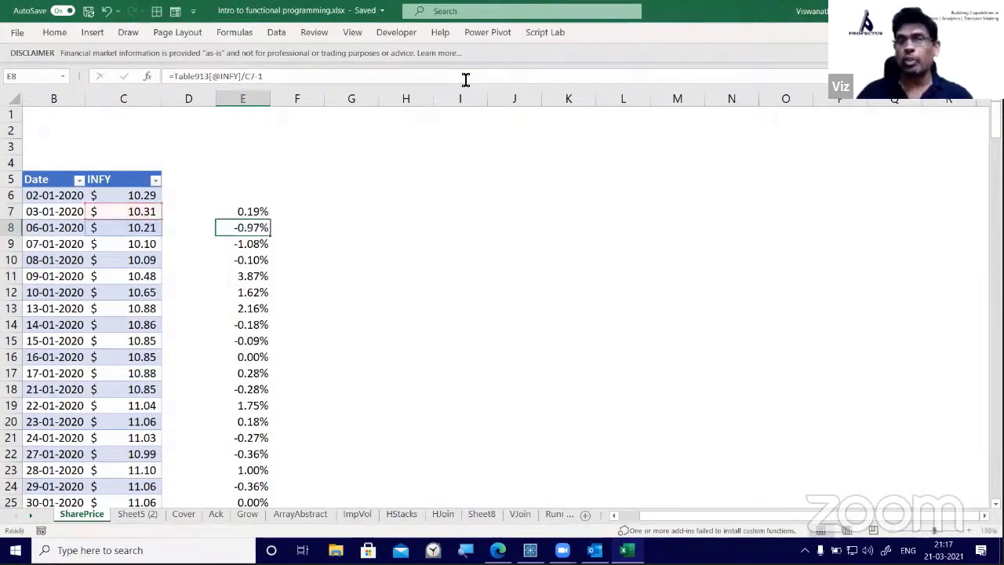
key("Up")
key("F2")
key("Return")
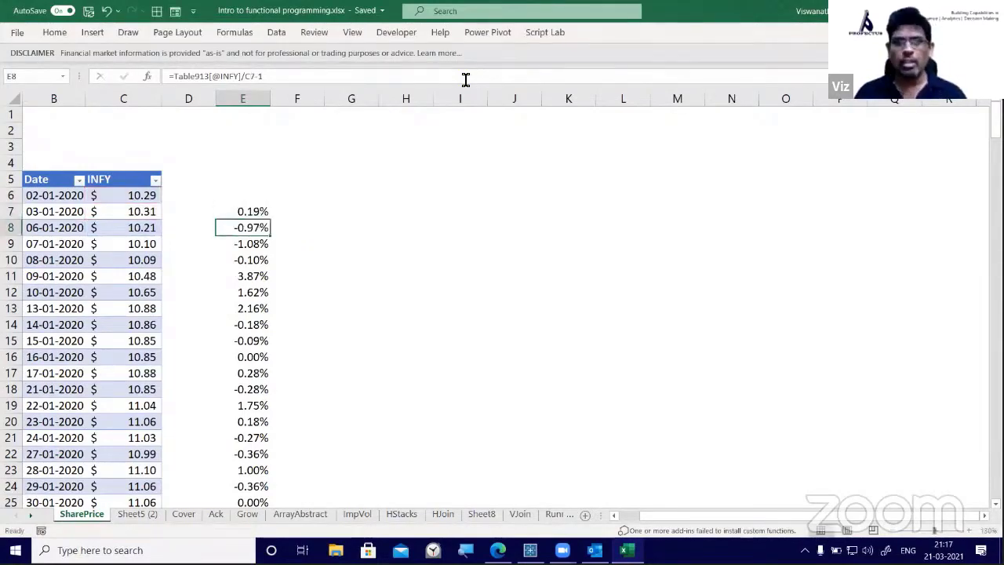
left_click(248, 99)
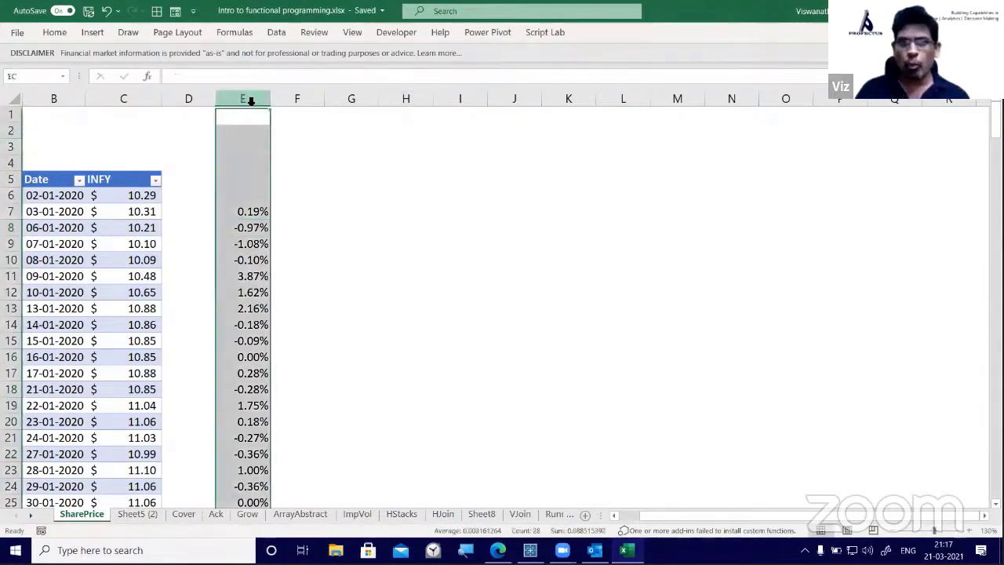
key("Delete")
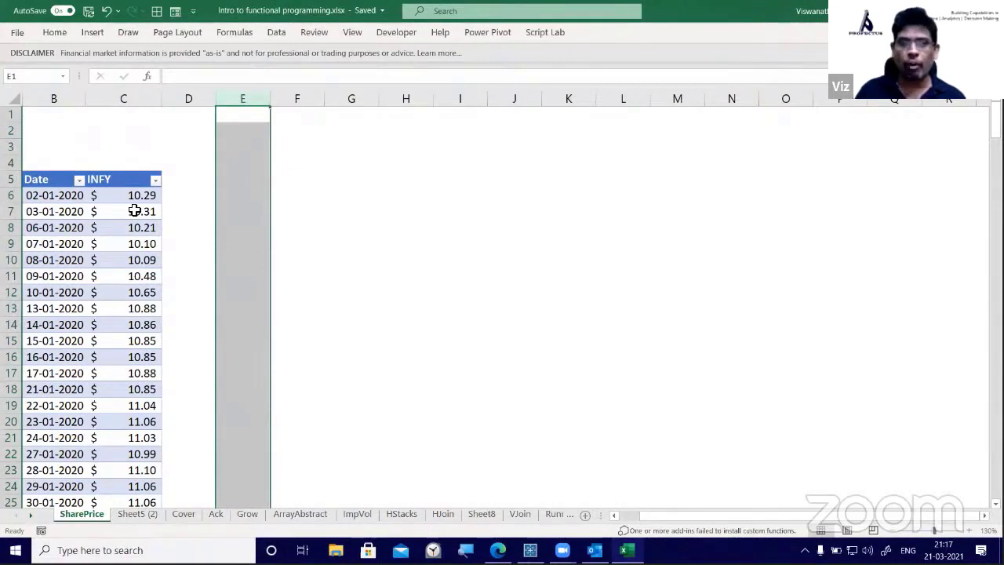
Copy the INFY prices in C6:C16 and paste them as values starting at F6
left_click_drag(137, 200, 129, 349)
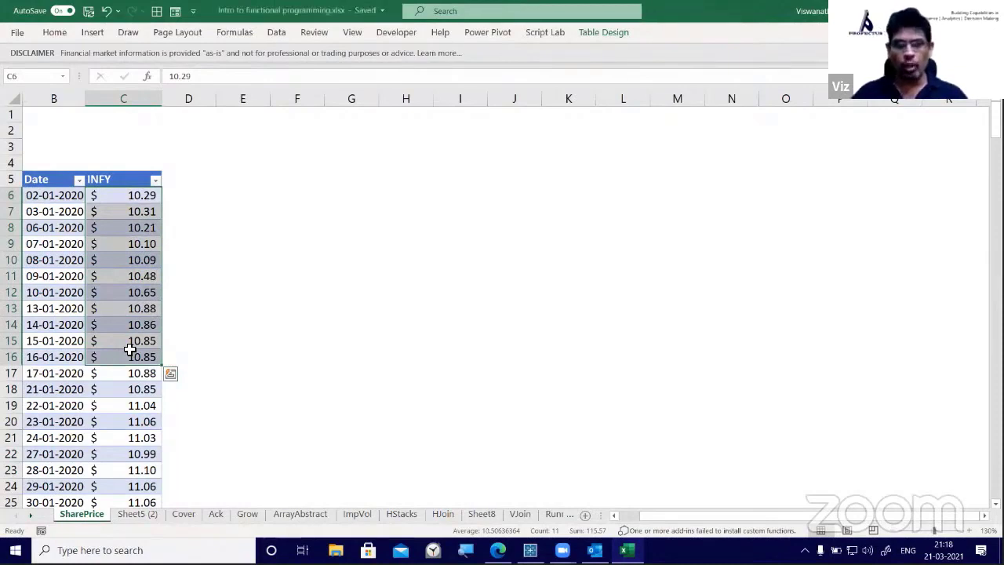
key("ctrl+c")
key("Right")
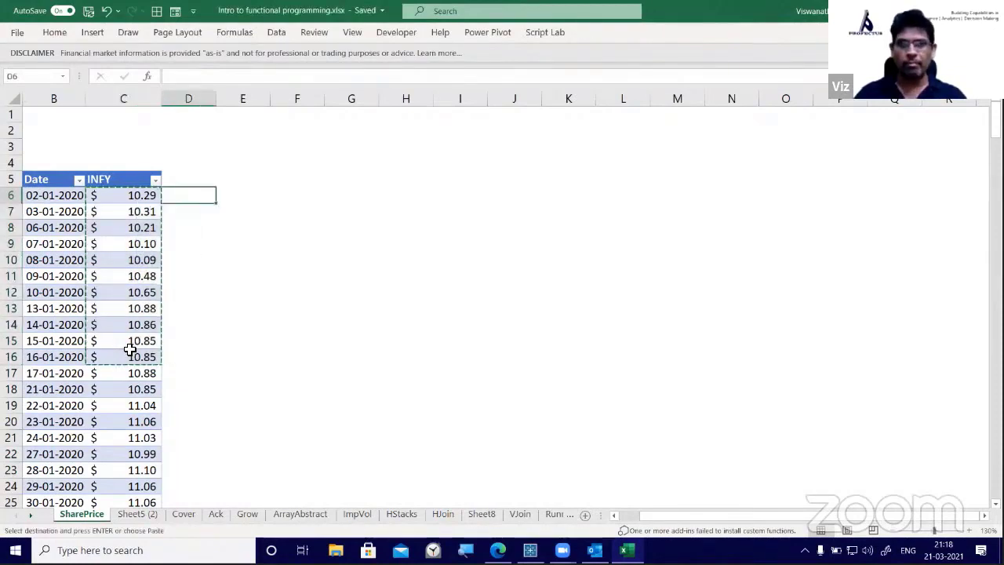
key("Right")
key("Right")
key("alt+e")
key("s")
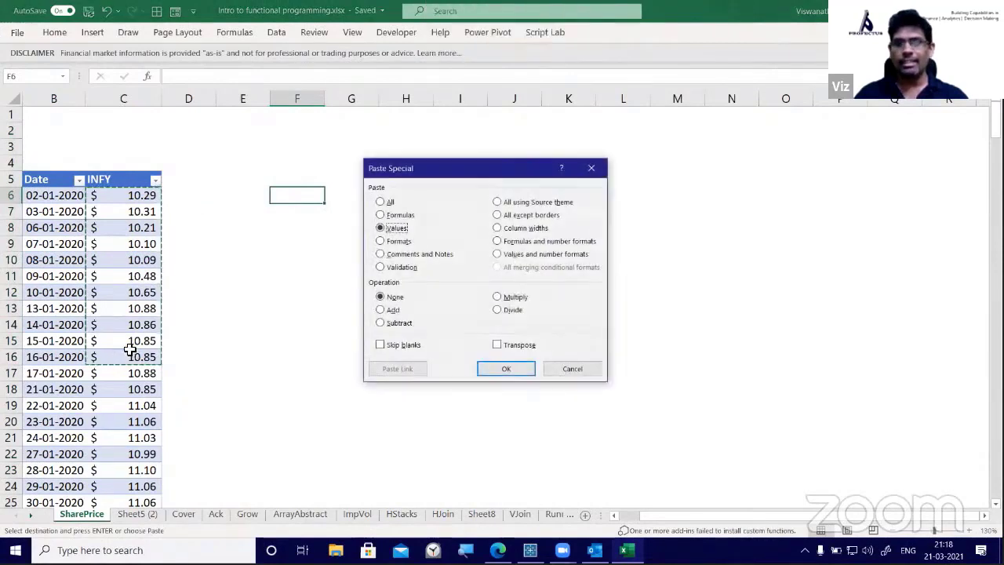
key("Return")
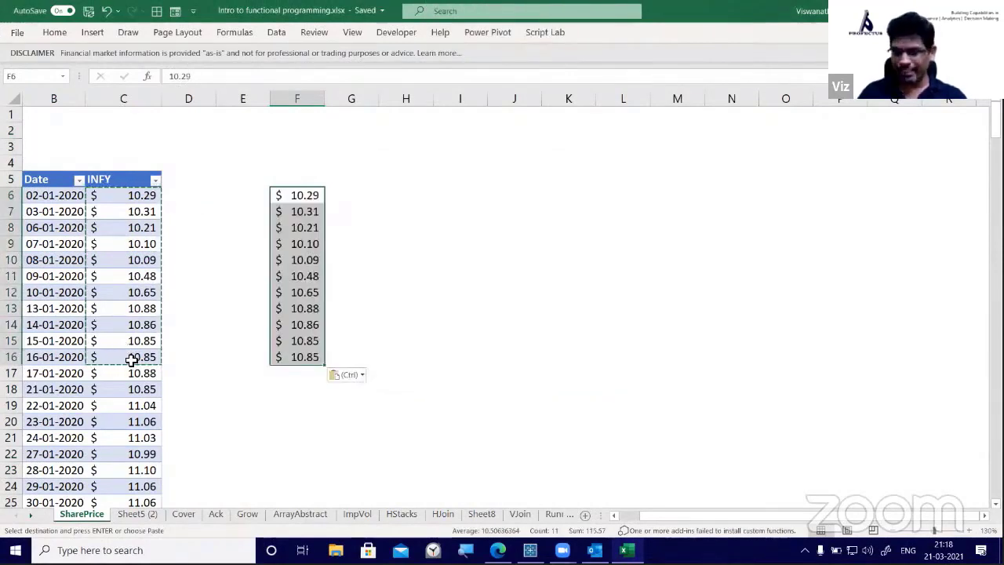
Copy the one-row-shifted INFY prices in C7:C17 to G6 and compare both price arrays in columns F and G
left_click_drag(138, 211, 129, 382)
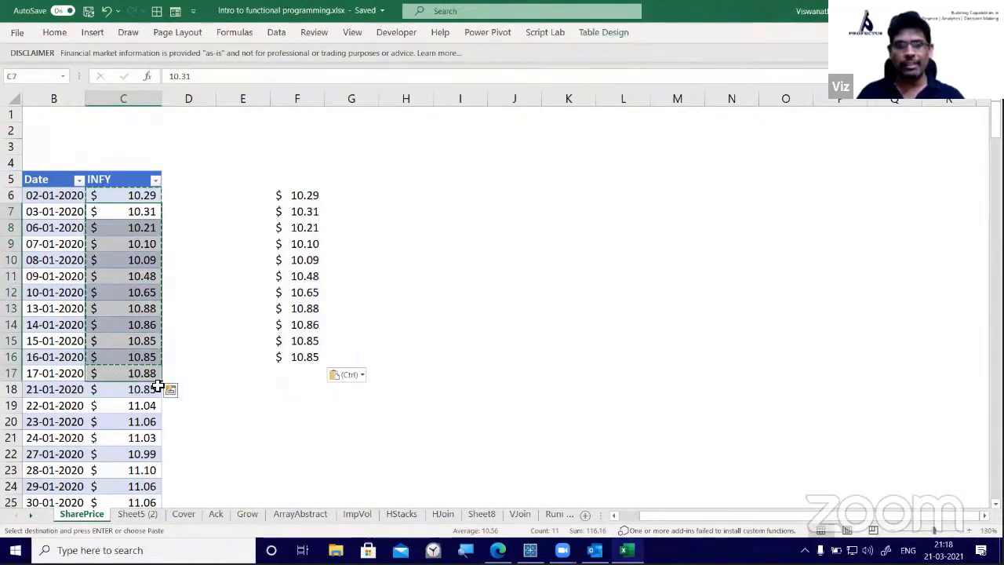
left_click(363, 196)
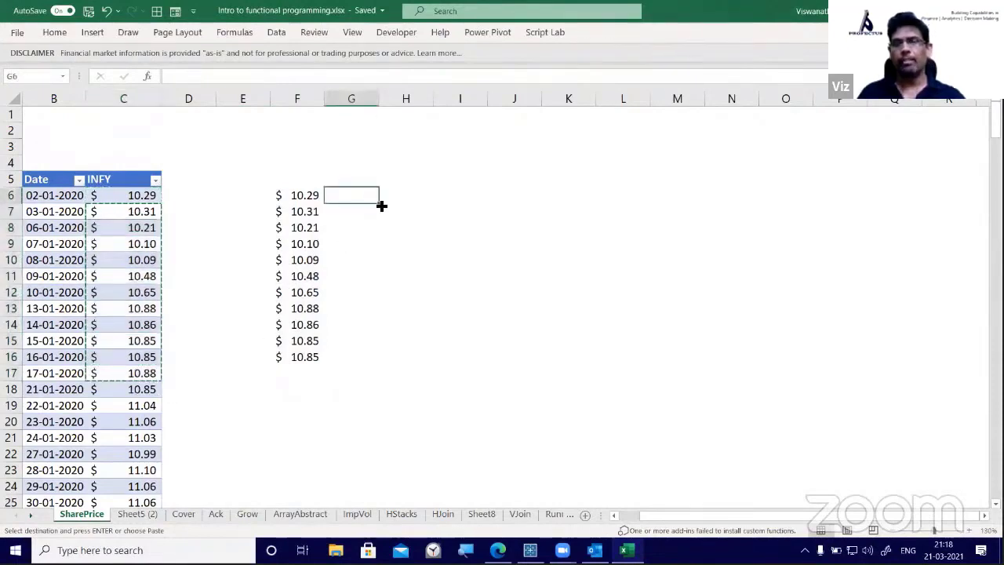
key("ctrl+v")
left_click_drag(309, 197, 305, 355)
left_click(369, 195)
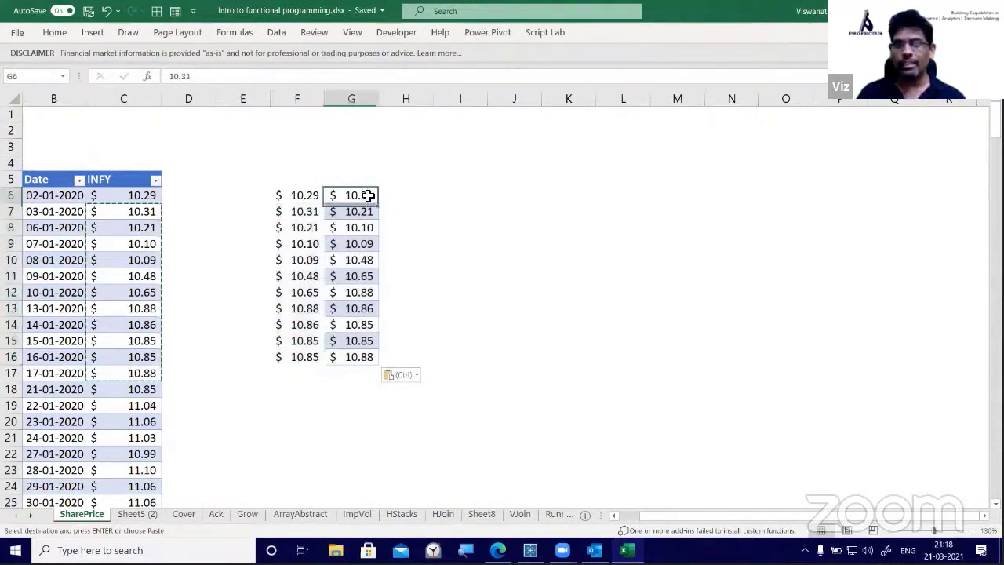
left_click_drag(368, 195, 335, 357)
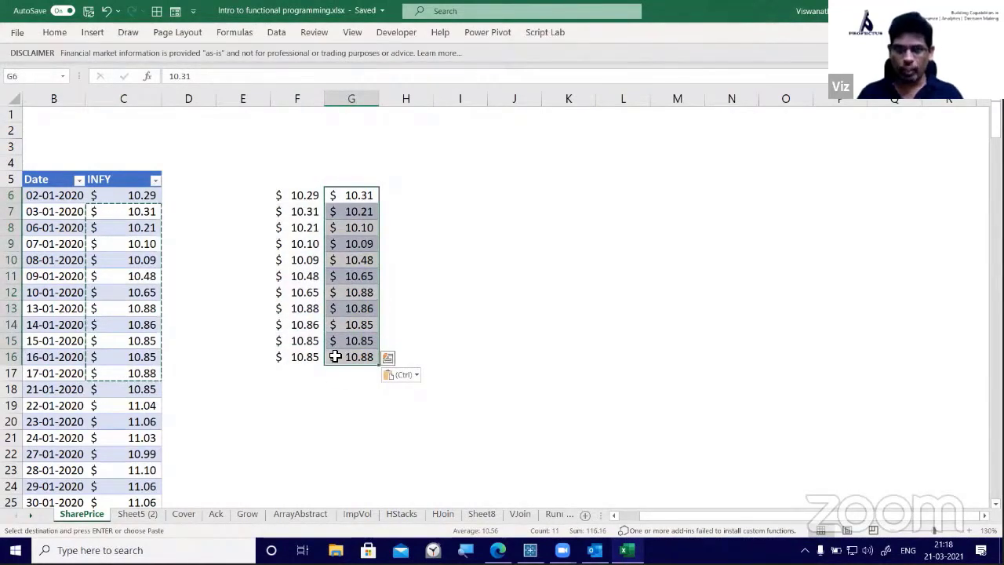
key("Right")
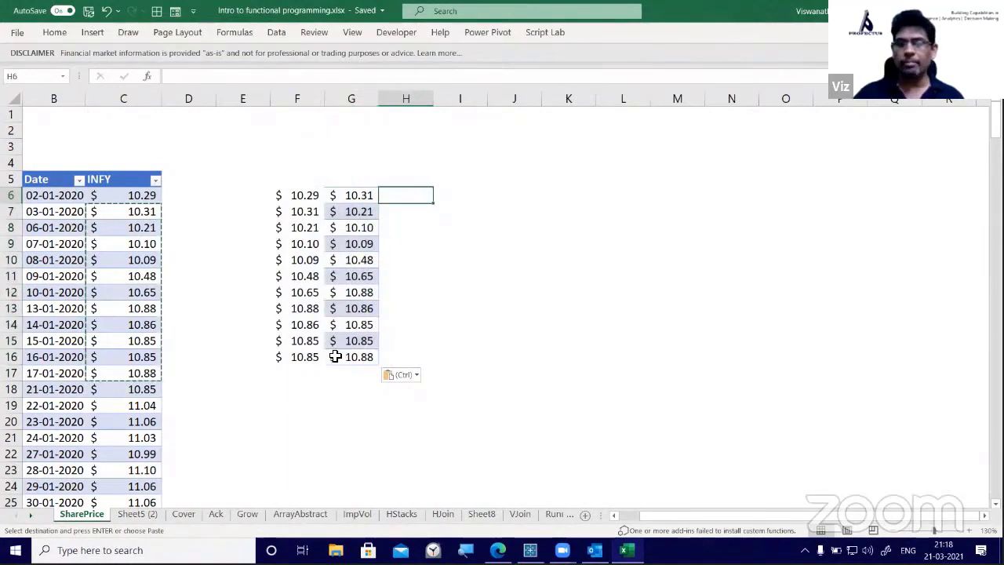
type("=")
key("Left")
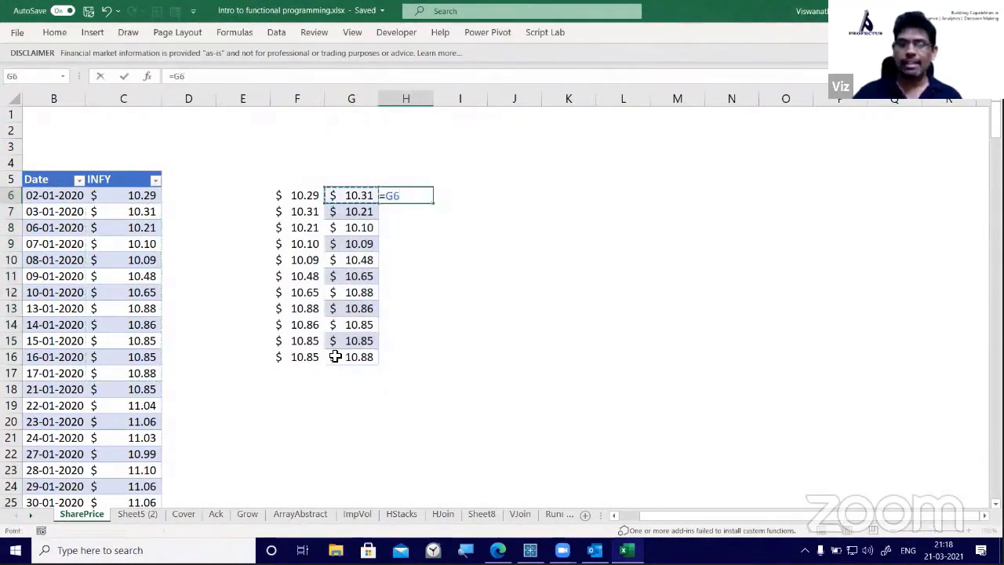
type("/")
key("Left")
key("Left")
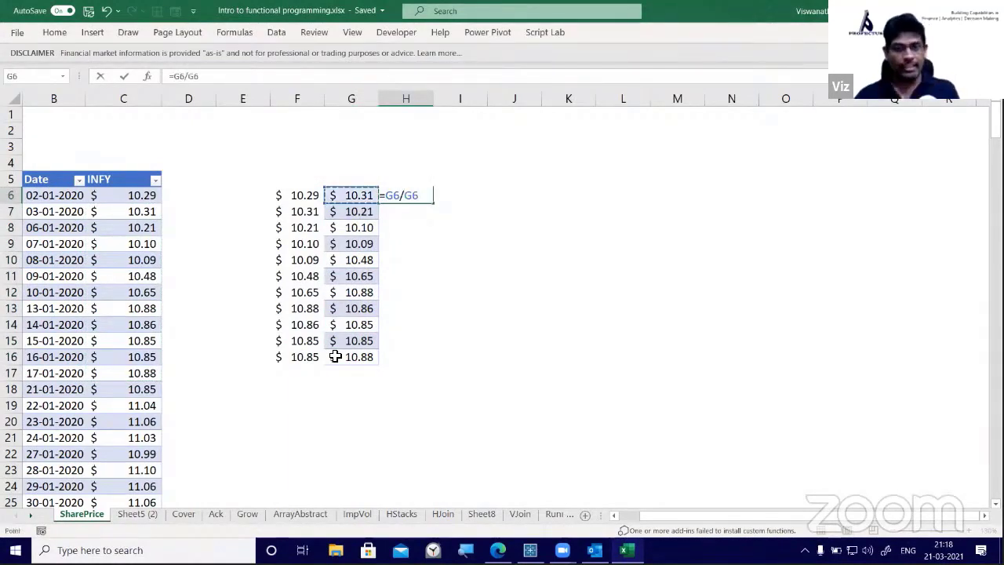
key("Escape")
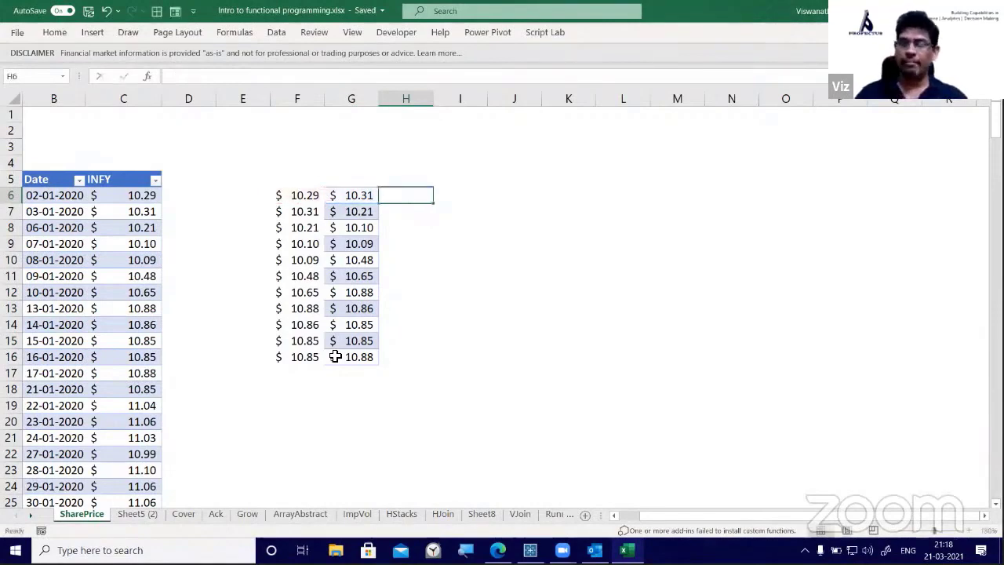
Enter the array formula =G6:G16/F6:F16 in H6 to divide the shifted INFY prices by the original ones
type("=")
key("Left")
key("shift+Down")
key("shift+Down")
key("shift+Down")
key("shift+Down")
key("shift+Down")
key("shift+Down")
key("shift+Down")
key("shift+Down")
key("shift+Down")
key("shift+Down")
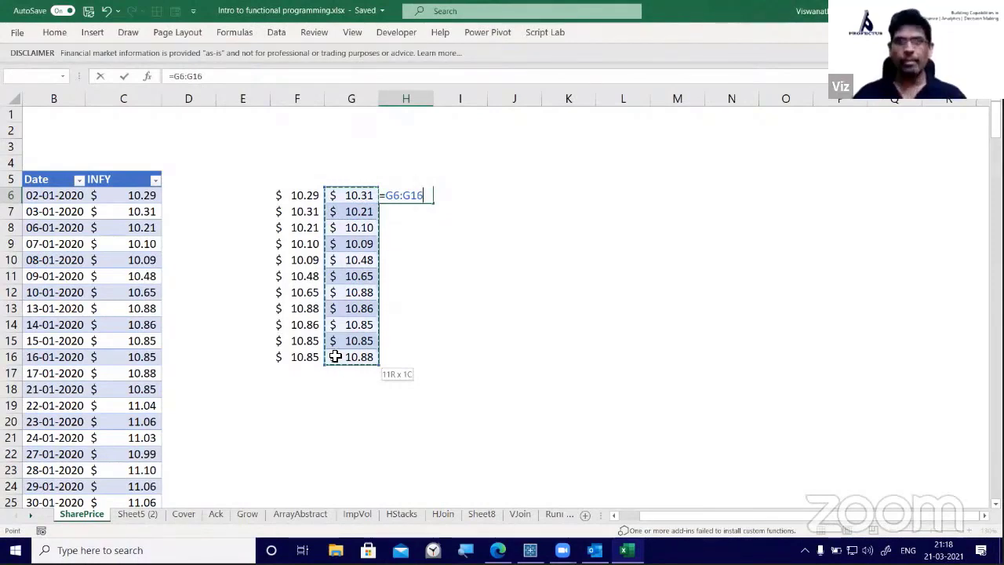
type("/")
key("Left")
key("Left")
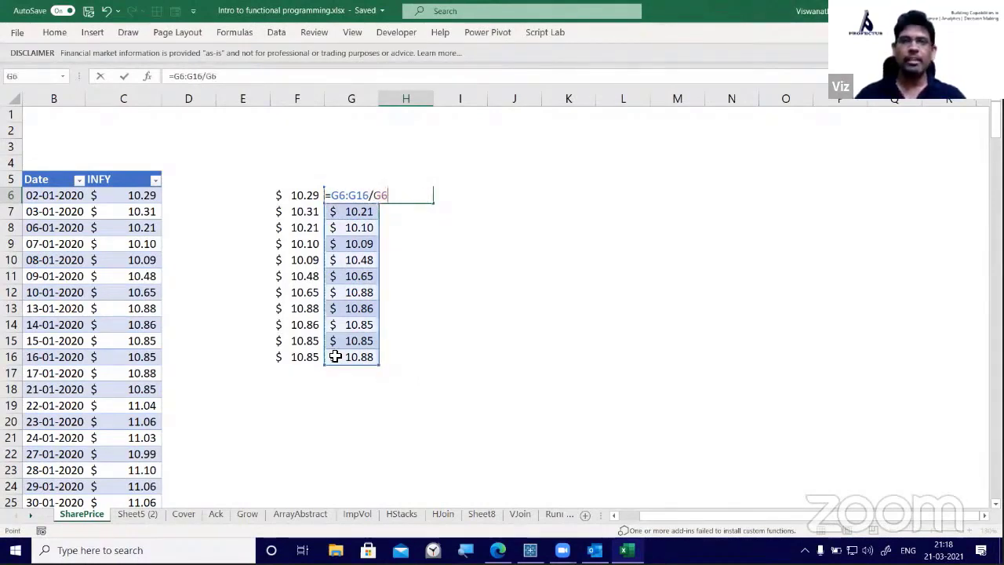
key("shift+Down")
key("shift+Down")
key("shift+Down")
key("shift+Down")
key("shift+Down")
key("shift+Down")
key("shift+Down")
key("shift+Down")
key("shift+Down")
key("shift+Down")
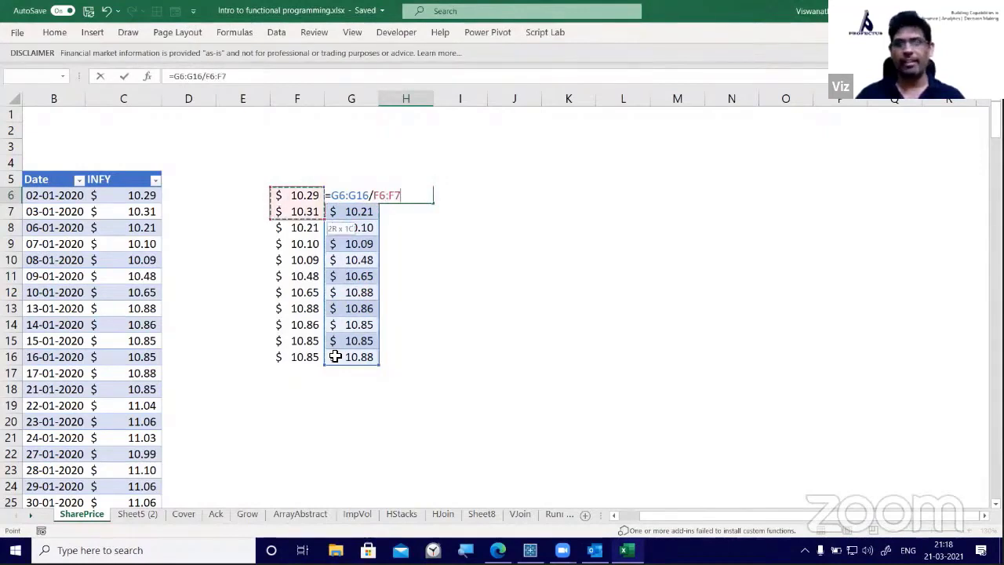
key("Return")
Subtract 1 in the H6 array formula so it reads =G6:G16/F6:F16-1
key("Up")
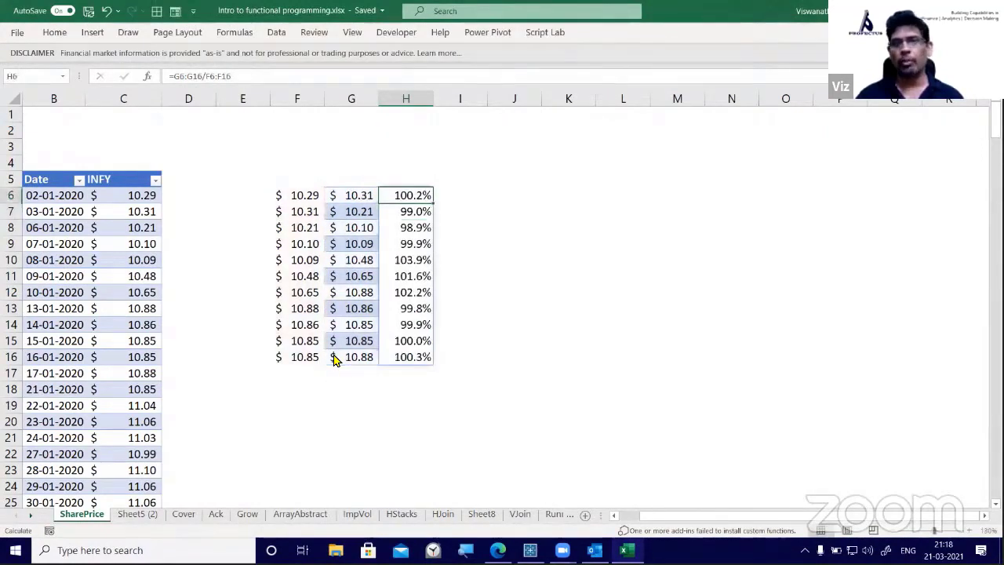
key("F2")
type("-1")
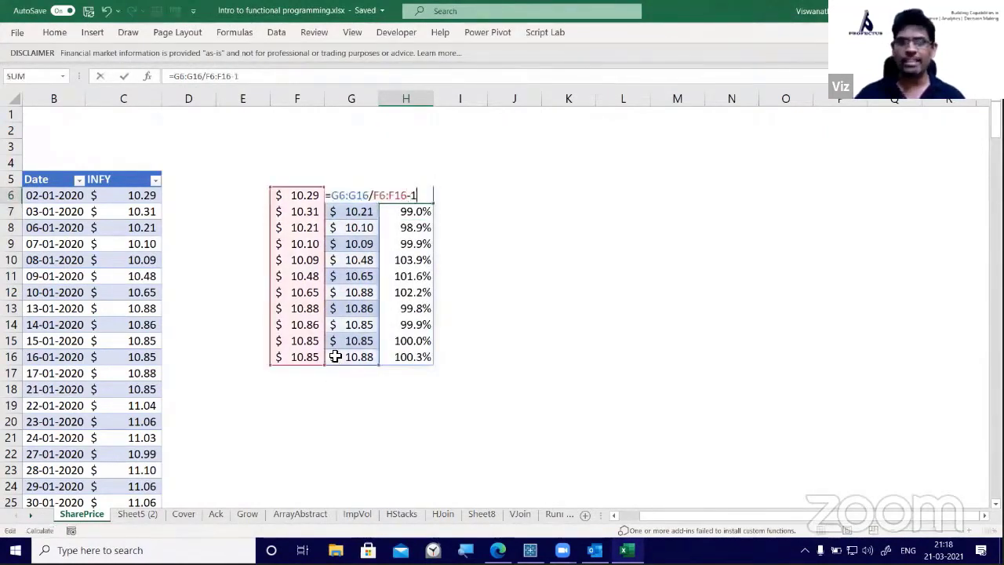
key("Return")
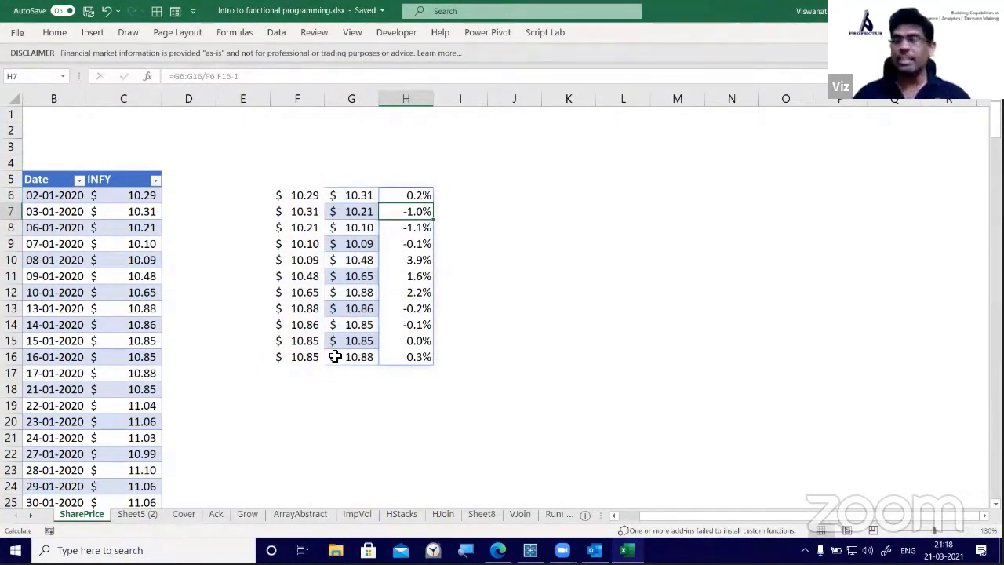
Compare the two price arrays in columns F and G with the growth array and examine the ranges used in the H6 formula
key("Left")
key("Up")
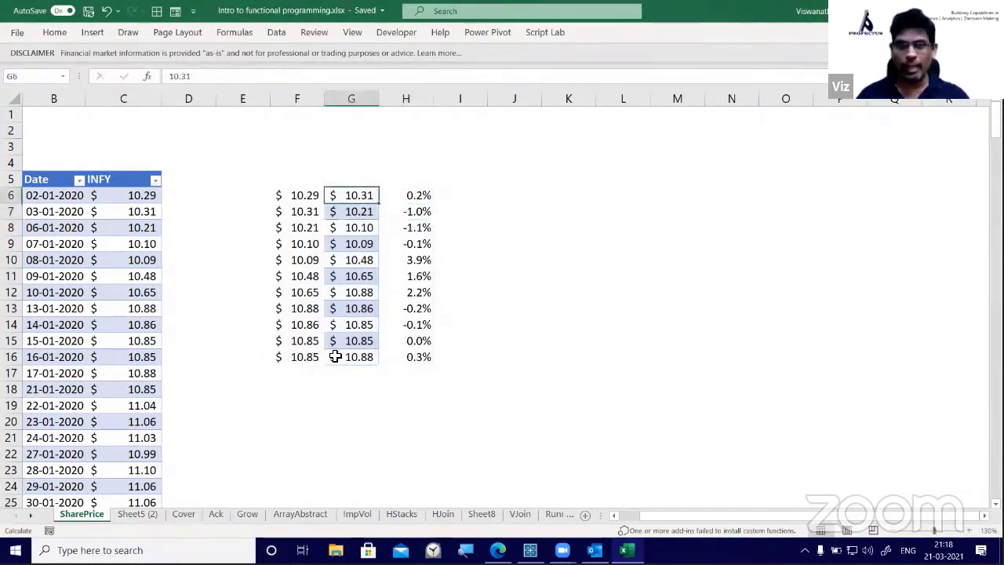
key("Left")
key("Right")
key("Right")
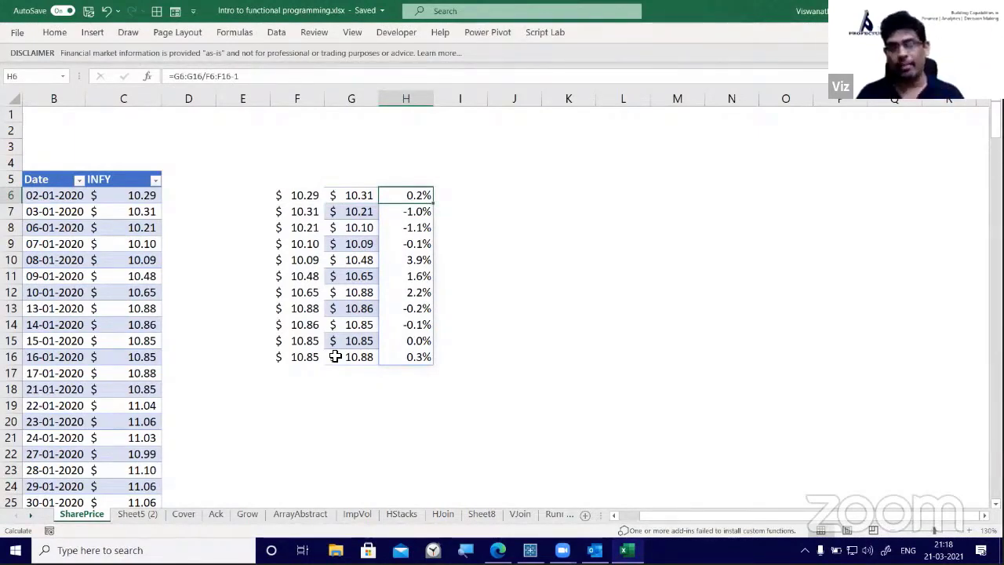
key("Left")
key("Left")
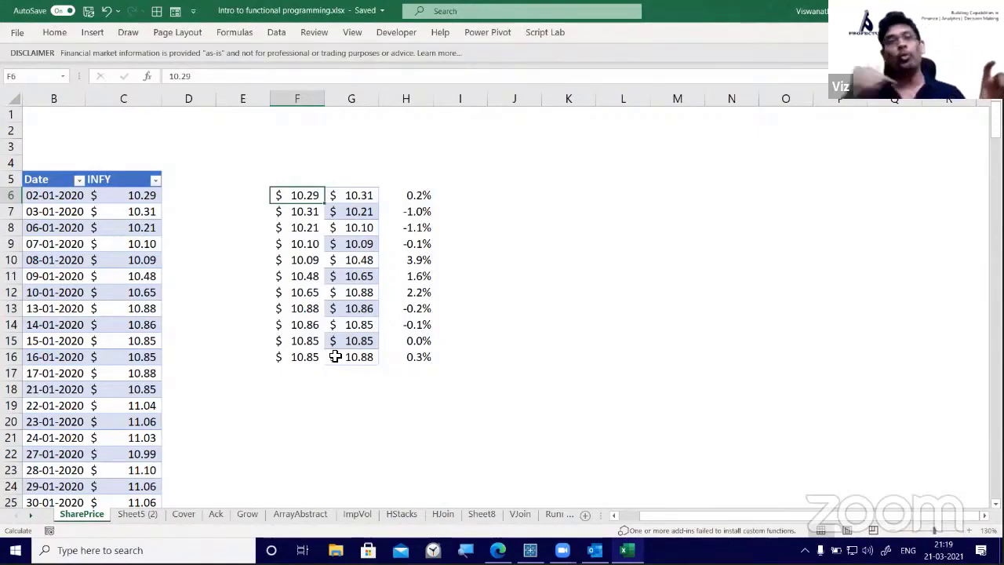
key("Right")
key("Right")
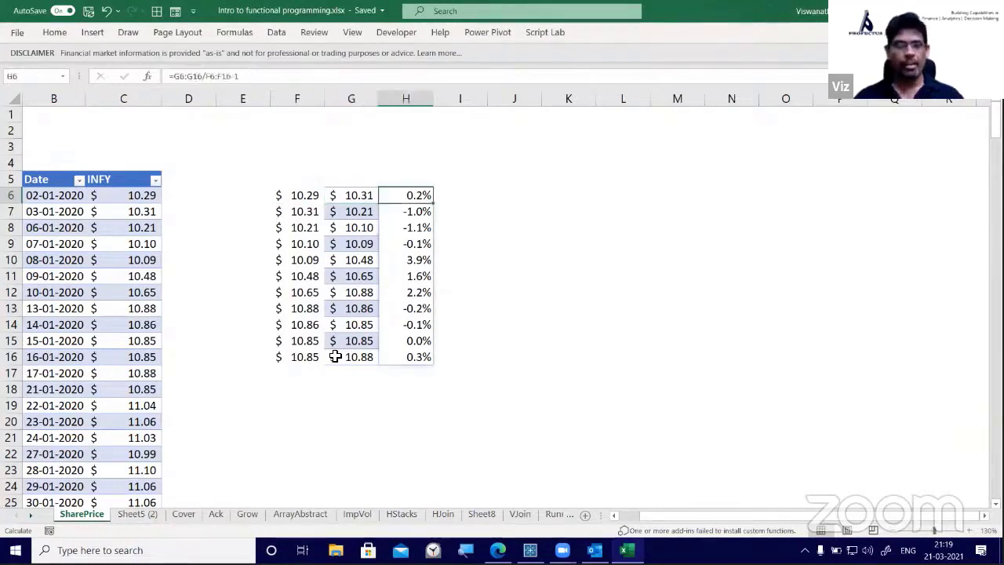
key("F2")
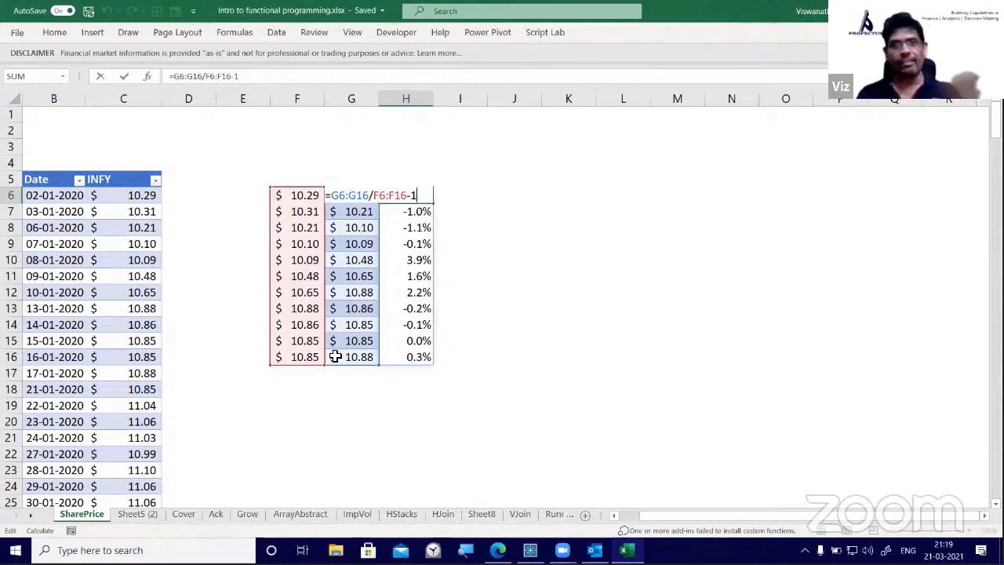
key("Escape")
Label the price arrays by entering "Prev. Day" in F5 and "Next. Day" in G5
key("Up")
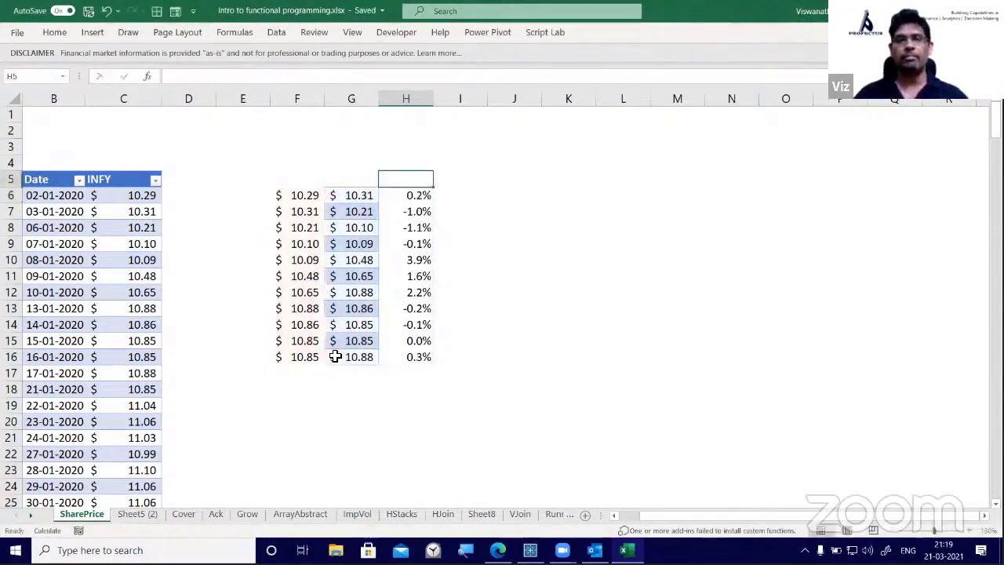
key("Left")
key("Left")
type("Prev. Day")
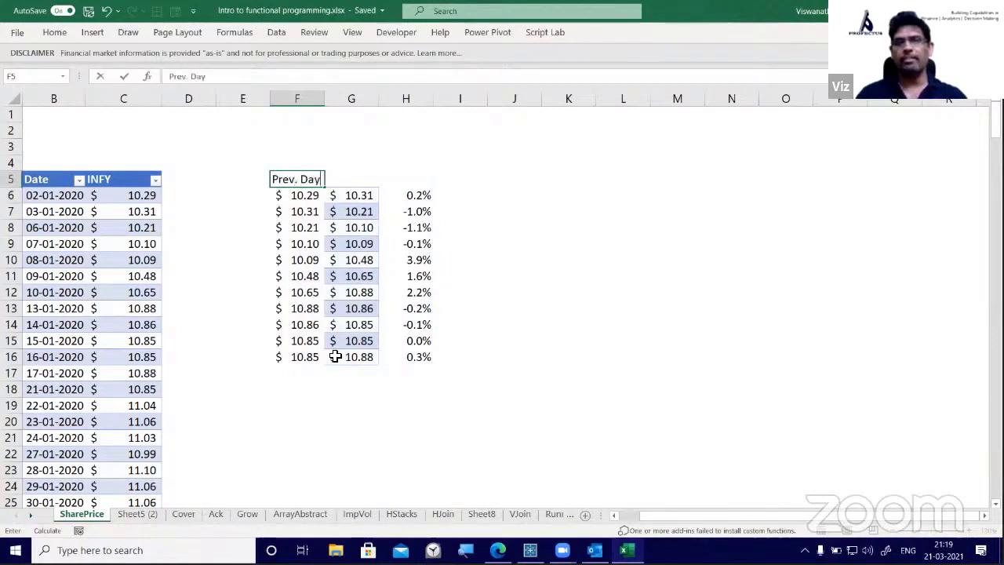
key("Tab")
type("Next. Day")
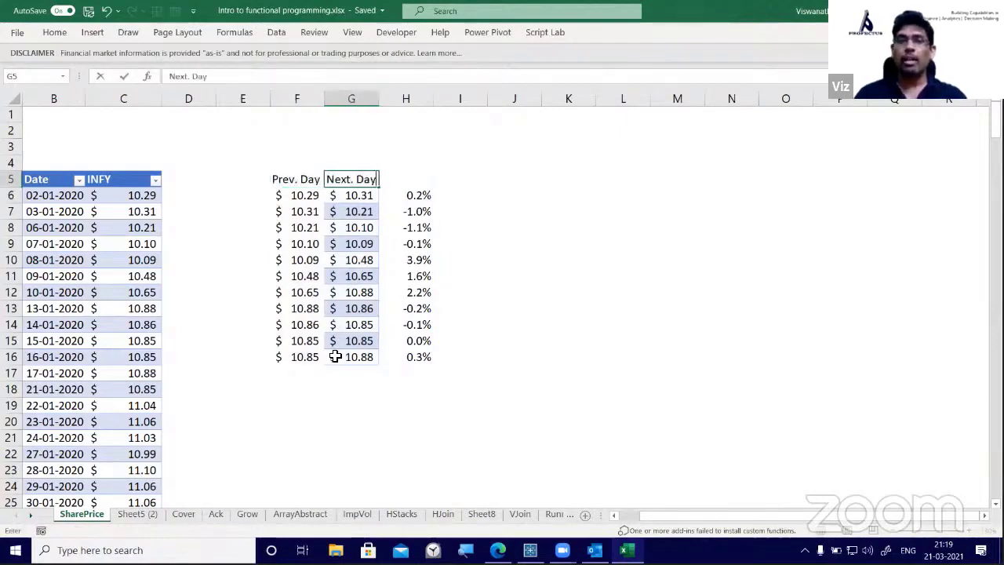
key("Return")
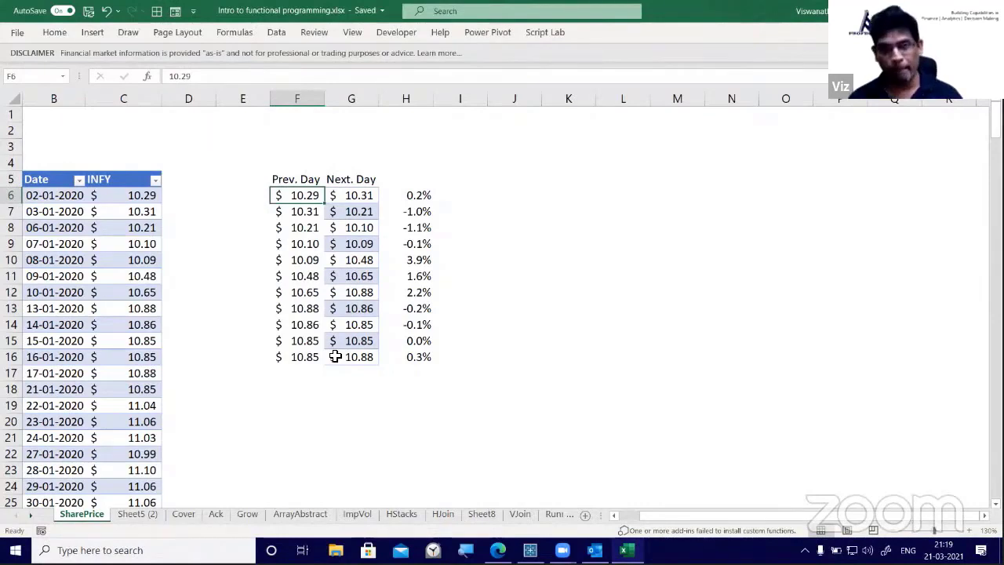
Highlight the two price arrays and growth results in F5:H16 and delete columns F to H entirely
key("Up")
key("shift+Down")
key("shift+Down")
key("shift+Down")
key("shift+Down")
key("shift+Down")
key("shift+Down")
key("shift+Down")
key("shift+Down")
key("shift+Down")
key("shift+Down")
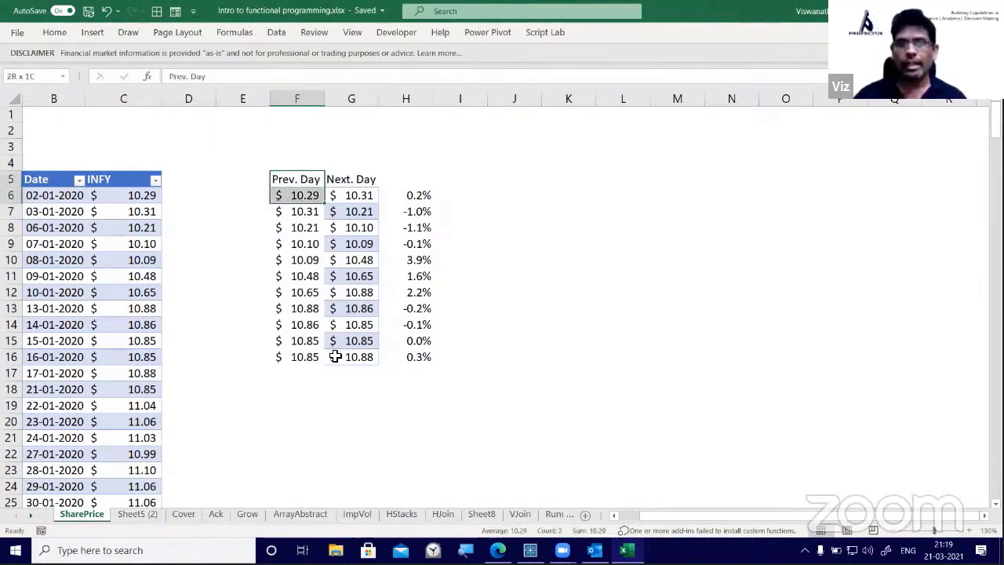
key("shift+Right")
key("shift+Down")
key("shift+Right")
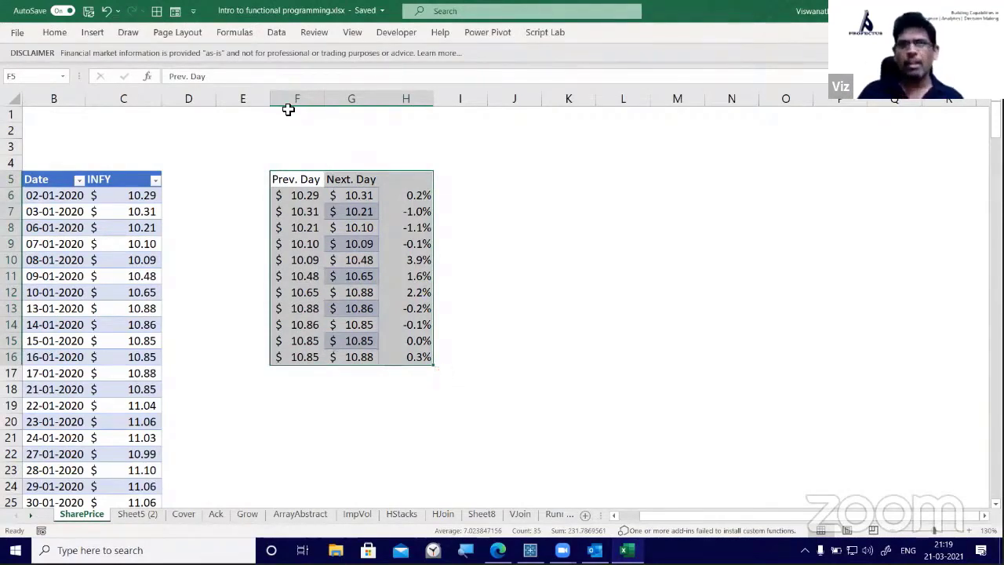
left_click_drag(287, 100, 412, 114)
right_click(412, 114)
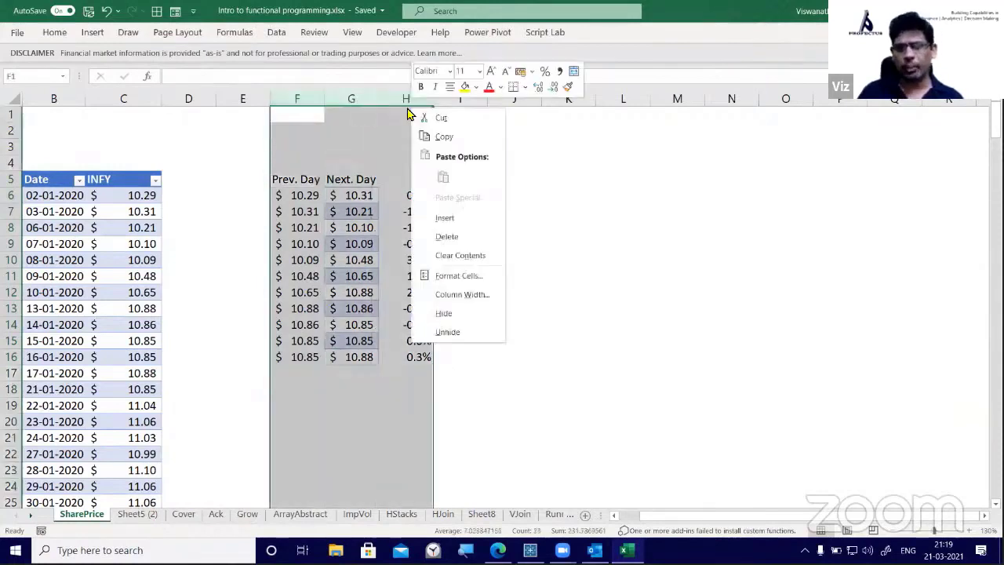
left_click(441, 233)
Enter =INDEX(Table913[INFY],10) in F6 to retrieve the tenth INFY price
left_click(320, 200)
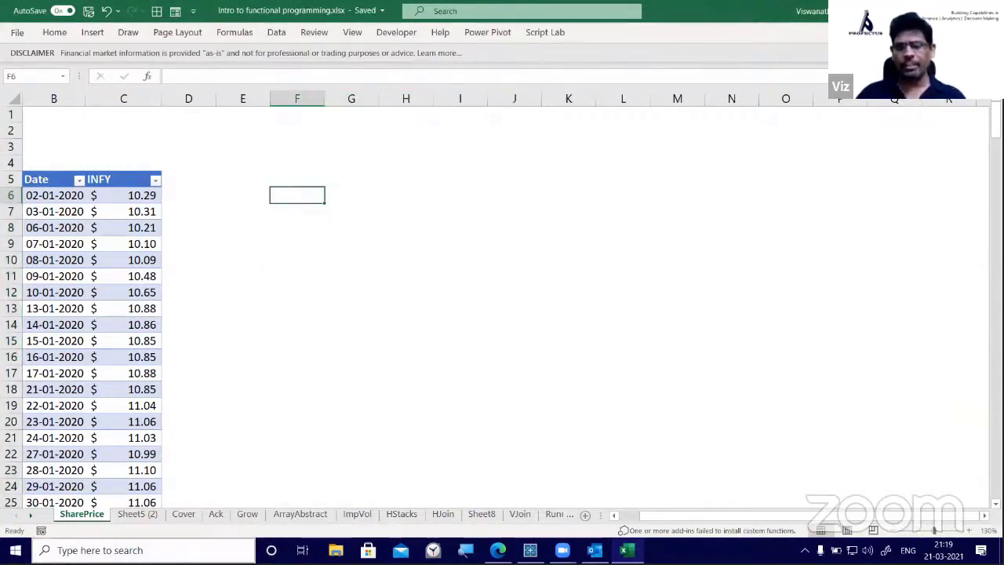
type("=Index(")
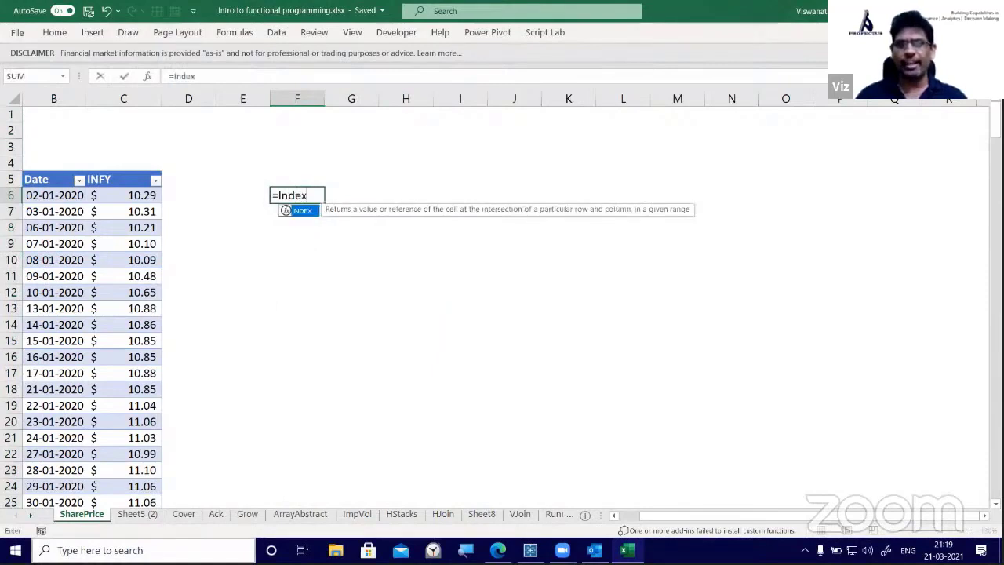
left_click(130, 174)
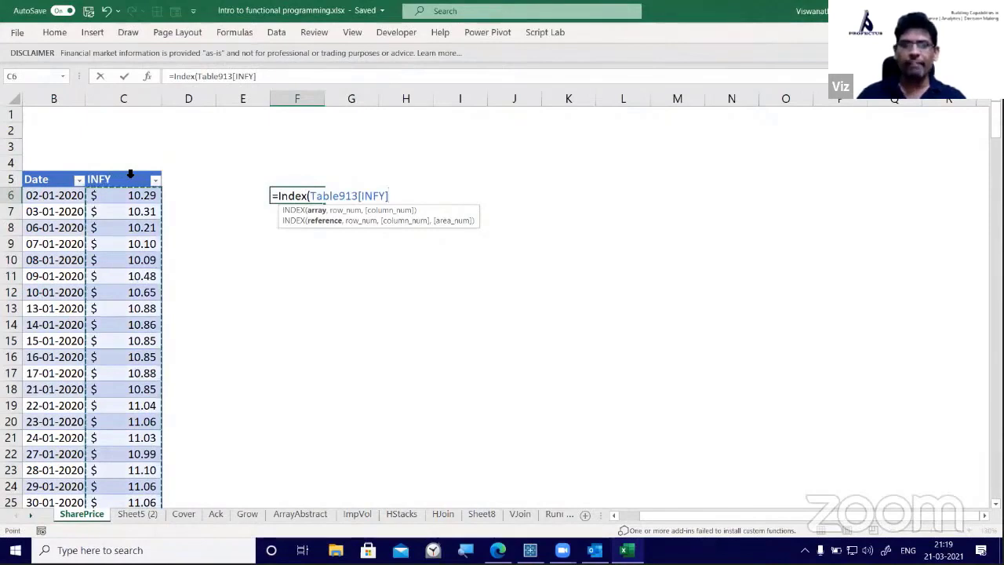
type(",")
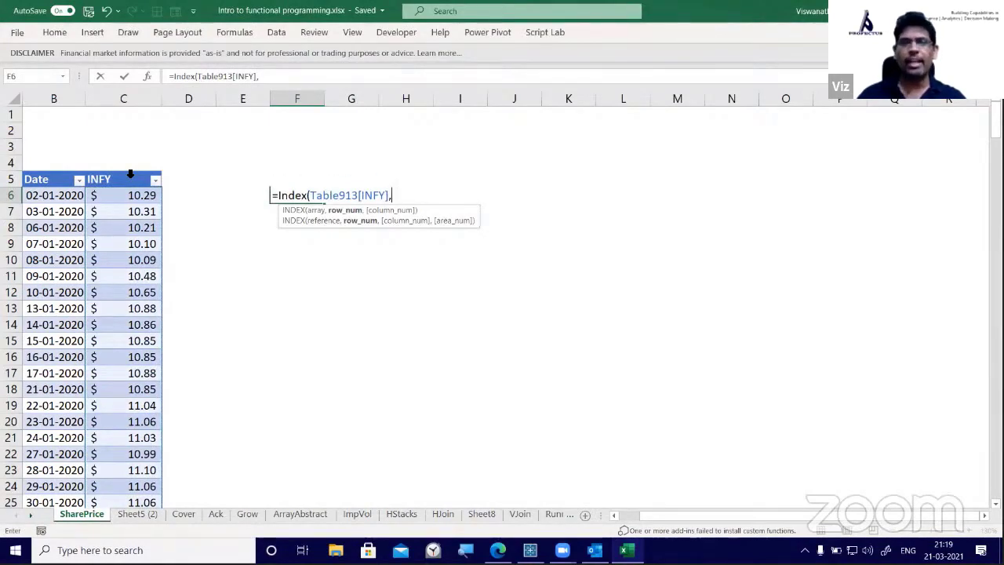
type("10")
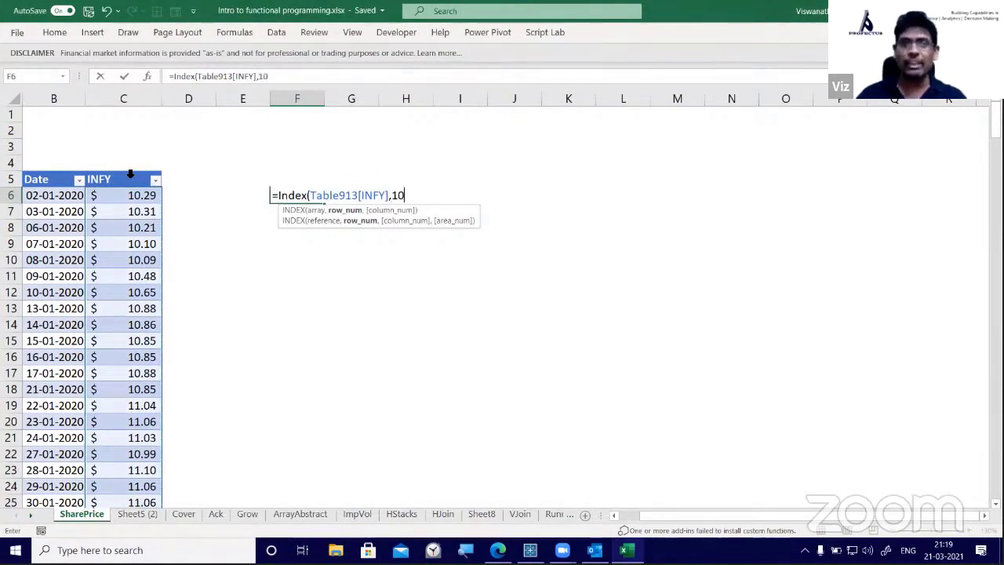
type(")")
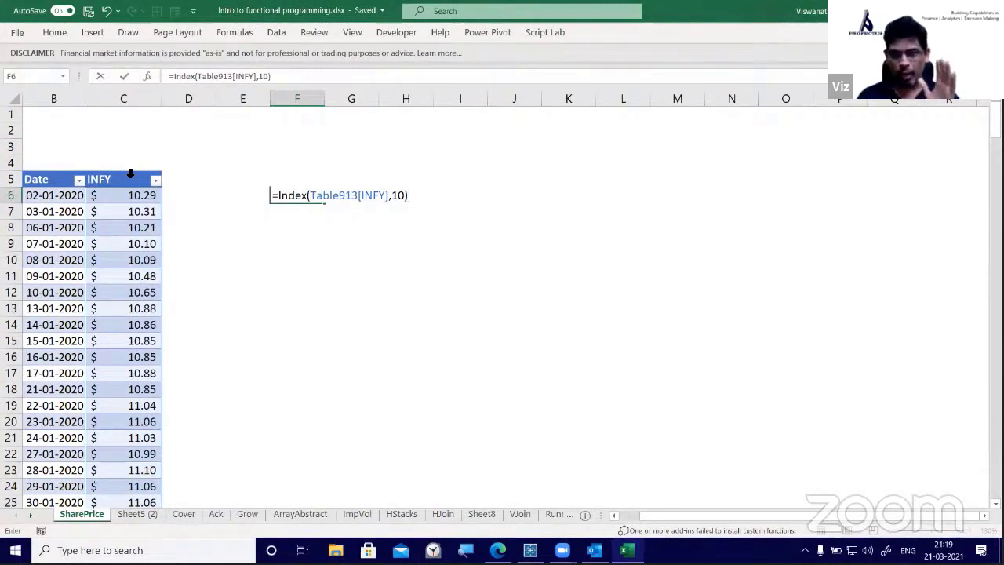
key("Return")
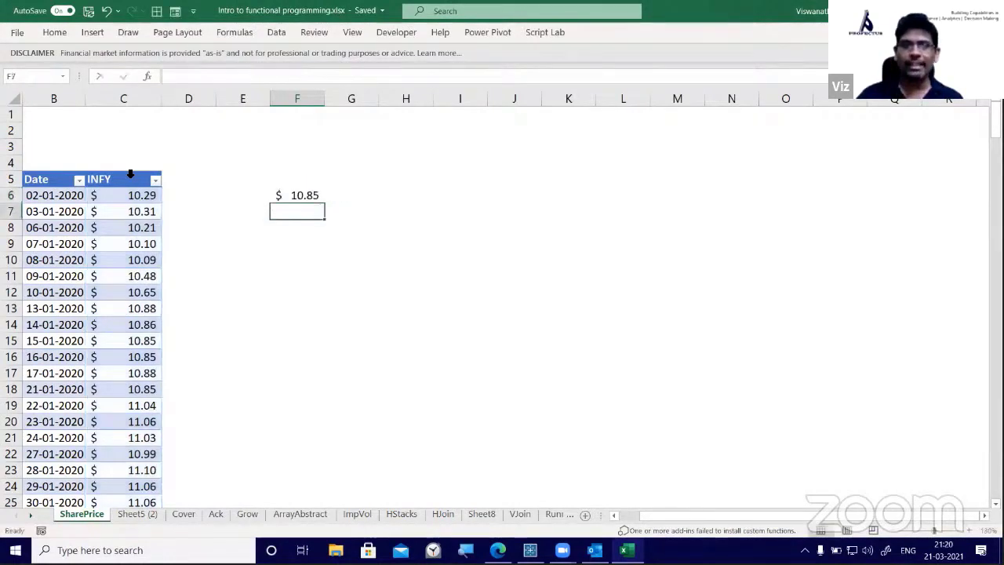
Replace the row number in the F6 INDEX formula with the array constant {7;8,9}
key("Up")
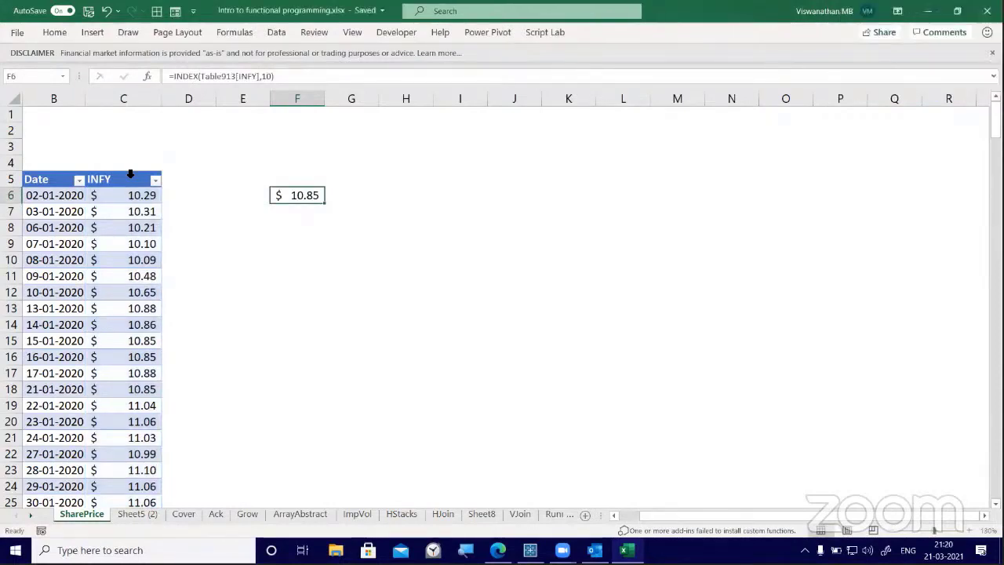
key("Right")
key("Right")
key("Left")
key("Left")
key("F2")
key("Right")
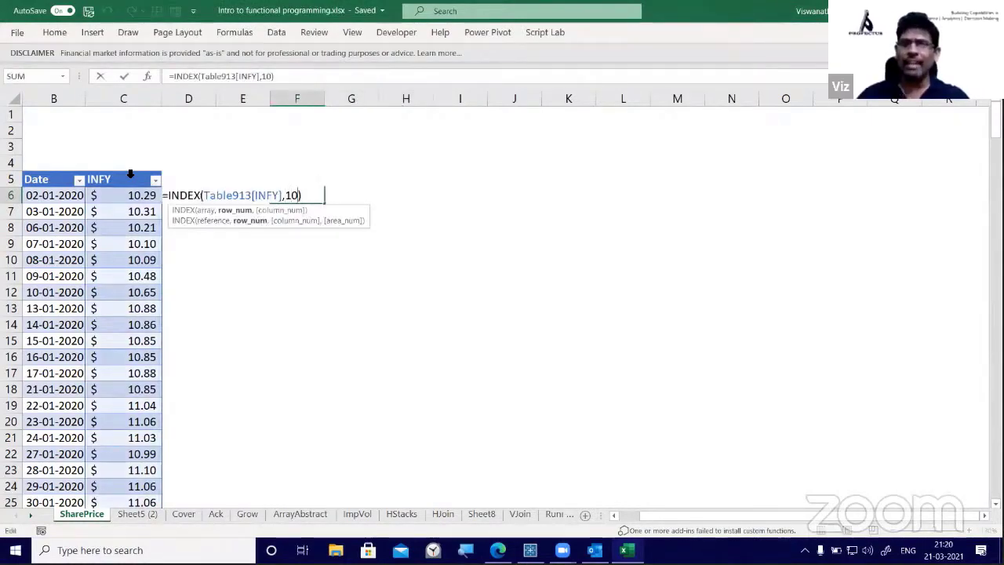
key("shift+Left")
key("shift+Left")
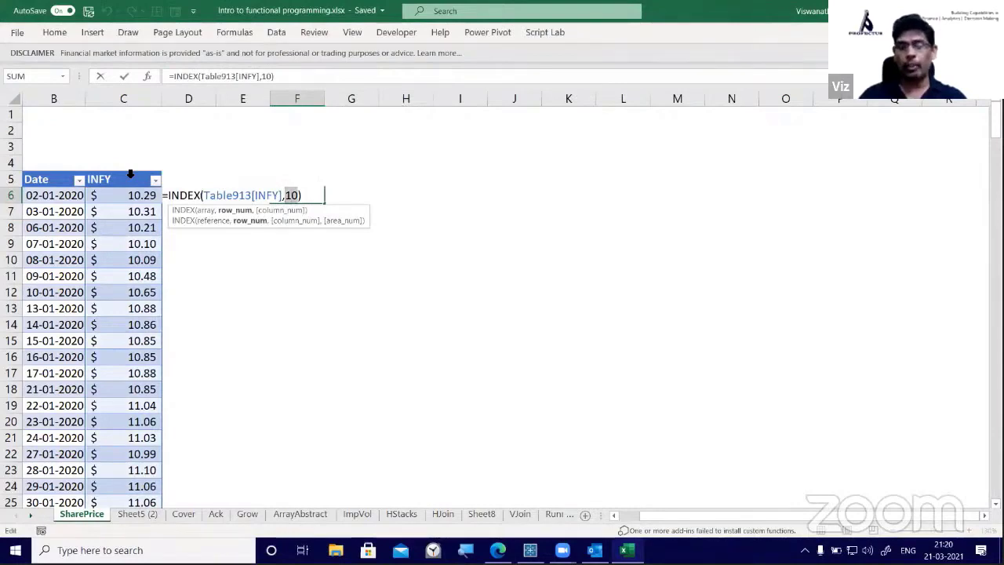
type("(")
key("BackSpace")
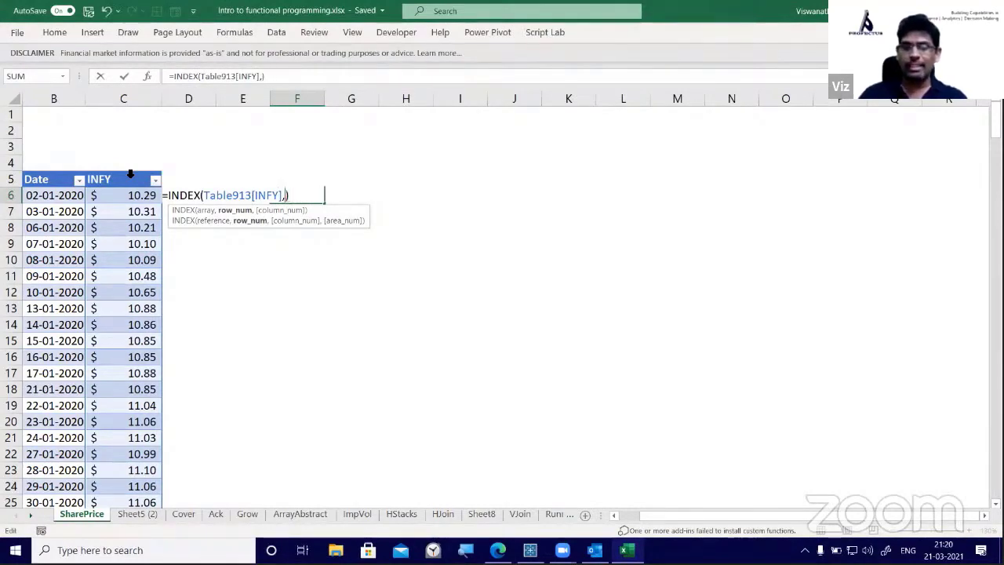
type("{")
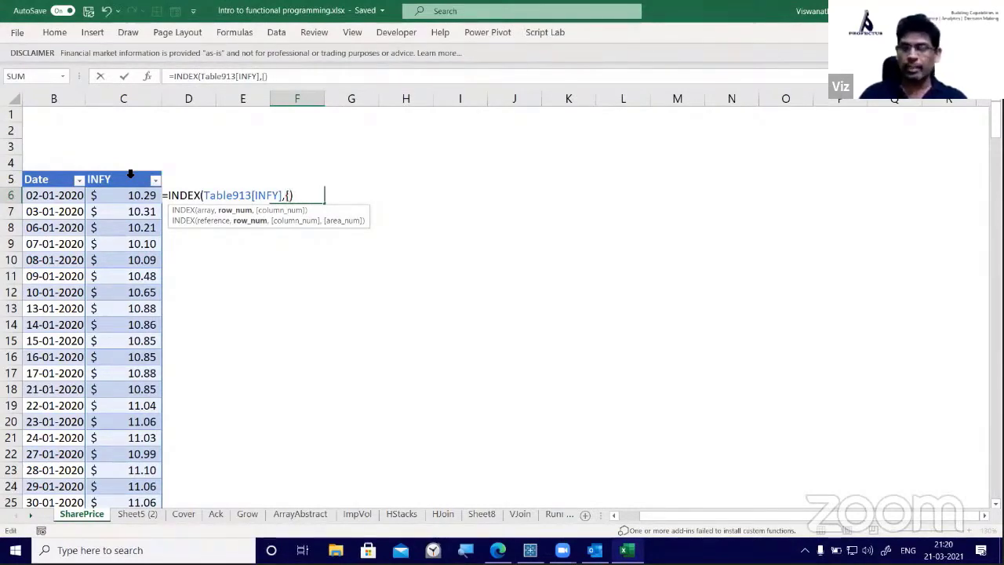
type("7;8;9}")
Replace the array constant in the F6 INDEX formula with SEQUENCE(3,1,7) to retrieve three consecutive INFY prices starting at the seventh
key("shift+Left")
key("shift+Left")
key("shift+Left")
key("shift+Left")
key("shift+Left")
key("shift+Left")
key("shift+Left")
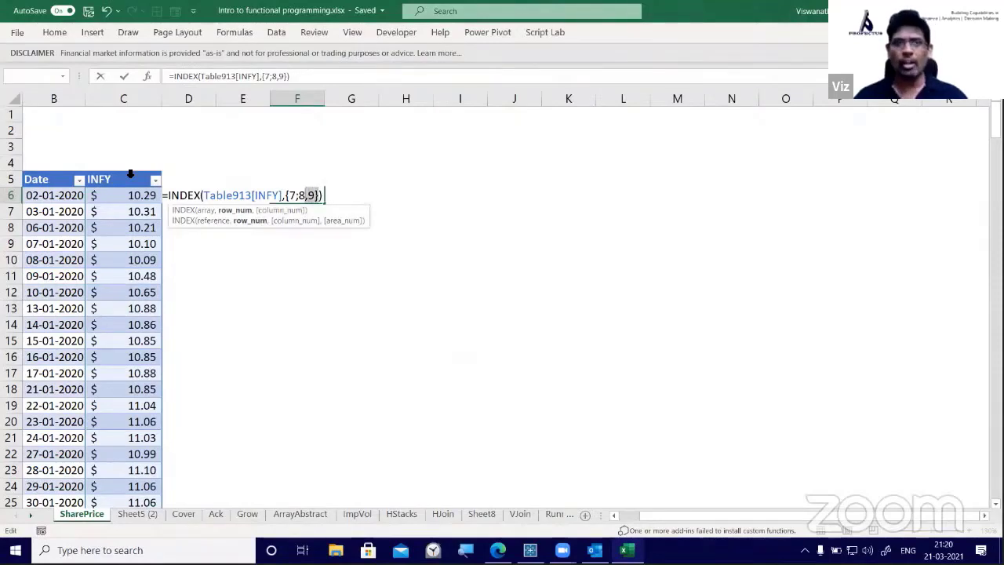
type("sequ")
key("Tab")
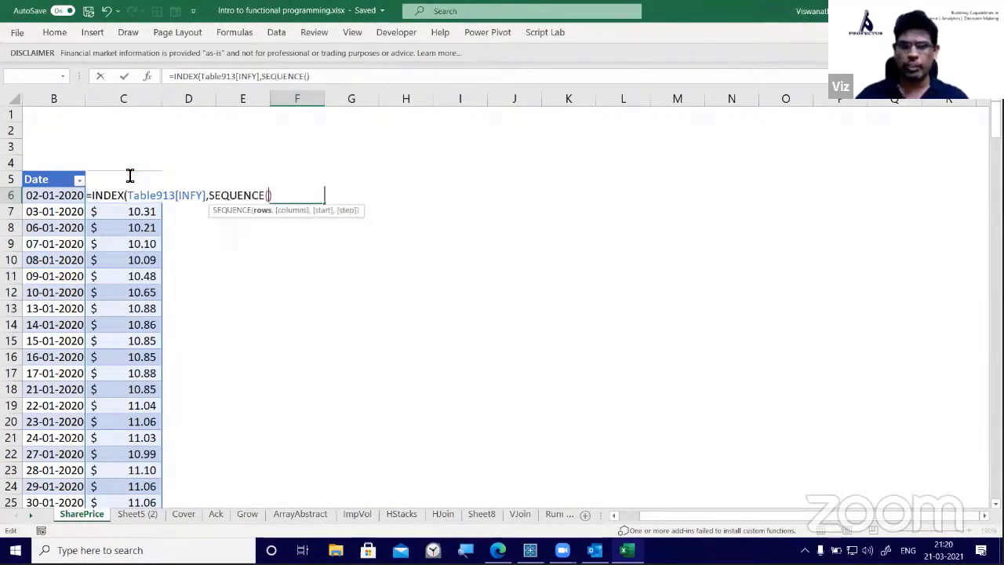
type("3,1,7")
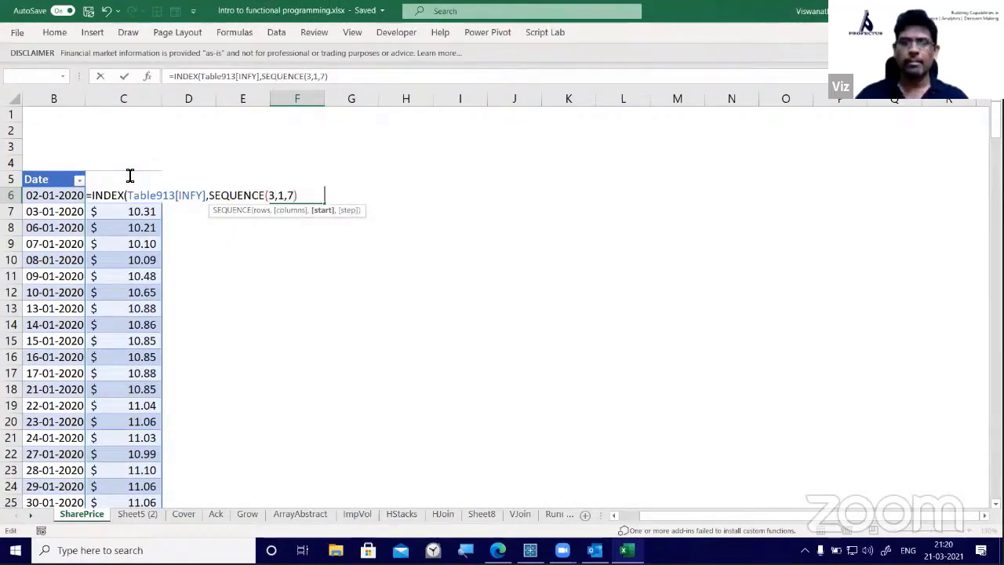
type(")")
key("Return")
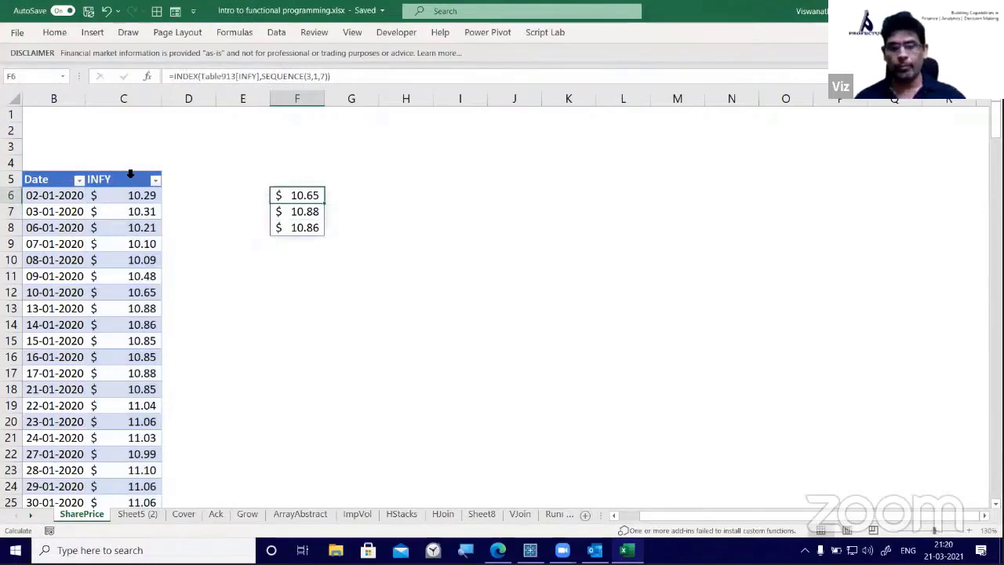
Examine the INDEX and SEQUENCE formula in F6 and the prices it spills into the cells below
key("F2")
key("Escape")
key("Down")
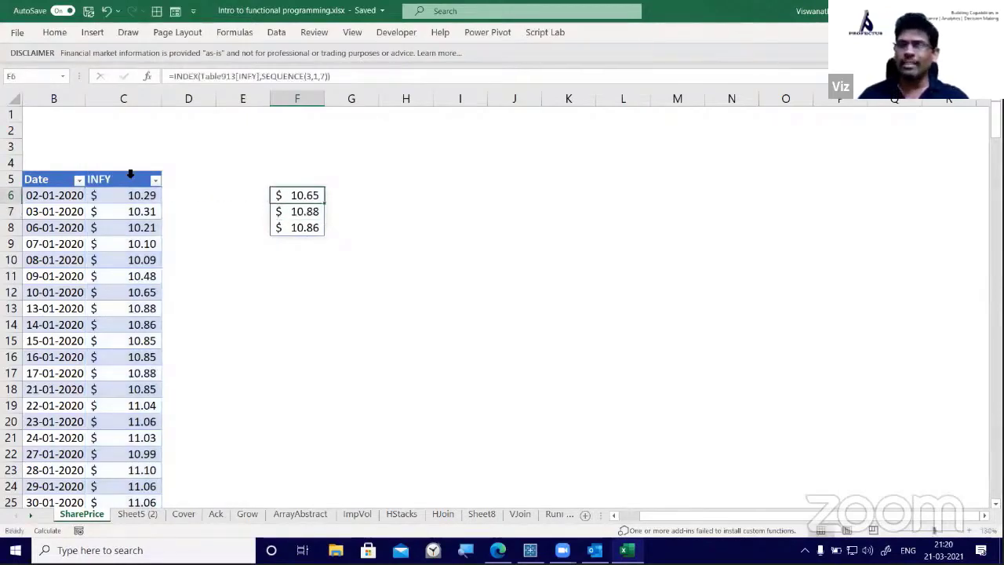
key("Down")
key("Up")
key("Up")
key("F2")
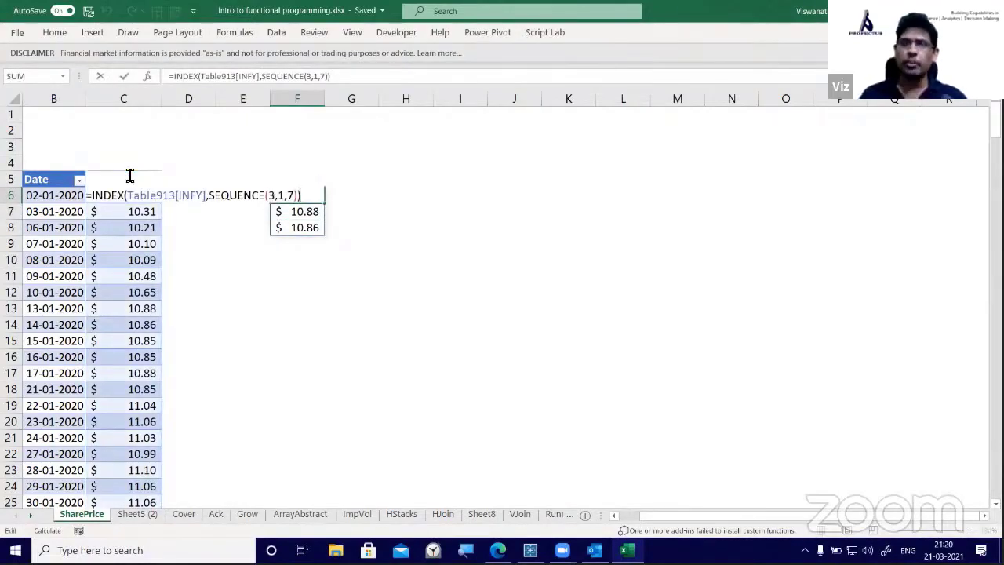
key("Escape")
Enter =SEQUENCE(3) in H6 to generate a three-row number array
key("Right")
key("Right")
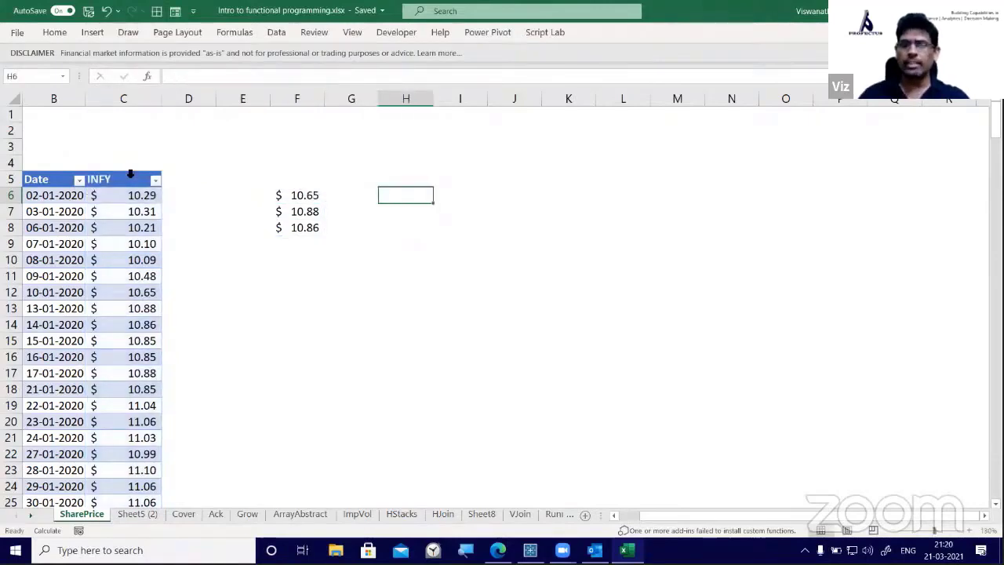
type("=")
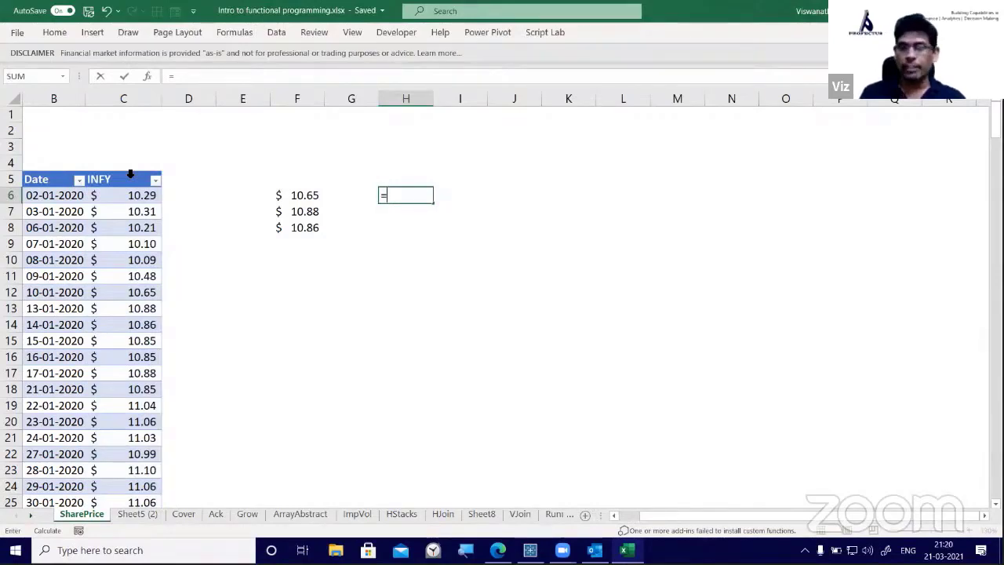
type("seq")
key("Tab")
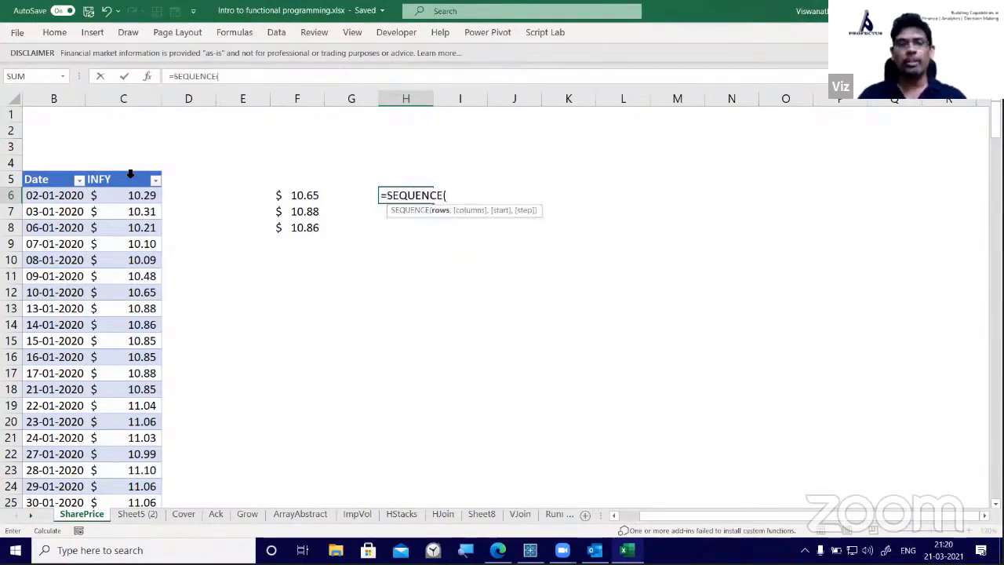
type("3)")
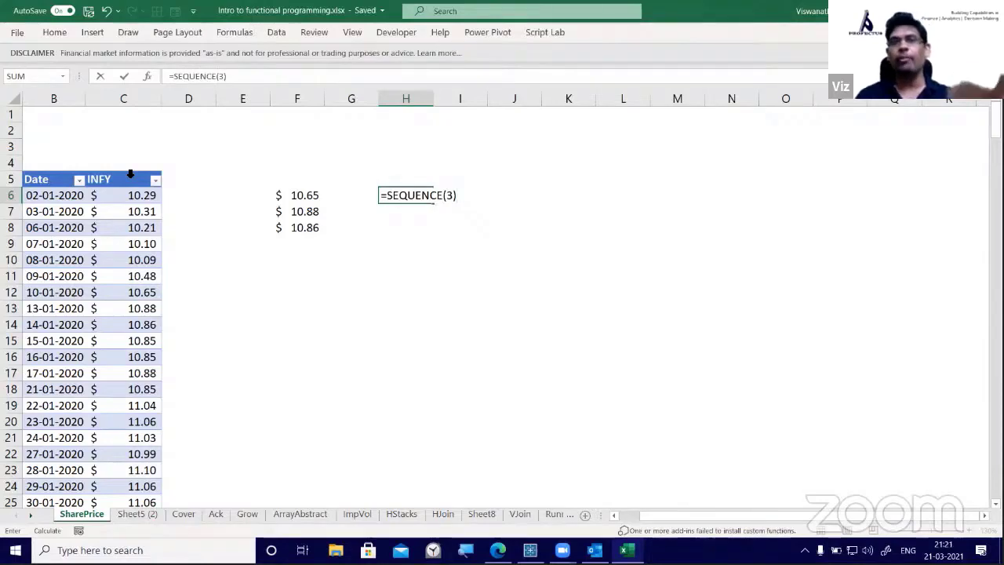
key("Return")
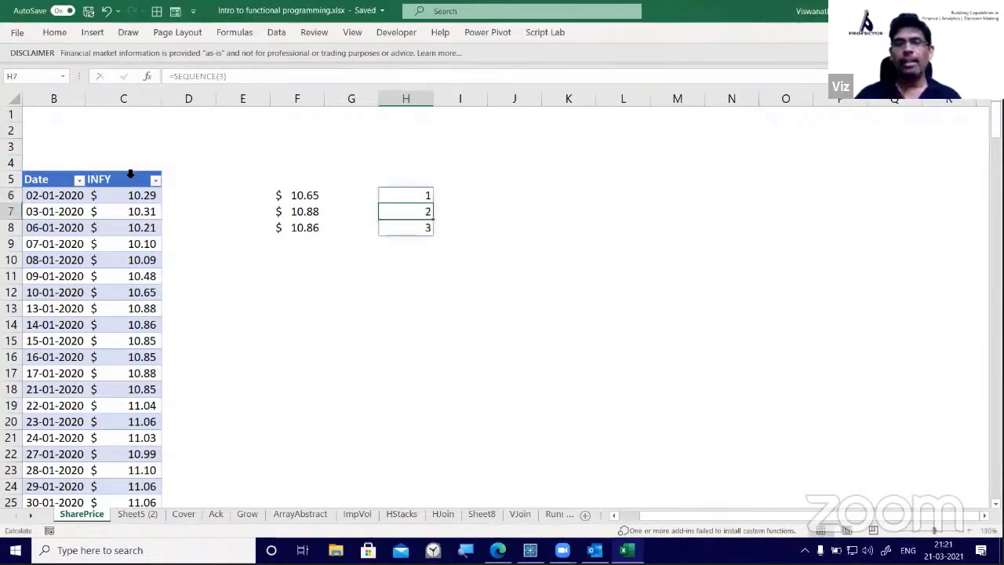
Enter =SEQUENCE(3,1,2) in I6 to generate a three-row, one-column array starting at 2
key("Up")
key("Right")
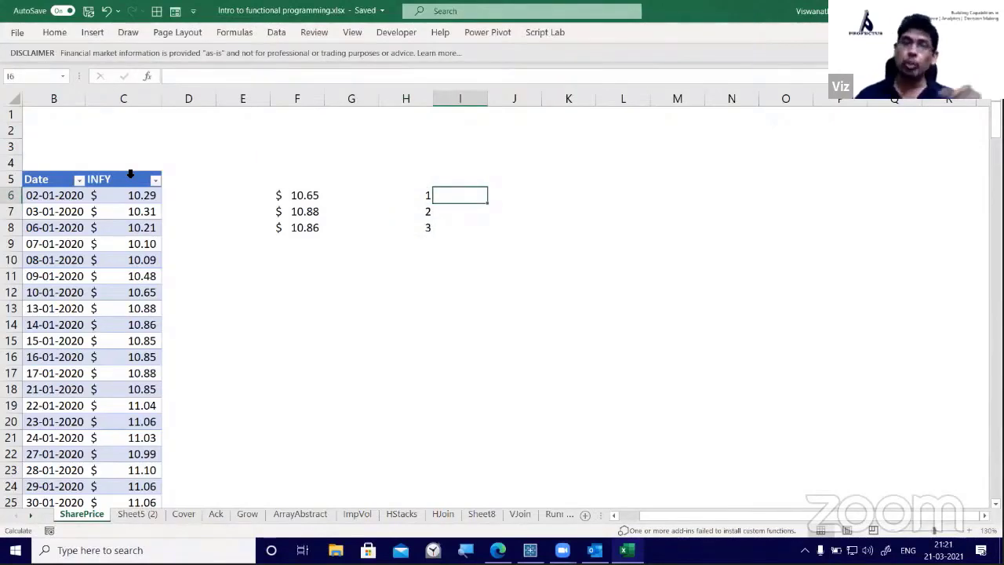
type("=Sequen")
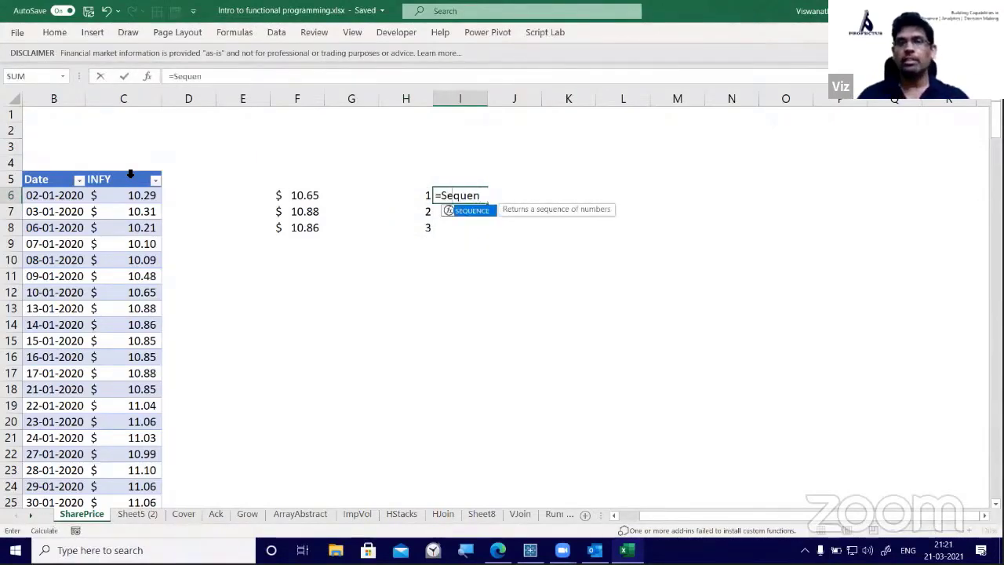
key("Tab")
type("3")
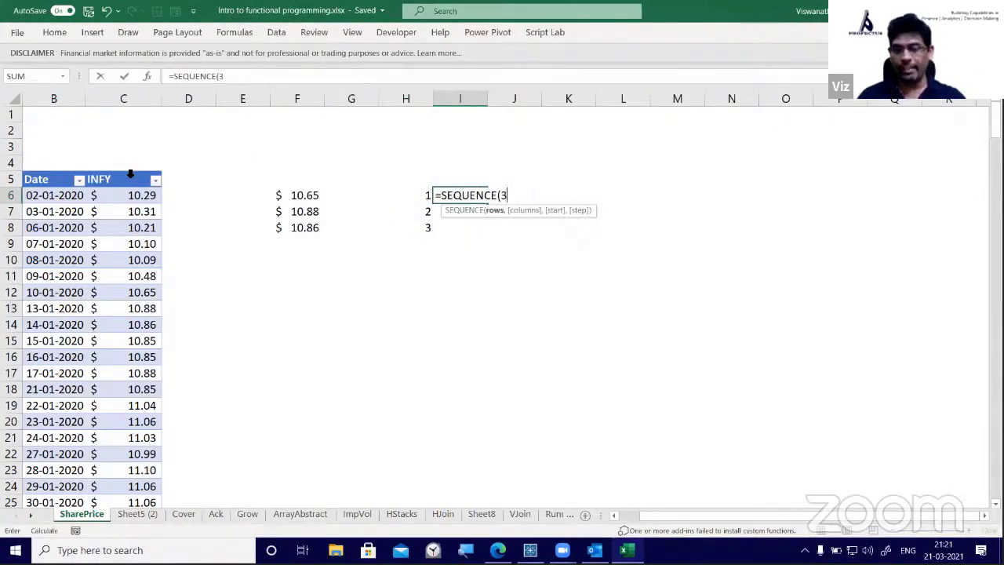
type(",")
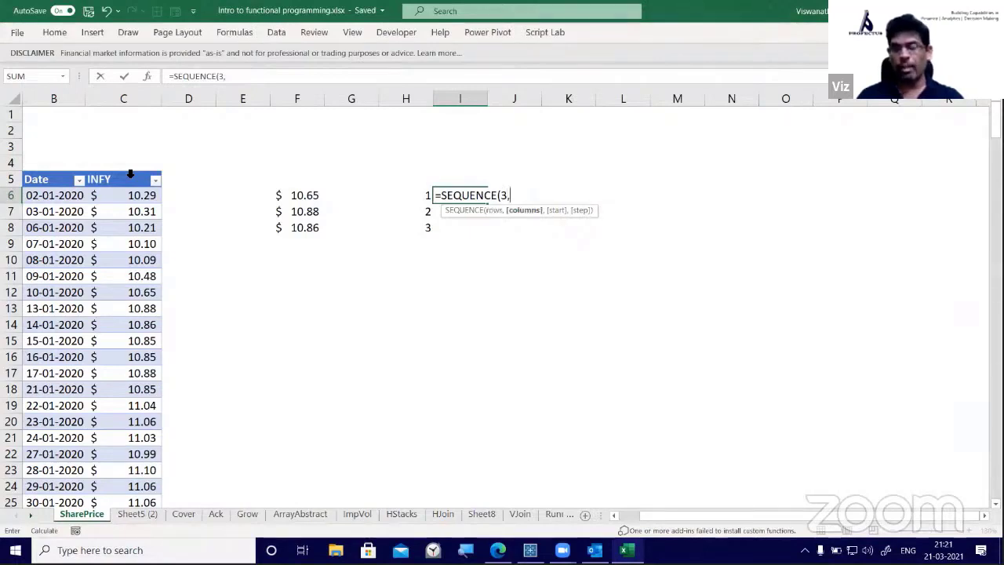
type("1,")
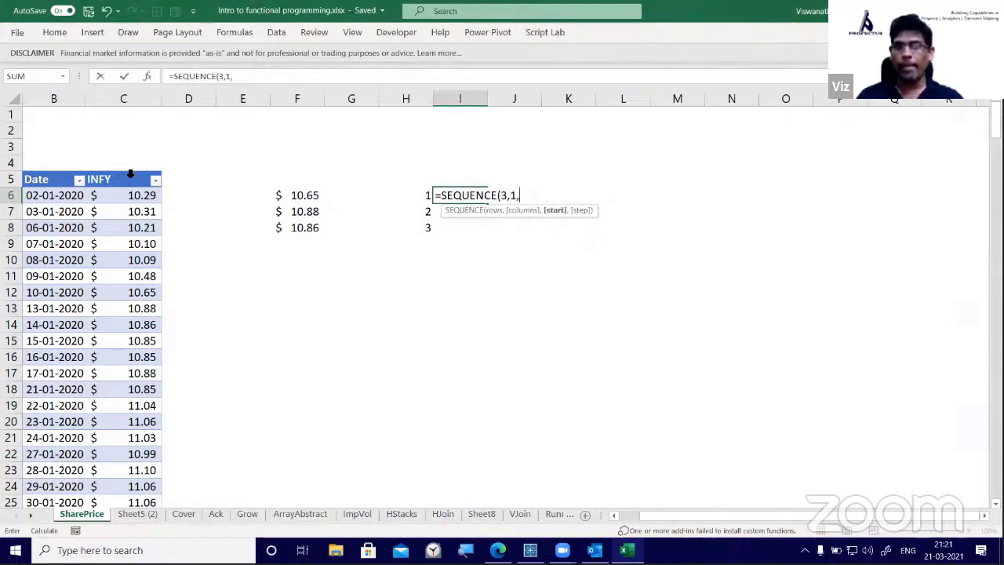
type("2")
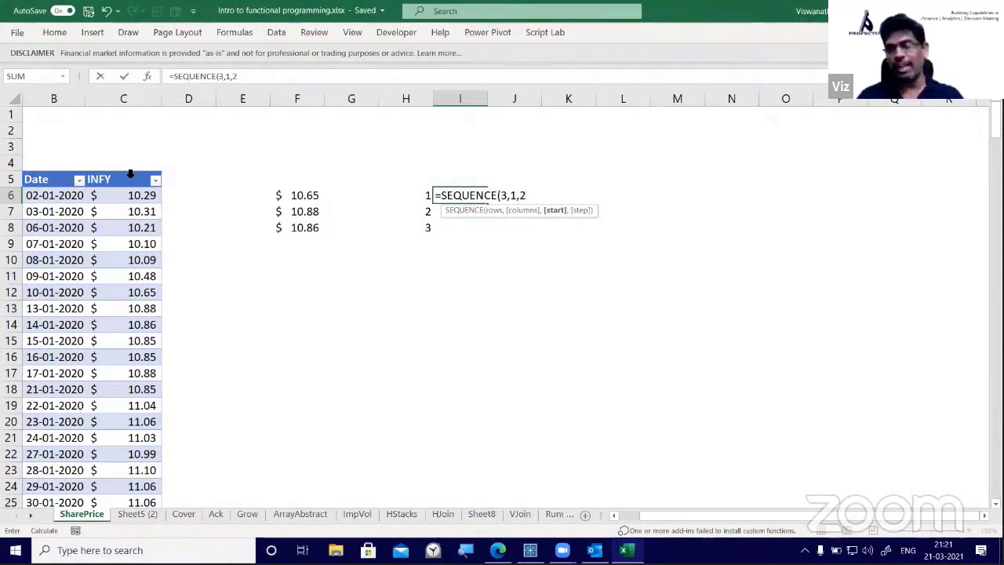
type(")")
key("Return")
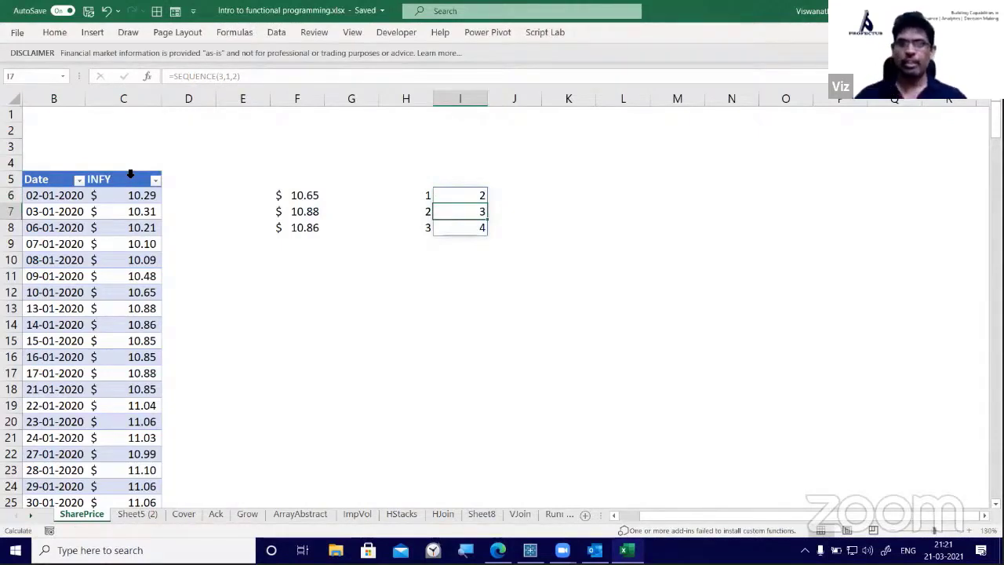
Clear the INDEX formula and its spilled INFY prices from F6:F8
key("Left")
key("Up")
key("Left")
key("Left")
key("shift+Down")
key("shift+Down")
key("shift+Down")
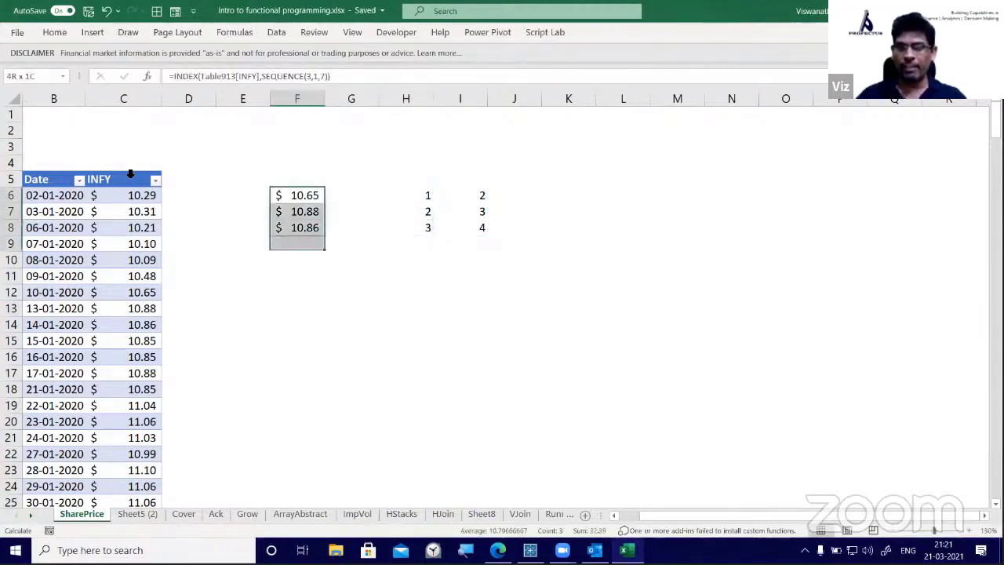
key("shift+Up")
key("Delete")
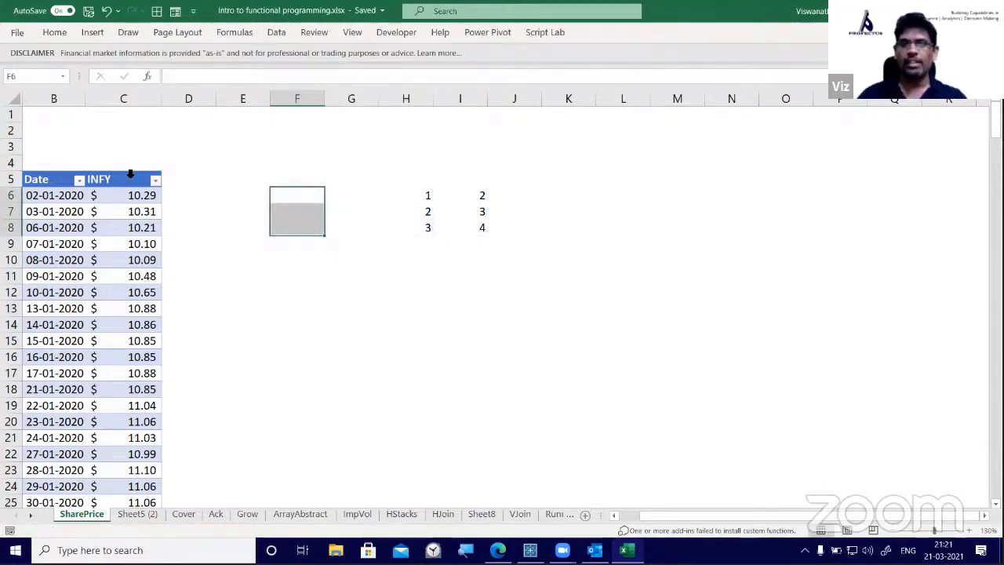
key("shift+Up")
key("shift+Up")
Enter =INDEX(Table913[INFY],SEQUENCE(3,1,1)) in F6 to retrieve the first three INFY prices
type("=")
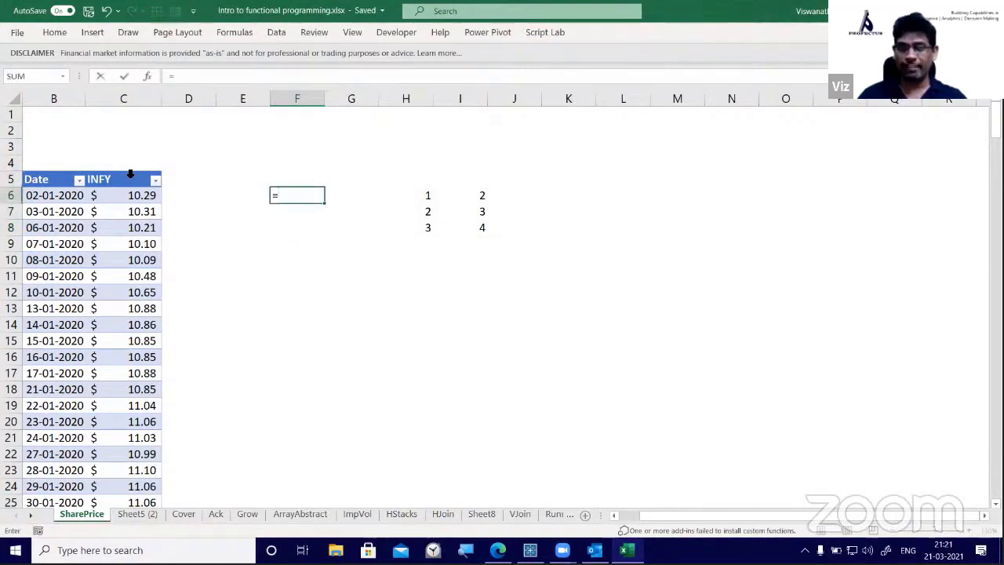
type("Index(")
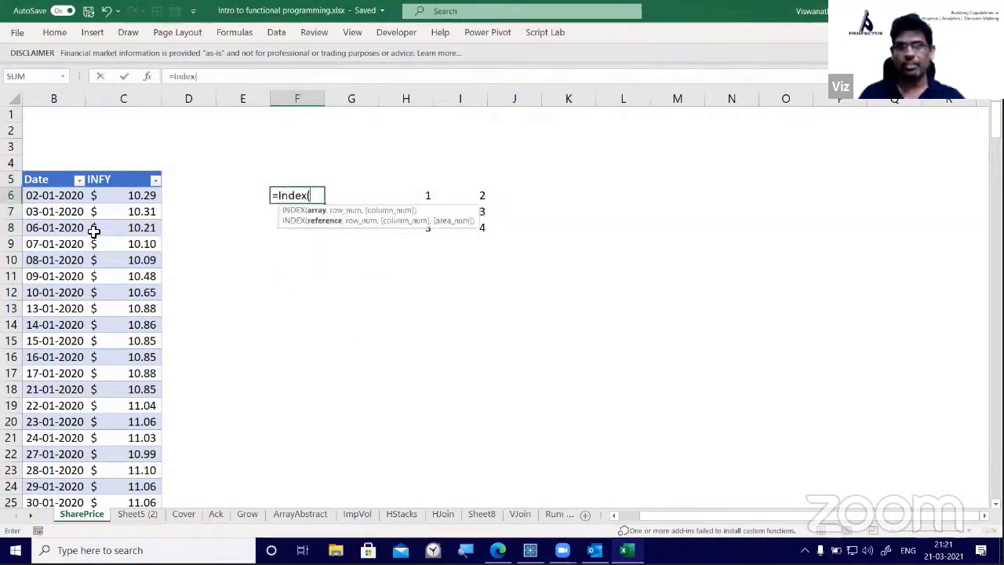
left_click(114, 173)
type(",")
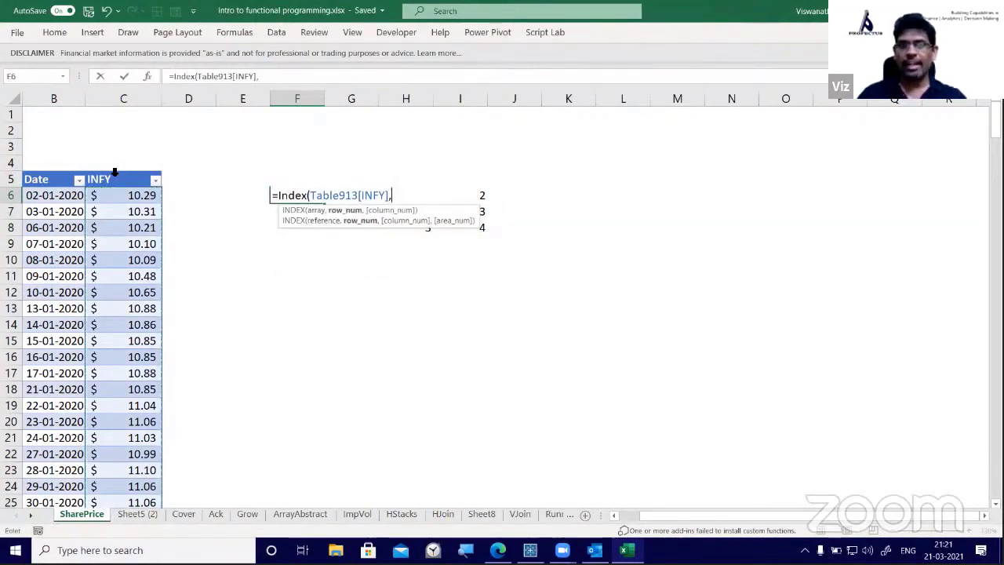
type("Sequ")
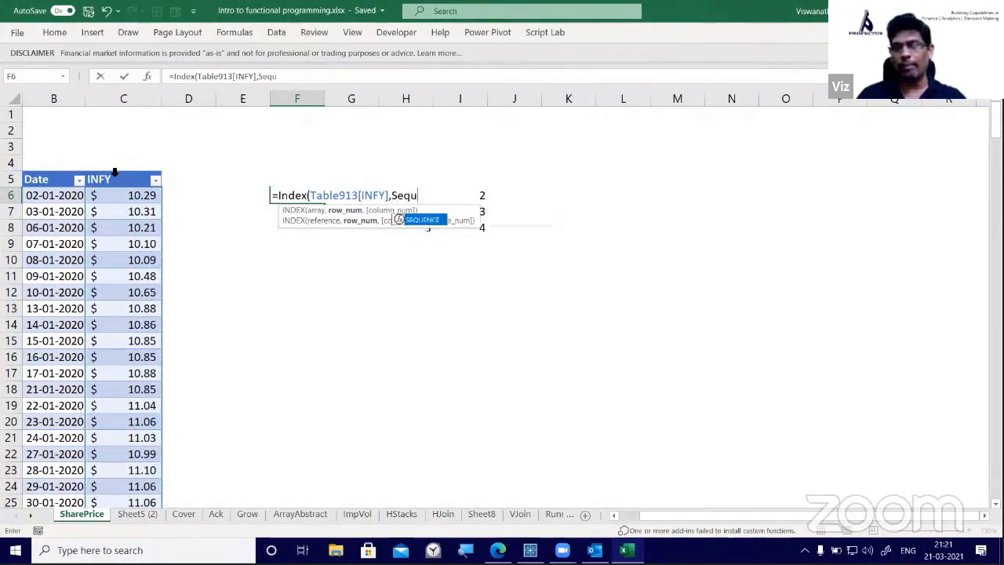
key("Tab")
type("2")
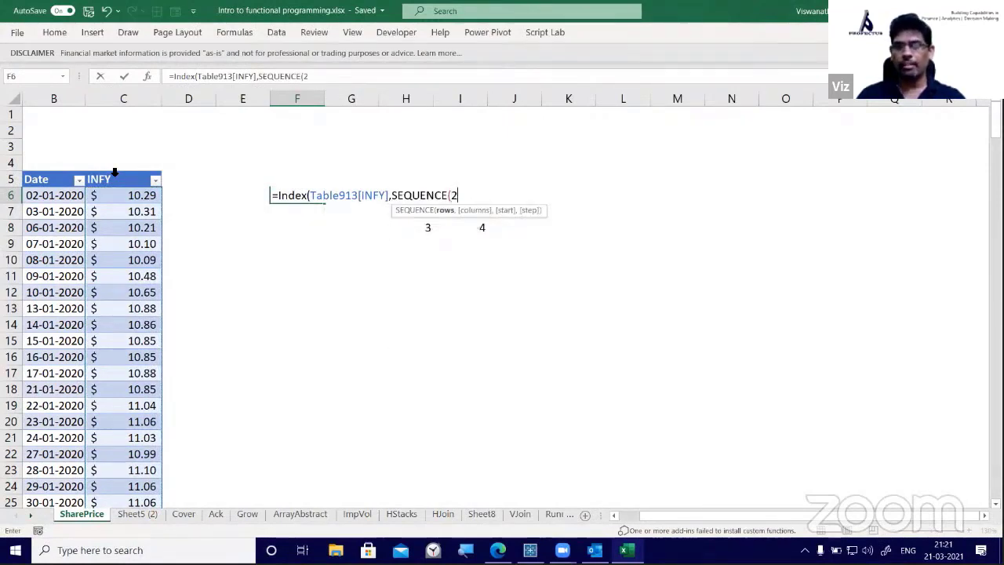
key("BackSpace")
type("3")
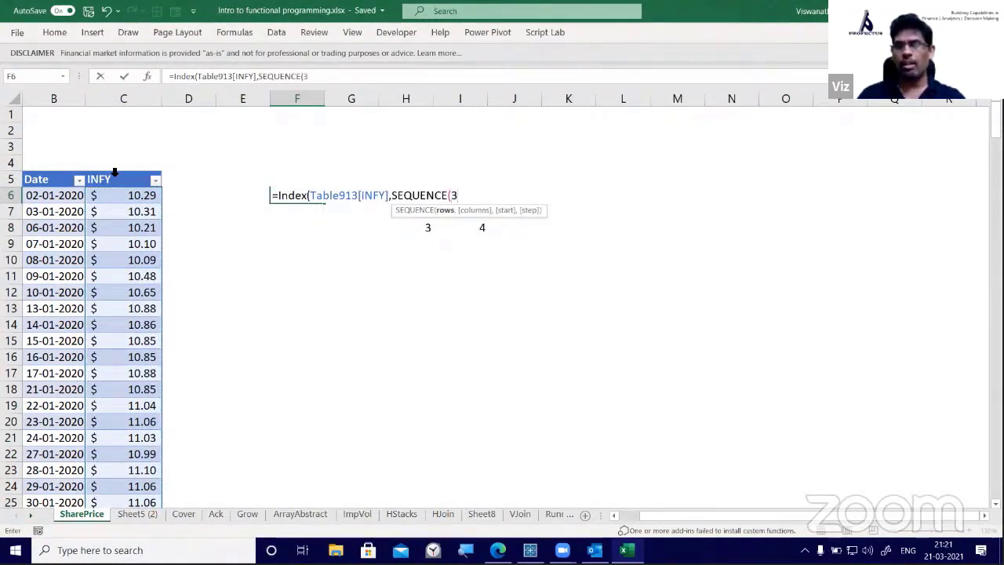
type(",1,1)")
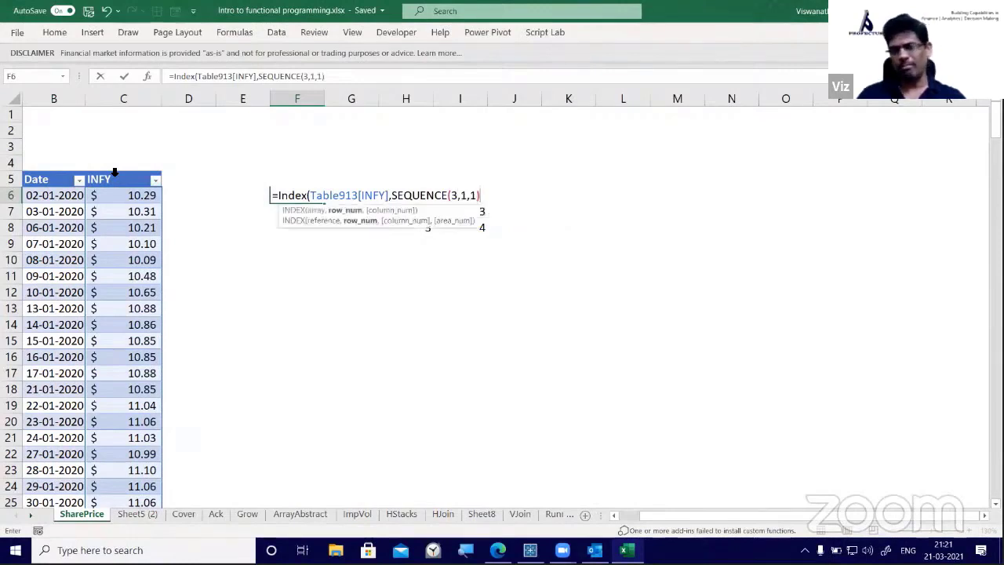
type(")")
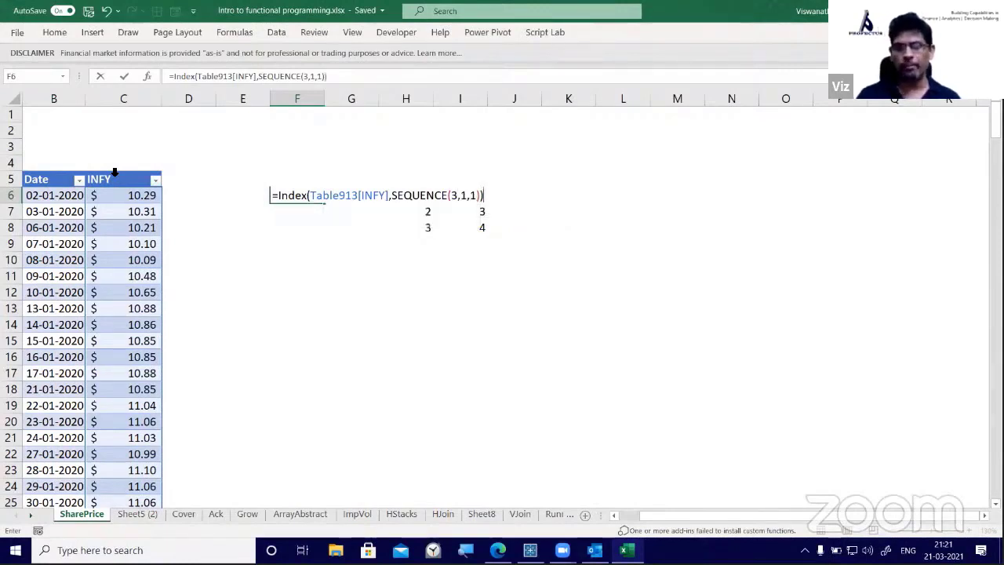
key("Return")
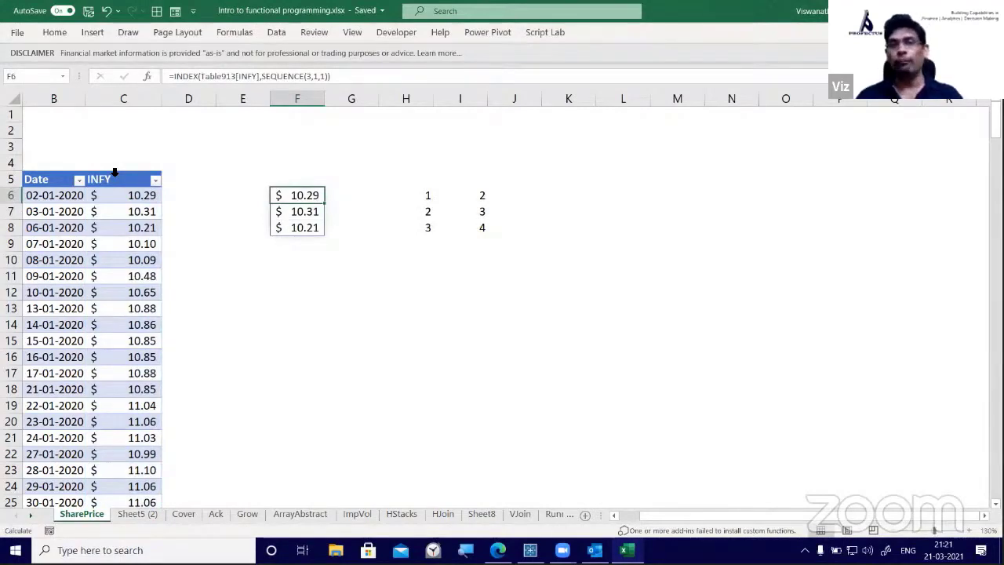
key("Right")
type("=Seque")
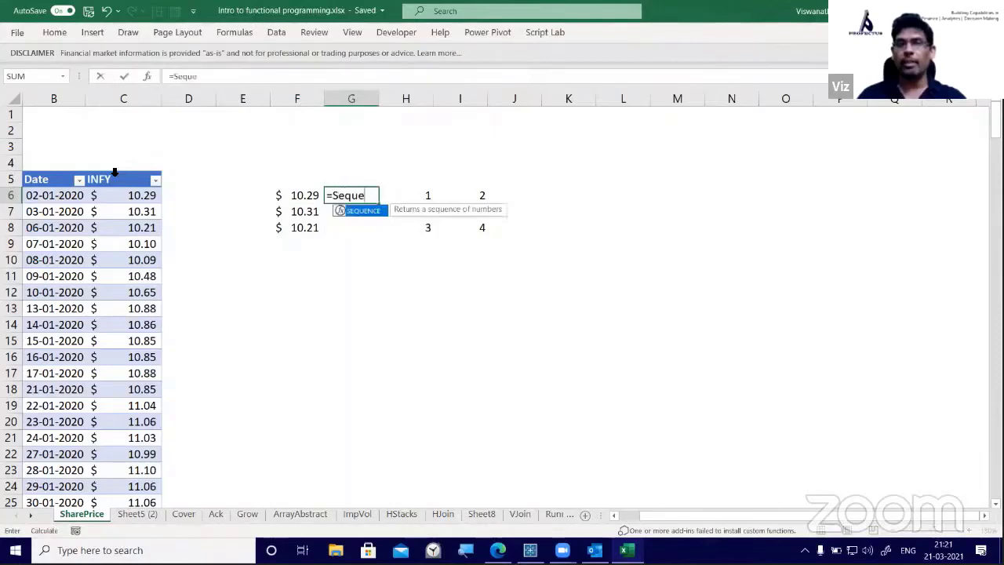
key("Tab")
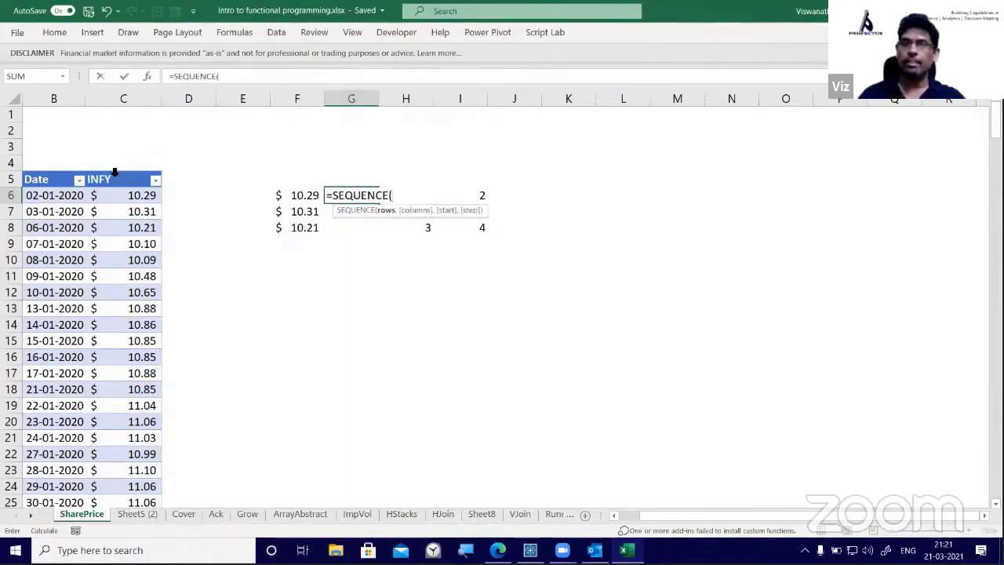
left_click(115, 172)
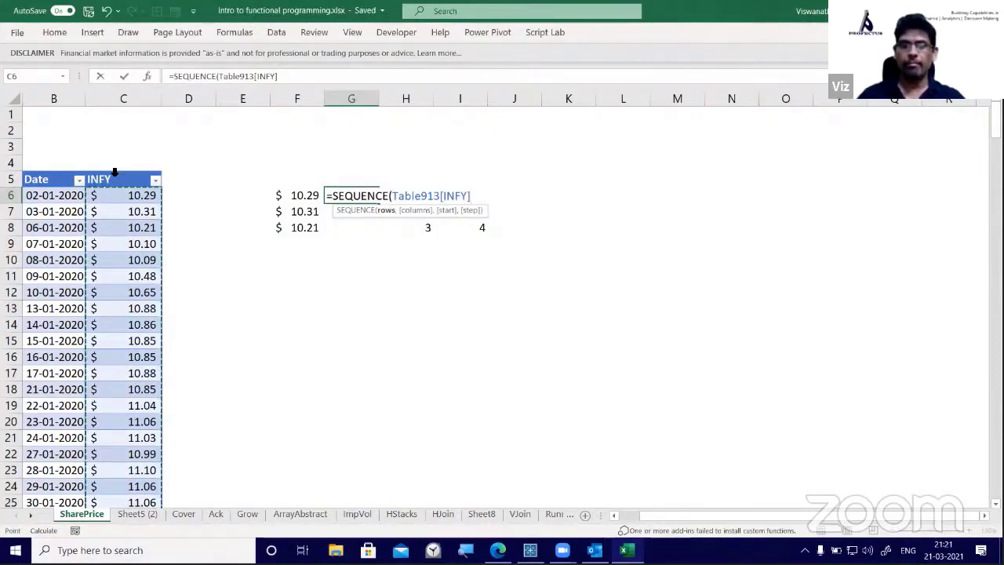
type(",2")
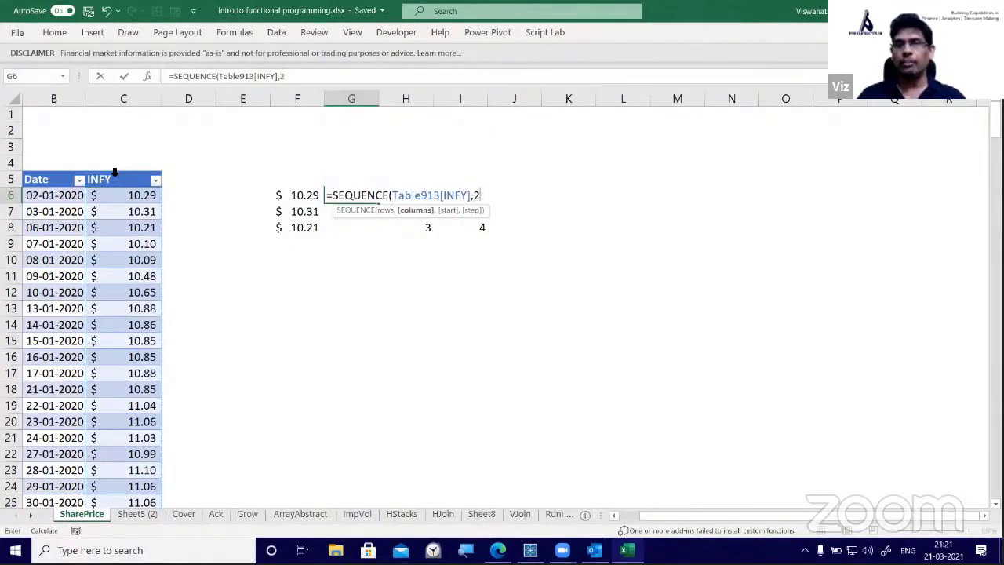
key("BackSpace")
key("BackSpace")
key("BackSpace")
key("BackSpace")
key("BackSpace")
key("BackSpace")
key("BackSpace")
key("BackSpace")
key("BackSpace")
key("BackSpace")
key("BackSpace")
key("BackSpace")
key("BackSpace")
key("BackSpace")
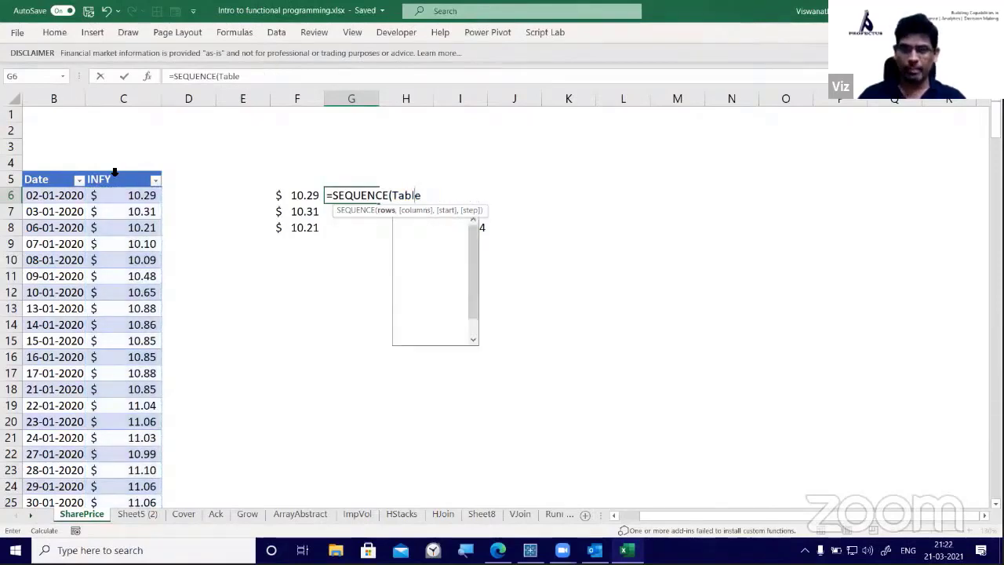
key("BackSpace")
key("BackSpace")
key("BackSpace")
key("BackSpace")
key("BackSpace")
key("BackSpace")
key("BackSpace")
key("BackSpace")
key("BackSpace")
key("BackSpace")
key("BackSpace")
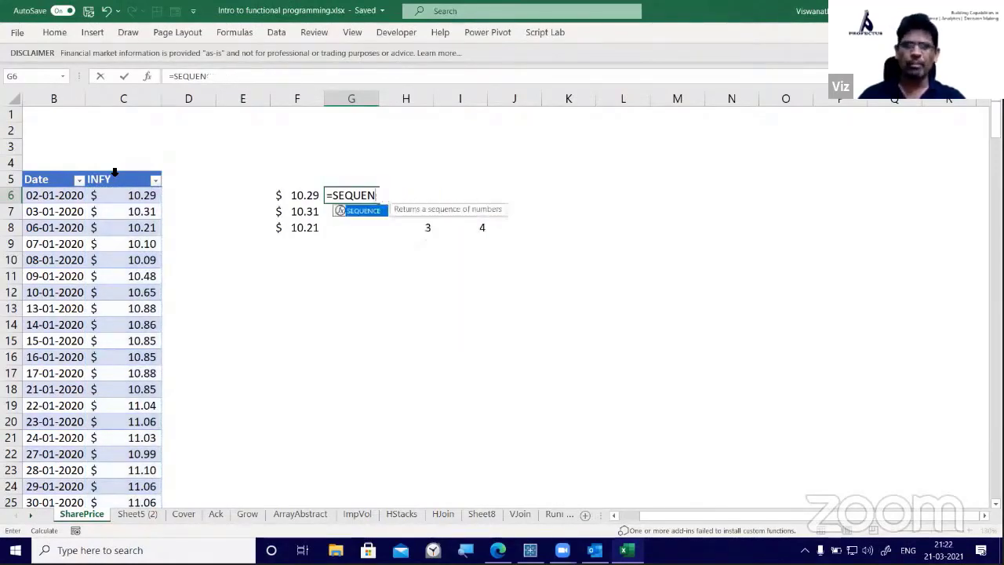
Enter =INDEX(Table913[INFY],SEQUENCE(3,1,2)) in G6 to retrieve three INFY prices starting from the second row
type("index")
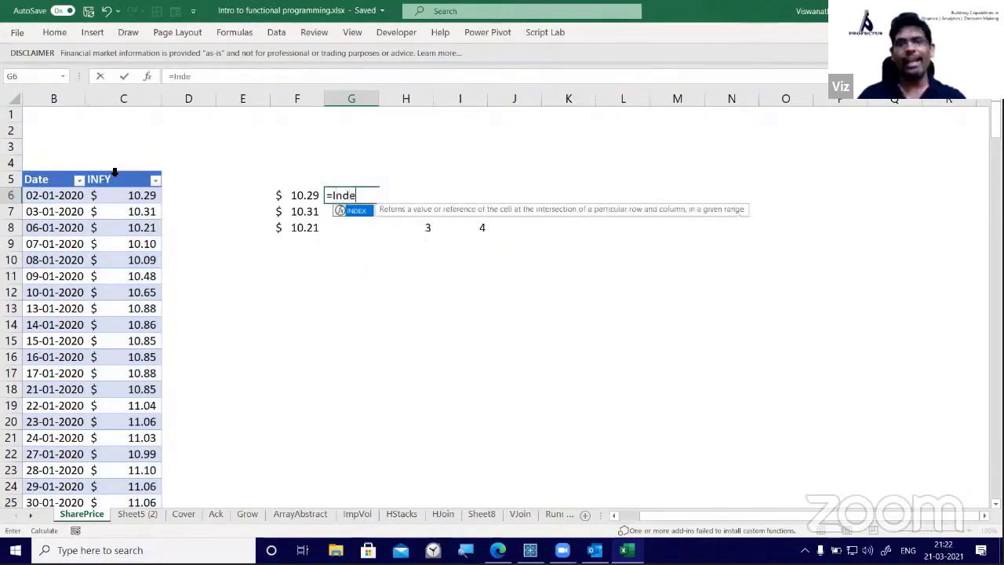
key("Tab")
left_click(115, 172)
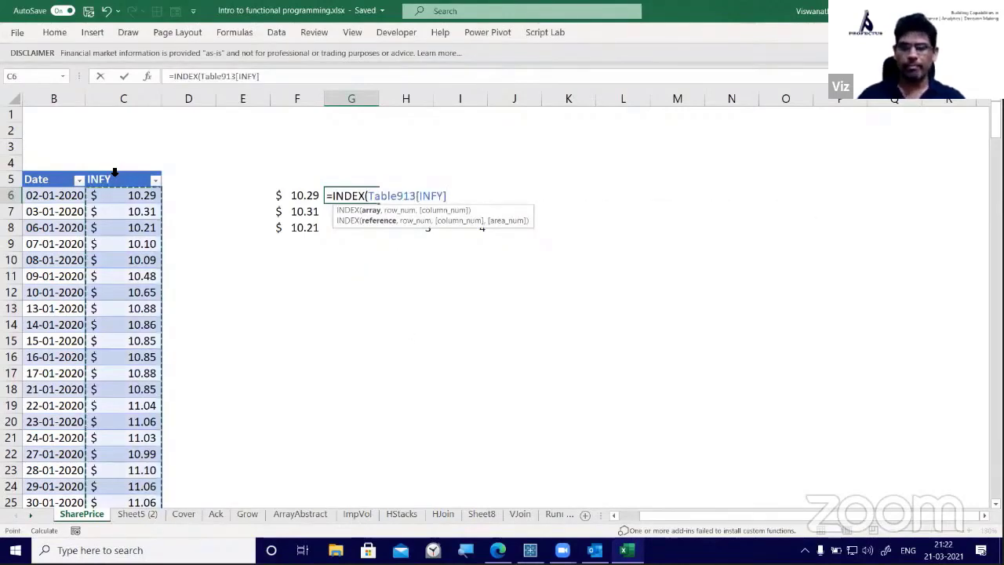
type(",sequ")
key("Tab")
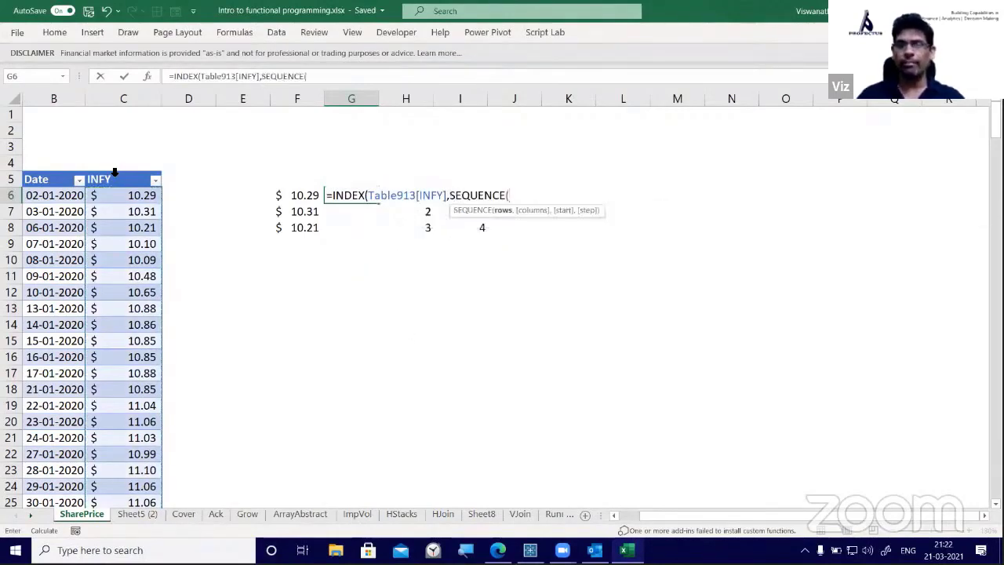
type("3")
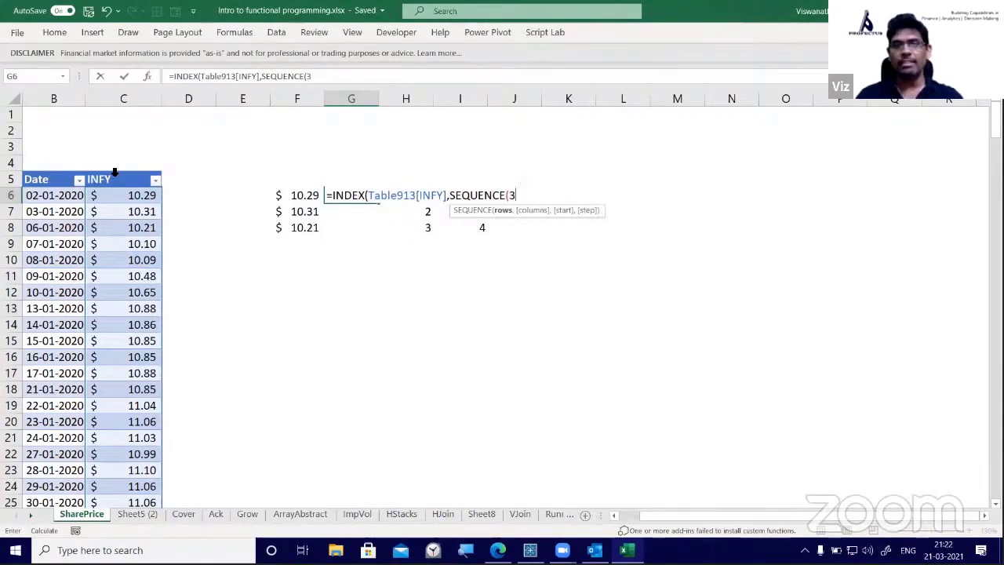
type(",1,2")
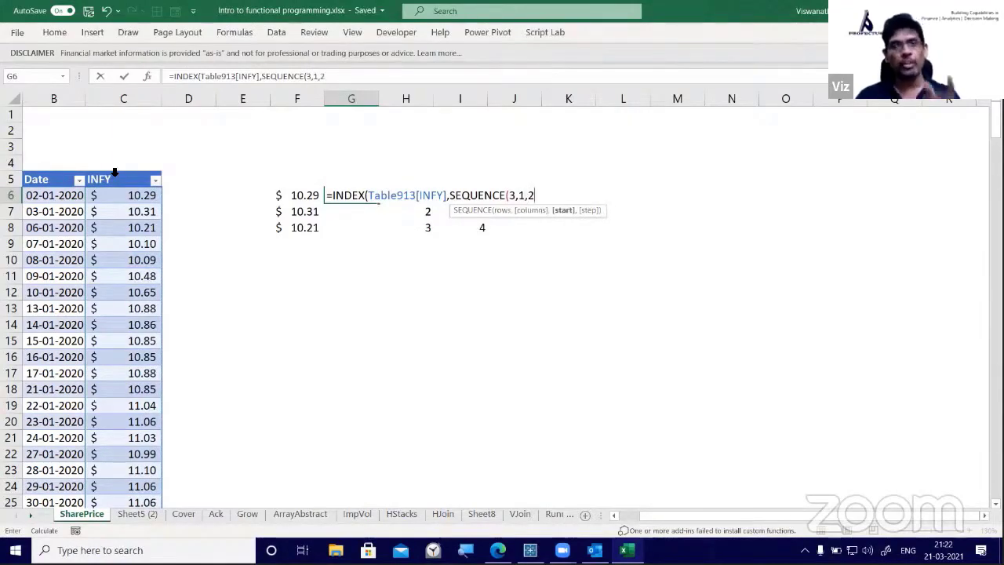
type(")")
key("Return")
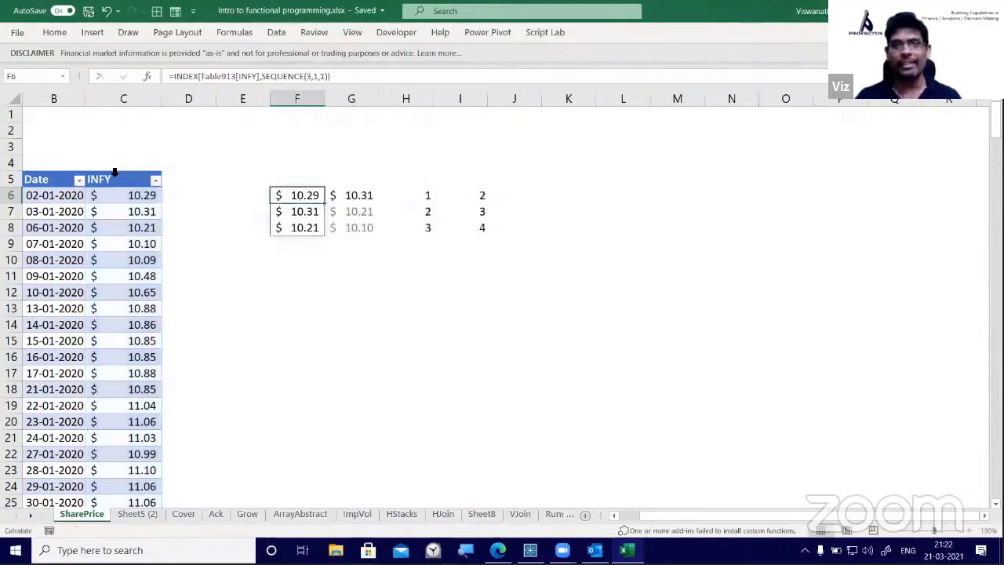
Compare the INDEX formula in G6 with the SEQUENCE formula in I6
key("Right")
key("F2")
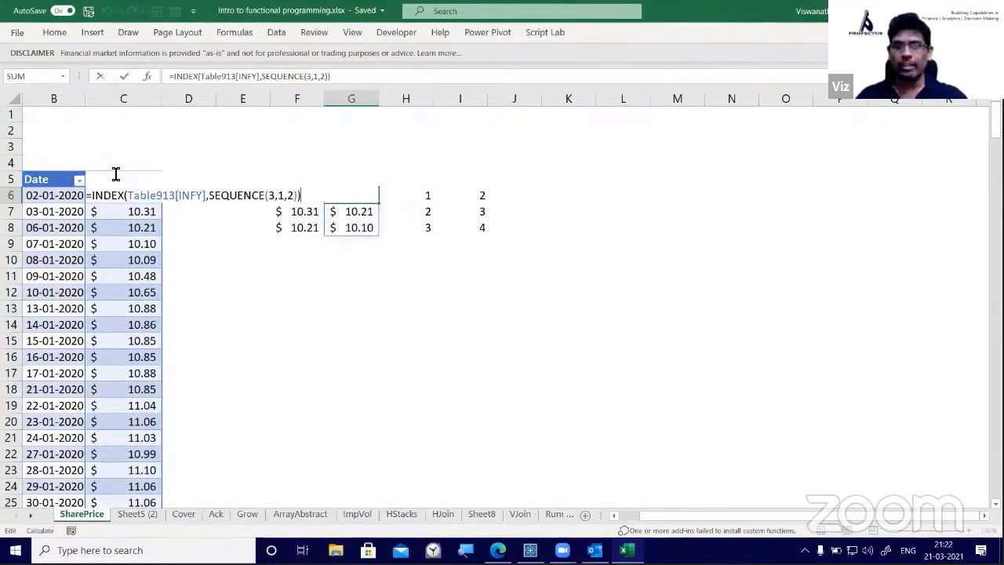
key("Escape")
key("Right")
key("Right")
key("F2")
key("Escape")
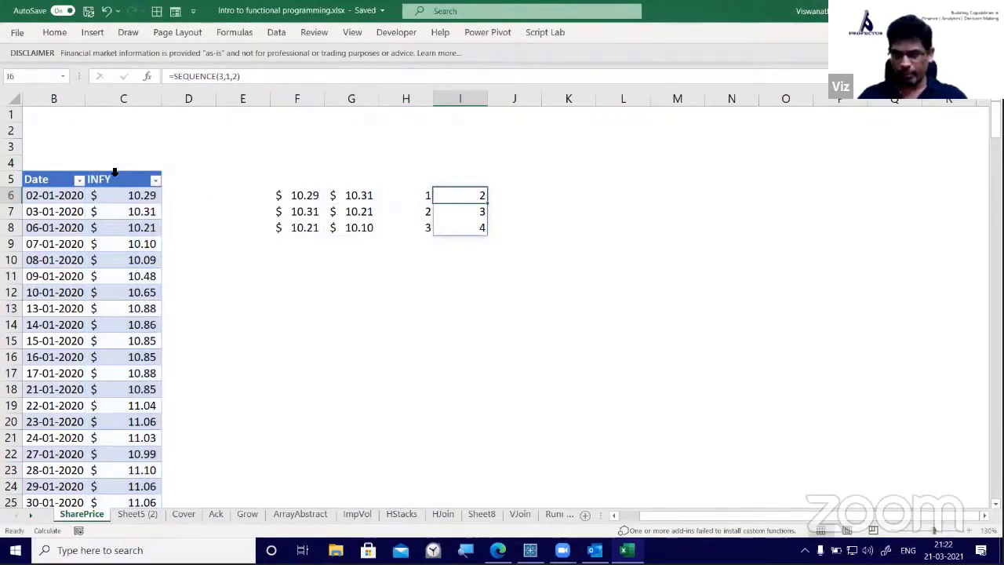
key("Left")
key("Left")
key("F2")
key("Escape")
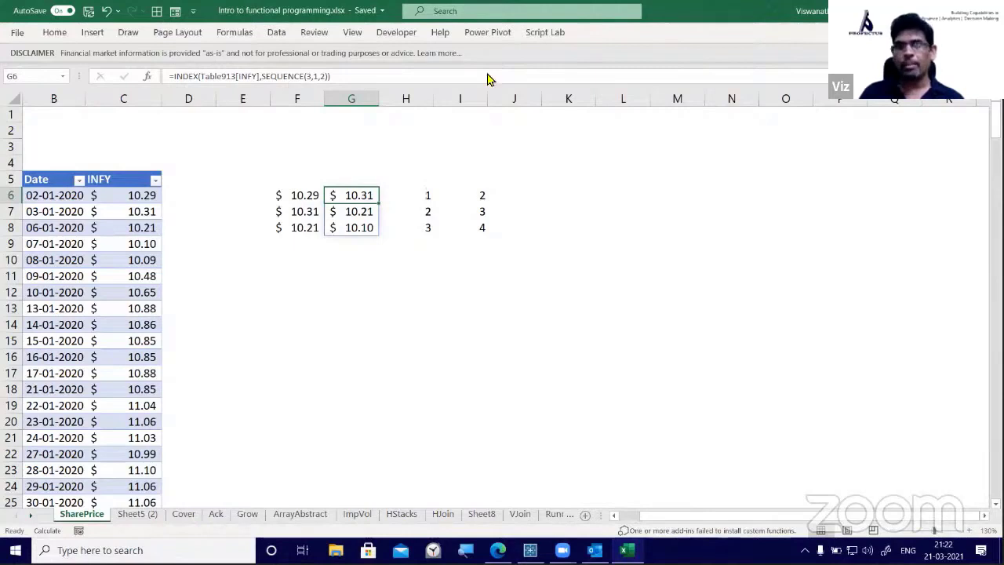
Clear the INDEX and SEQUENCE formulas from F6:I6 along with their spilled values
left_click(608, 164)
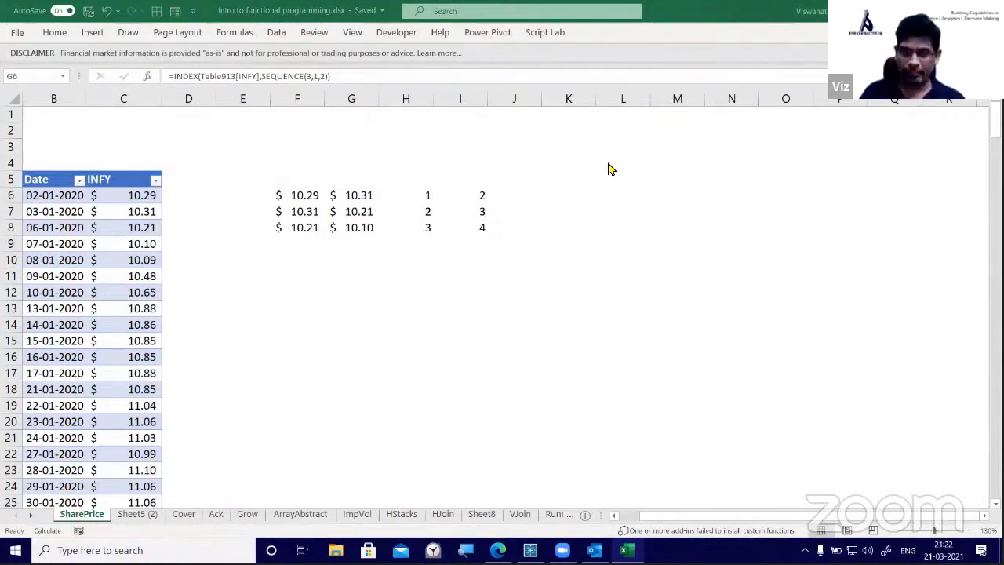
left_click(299, 196)
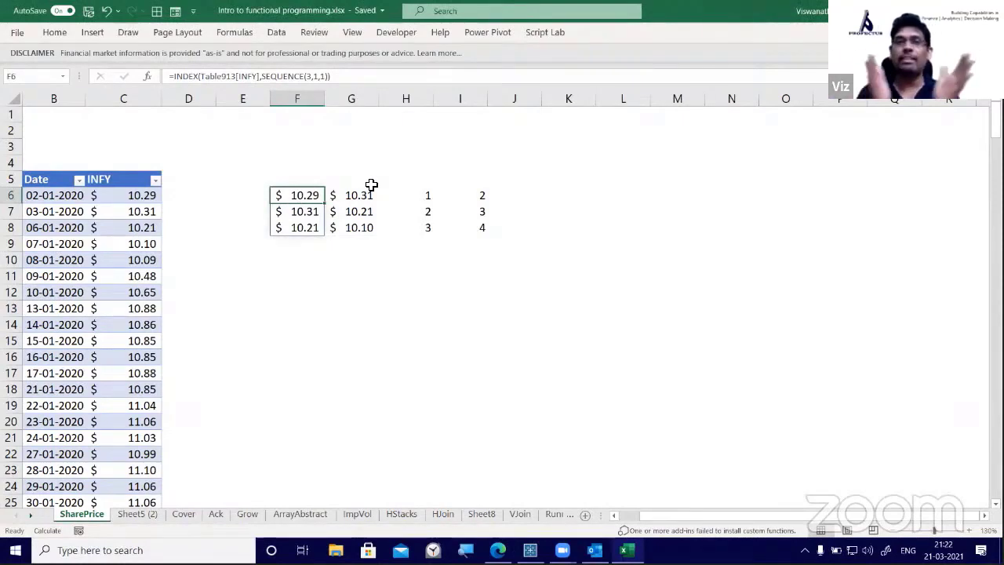
key("Delete")
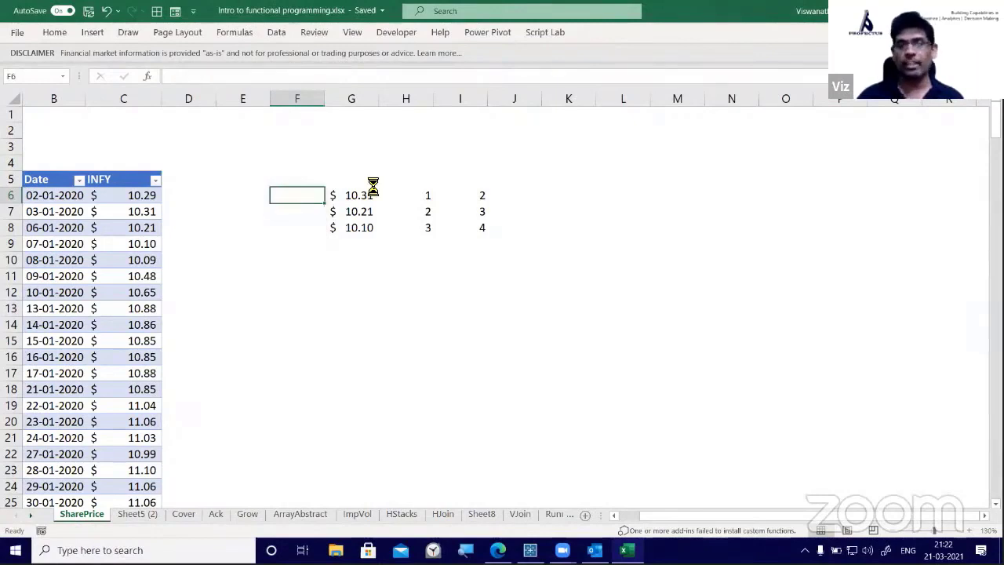
key("Right")
key("shift+Right")
key("shift+Right")
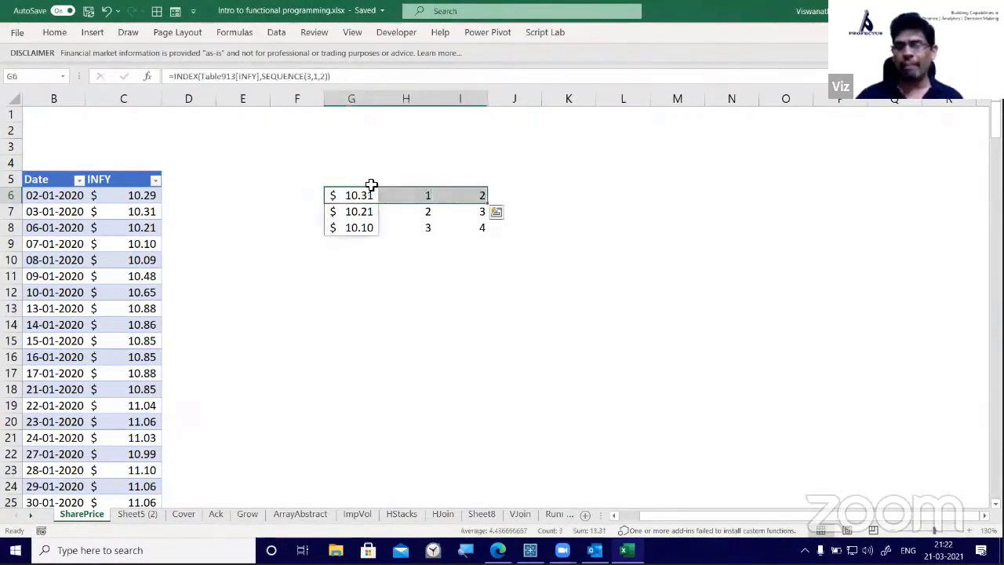
key("Delete")
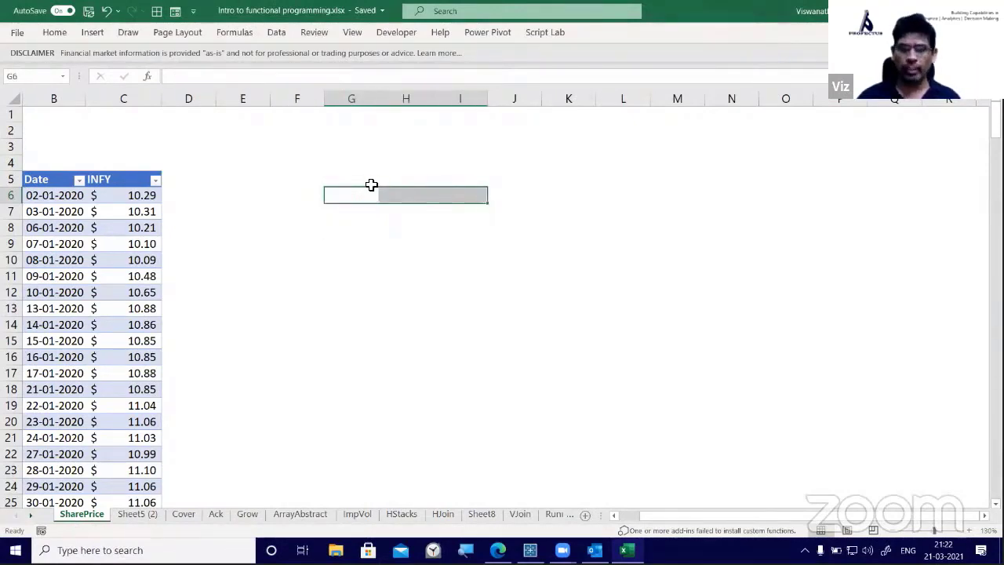
Enter the label Count in B2 above the share price table
key("Up")
key("Left")
key("Left")
key("Up")
key("Left")
key("Up")
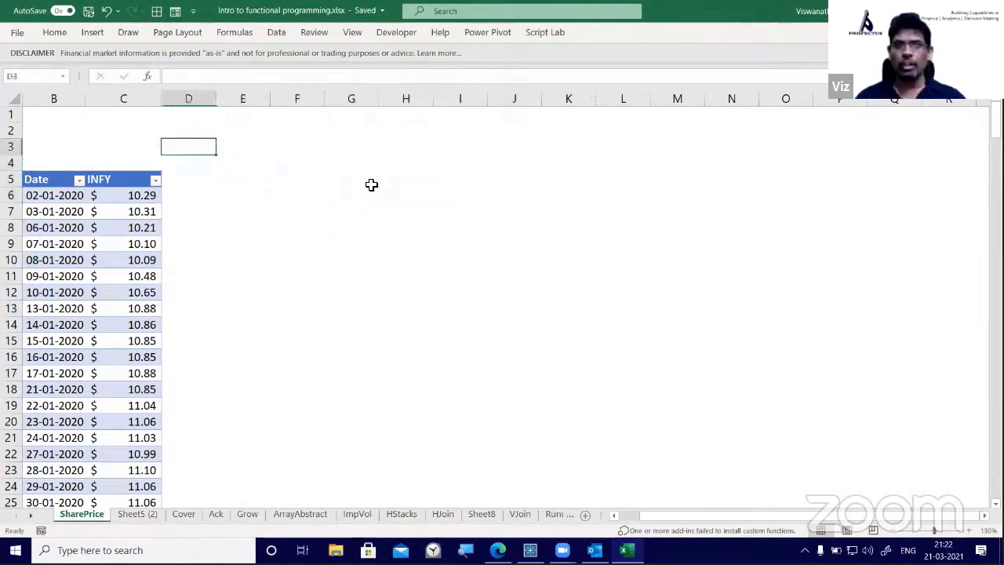
key("Left")
key("Up")
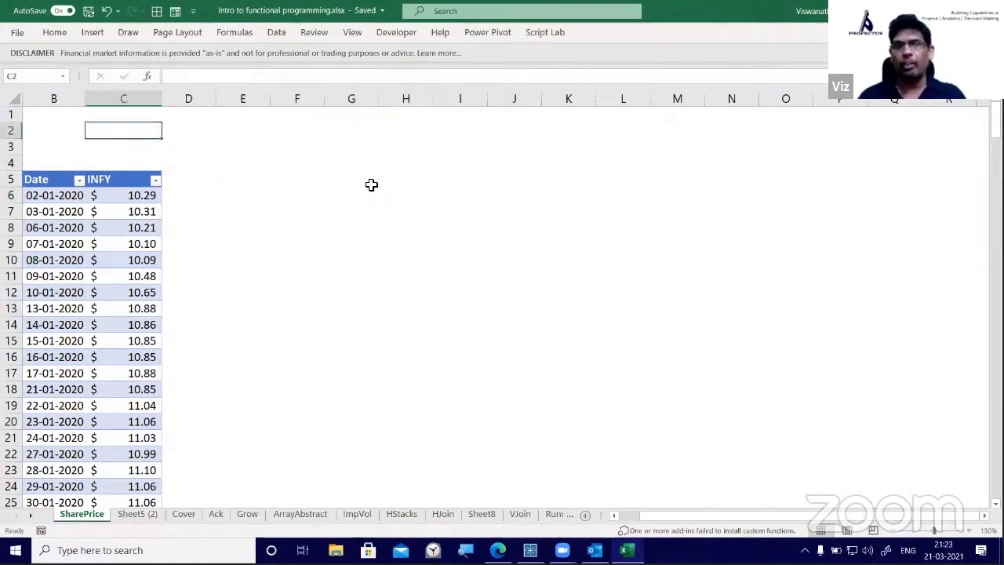
key("Right")
key("Right")
key("Left")
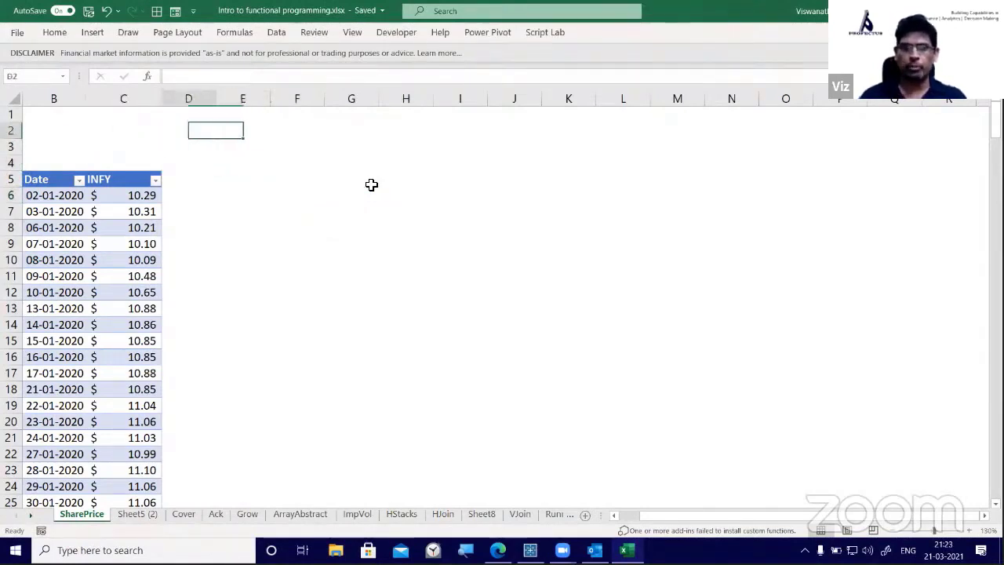
key("Left")
key("Left")
type("Coun")
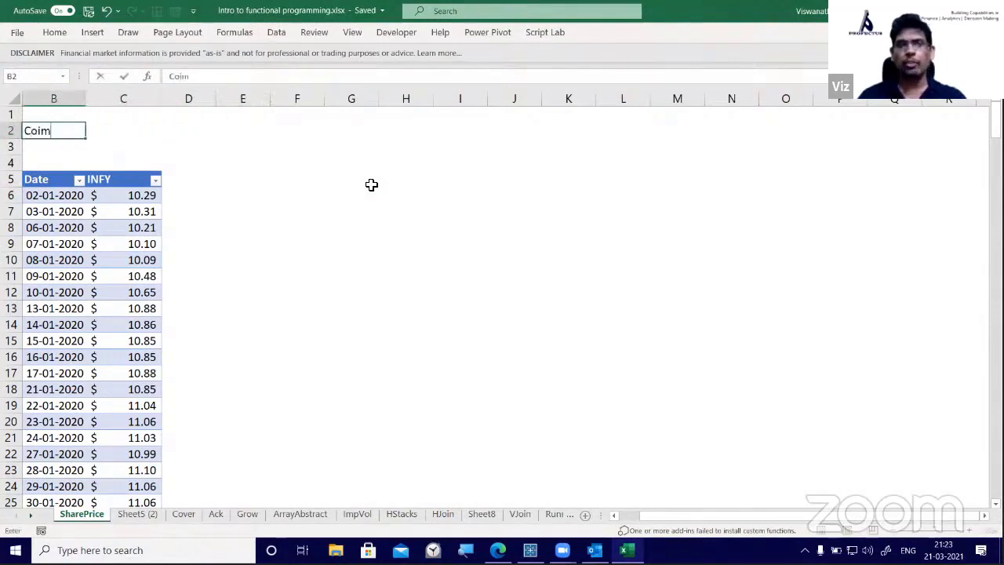
key("BackSpace")
key("BackSpace")
type("unt")
key("Right")
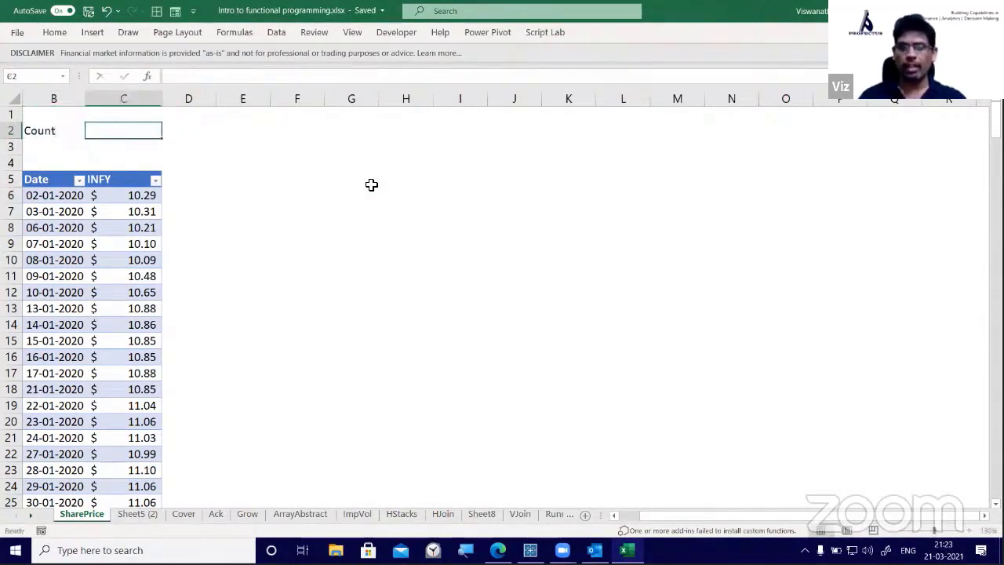
Enter =COUNT(Table913[INFY]) in C2 to count the INFY prices
type("=count")
key("Tab")
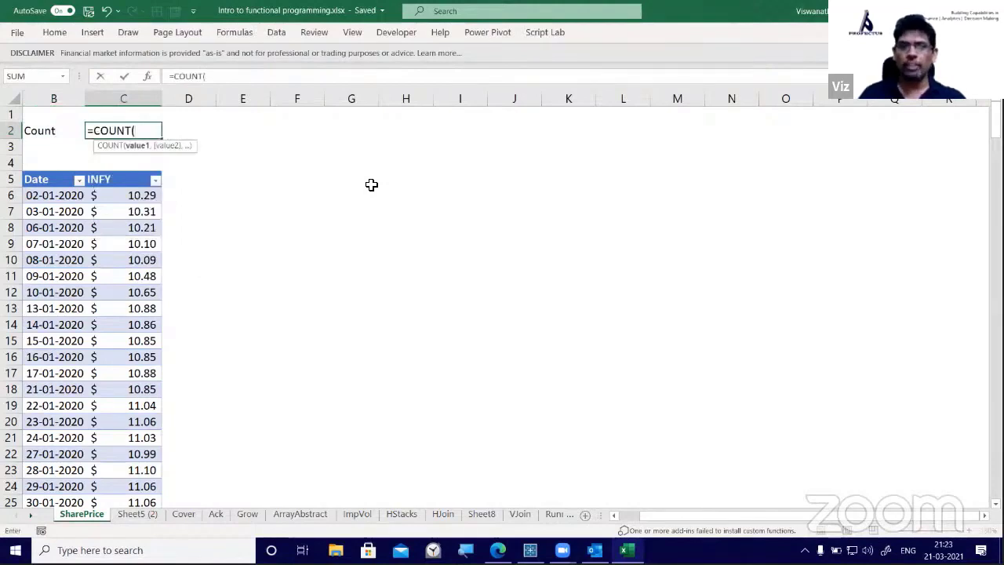
left_click(135, 172)
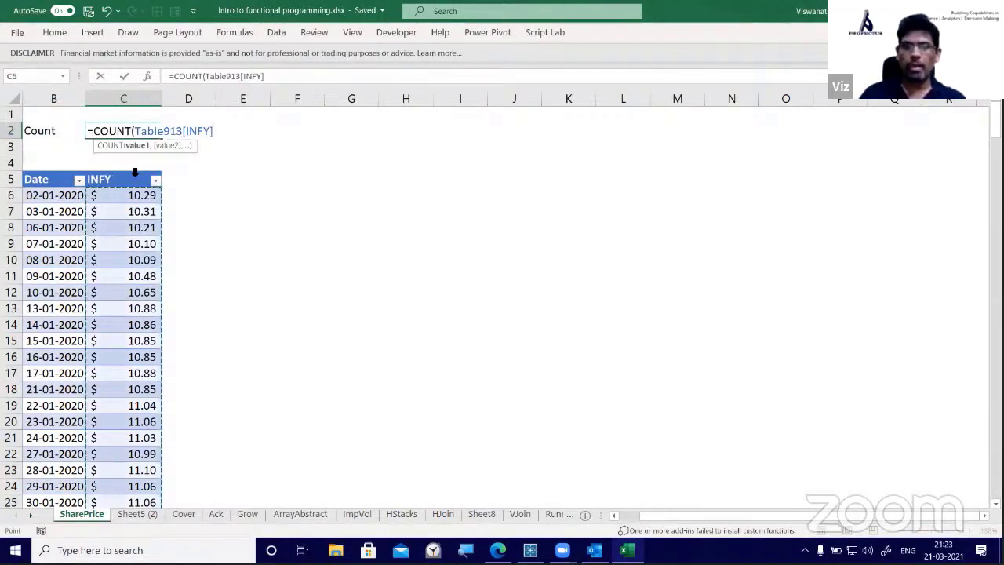
type(")")
key("Return")
key("Up")
key("Right")
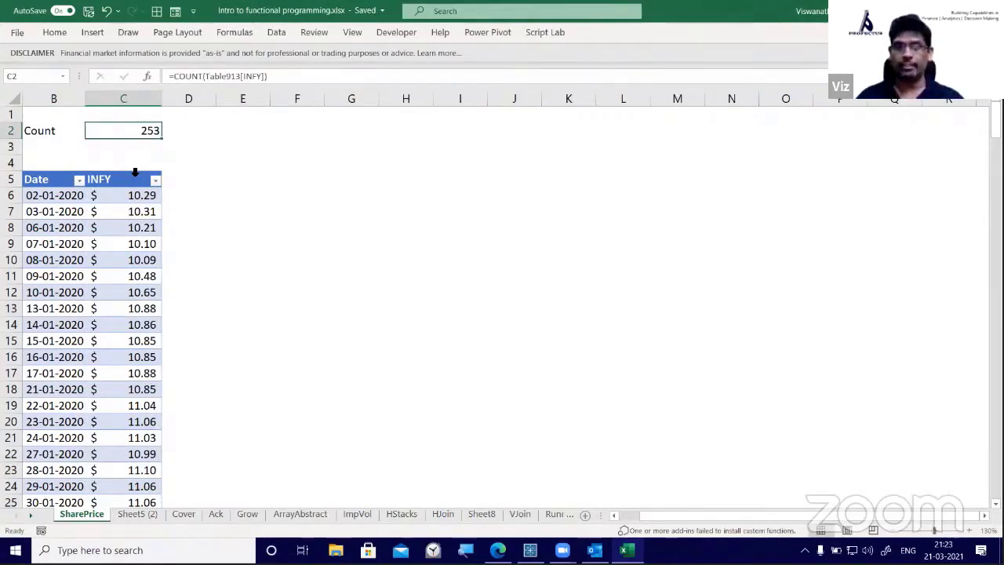
Enter the label "No. of gr rate" in B3 below the Count label
key("Left")
key("Down")
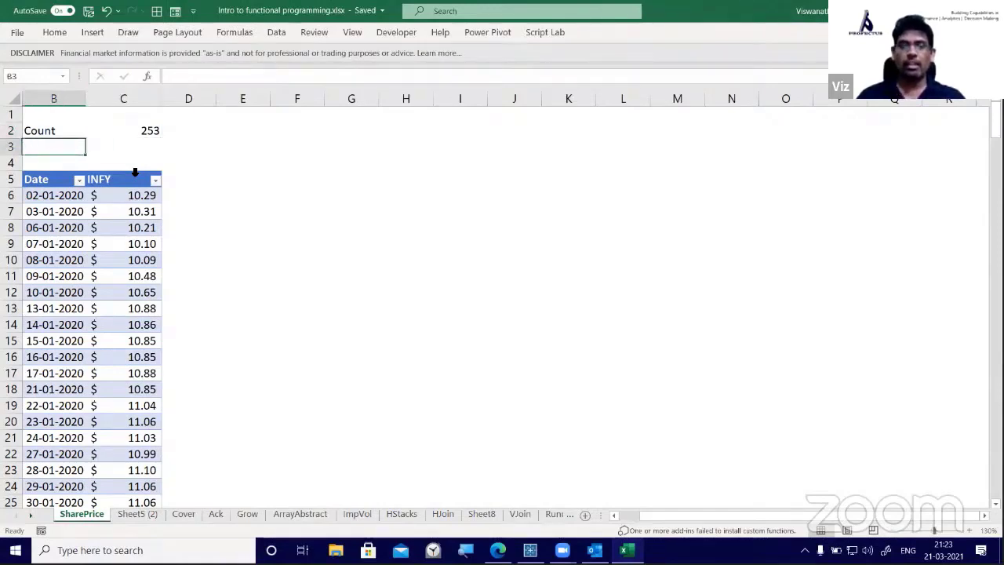
type("No. of")
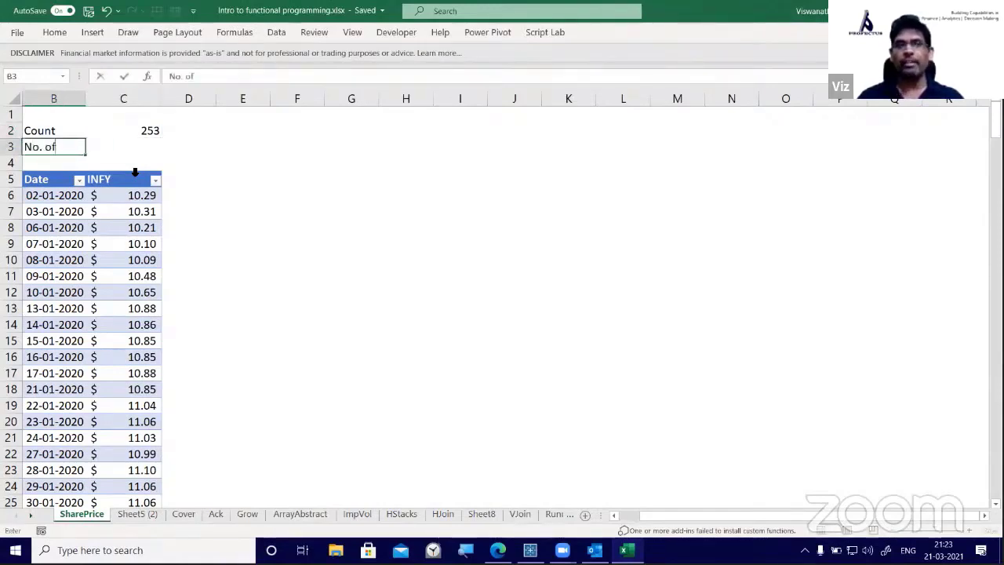
type(" gr rate")
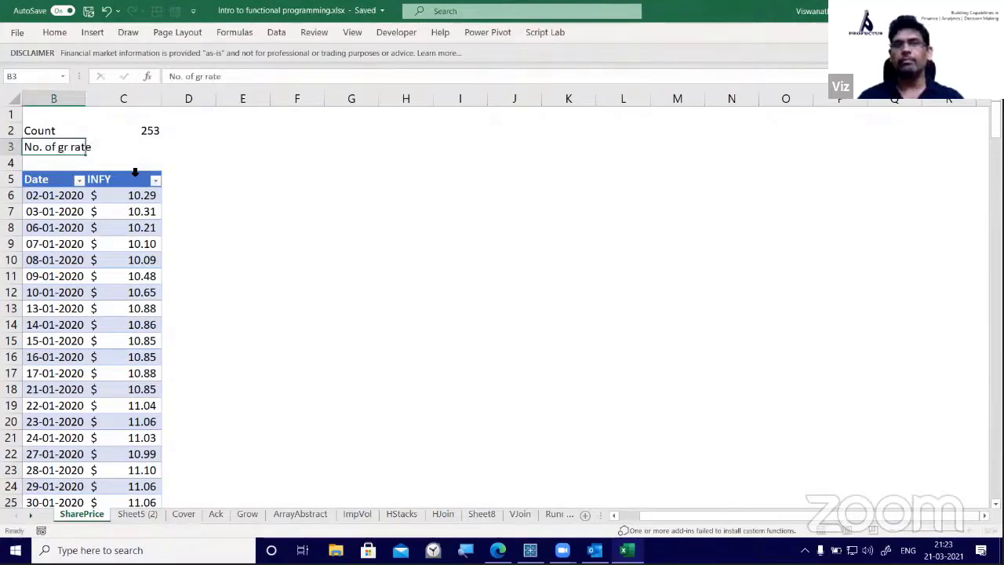
key("Tab")
Enter =C2-1 in C3 to calculate the number of growth rates
type("=")
key("Up")
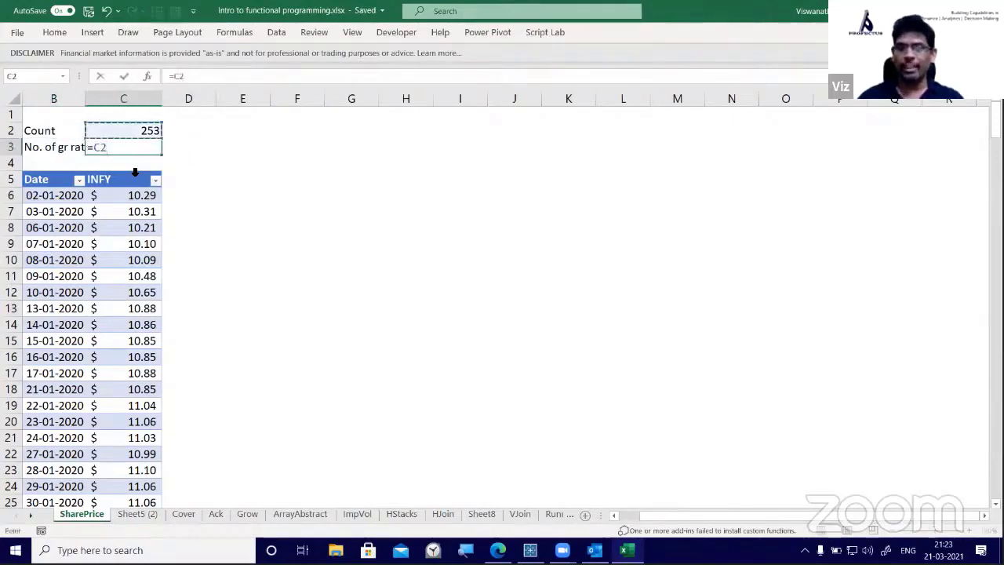
type("-1")
key("Return")
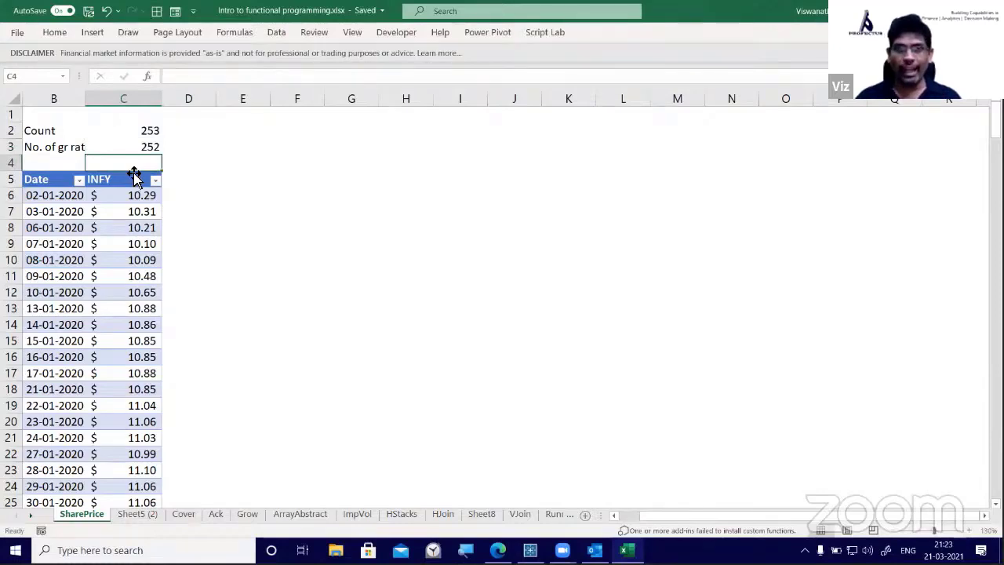
key("Down")
key("Right")
key("Right")
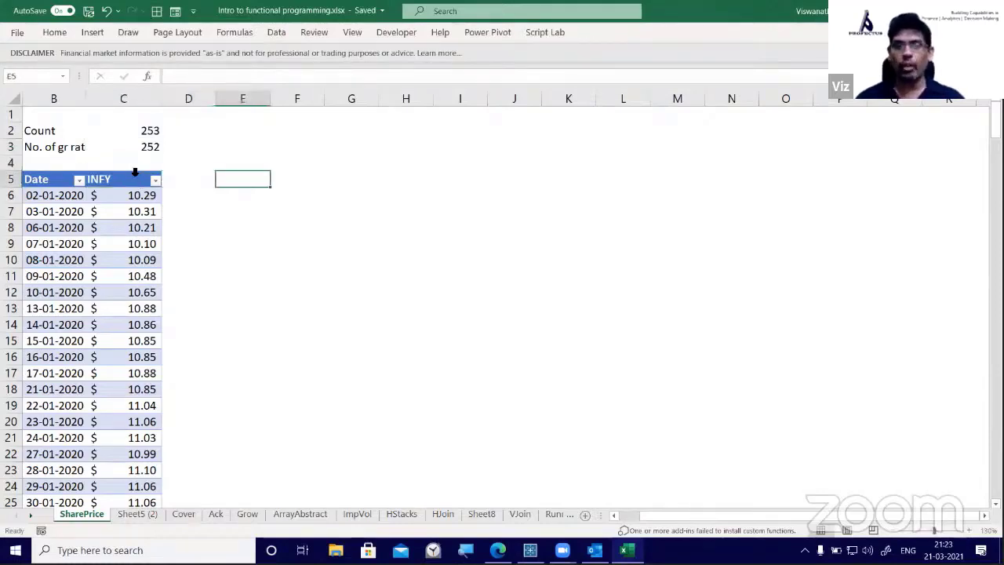
key("Right")
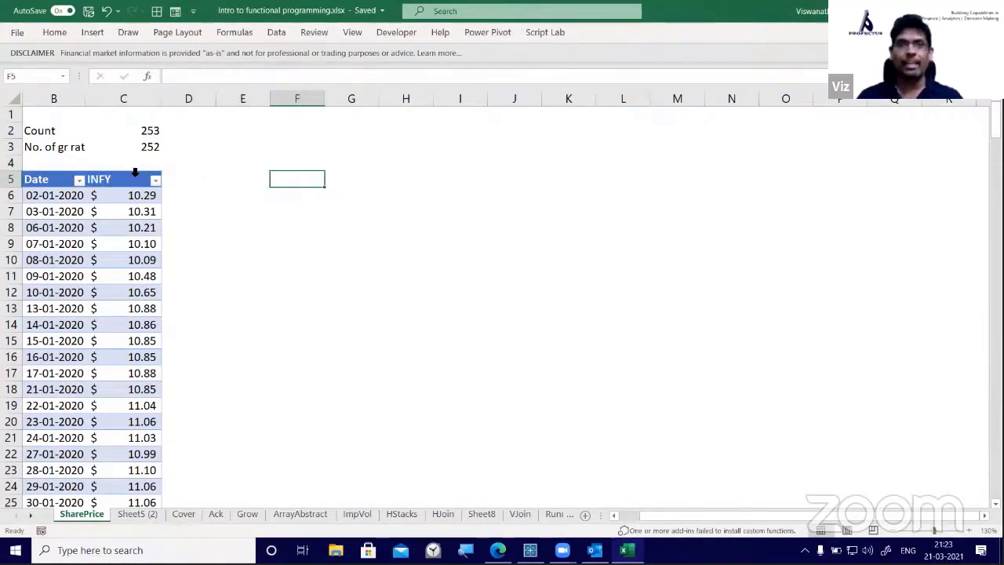
type("=sequ")
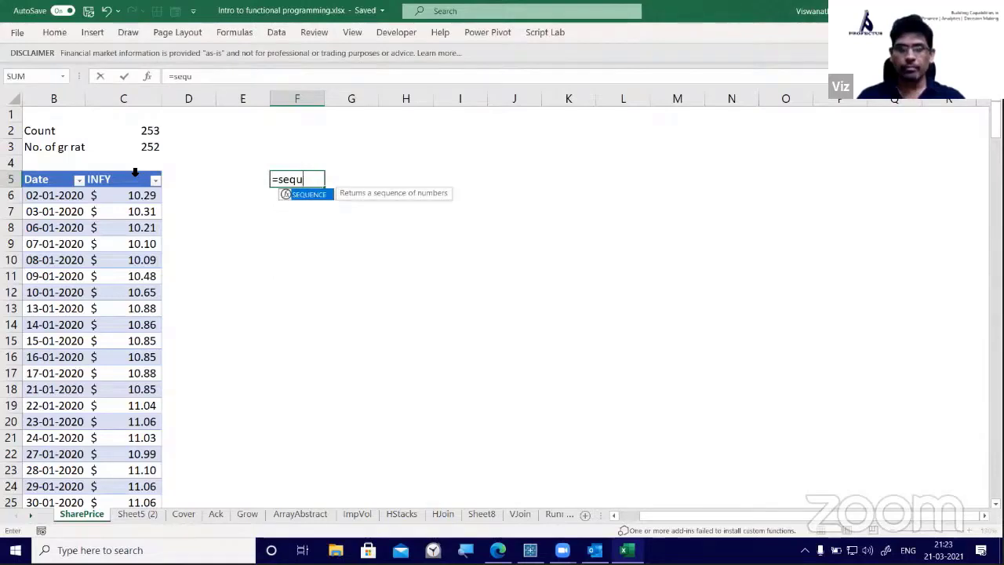
key("BackSpace")
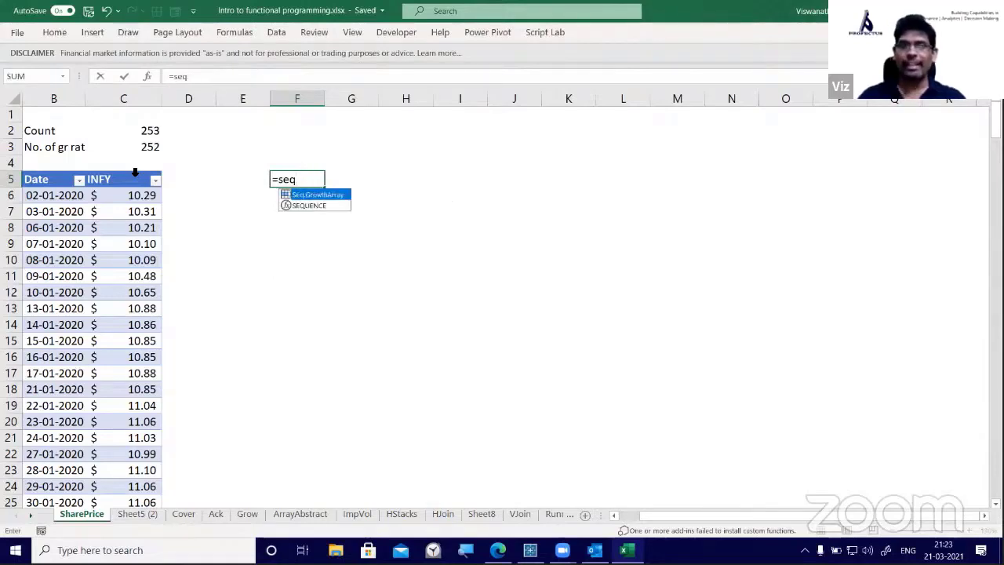
key("Down")
key("Tab")
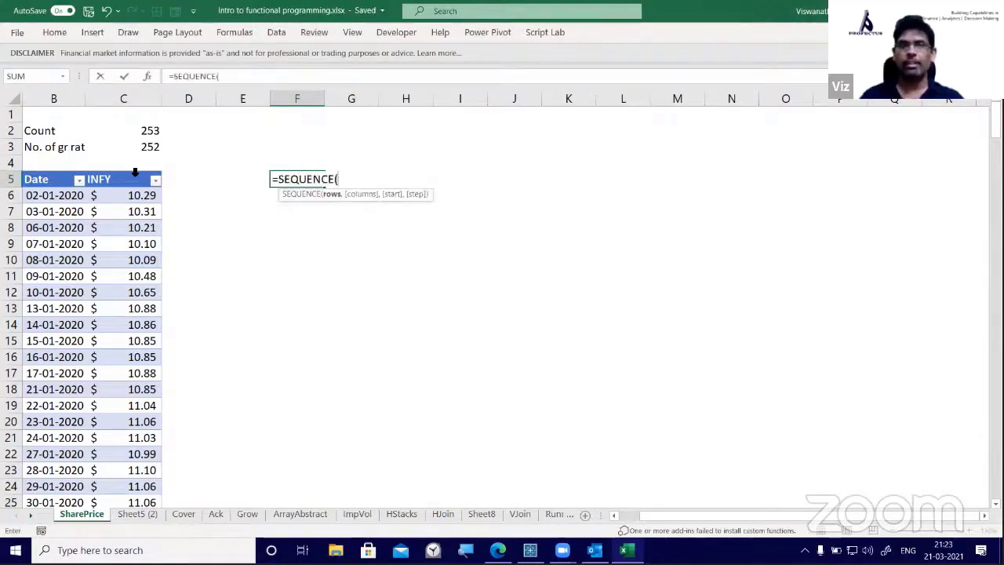
left_click(137, 150)
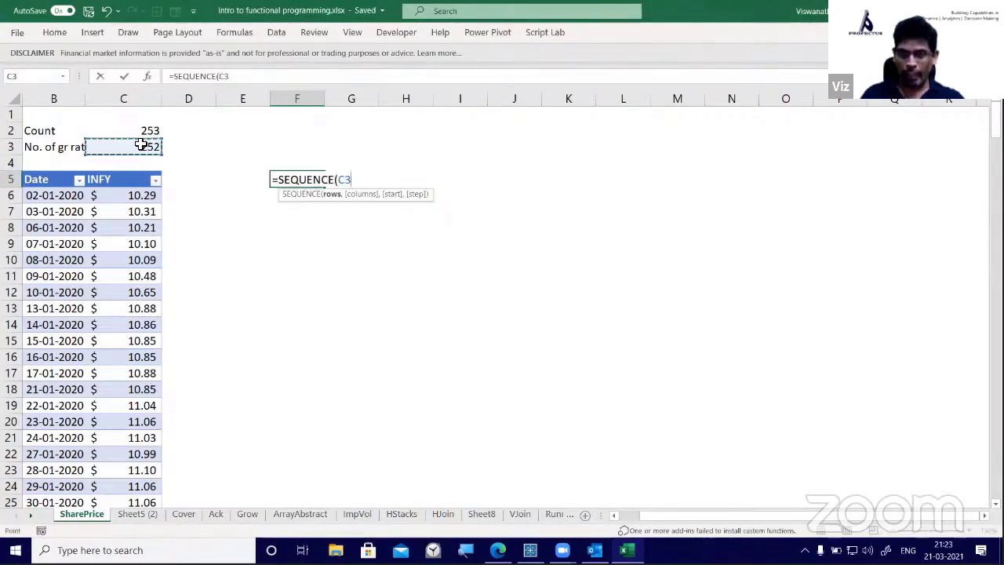
key("Escape")
Enter =INDEX(Table913[INFY],SEQUENCE(C3)) in F5 to spill the INFY prices without the last one
type("=ind")
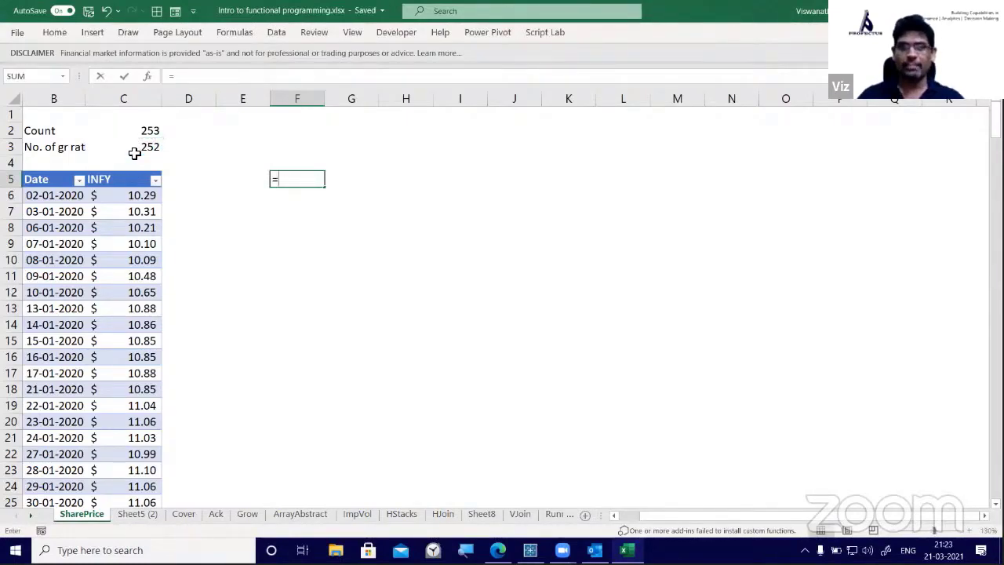
key("Tab")
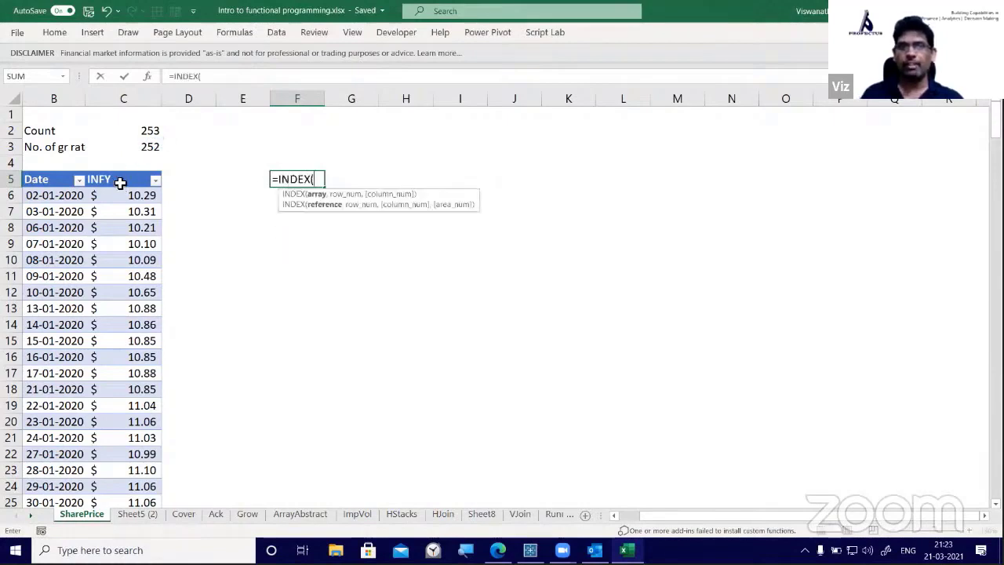
left_click(121, 181)
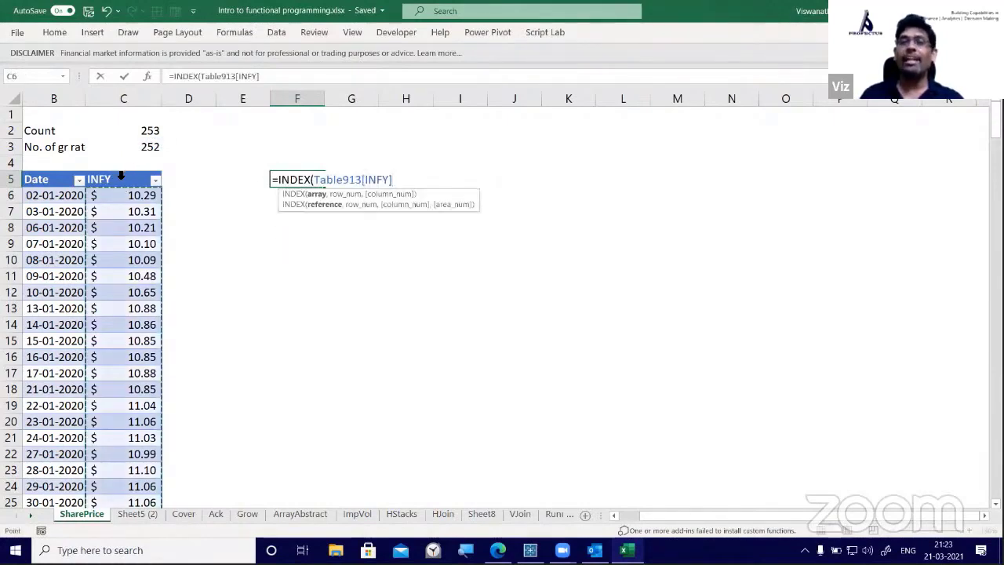
type(",")
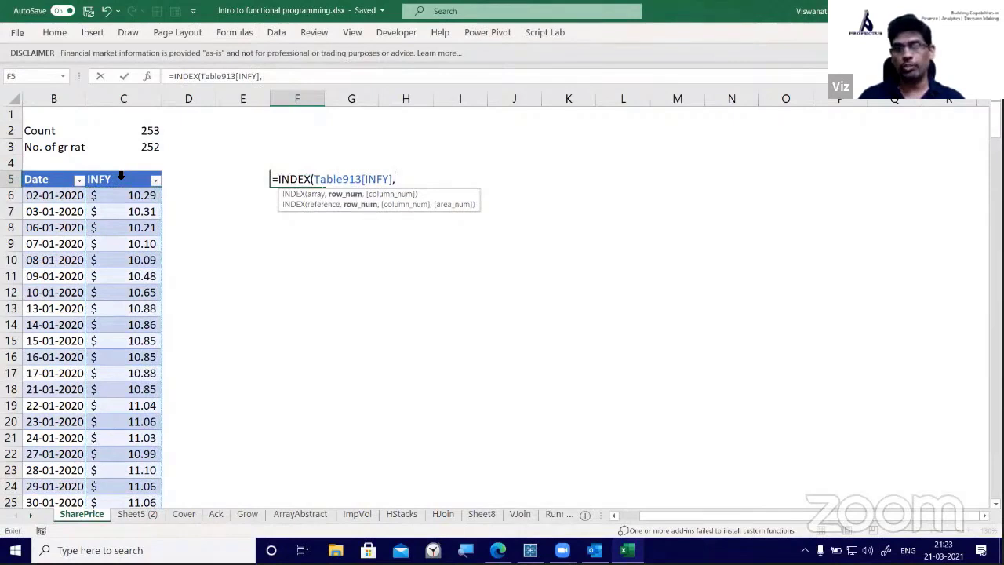
type("seq")
key("Tab")
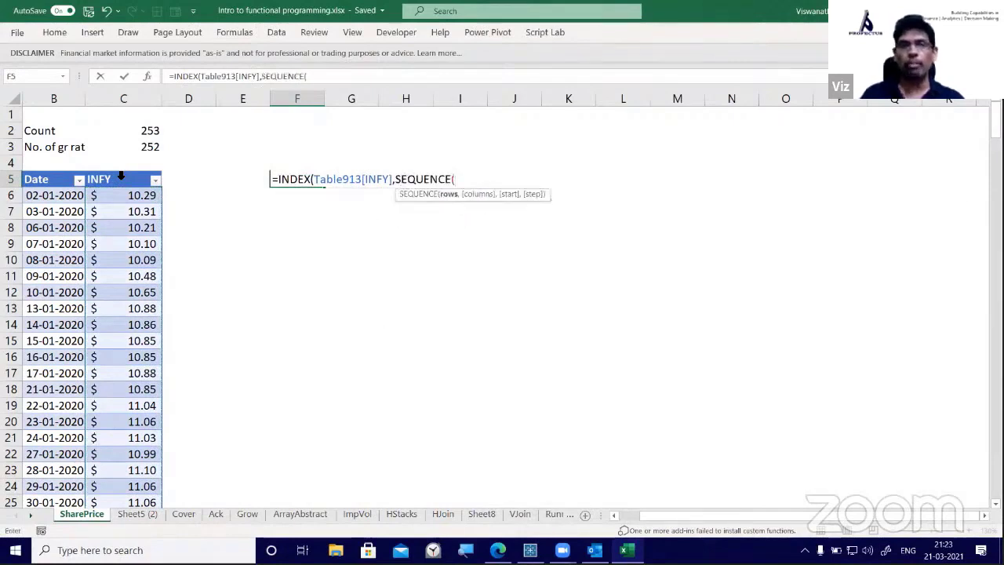
left_click(126, 151)
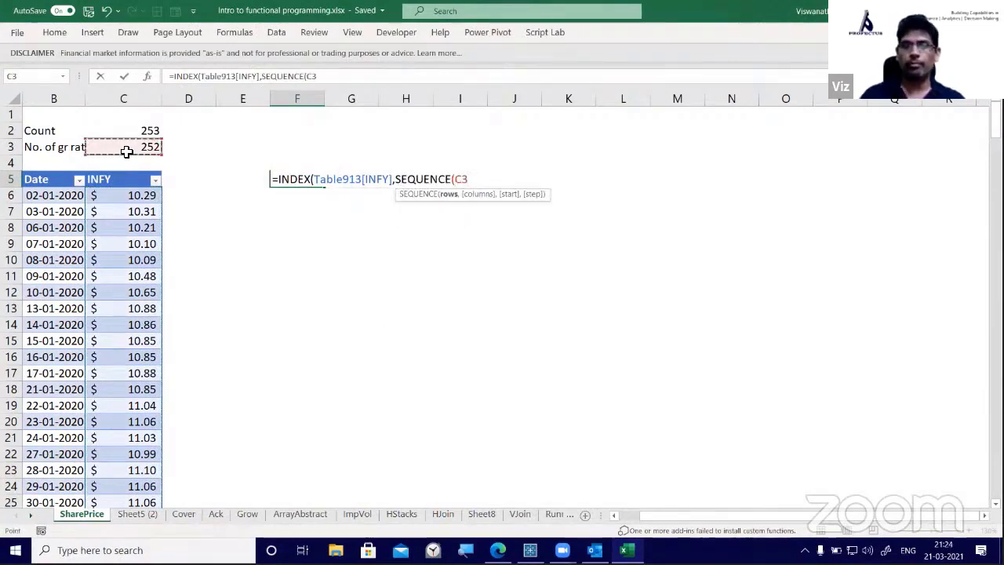
type(")")
key("Return")
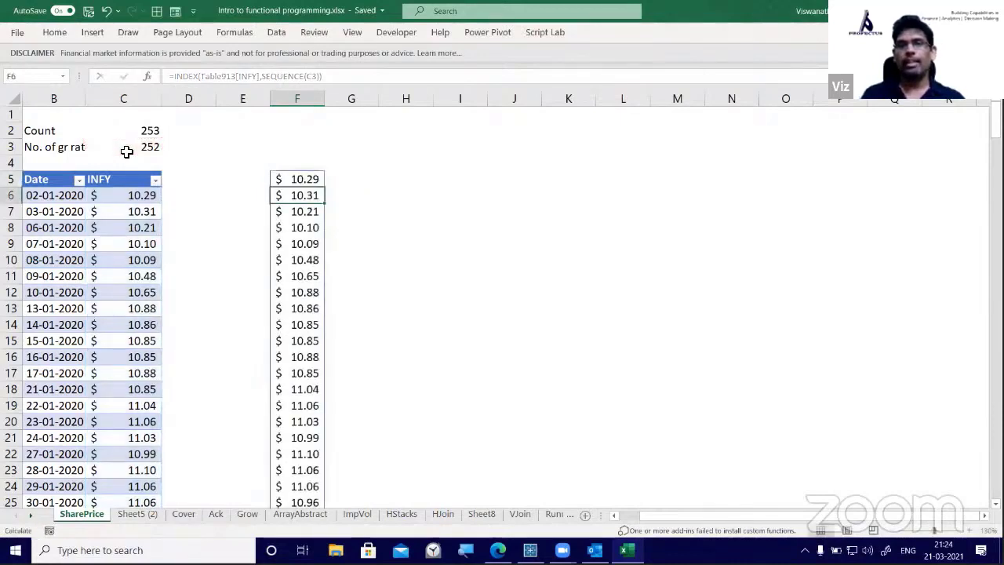
key("Up")
key("F2")
key("Escape")
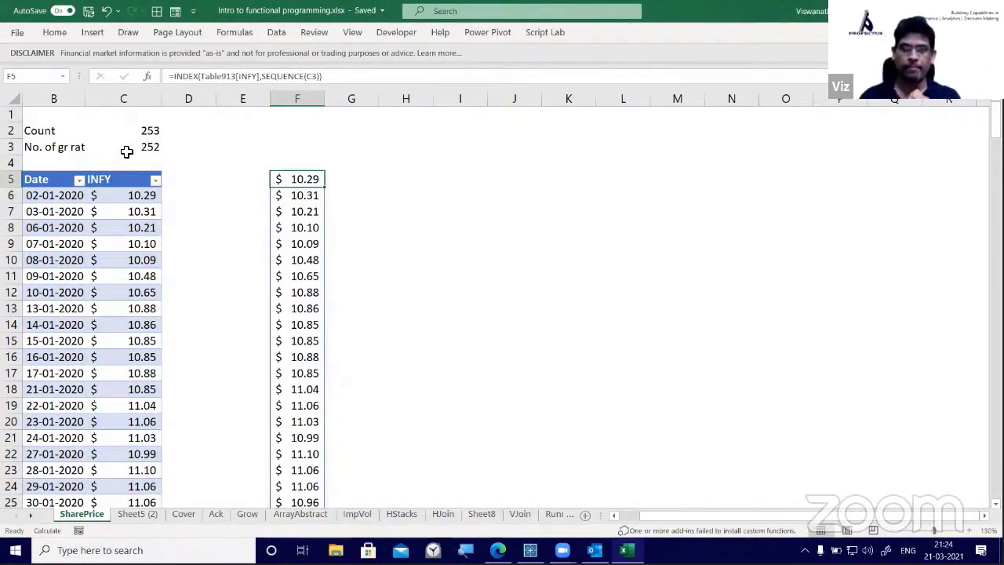
Enter =INDEX(Table913[INFY],SEQUENCE(C3,1,2)) in G5 to spill the INFY prices starting from the second one
key("Right")
type("=")
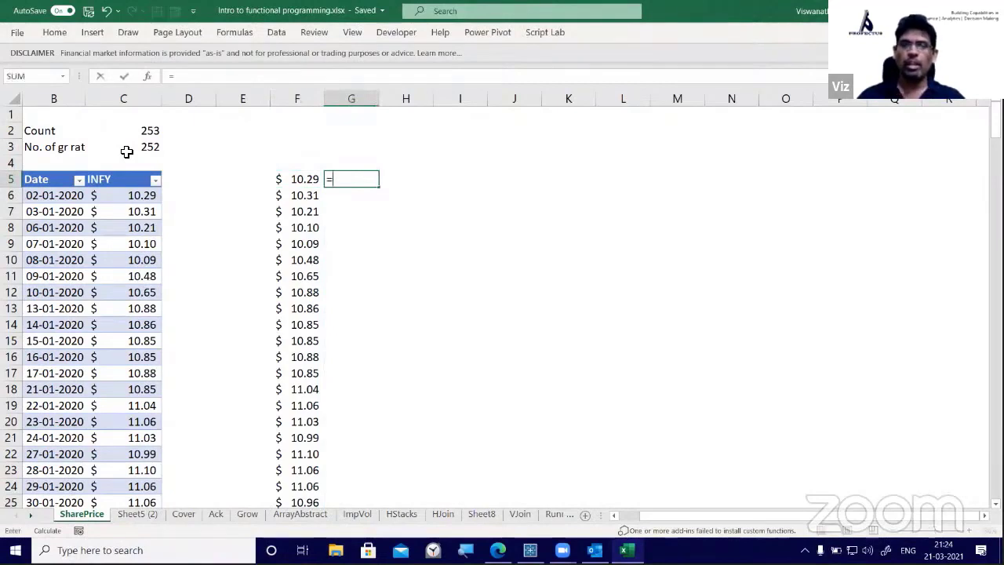
type("Index(")
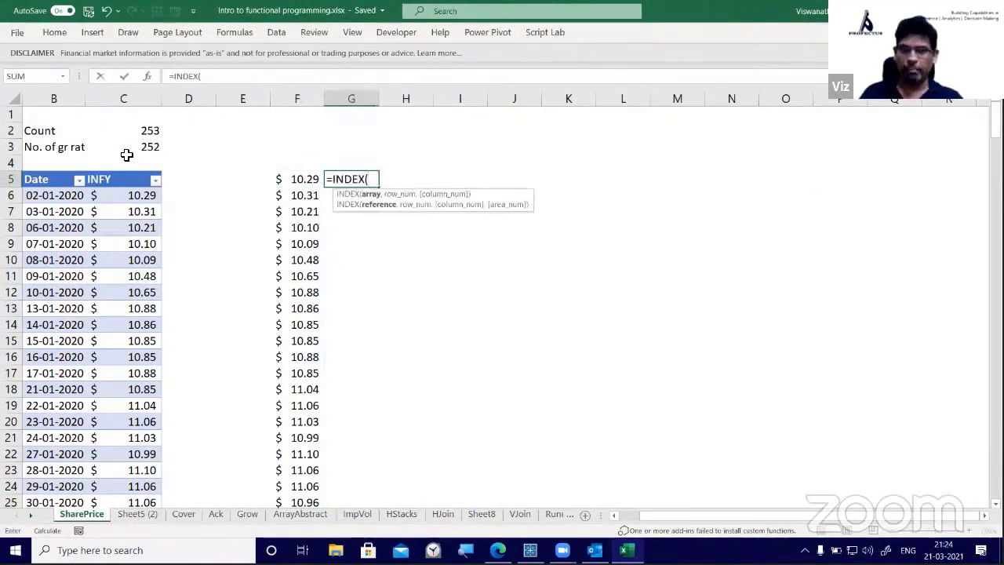
left_click(135, 174)
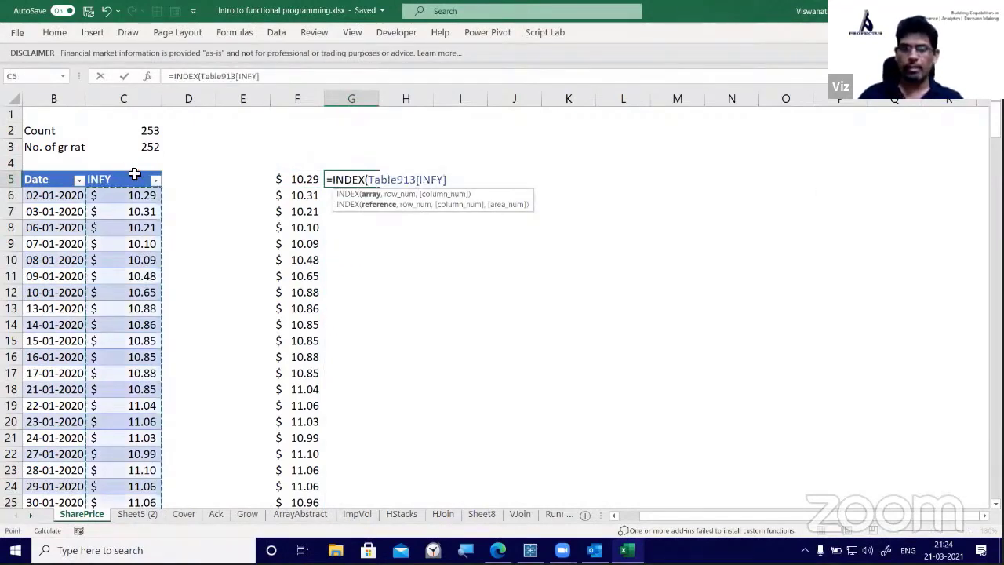
type(",")
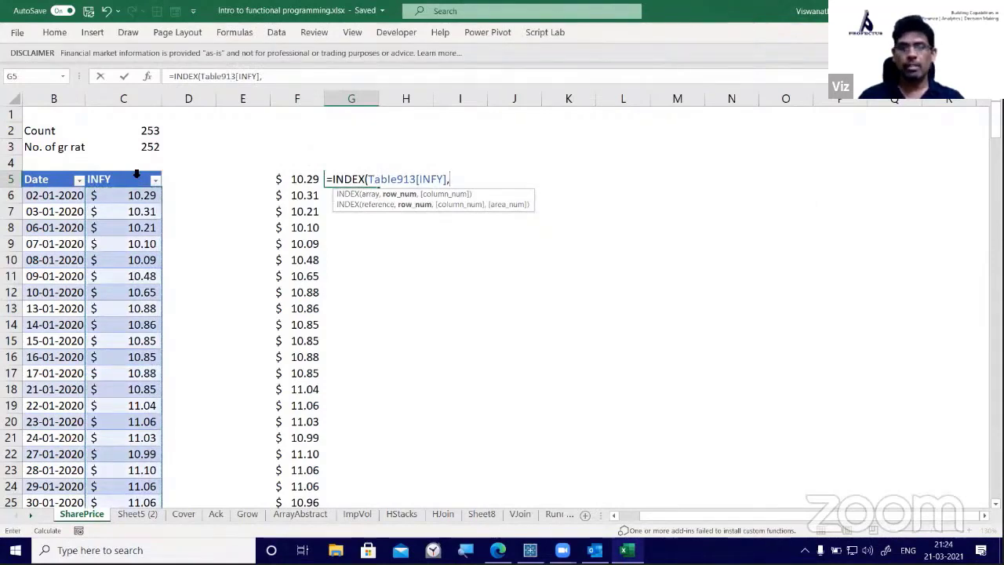
type("seq")
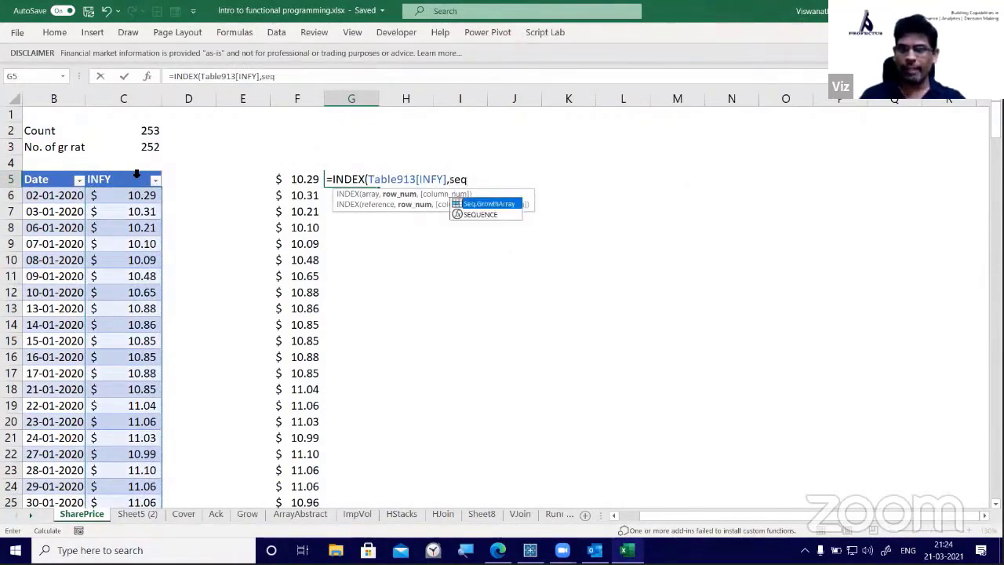
key("Down")
key("Tab")
left_click(142, 146)
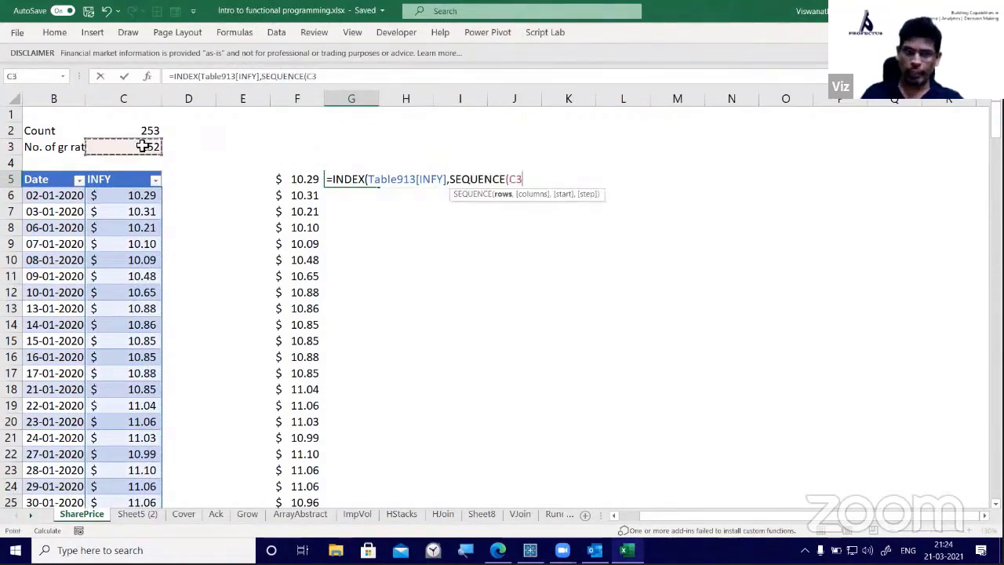
type(",1")
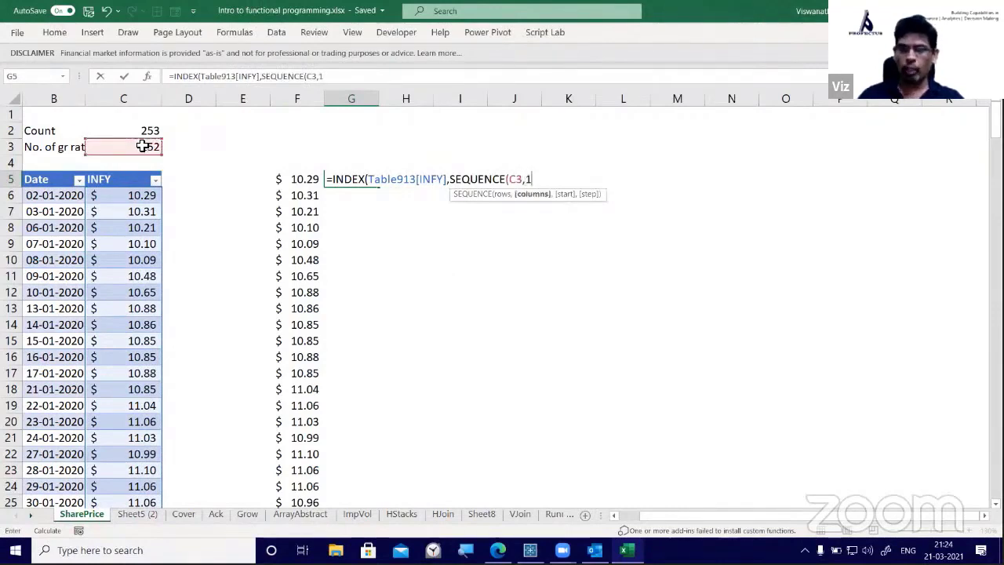
type(",")
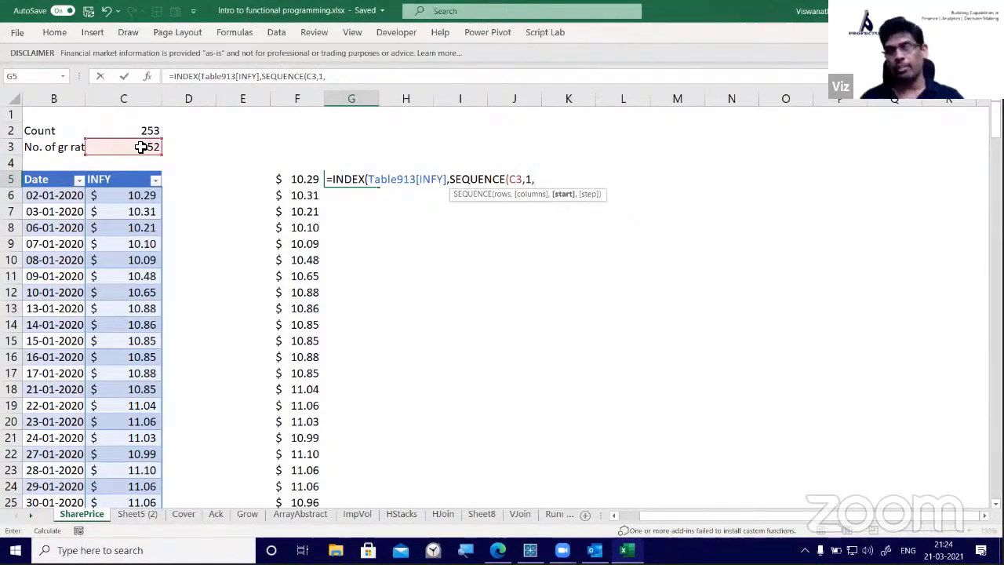
type("2")
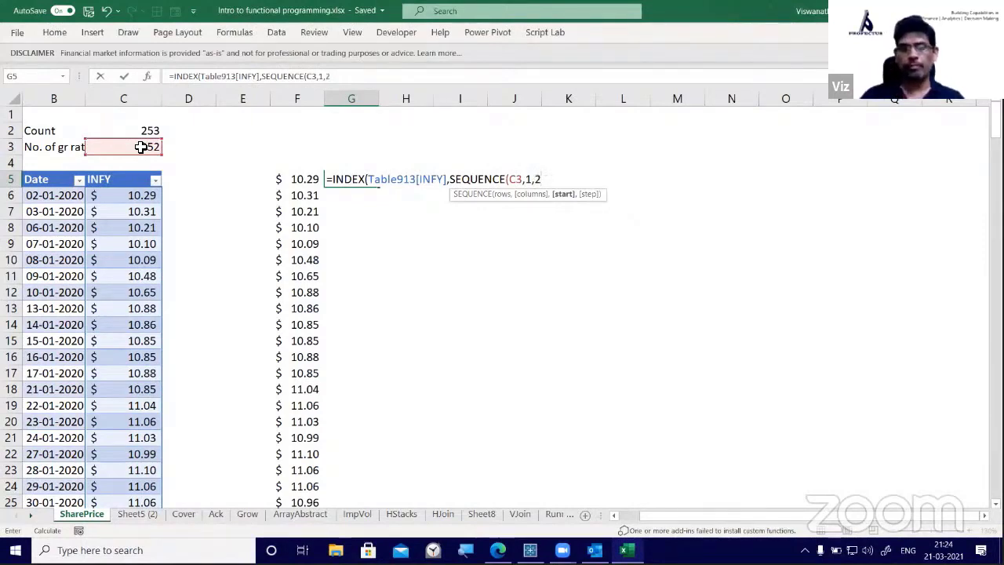
type("))")
key("Return")
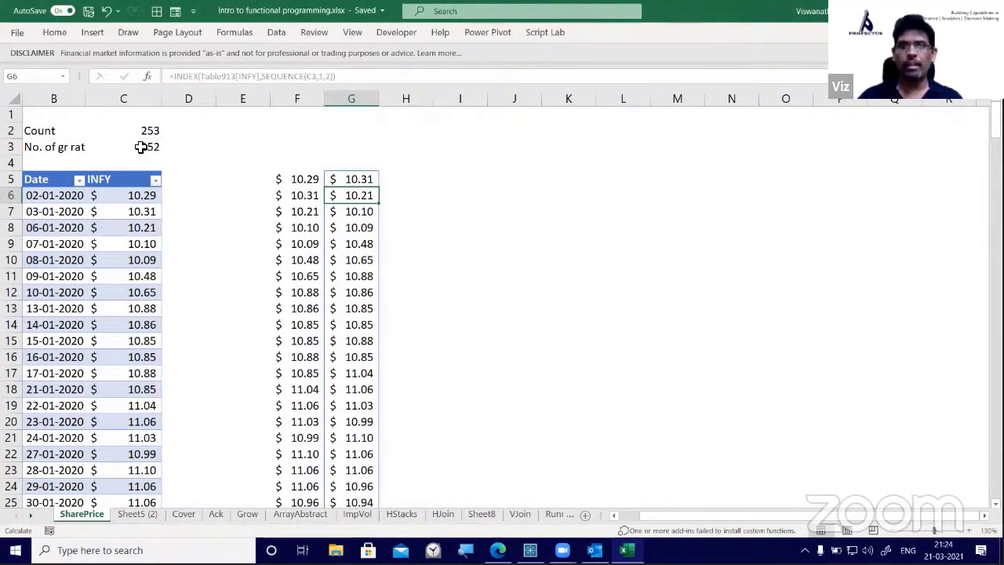
key("Up")
key("Right")
type("=")
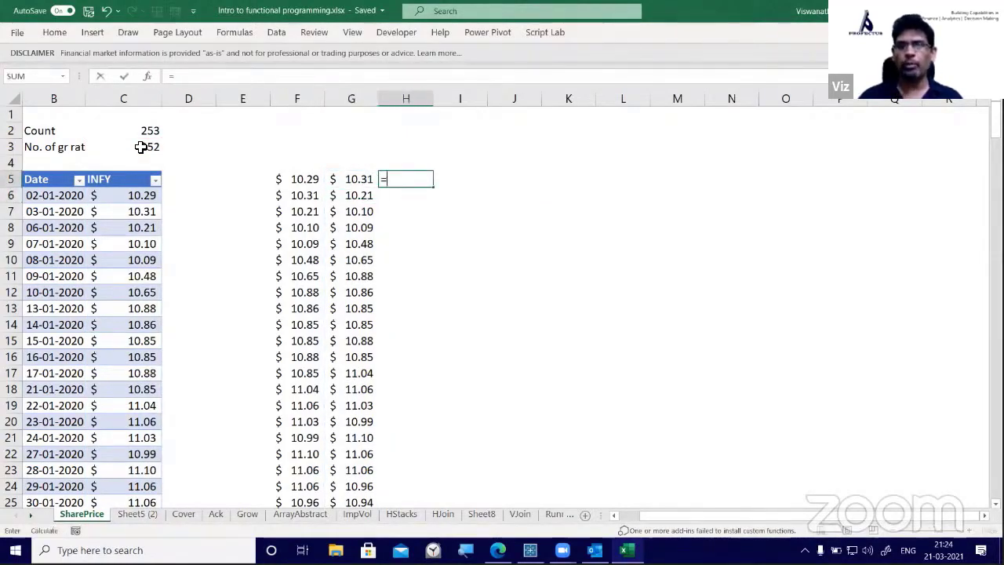
key("Left")
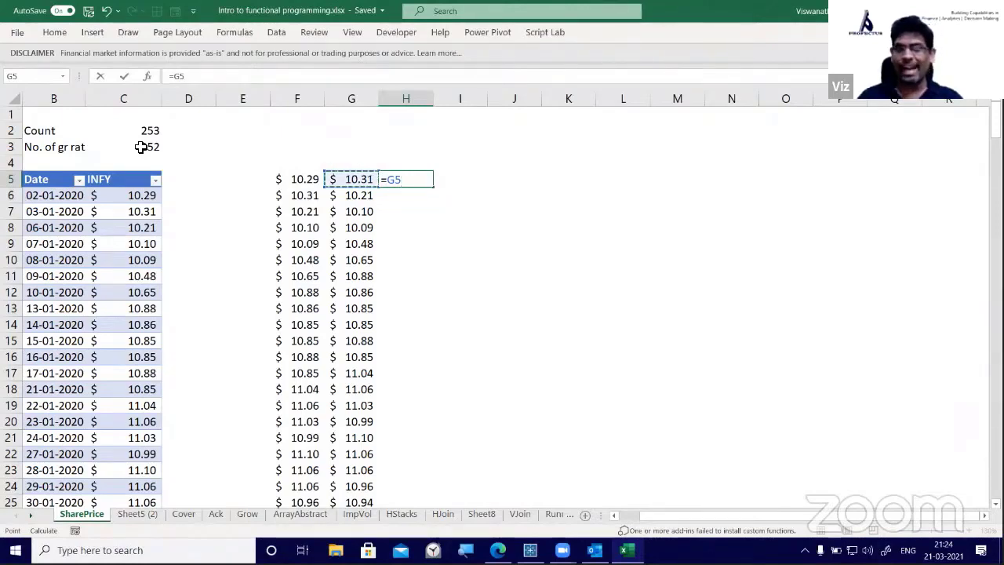
type("#")
key("Escape")
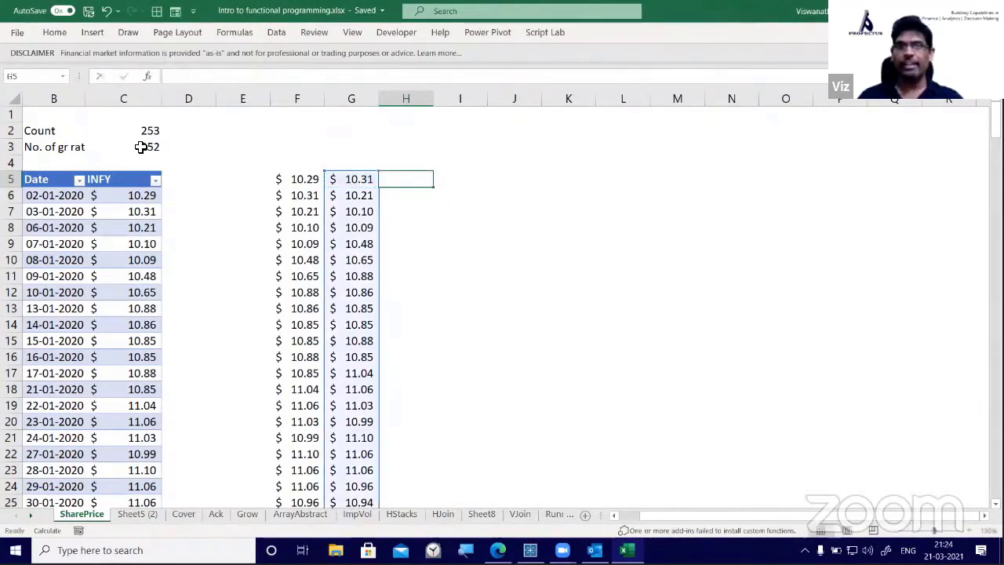
key("Left")
key("F2")
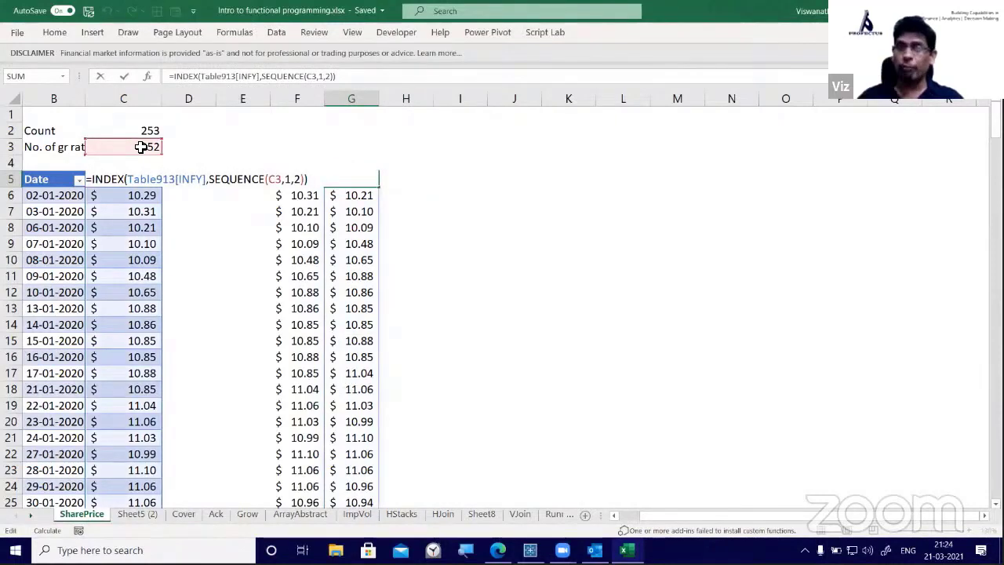
key("Escape")
Enter =G5#/F5# - 1 in H5 to calculate the growth rates from the two spilled price arrays
key("Right")
type("=")
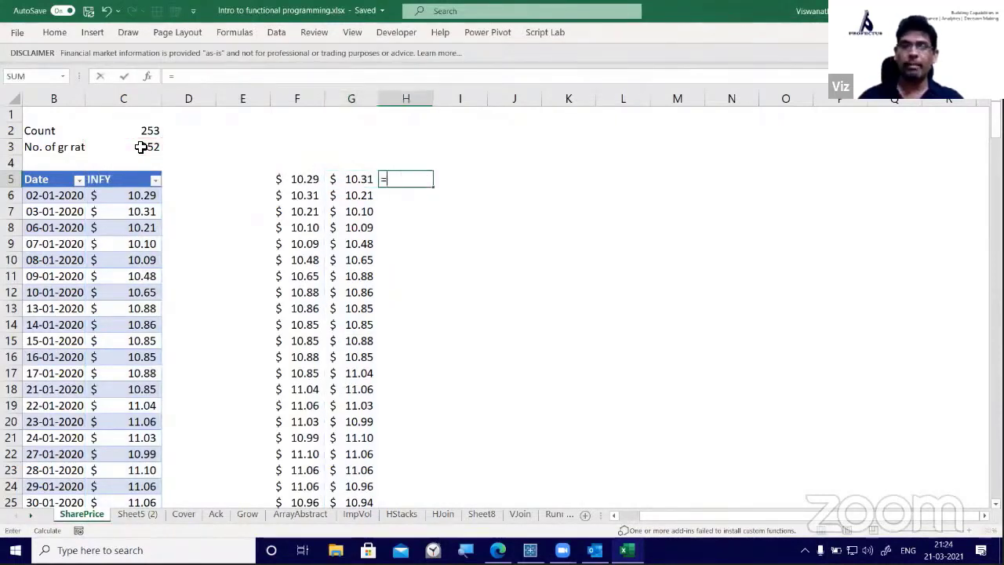
key("Left")
type("#")
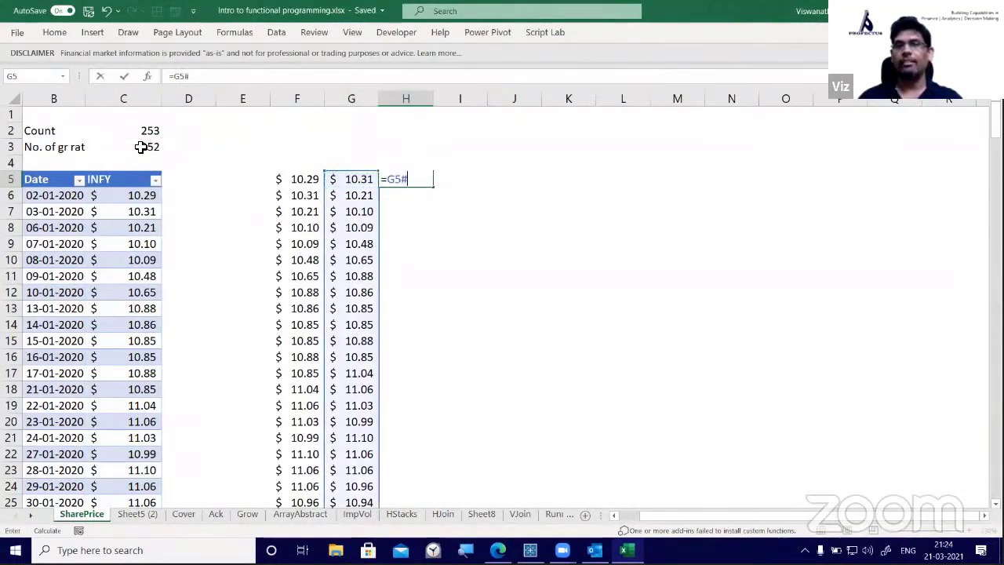
type("/")
key("Left")
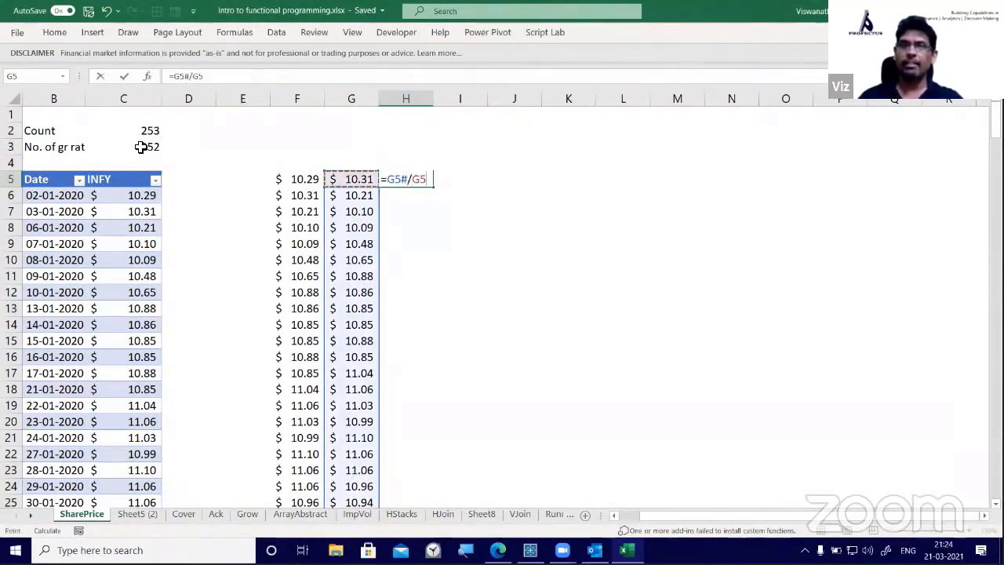
key("Left")
type("#")
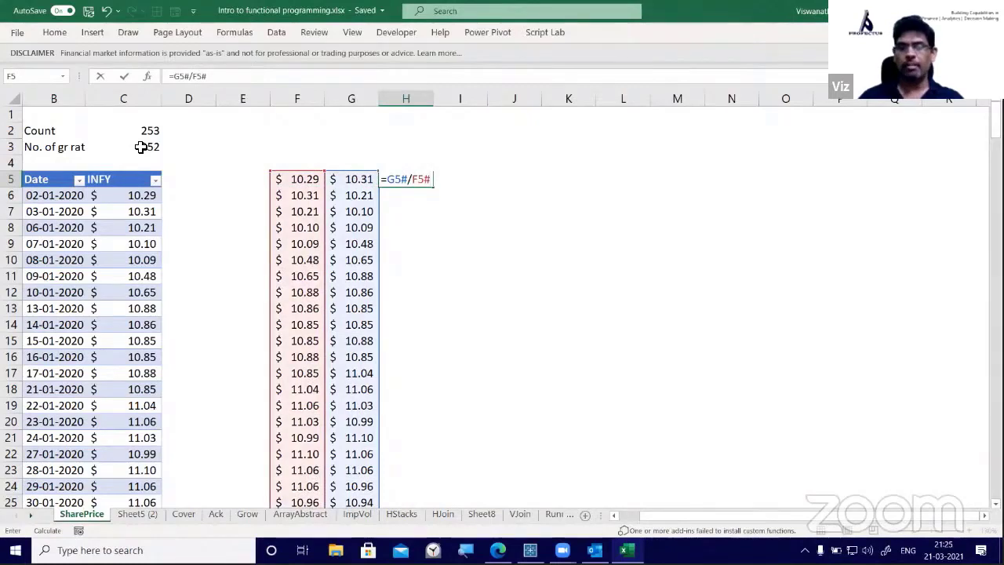
key("Return")
key("Up")
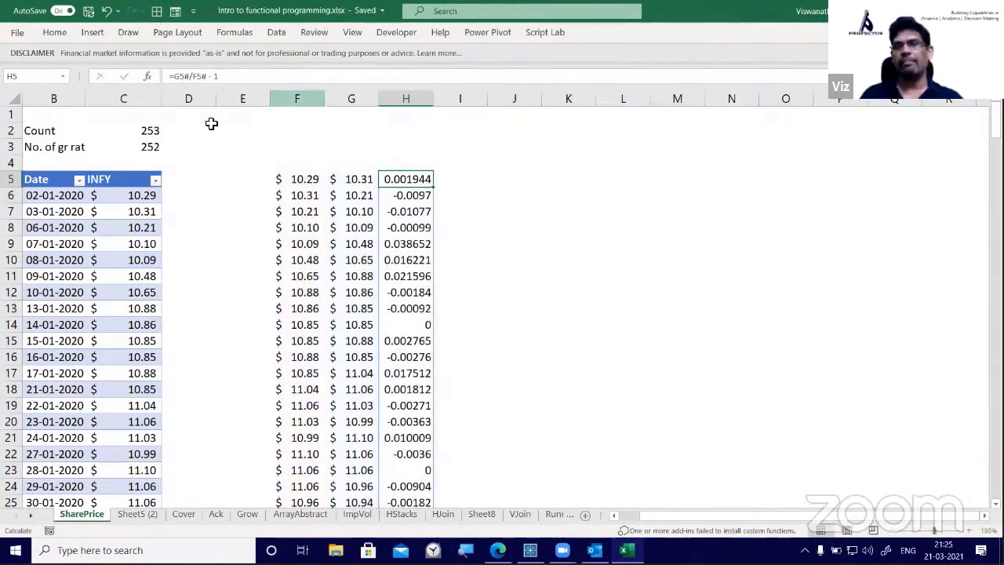
Format the growth rates in column H as percentages with one decimal place
left_click(401, 98)
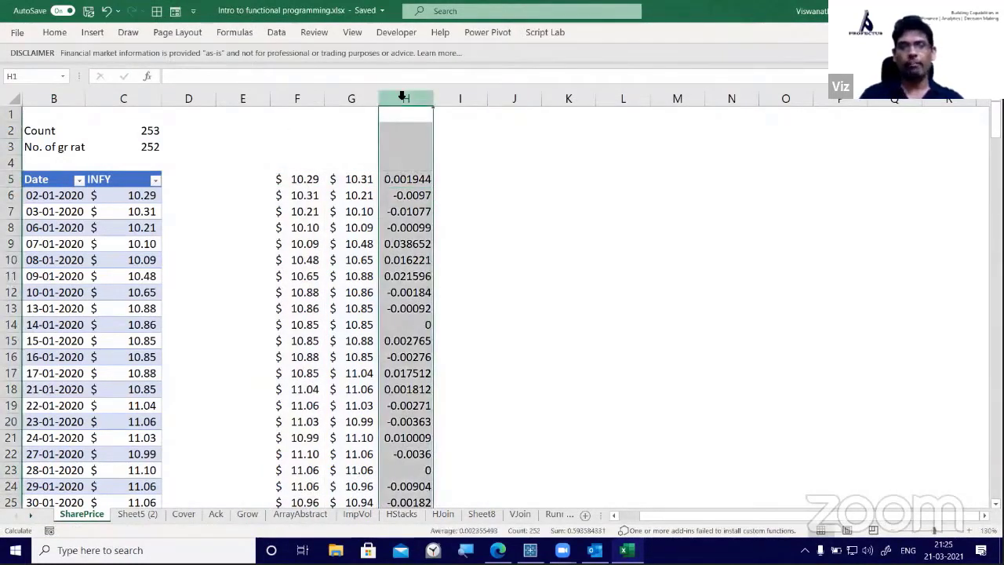
key("ctrl+shift+5")
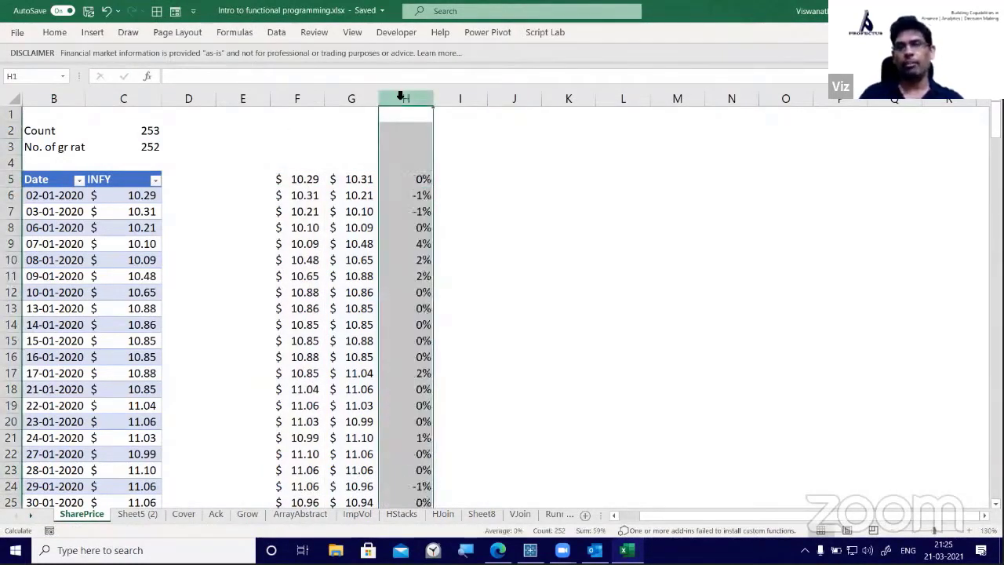
left_click(54, 32)
left_click(468, 79)
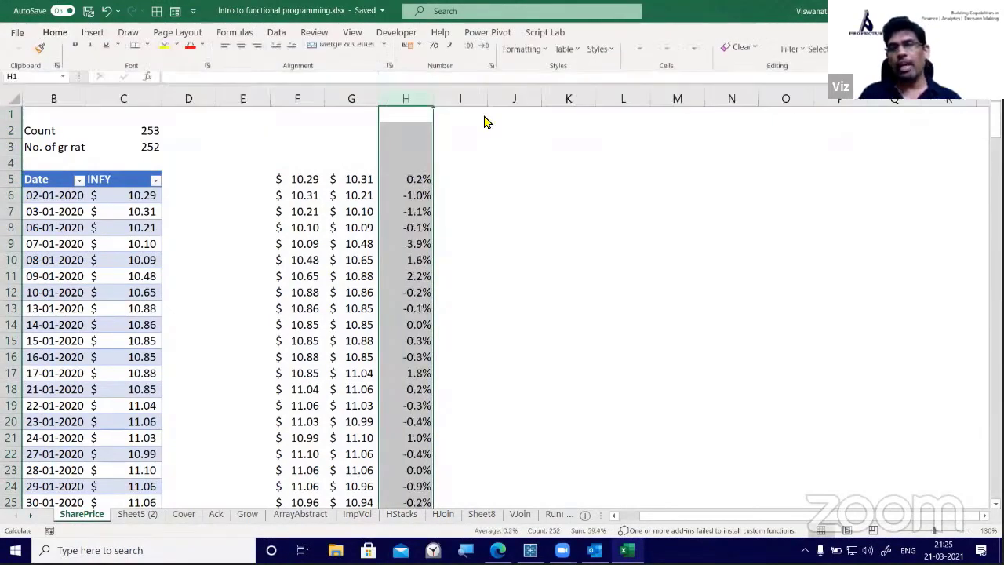
Review the INDEX and SEQUENCE formulas in F5 and G5 that feed the growth rates in H5
left_click(436, 178)
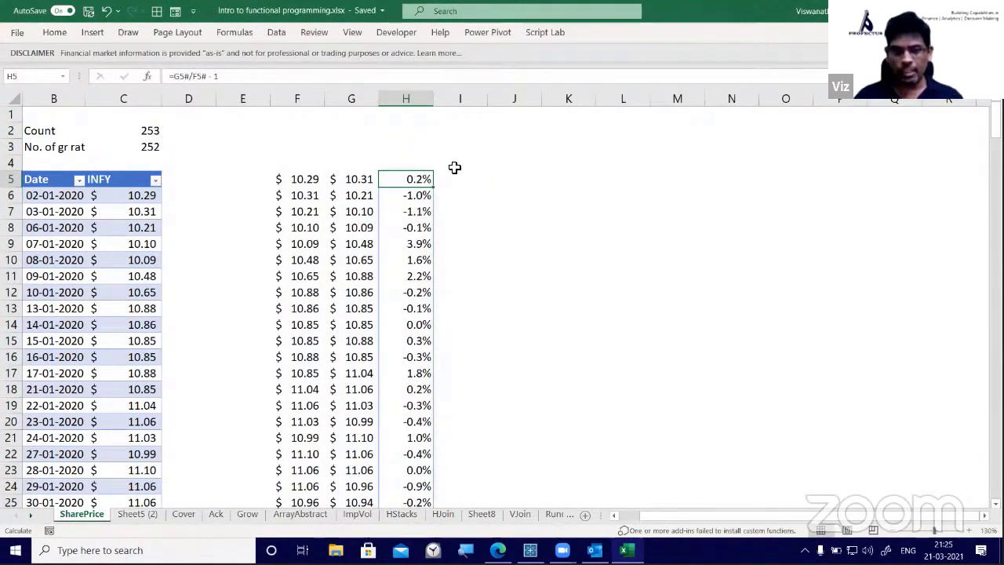
key("Left")
key("Left")
key("F2")
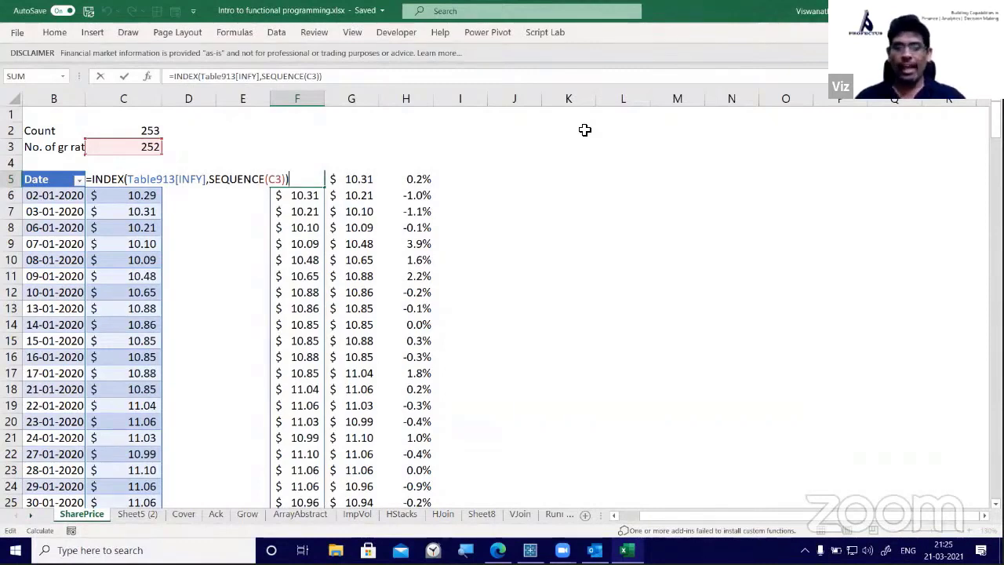
key("ctrl+Return")
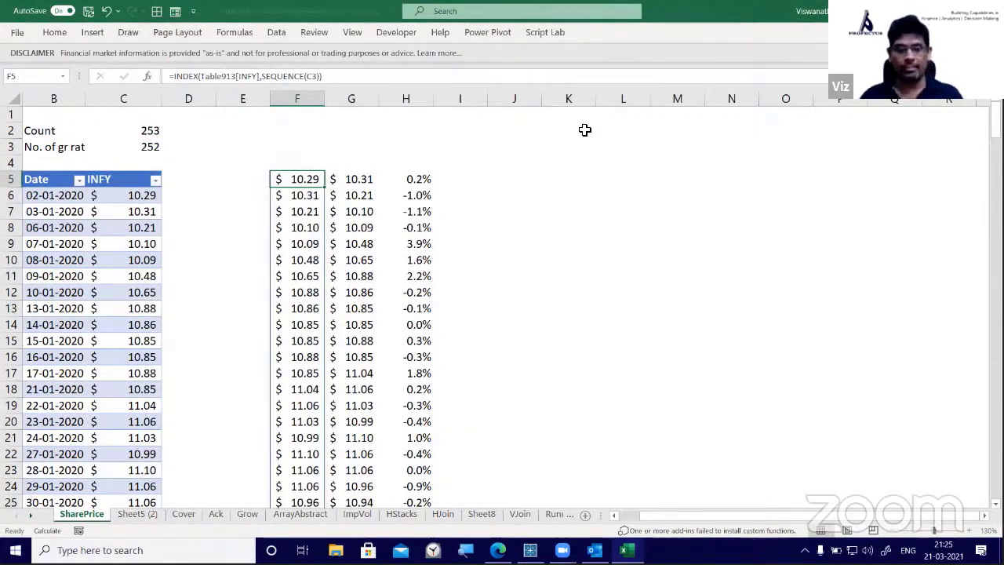
key("F2")
key("Escape")
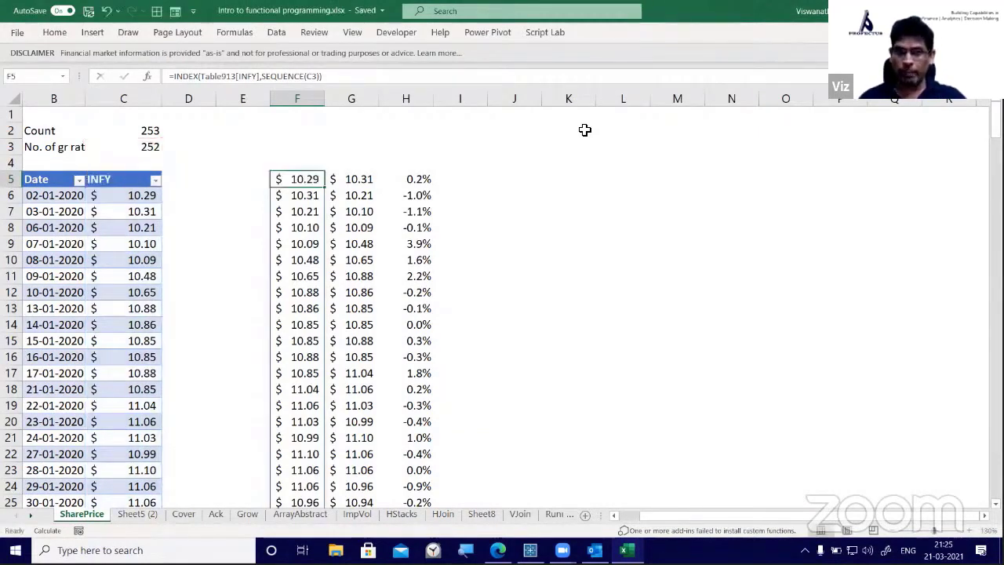
key("Right")
key("F2")
key("Escape")
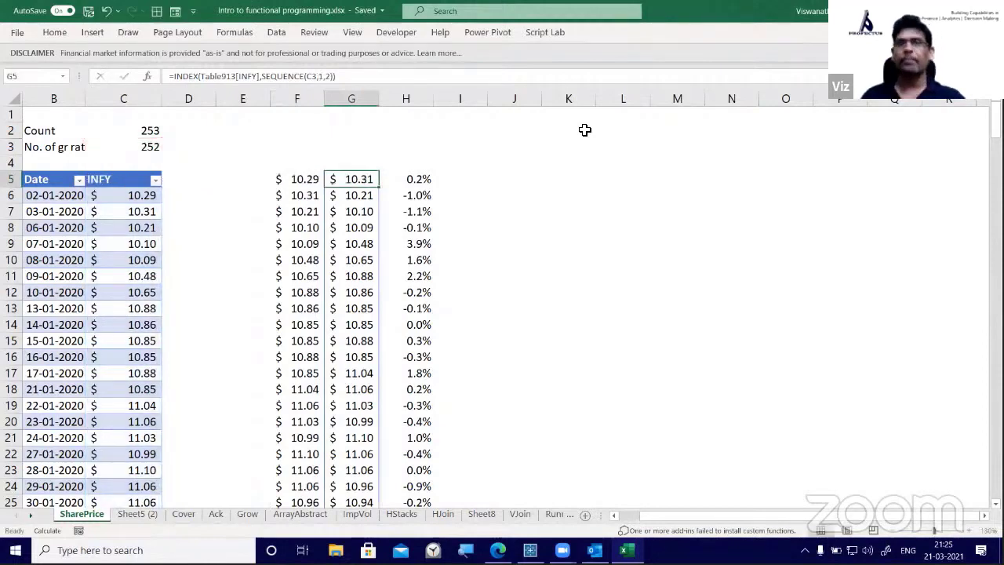
Clear the starting-price formula in F5 to test the dependent growth column, and undo the deletion
key("Left")
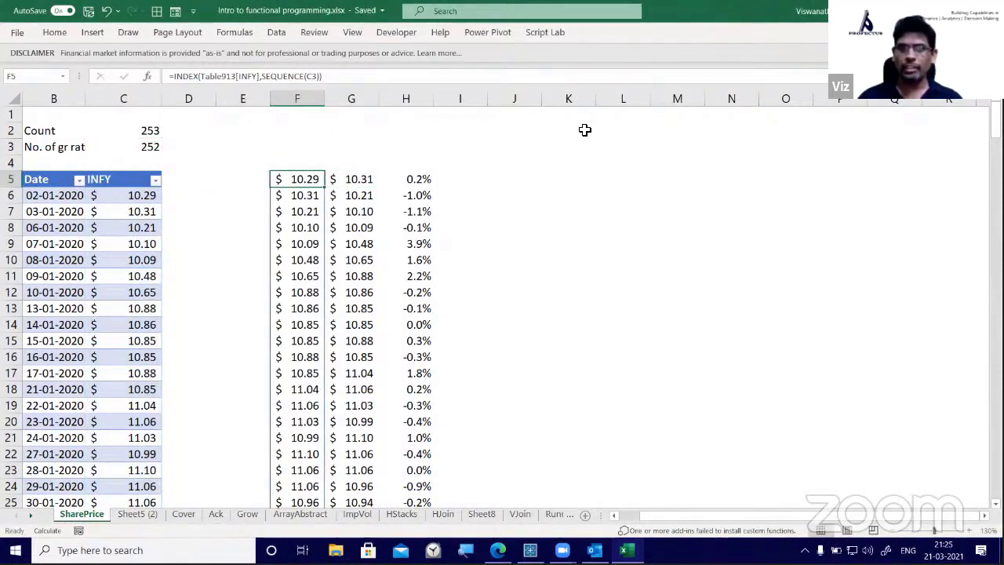
key("Delete")
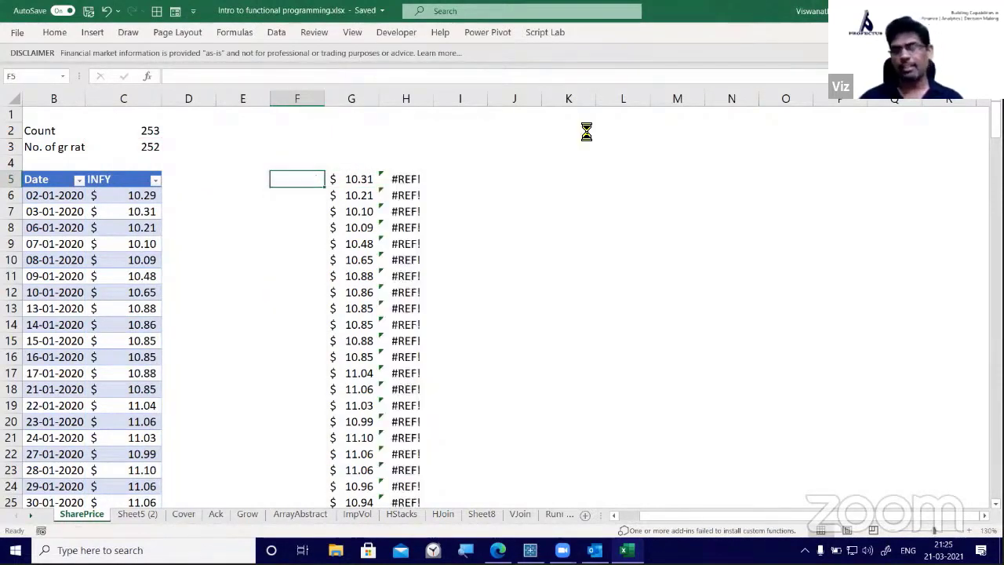
key("Right")
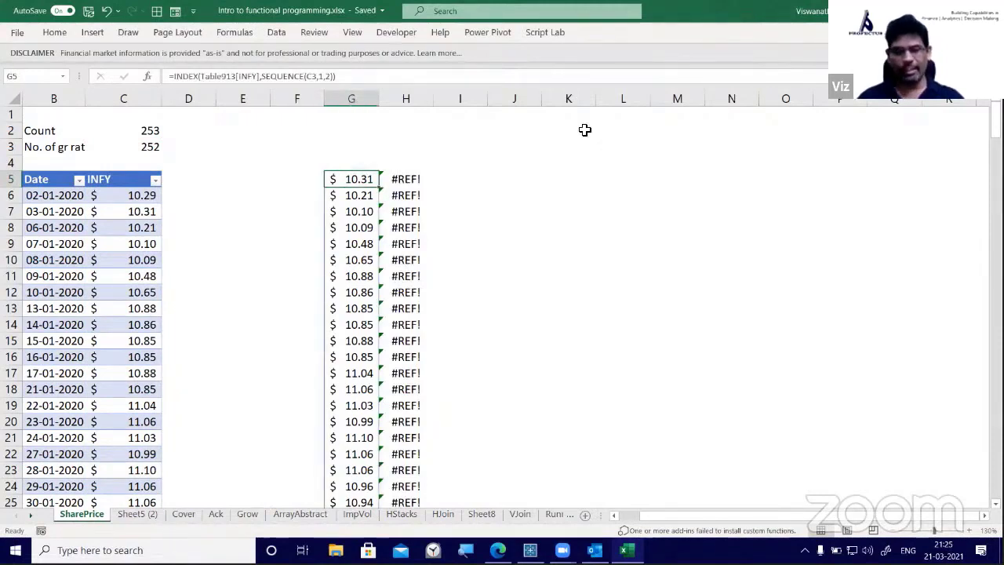
key("ctrl+z")
Begin a LET formula in J5 that defines Prices as the INFY column, Table913[INFY]
key("Right")
key("Right")
key("Right")
key("Right")
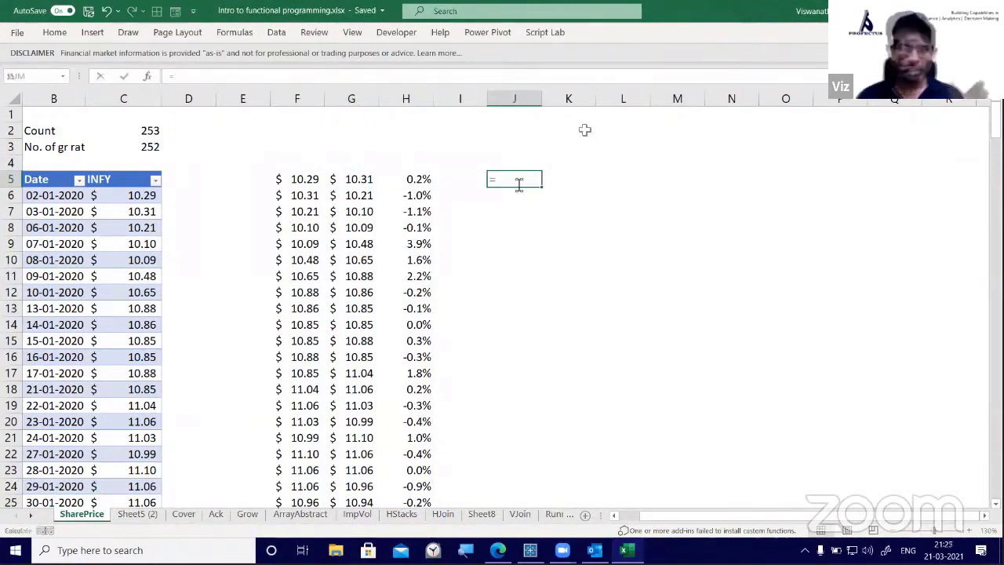
type("=")
type("L")
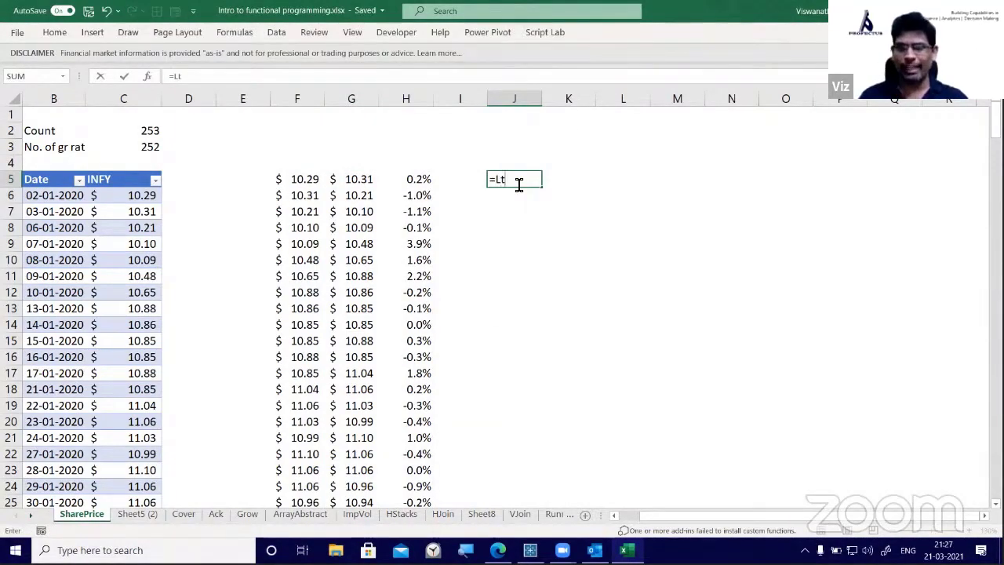
type("et(")
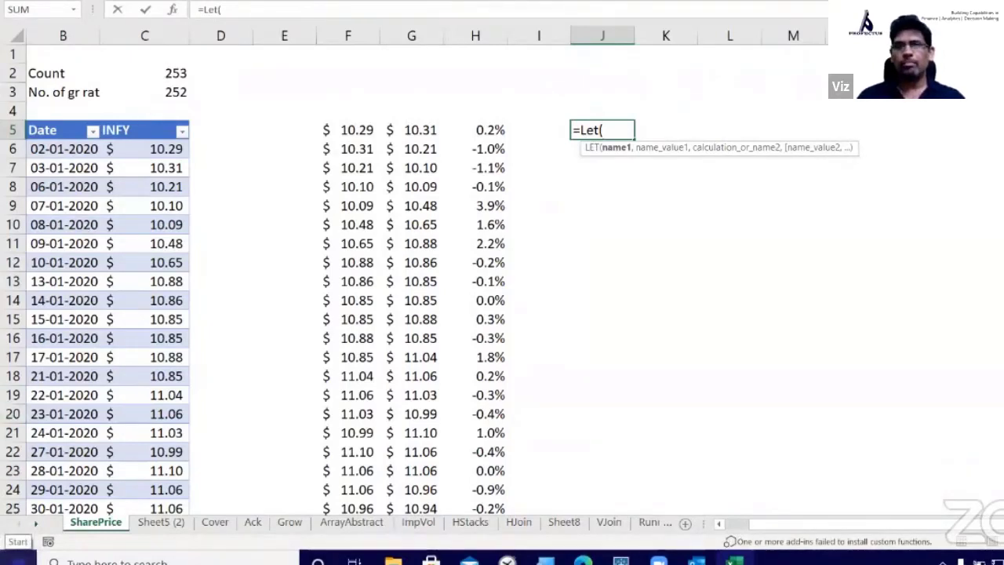
type("Prices,")
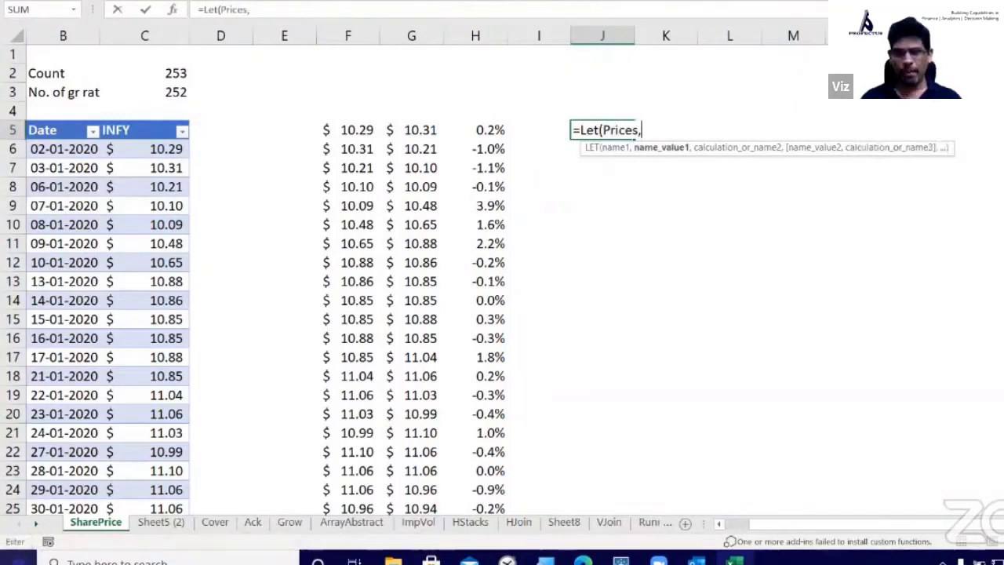
left_click(167, 123)
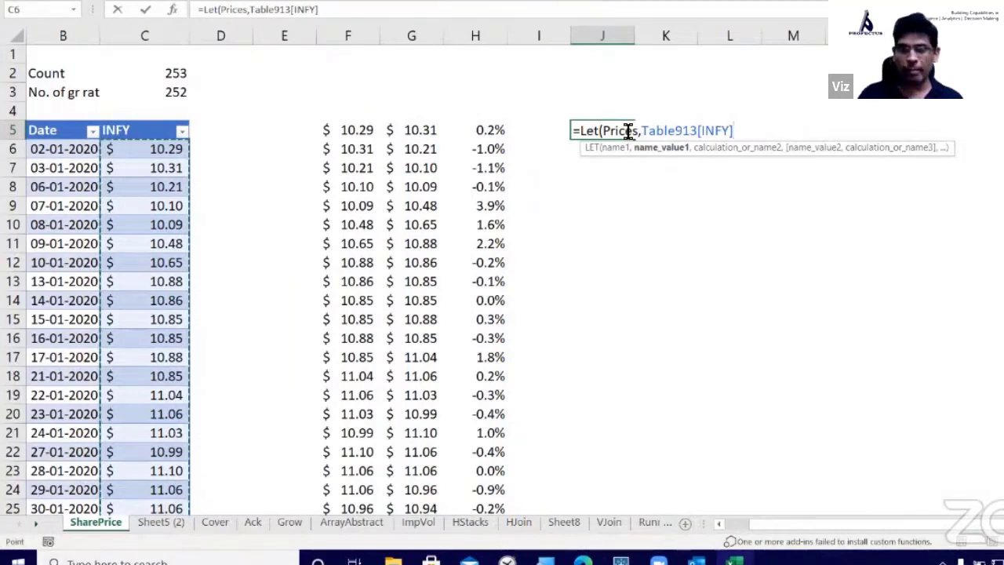
type(",")
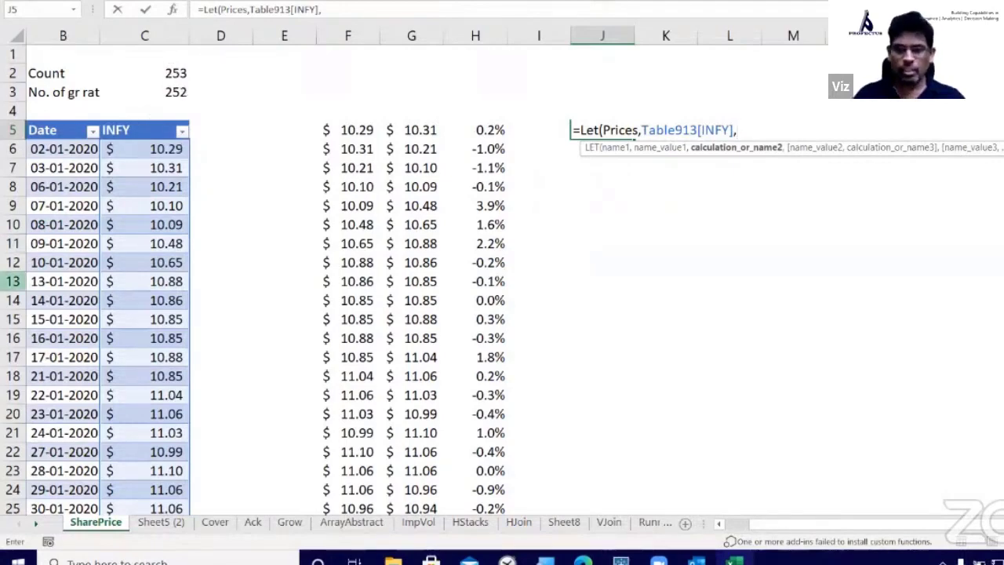
On a new line of the LET formula, define PrCount as Count(Prices)
key("alt+Return")
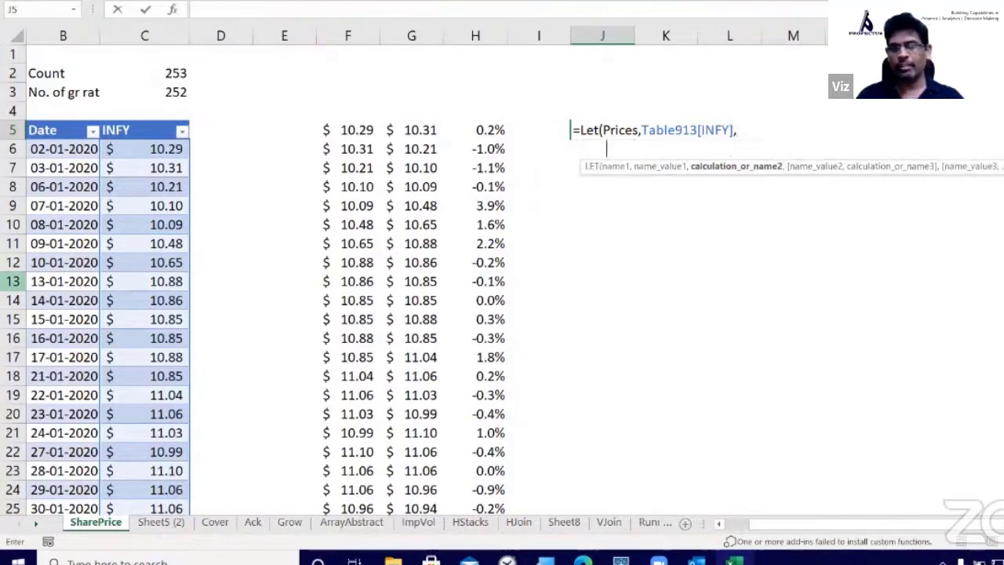
type("Pr")
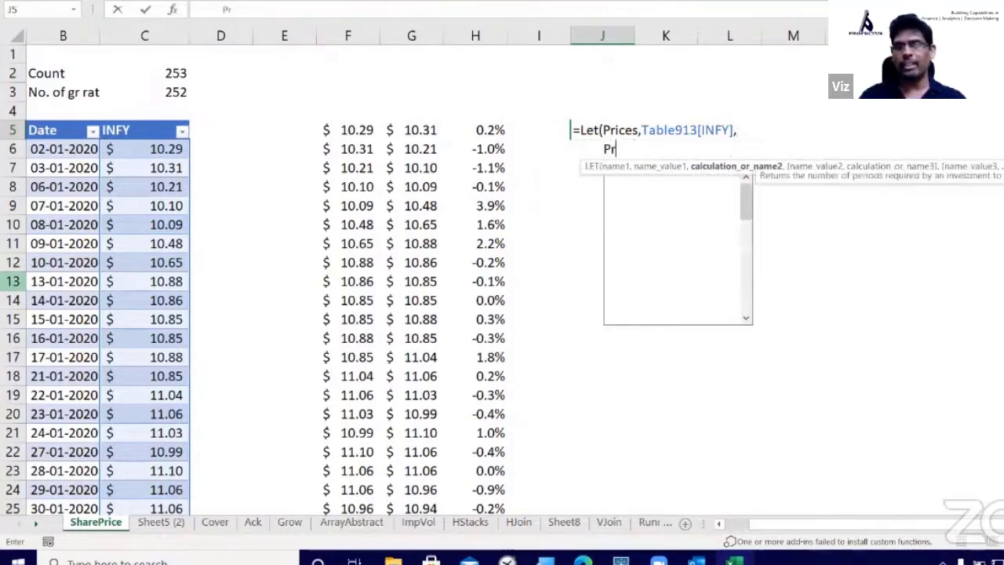
type("Count,Count(")
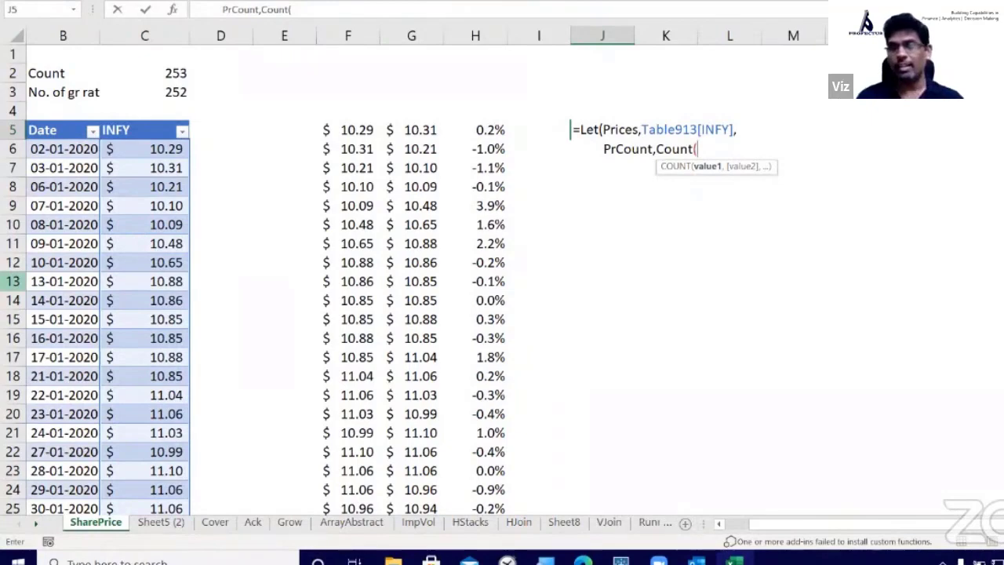
type("Prices),")
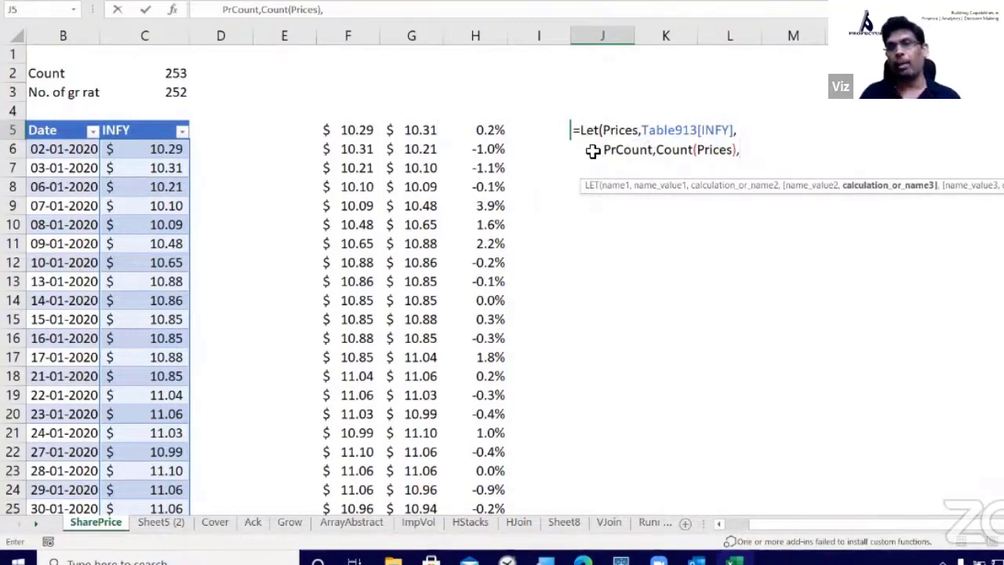
On the following line of the LET formula, define Ngrowth as PrCount-1
key("alt+Return")
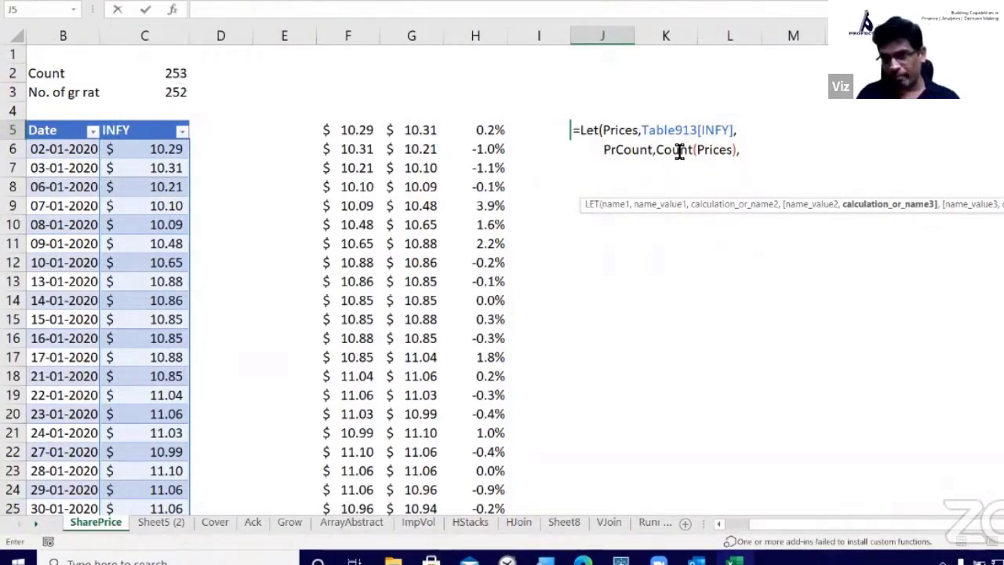
type("N")
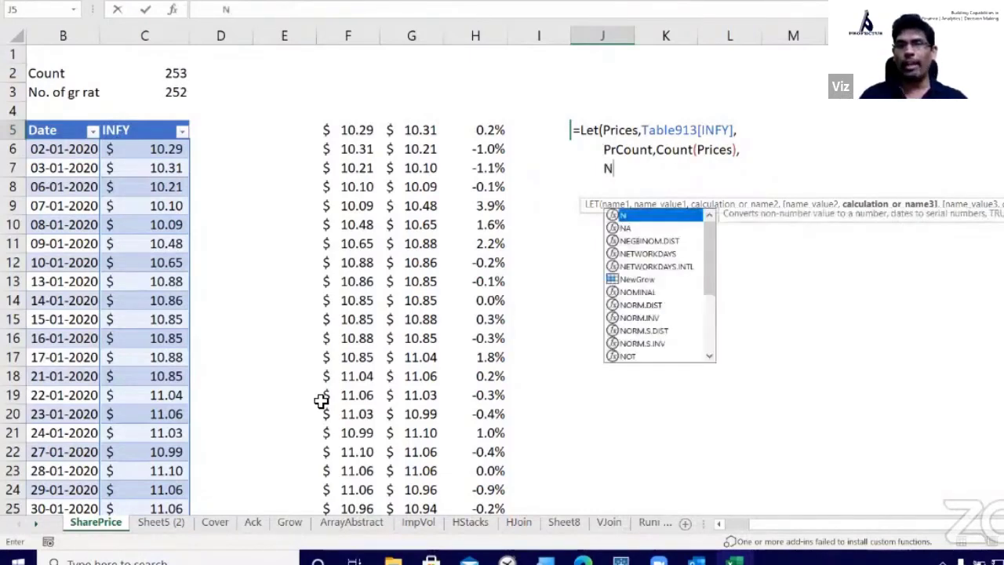
type("growth,")
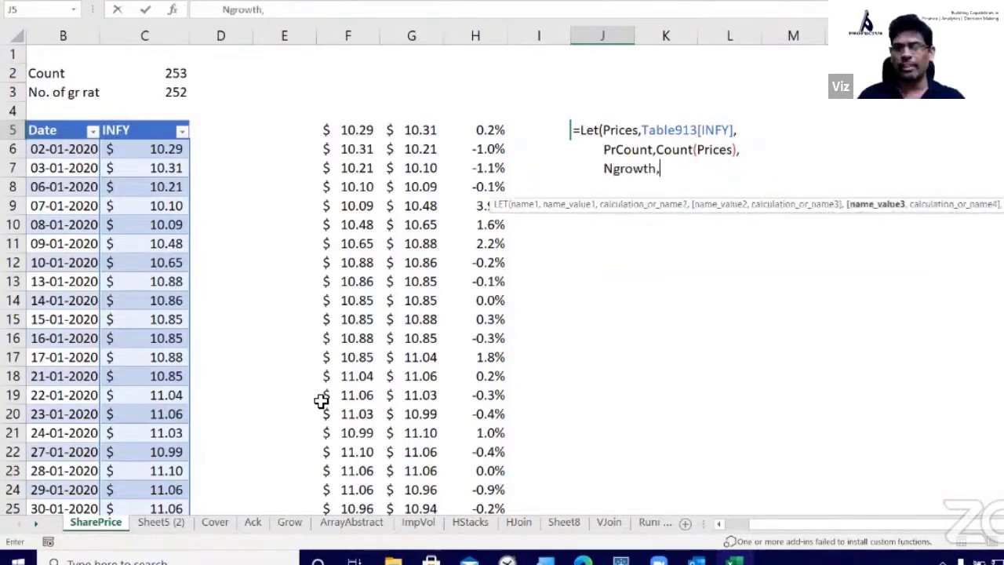
type("P")
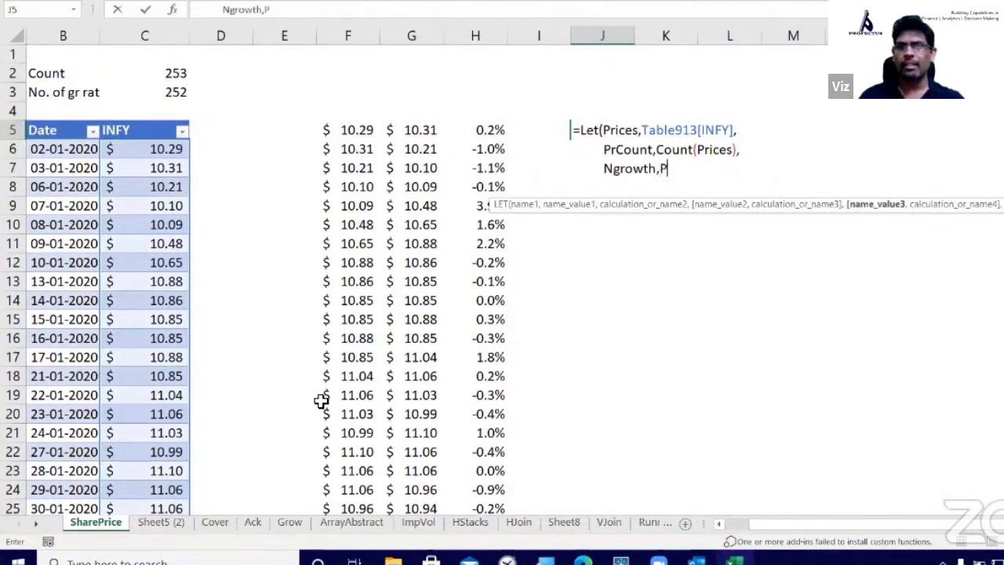
type("rCount")
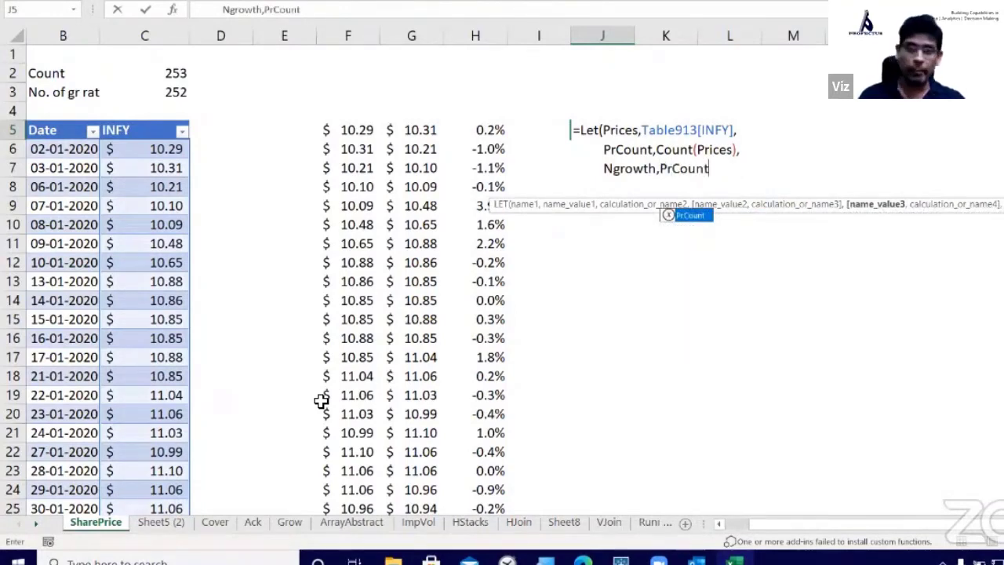
type("-1")
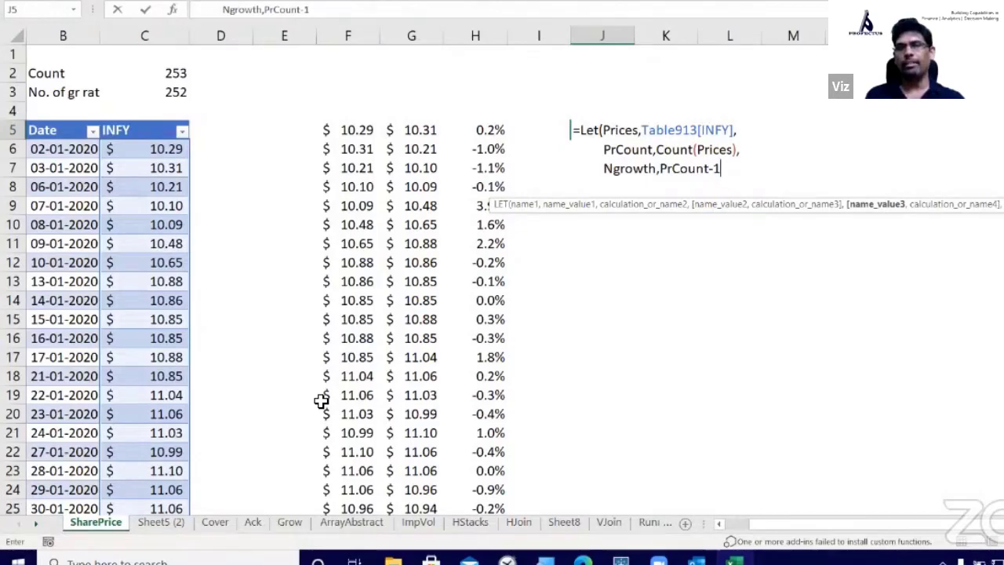
type(",")
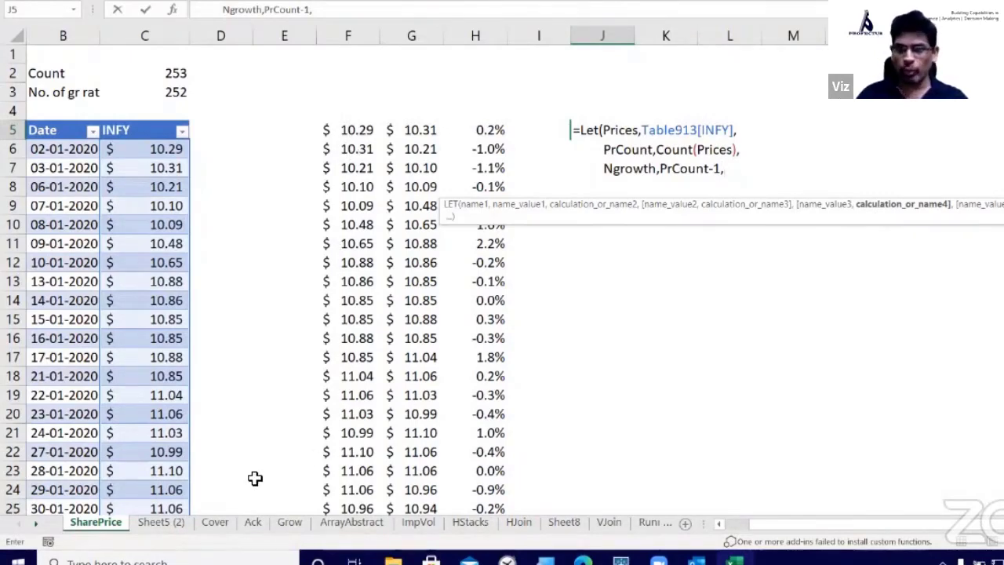
On a new line of the LET formula, define StPrice as Index(Prices,SEQUENCE(Ngrowth))
key("alt+Return")
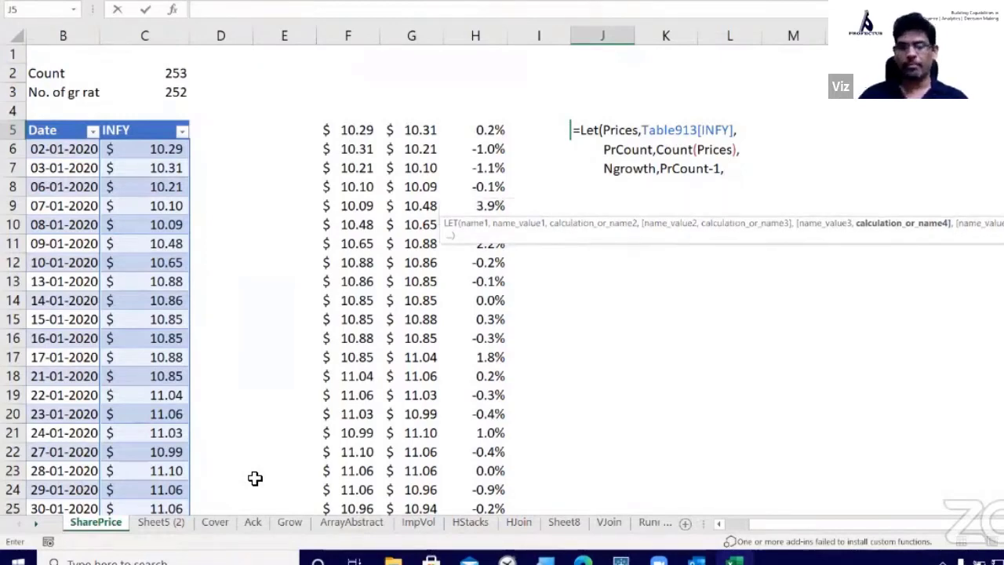
type("StPri")
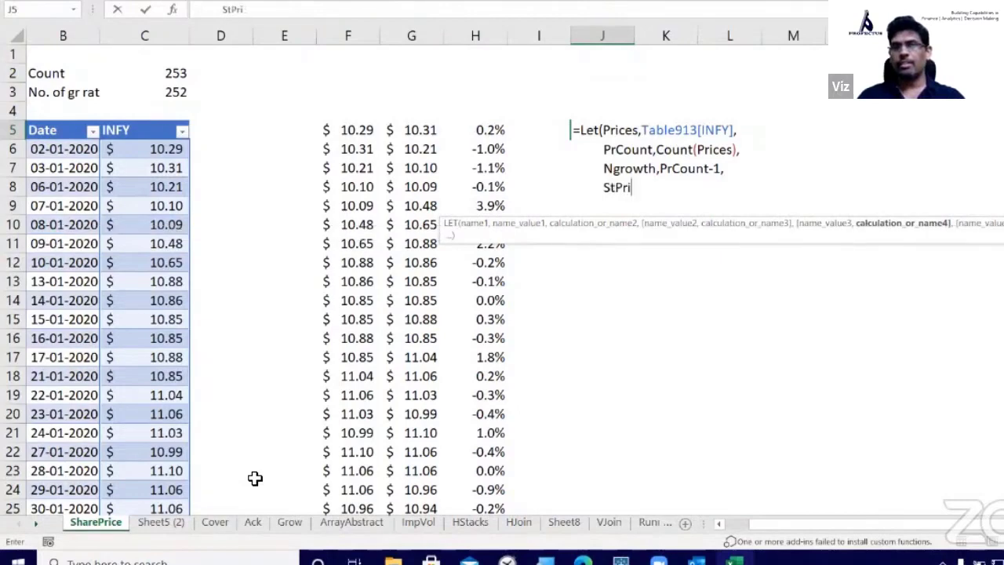
type("ce,Index(Prices,Sequ")
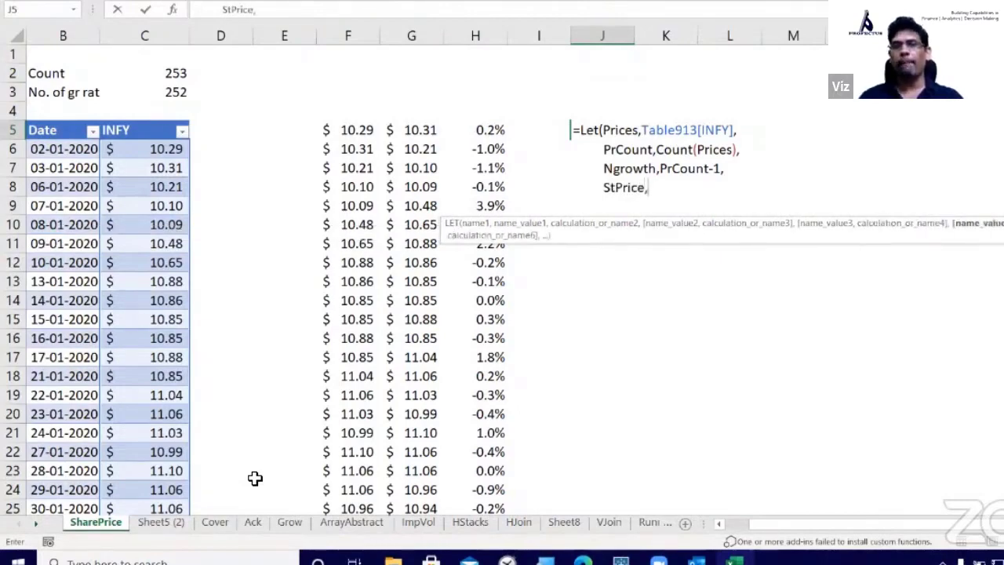
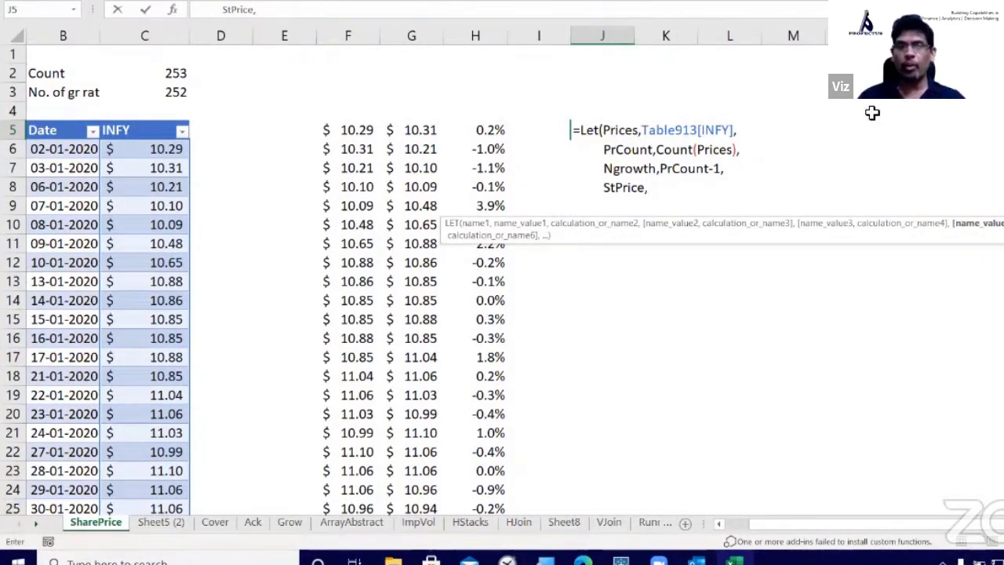
type("Index(P")
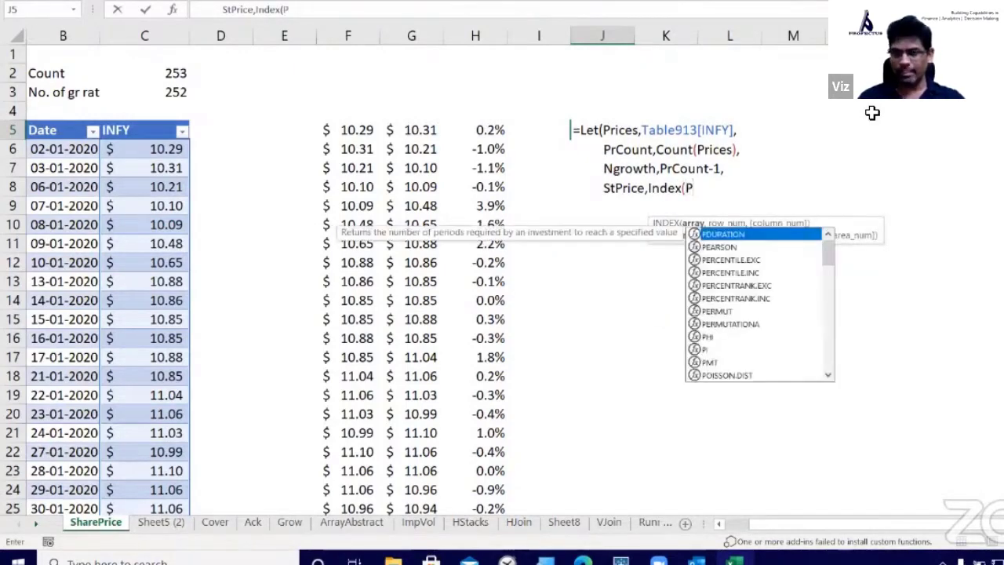
type("rices")
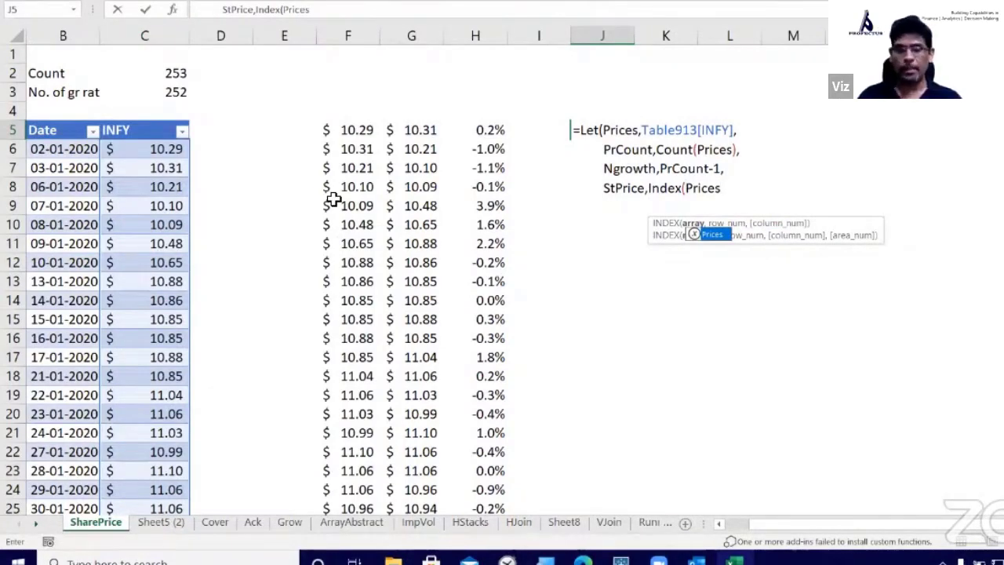
type(",")
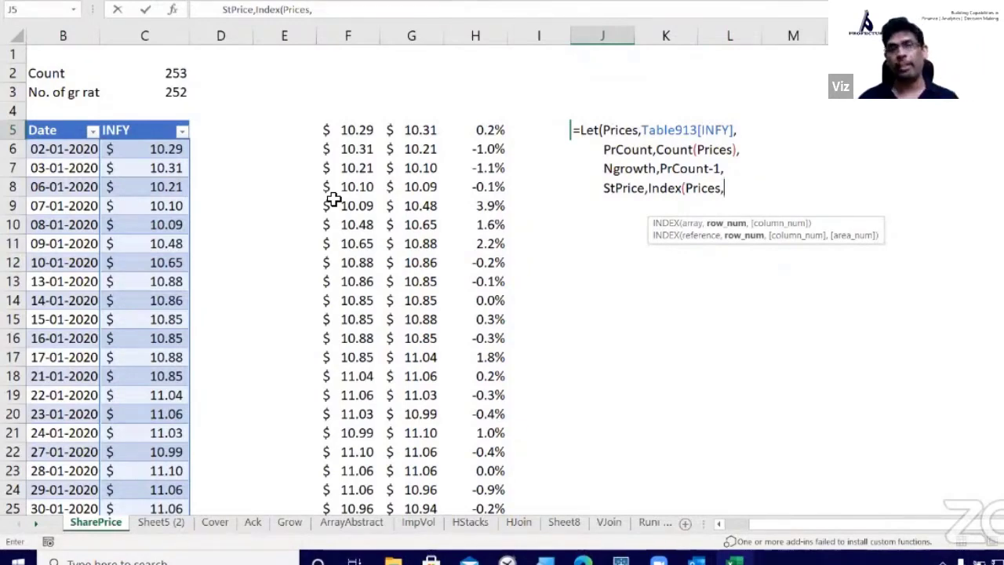
type("Sequ")
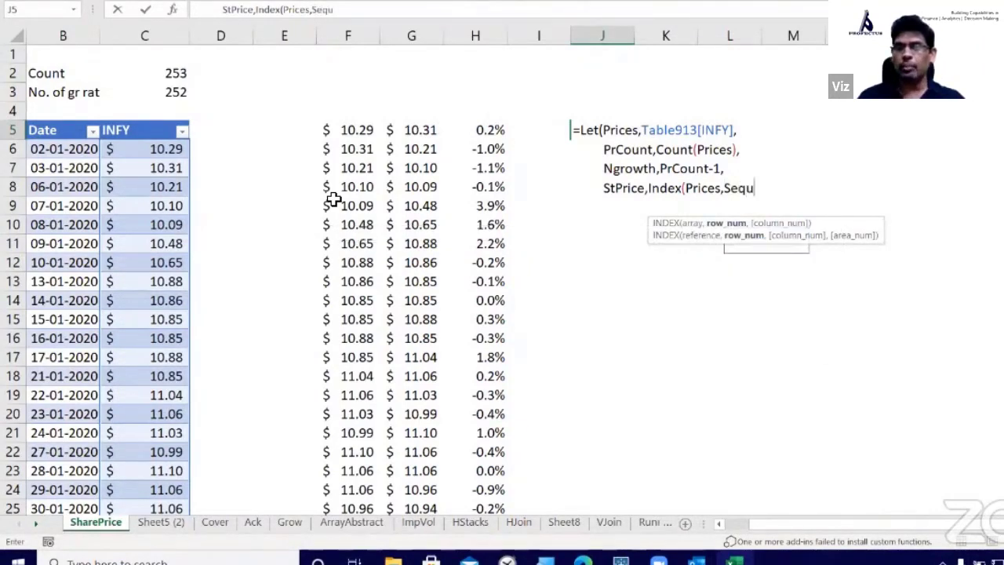
key("Tab")
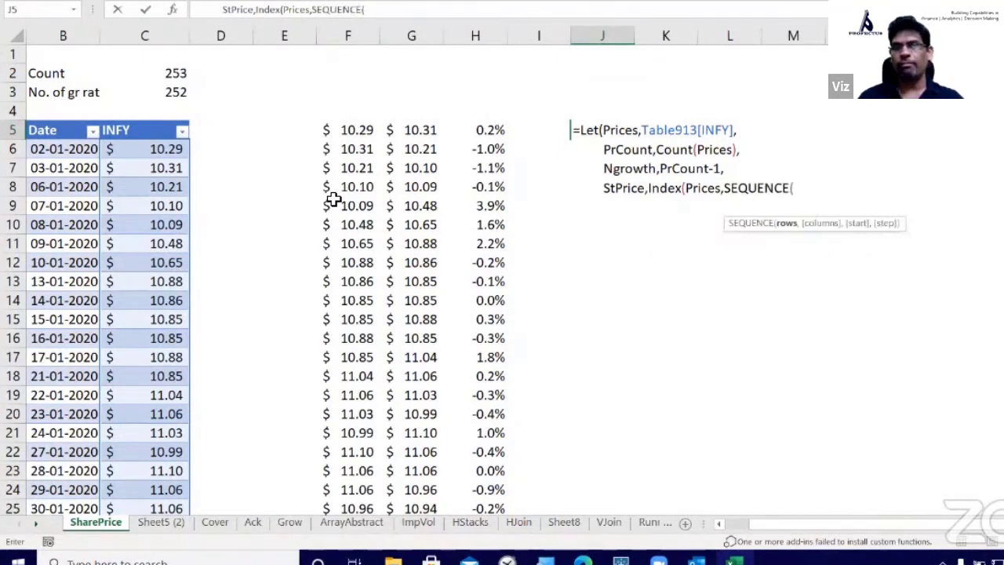
type("Ngrow")
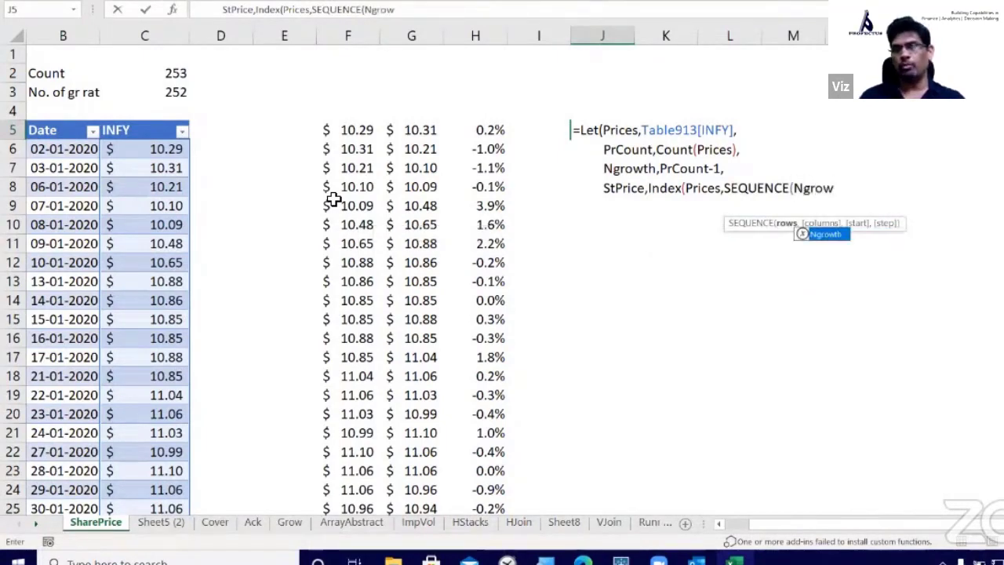
key("Tab")
type(")")
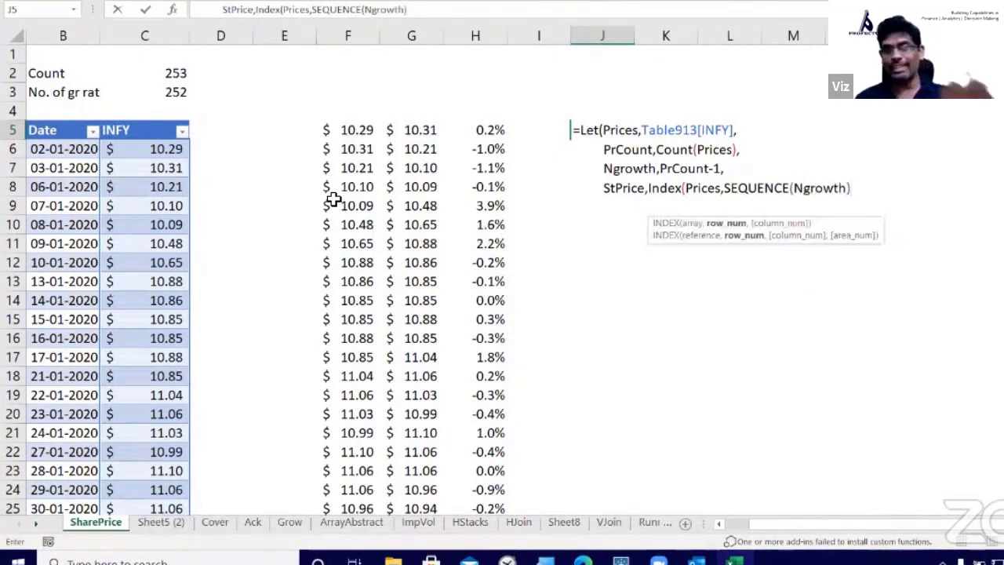
type(")")
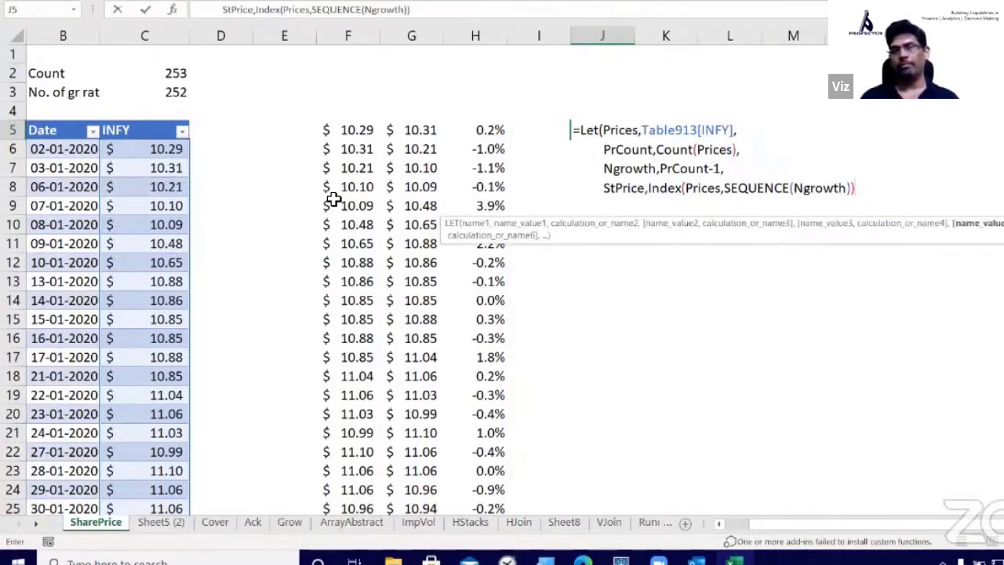
type(",")
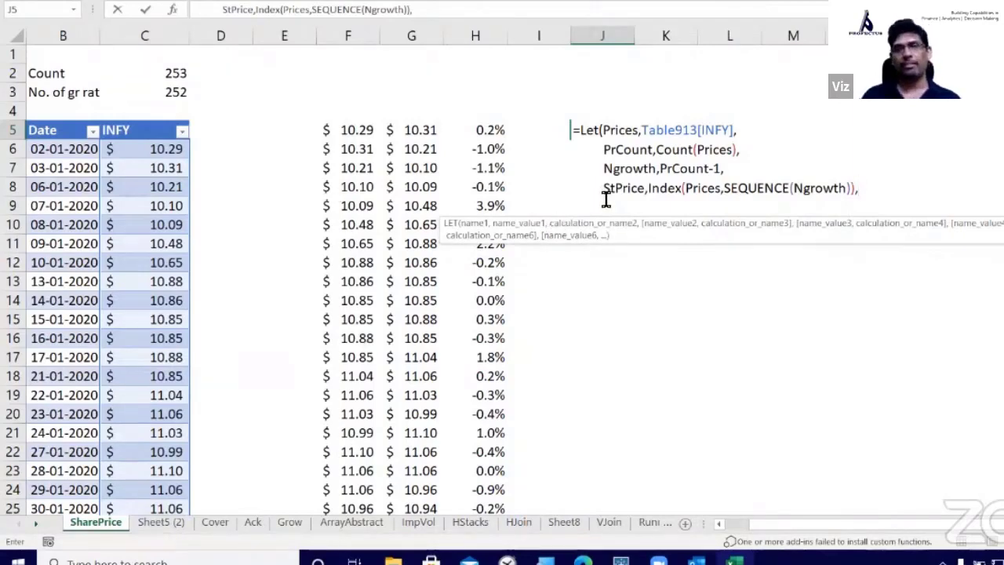
On the following line of the LET formula, define EndPrice as Index(Prices,SEQUENCE(Ngrowth,1,2))
key("alt+Return")
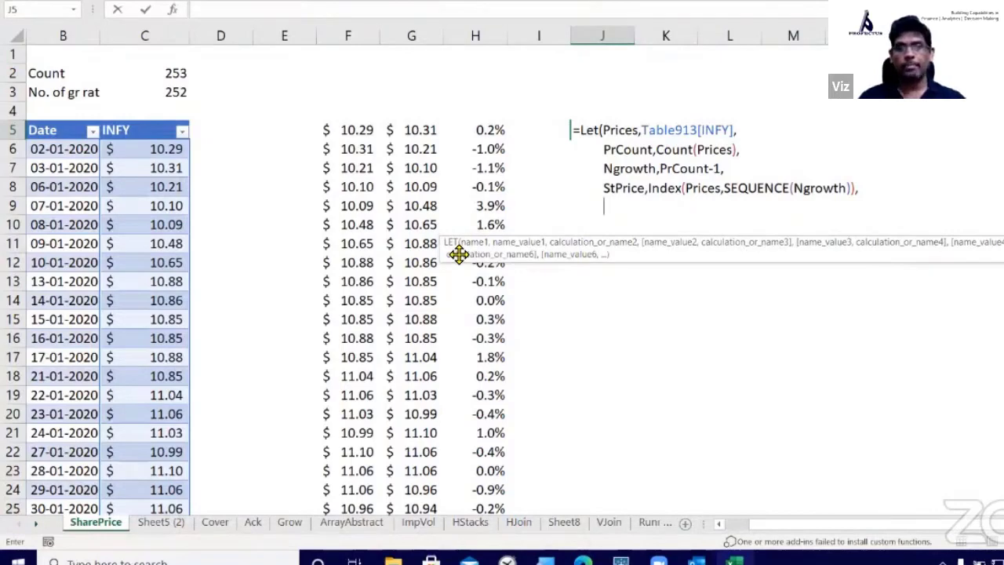
type("EndPrice,")
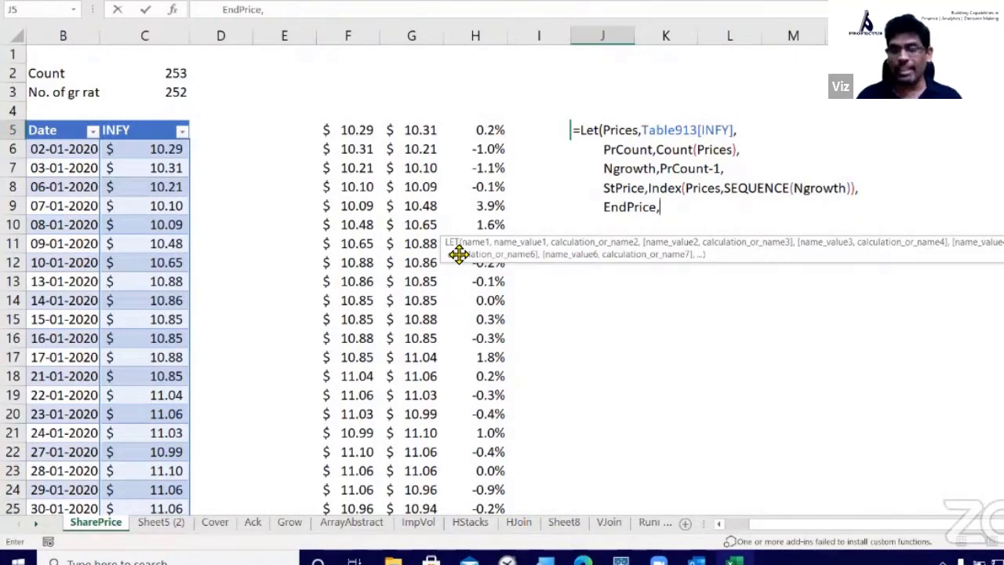
type("Index(")
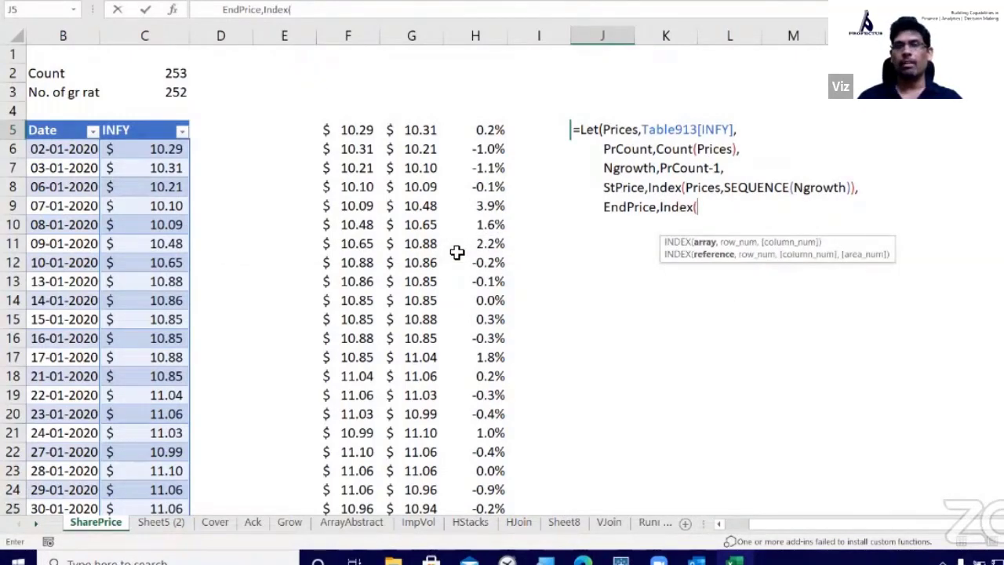
type("P")
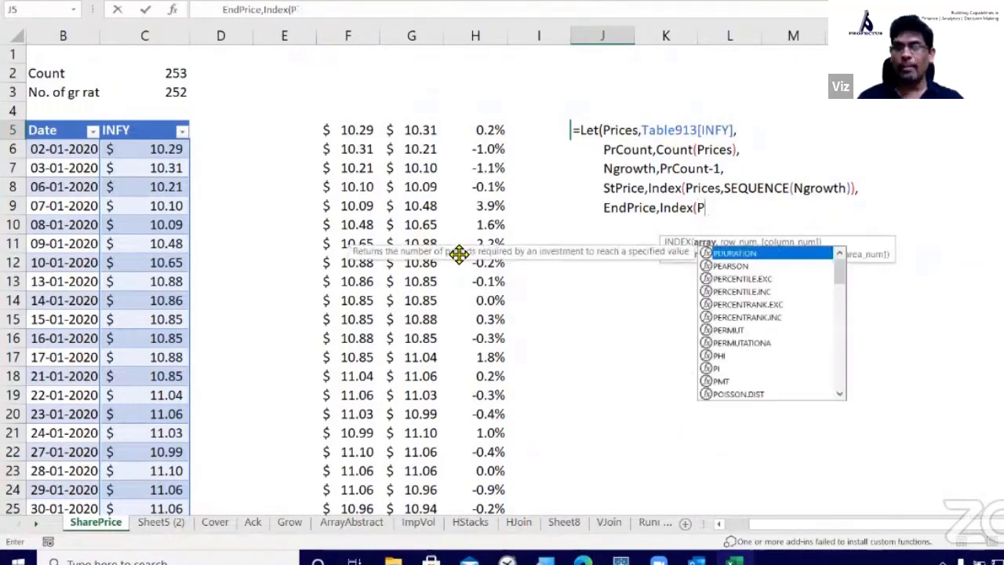
type("rices,")
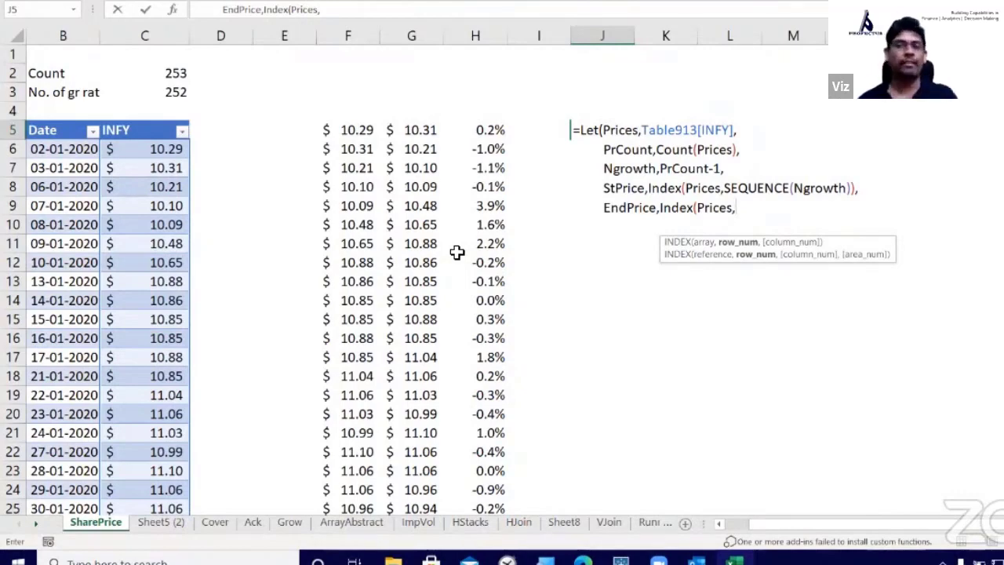
type("Se")
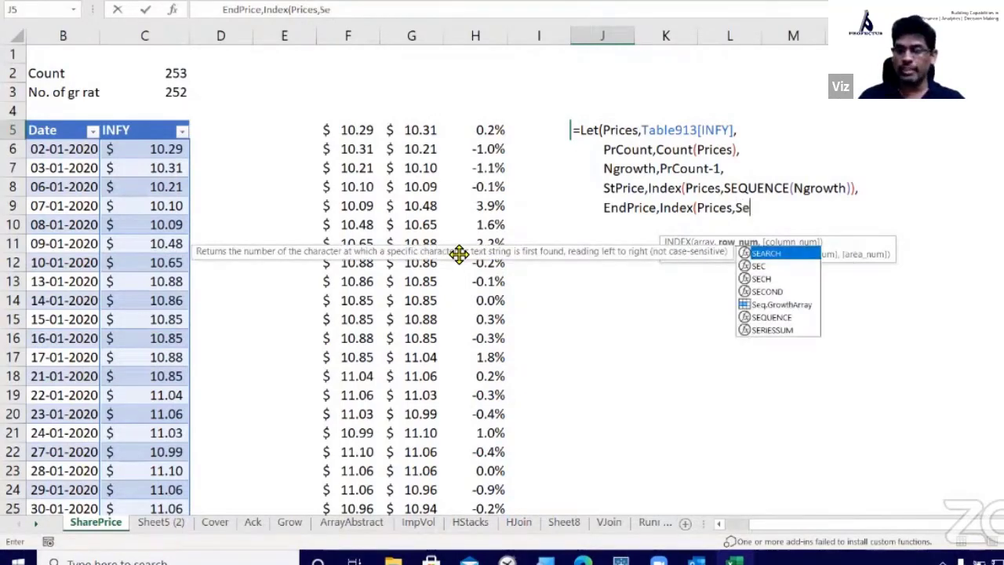
type("qu")
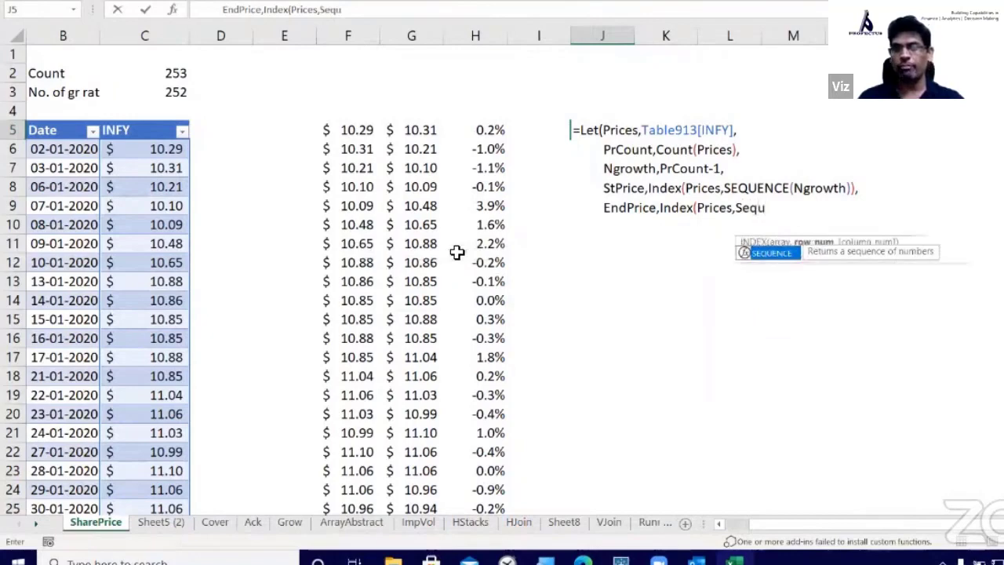
key("Tab")
type("Ngr")
key("Tab")
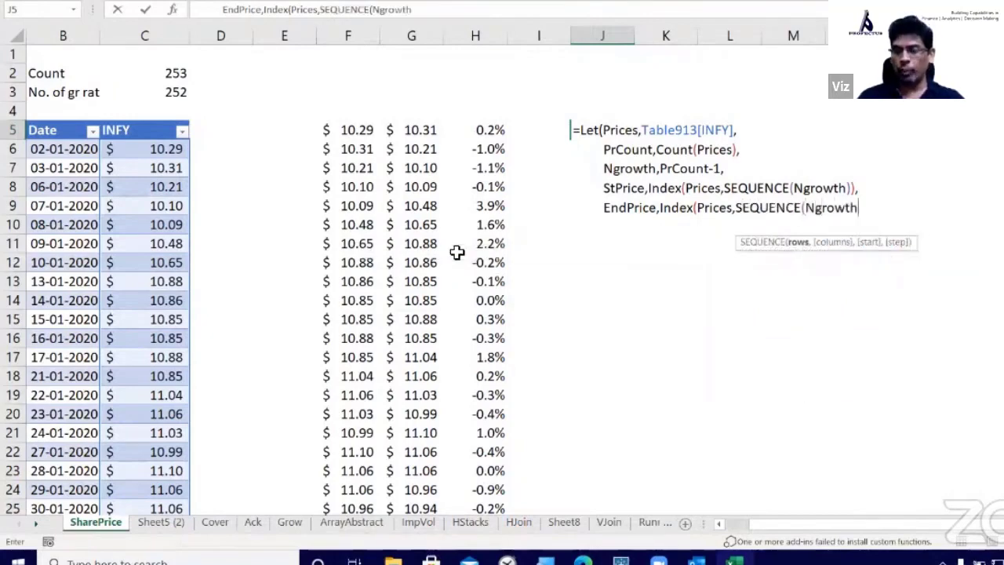
type(",1")
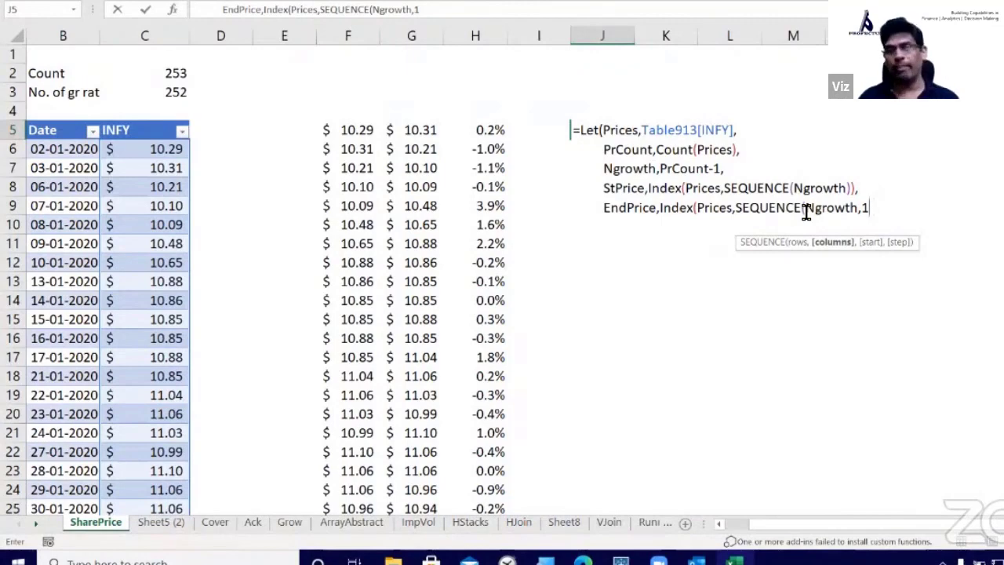
type(",")
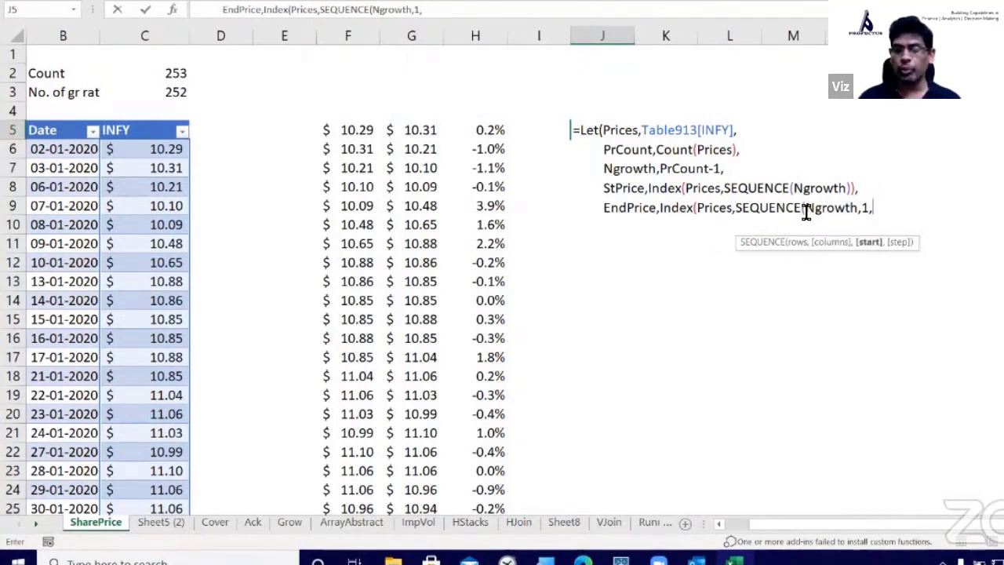
type("2")
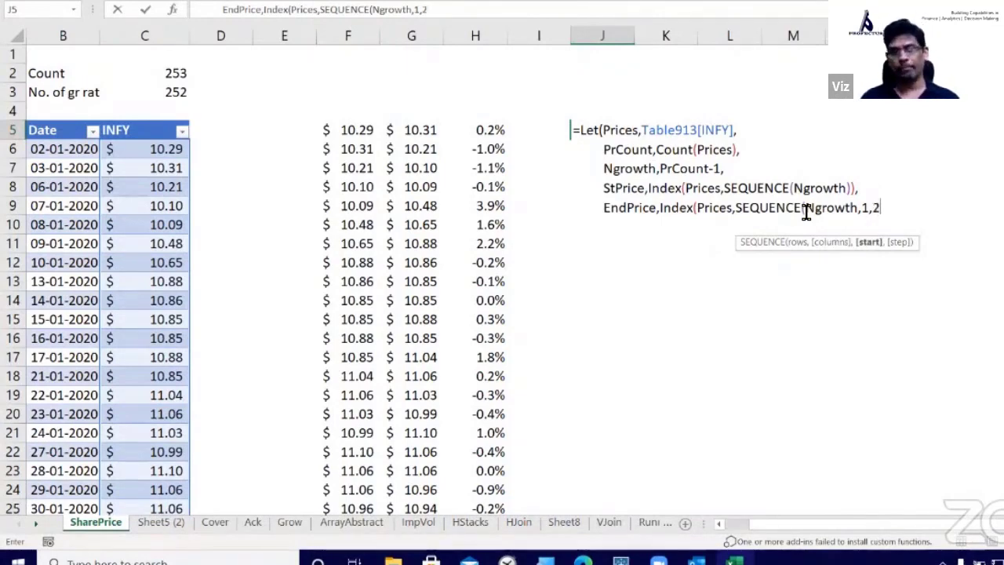
type(")")
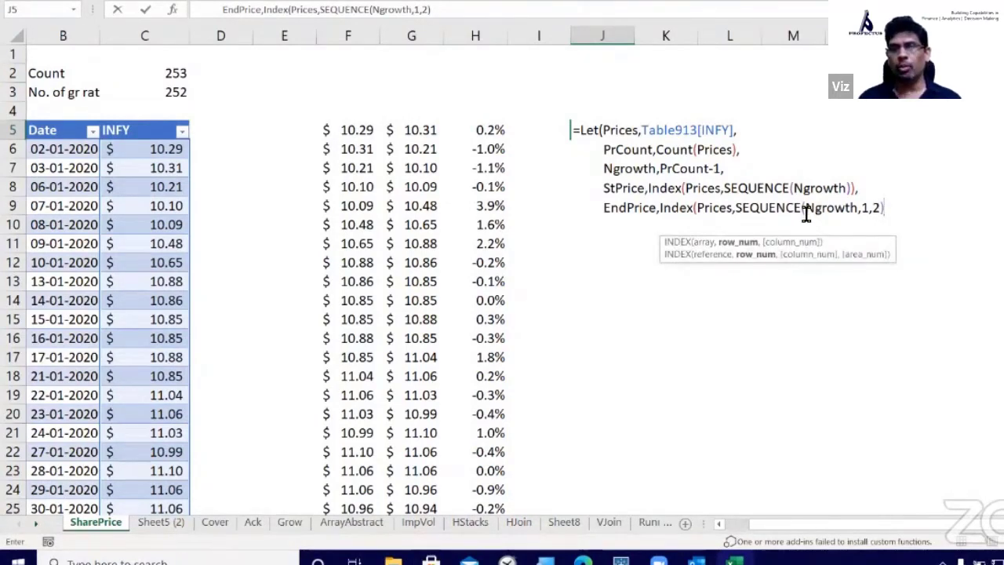
type(")")
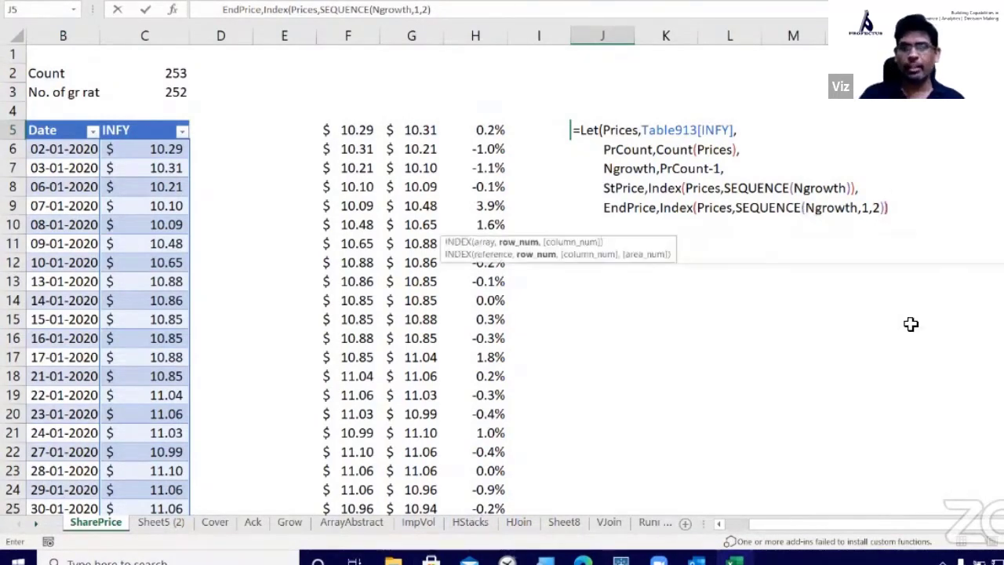
type(",")
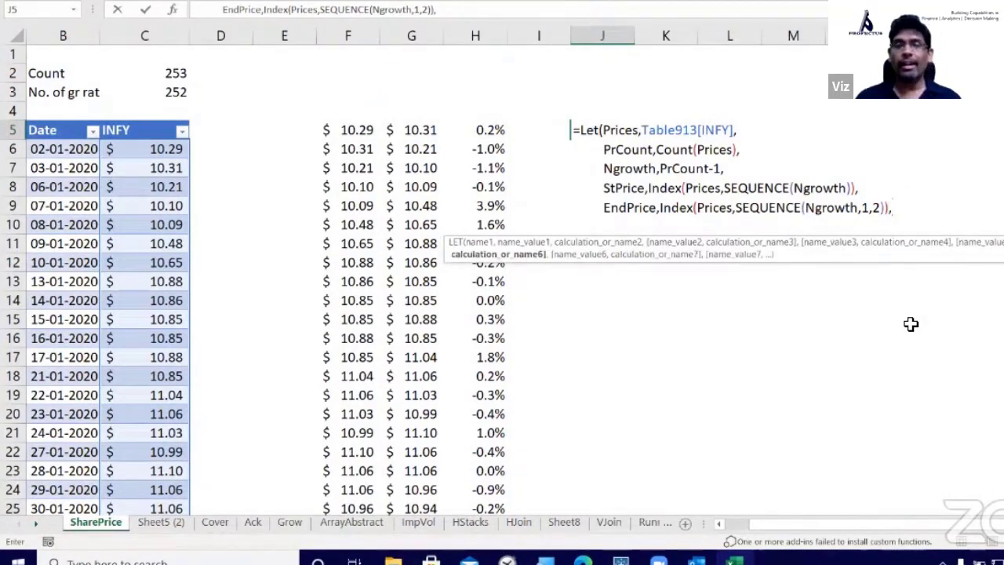
Close the LET formula with the final calculation EndPrice / StPrice - 1 on its own line, and select that expression
key("alt+Return")
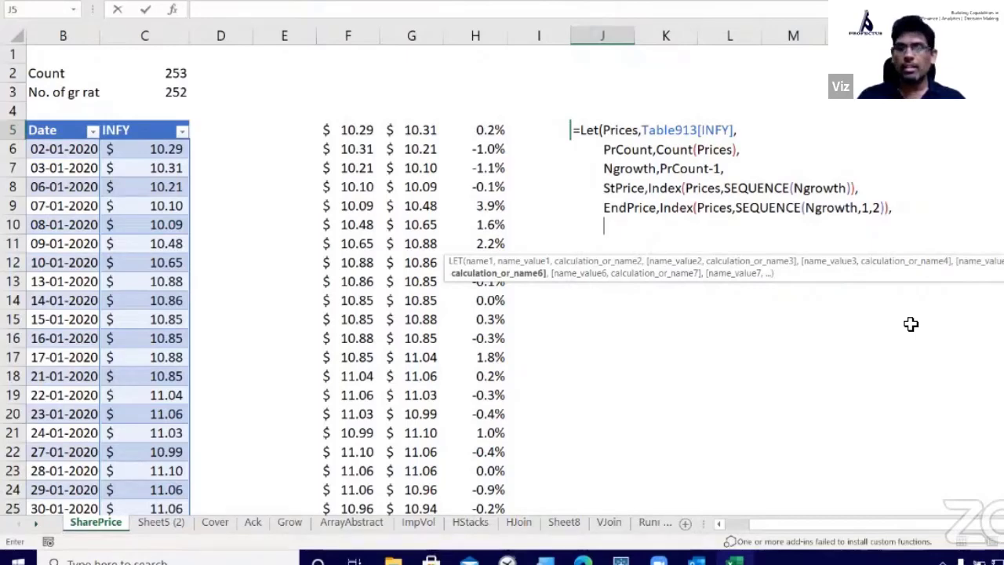
type("End")
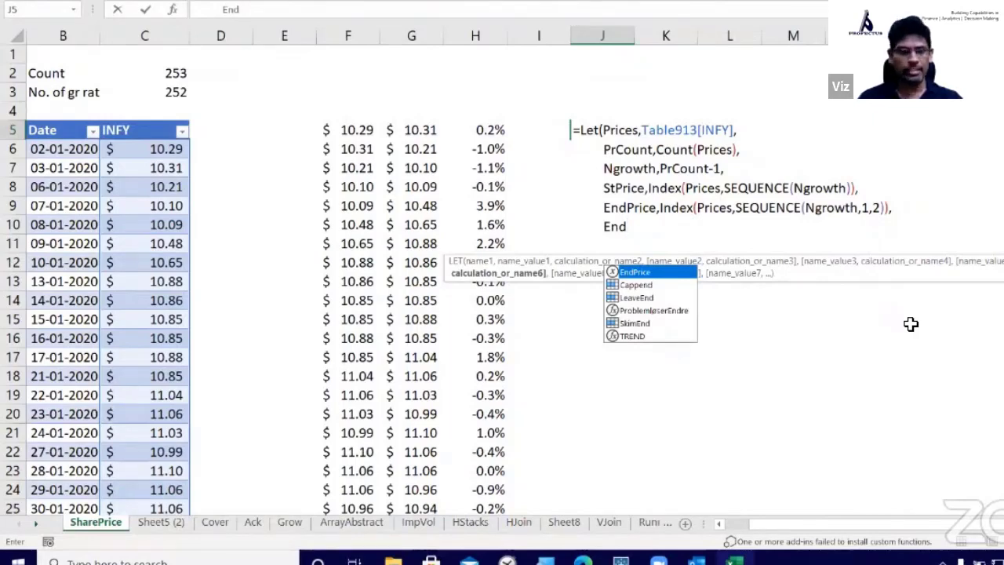
key("Tab")
type("/ ")
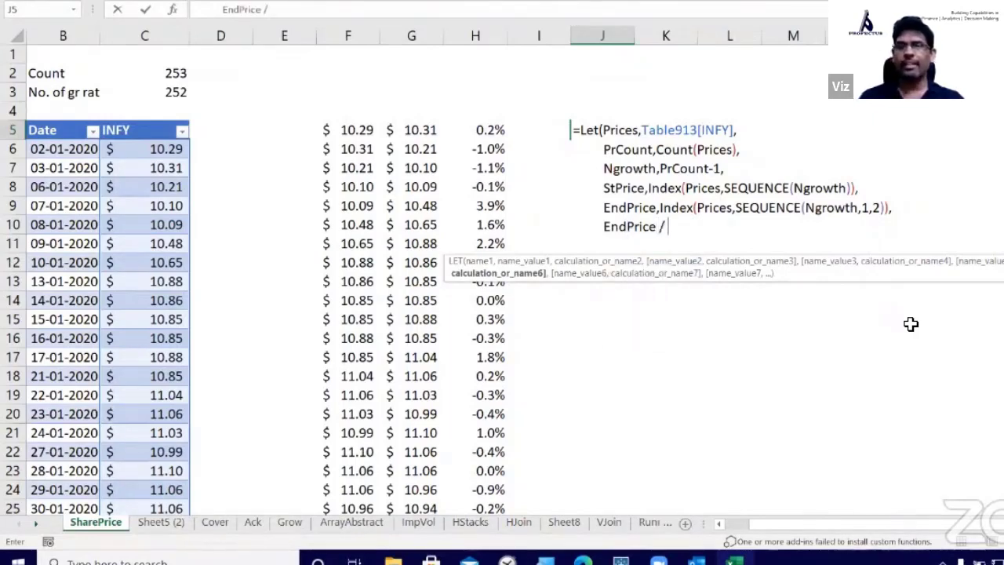
type("Stpr")
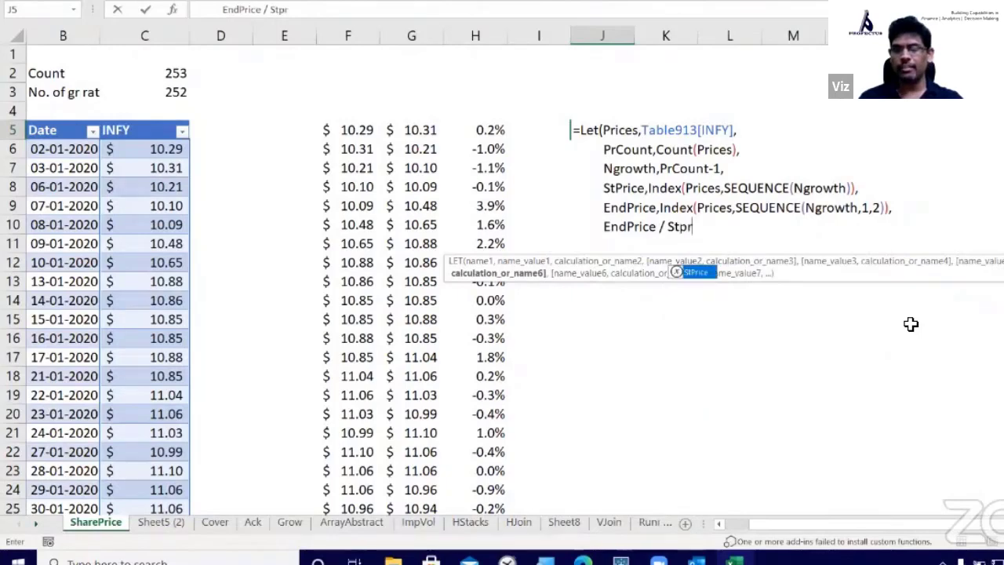
key("Tab")
type("- 1")
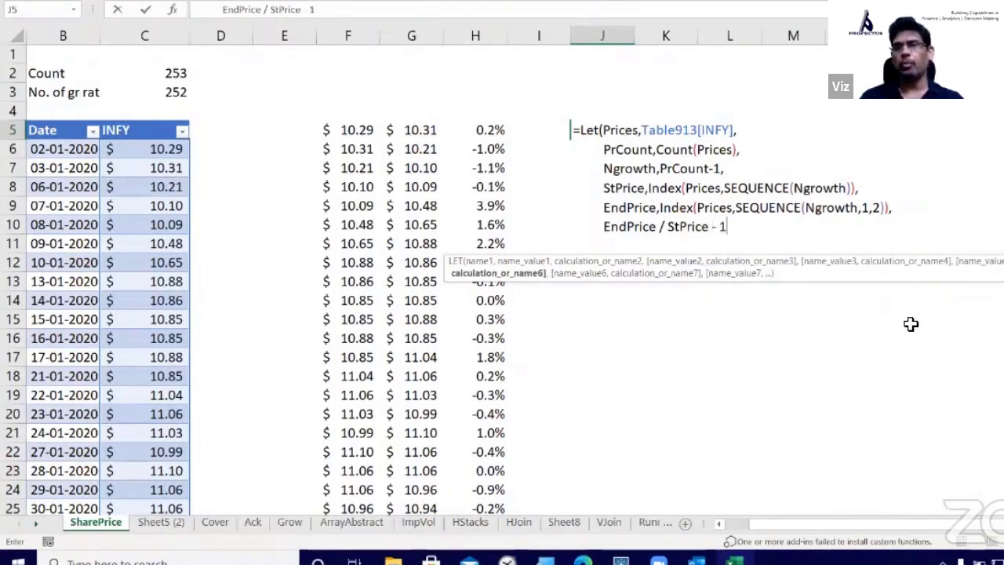
type(")")
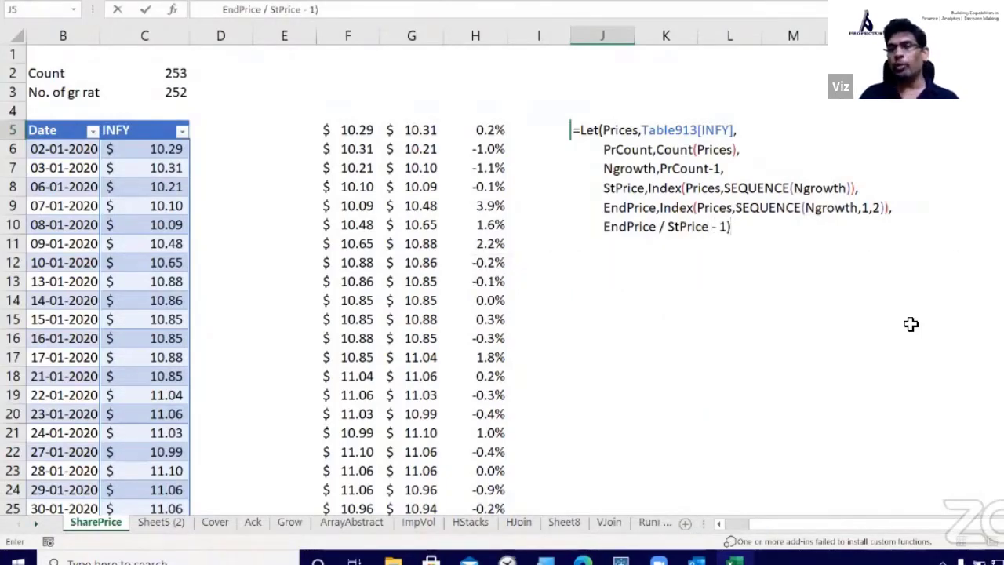
left_click(609, 228)
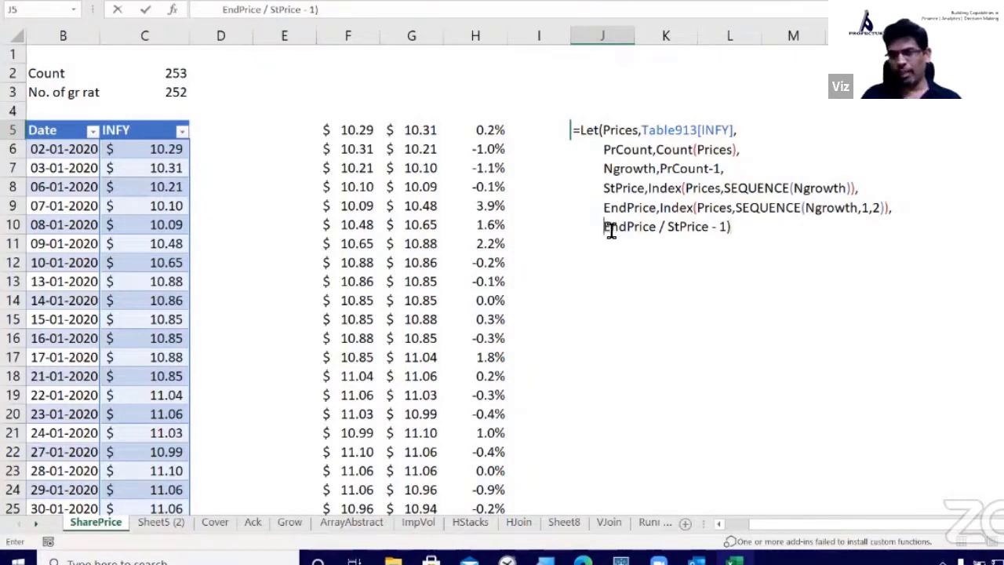
left_click_drag(611, 228, 731, 226)
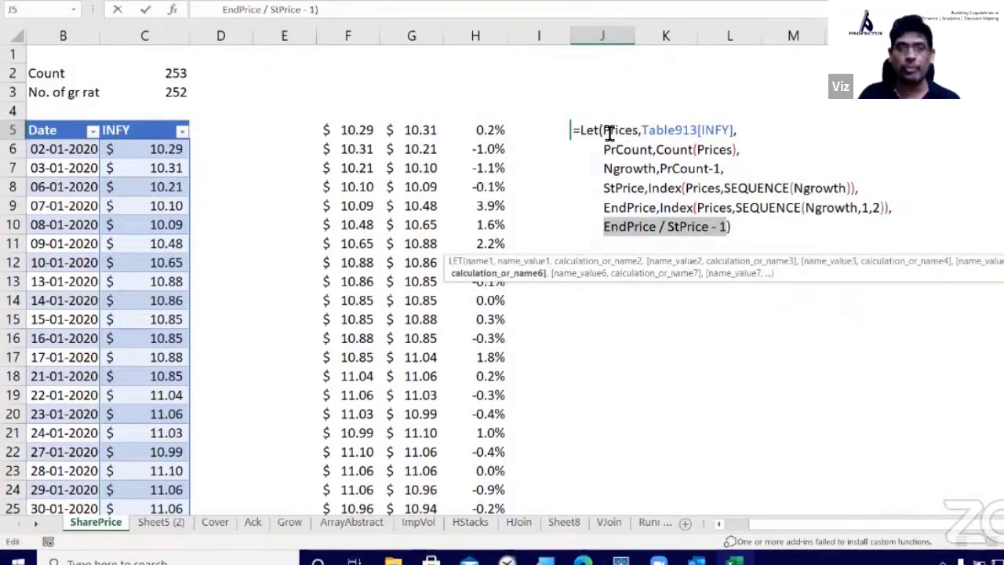
Check the name definitions and final calculation of the LET formula in J5, and enter the formula
left_click_drag(609, 132, 732, 132)
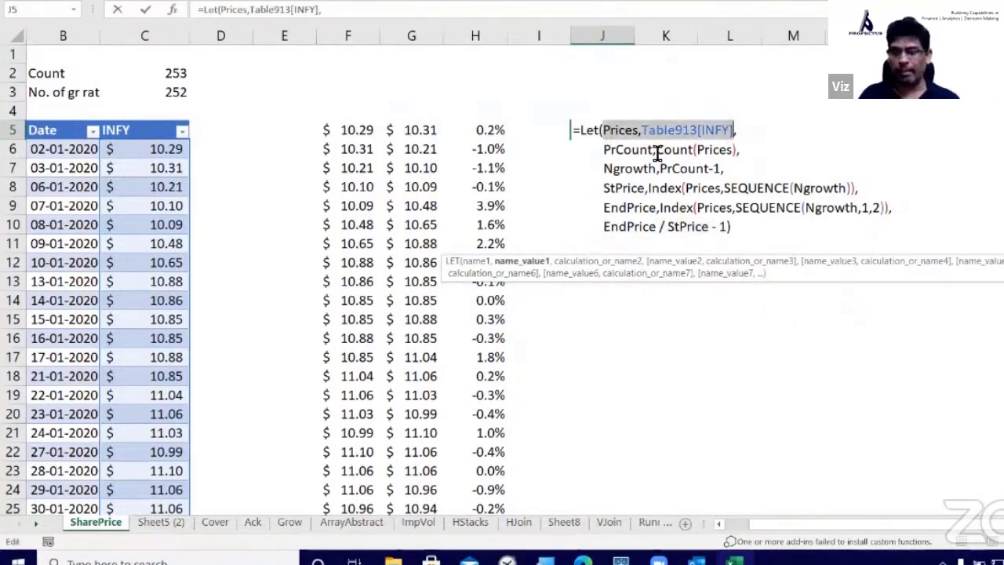
left_click_drag(603, 149, 737, 149)
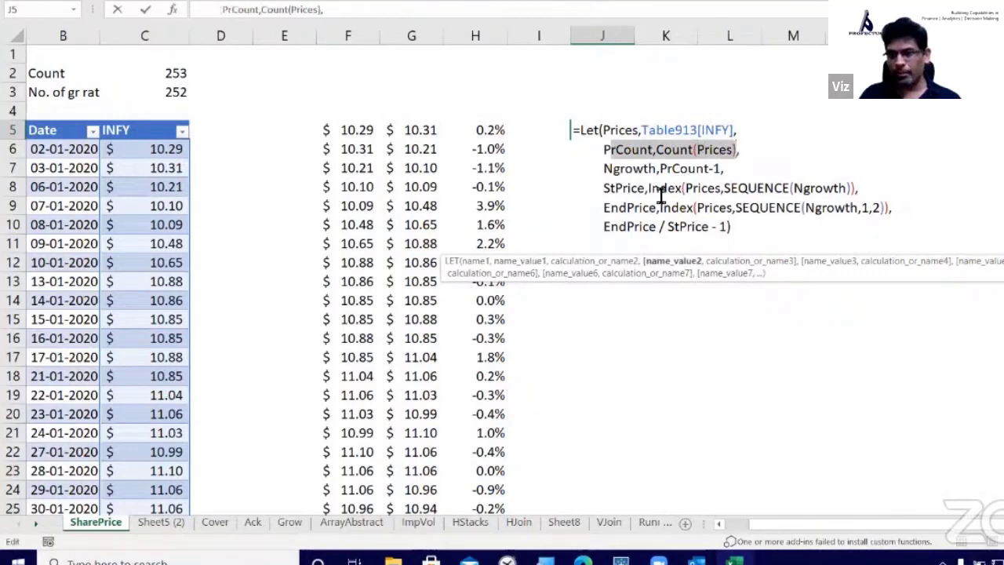
left_click_drag(603, 227, 726, 223)
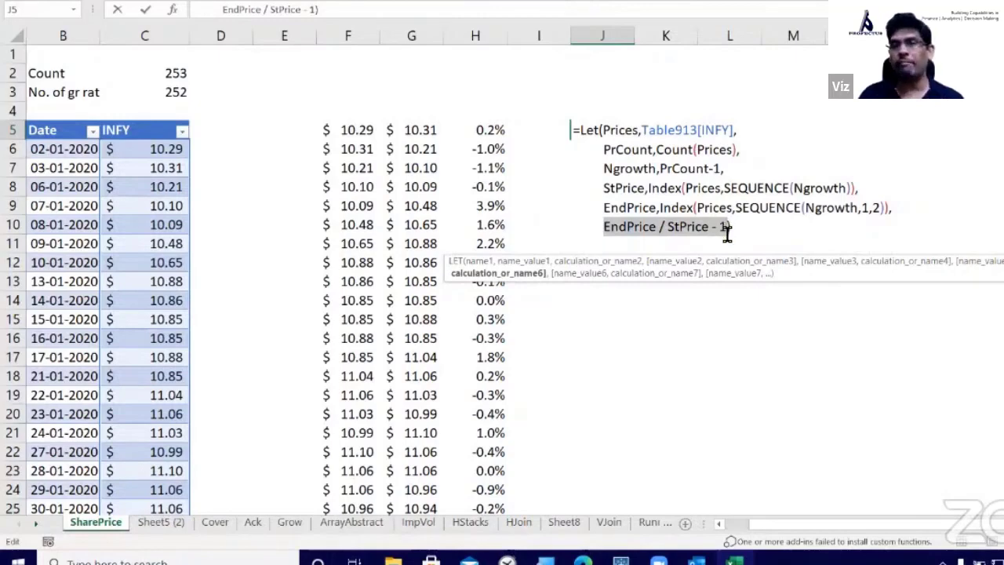
left_click(764, 228)
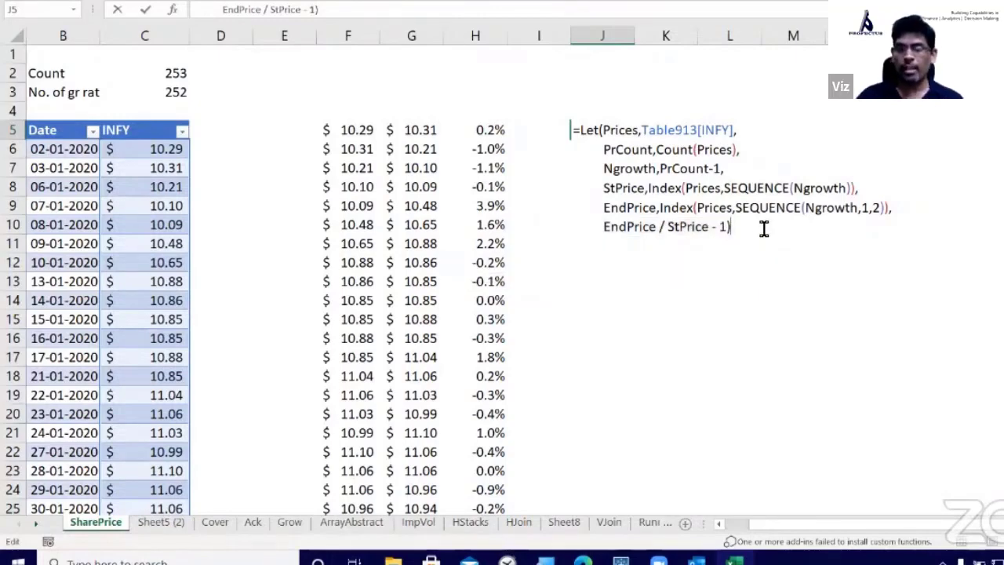
key("Return")
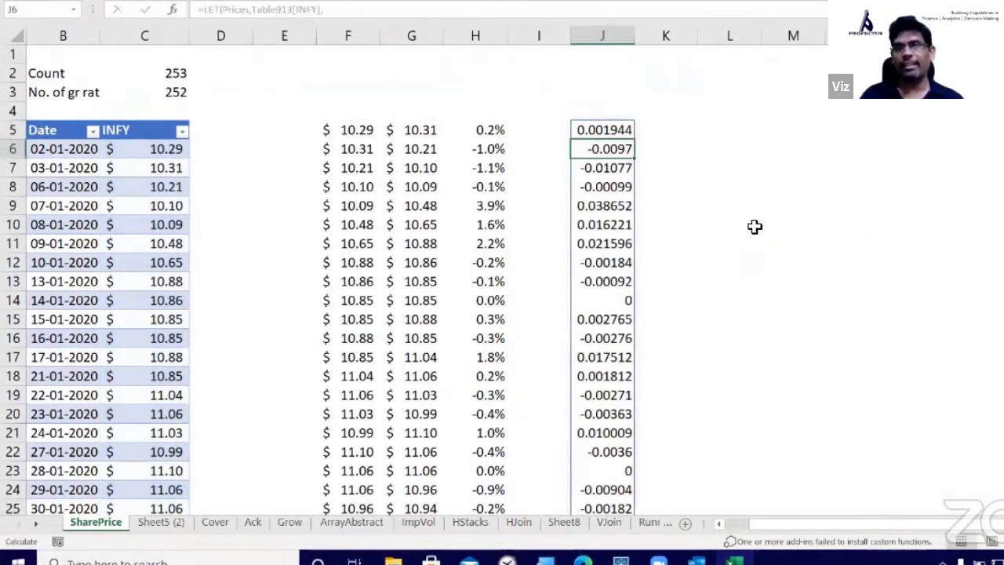
Format column J as percentages with one decimal place
left_click(616, 38)
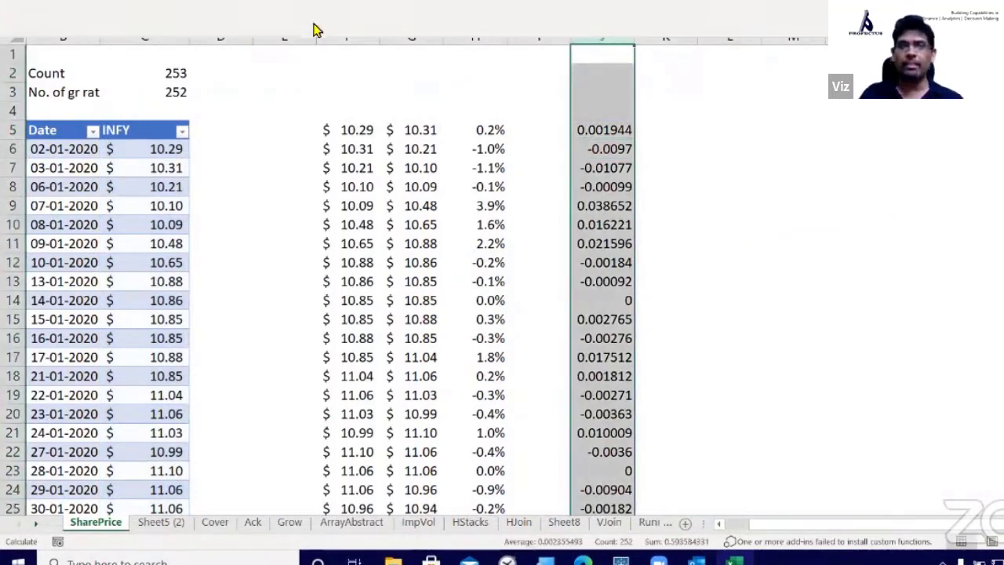
left_click(507, 12)
left_click(548, 13)
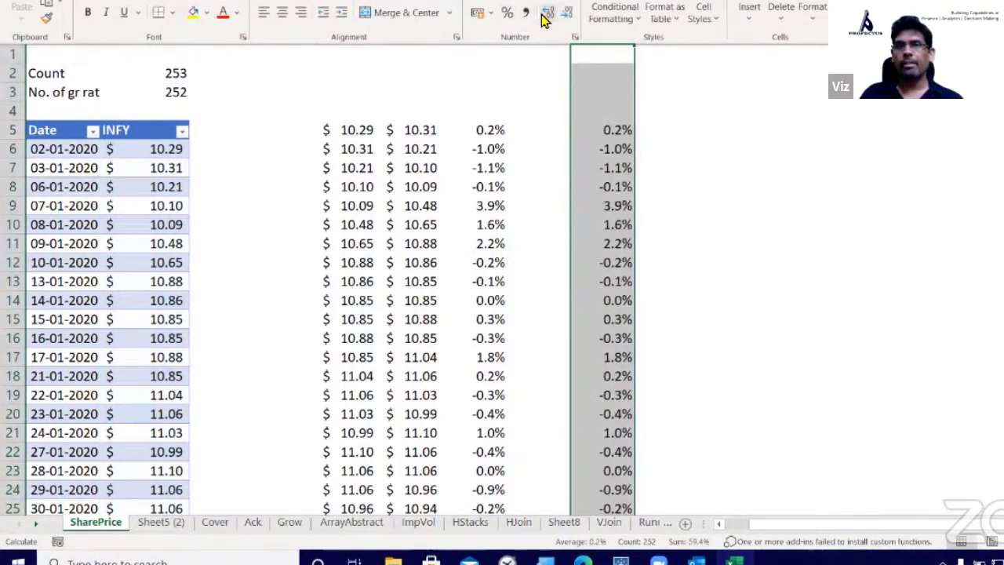
Compare the helper formulas in F5, G5 and H5 with the single LET formula in J5, leaving them unchanged
left_click(484, 150)
left_click(473, 128)
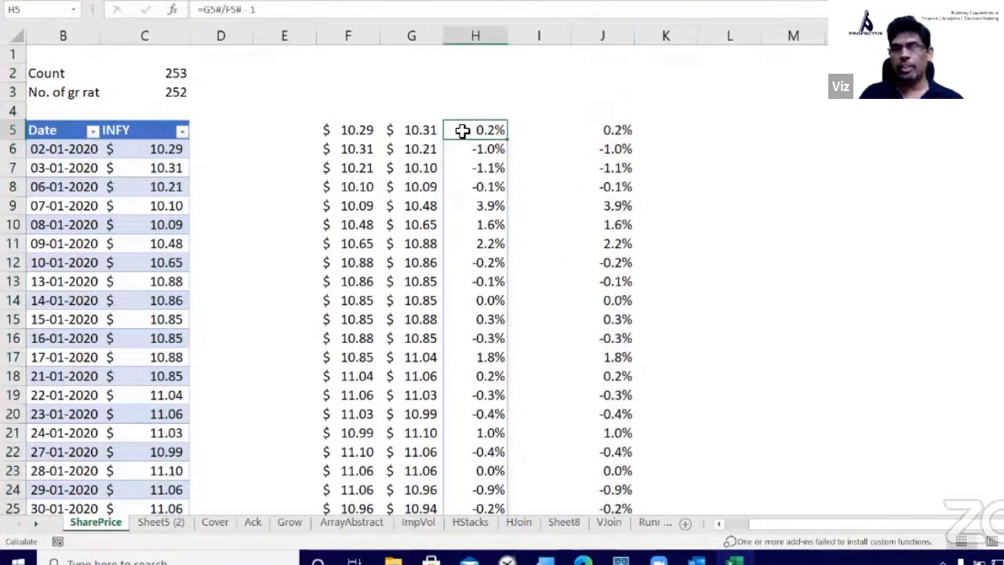
left_click(354, 129)
left_click(411, 129)
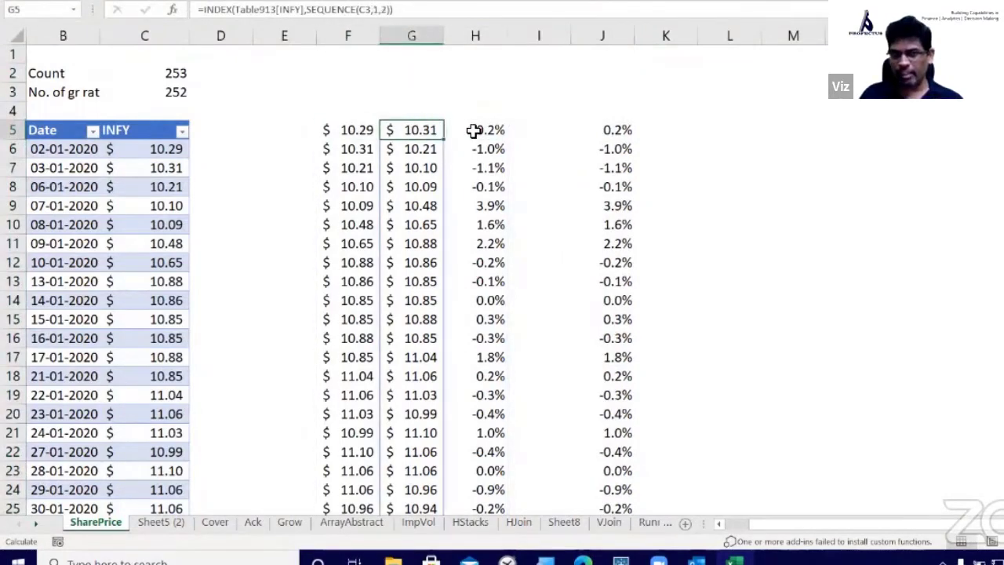
left_click(475, 131)
left_click(628, 130)
key("F2")
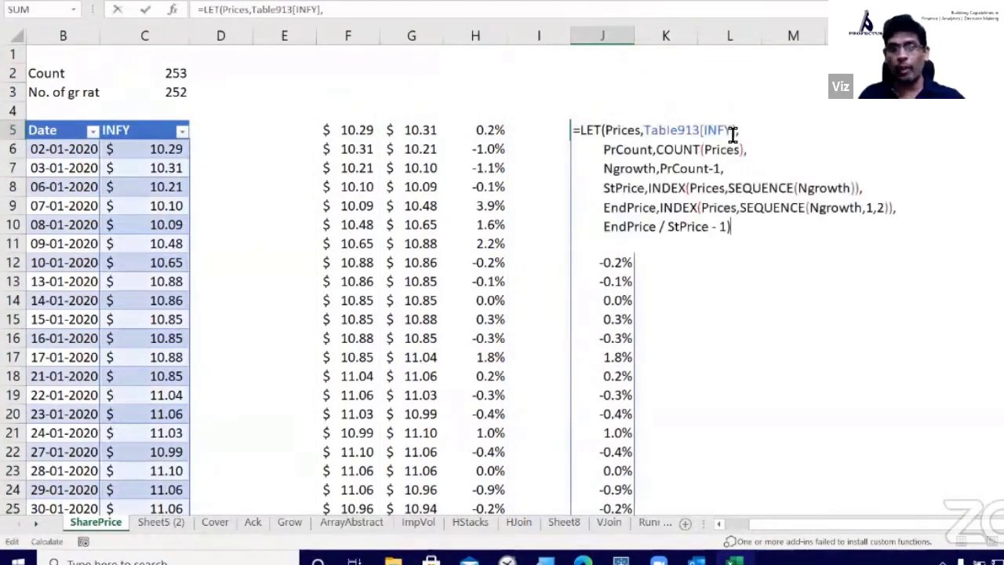
key("Escape")
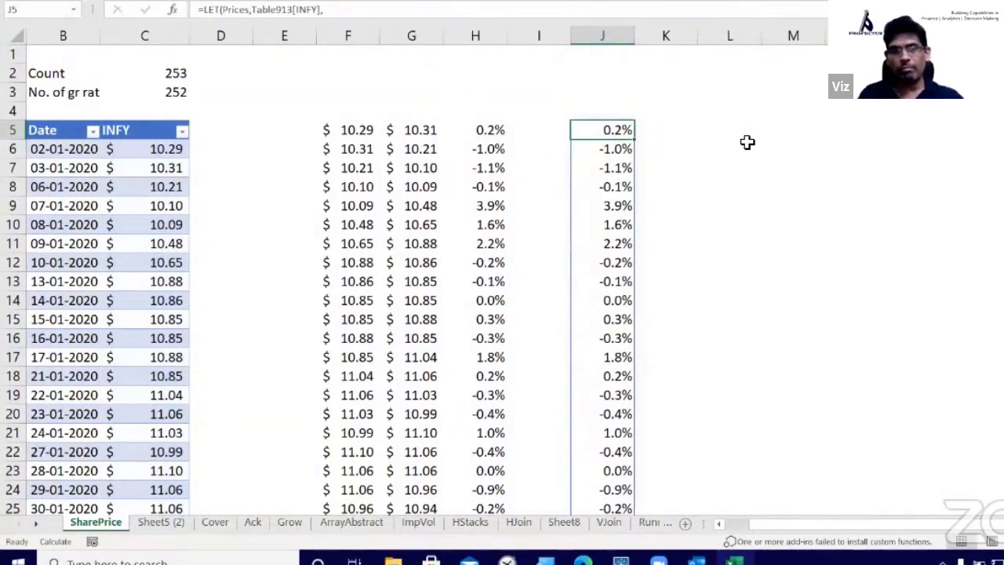
Delete the helper columns F to H containing the start prices, end prices and old growth rates
left_click(341, 128)
left_click(431, 128)
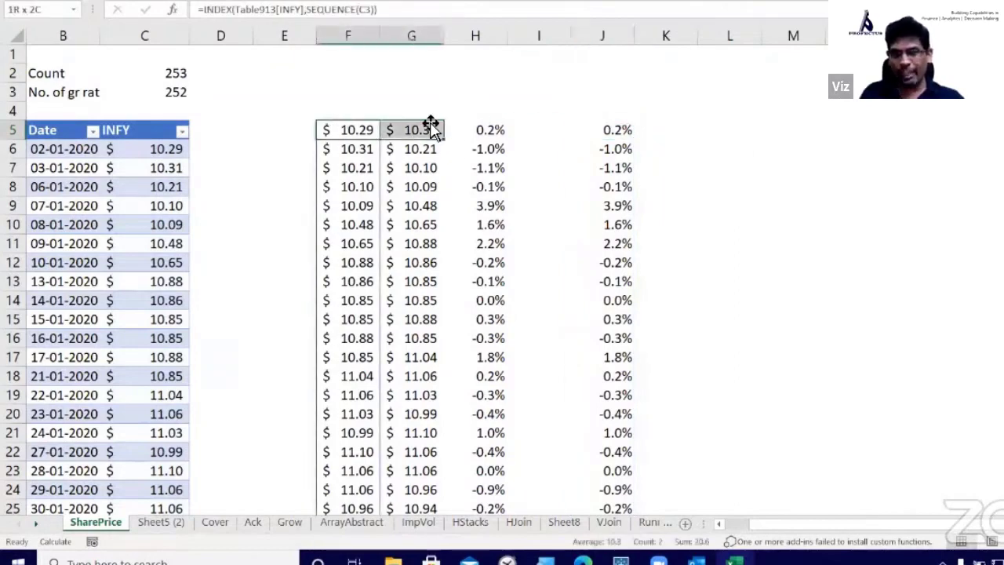
left_click(349, 34)
left_click_drag(351, 34, 478, 47)
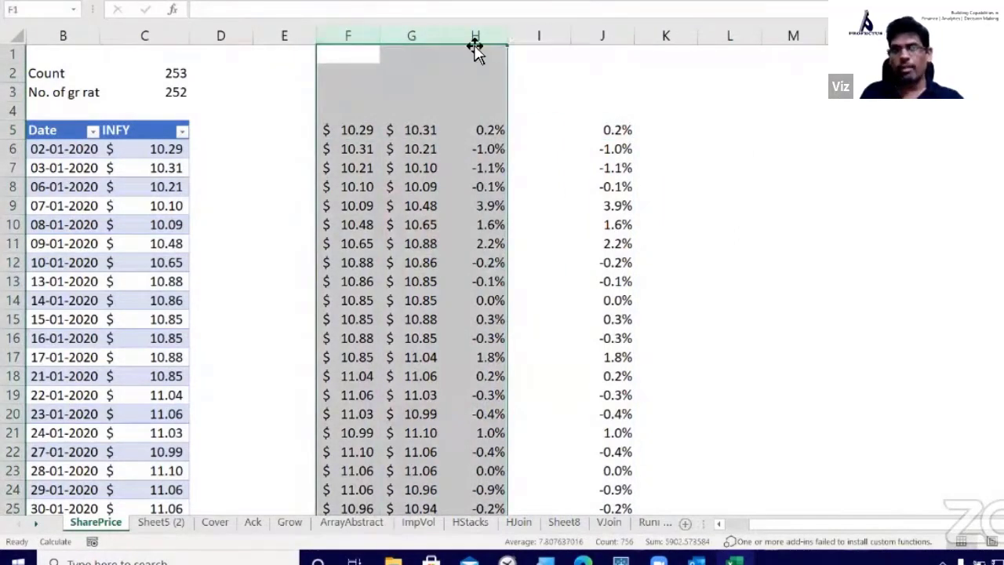
right_click(476, 47)
left_click(518, 191)
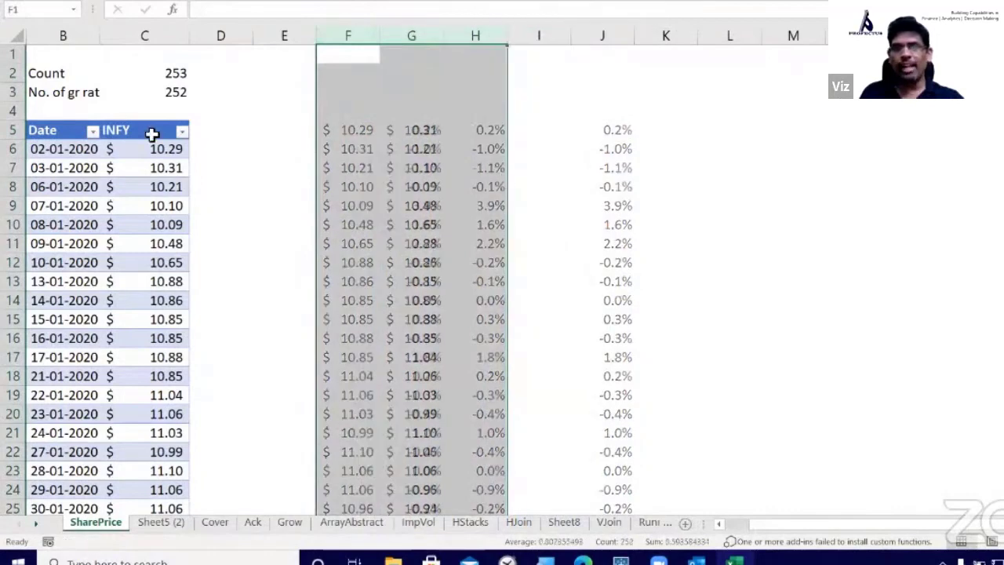
Clear the price count and growth-rate count helper cells B2:C3, and open the LET formula in G5 for review
left_click_drag(48, 73, 189, 92)
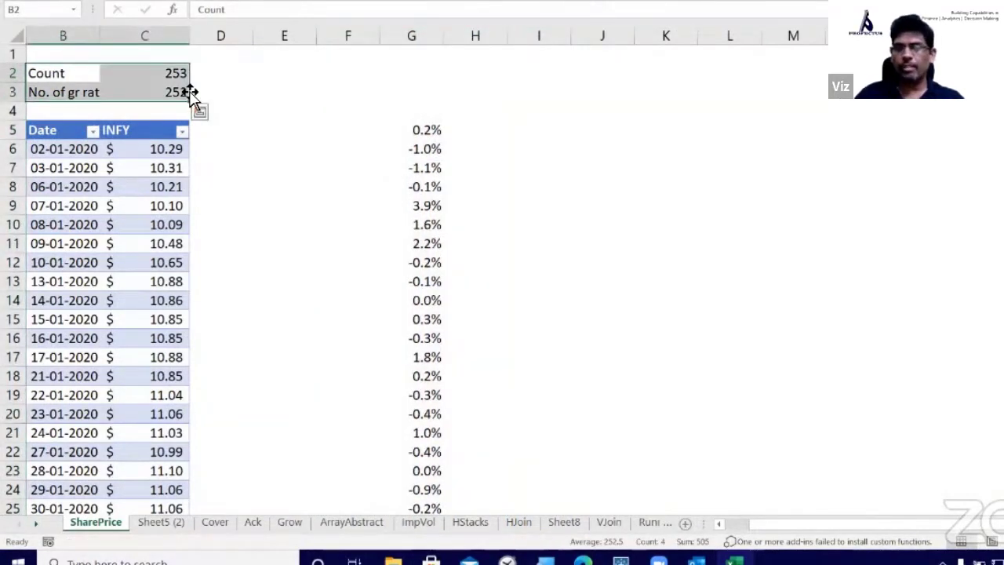
key("Delete")
left_click(439, 131)
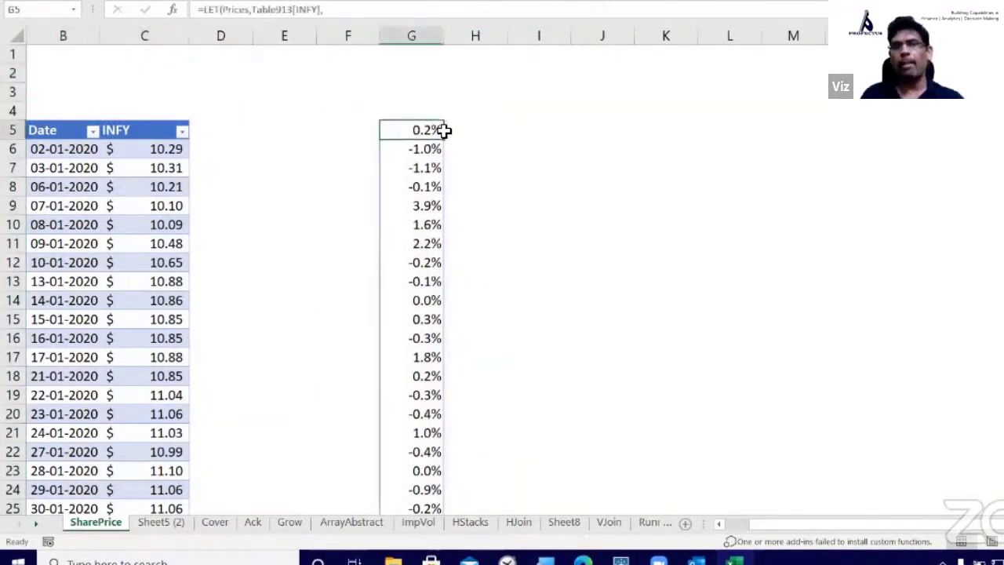
key("F2")
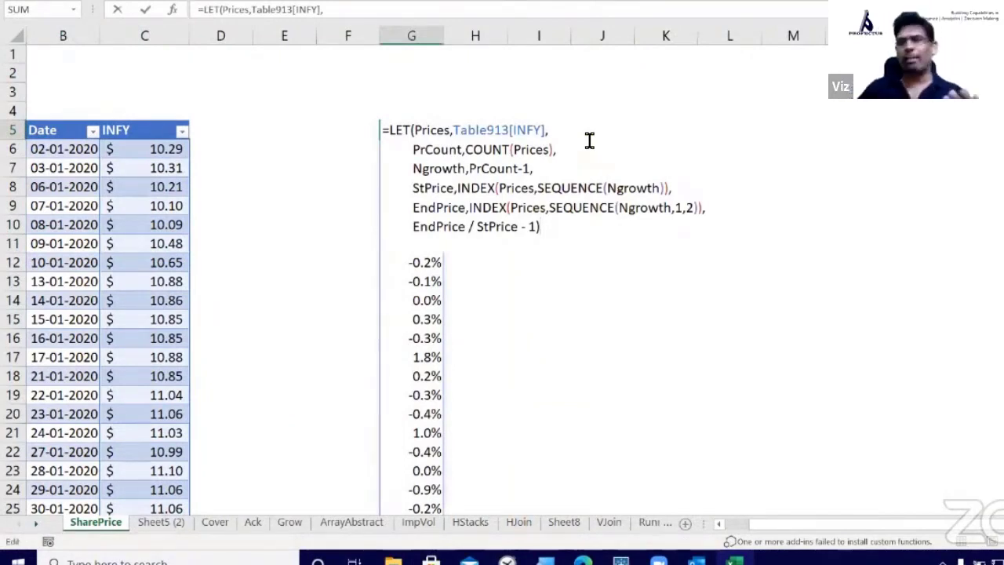
left_click(249, 169)
type("=")
key("Left")
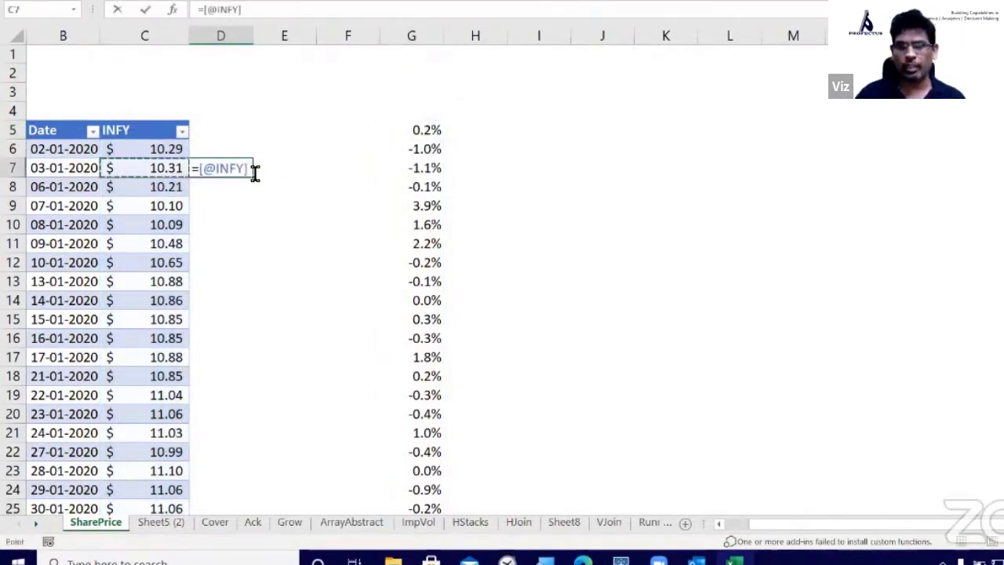
type("/")
key("Up")
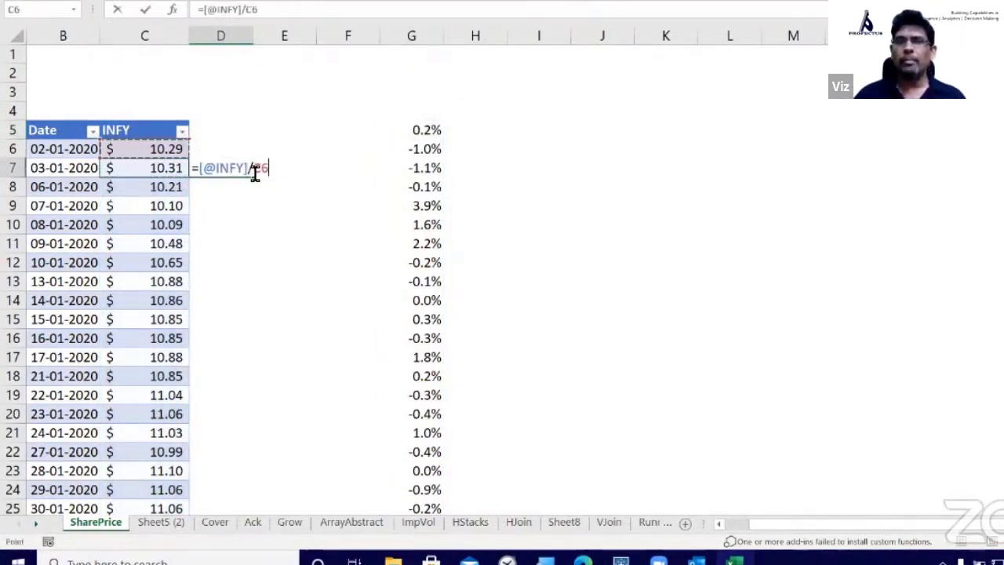
key("Escape")
left_click(255, 171)
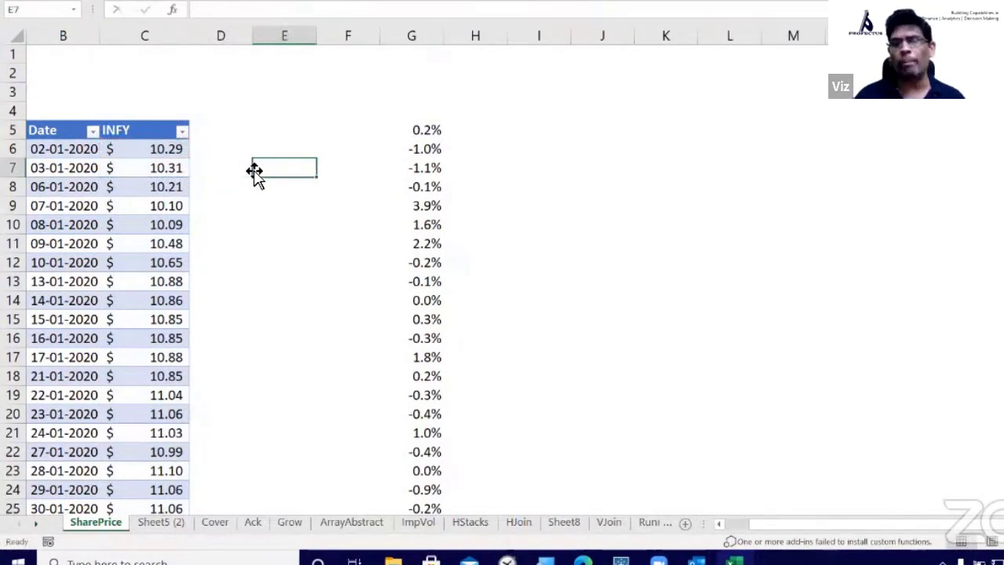
type("=")
key("Escape")
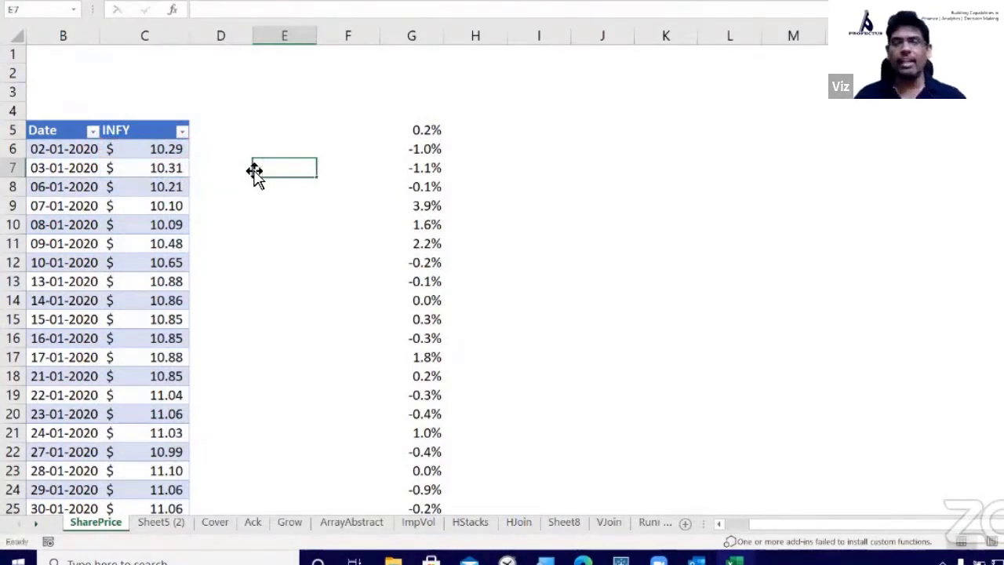
Move the LET formula from G5 to G6 so the growth rates start one row lower
key("Up")
key("Right")
key("Right")
key("Up")
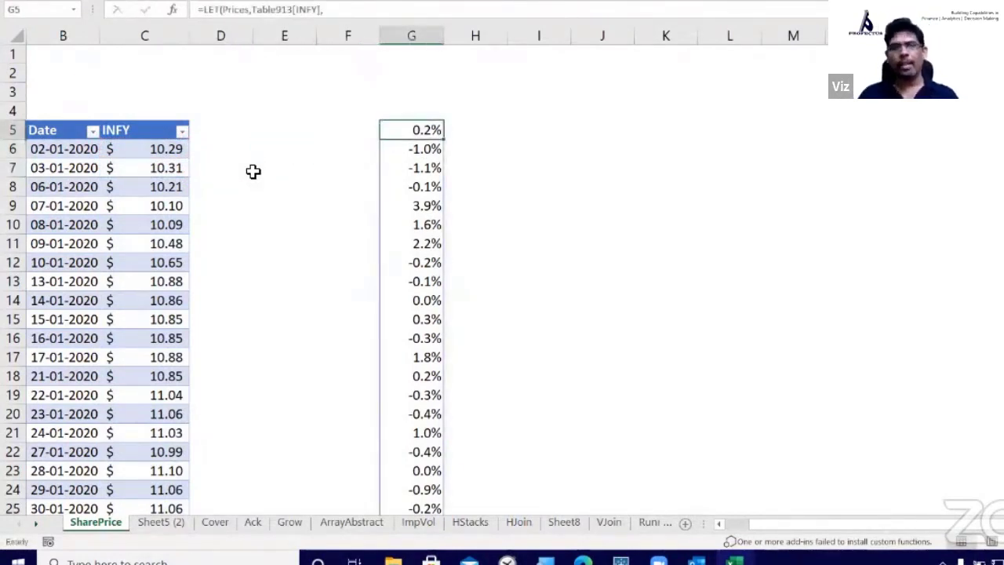
key("ctrl+x")
key("Down")
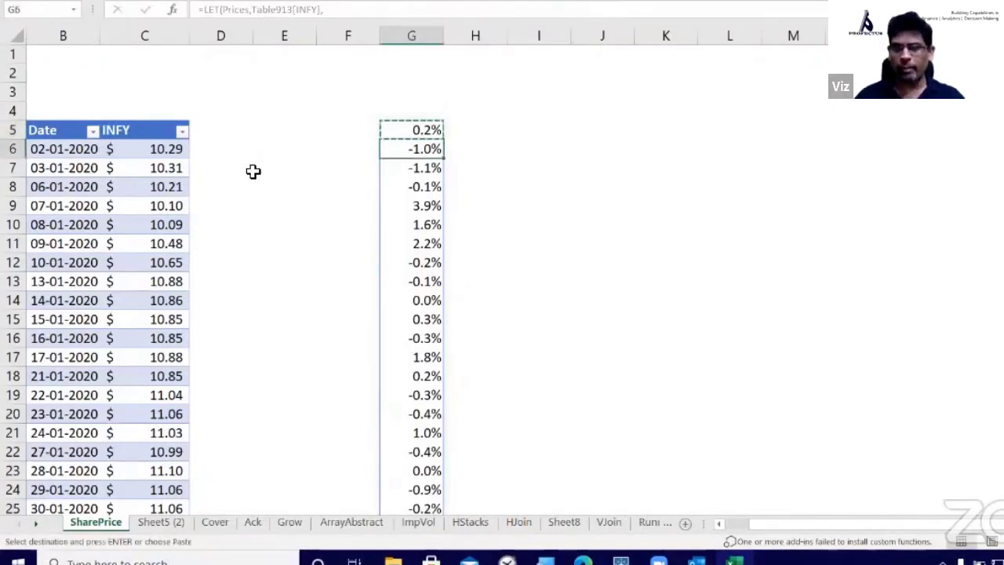
key("ctrl+v")
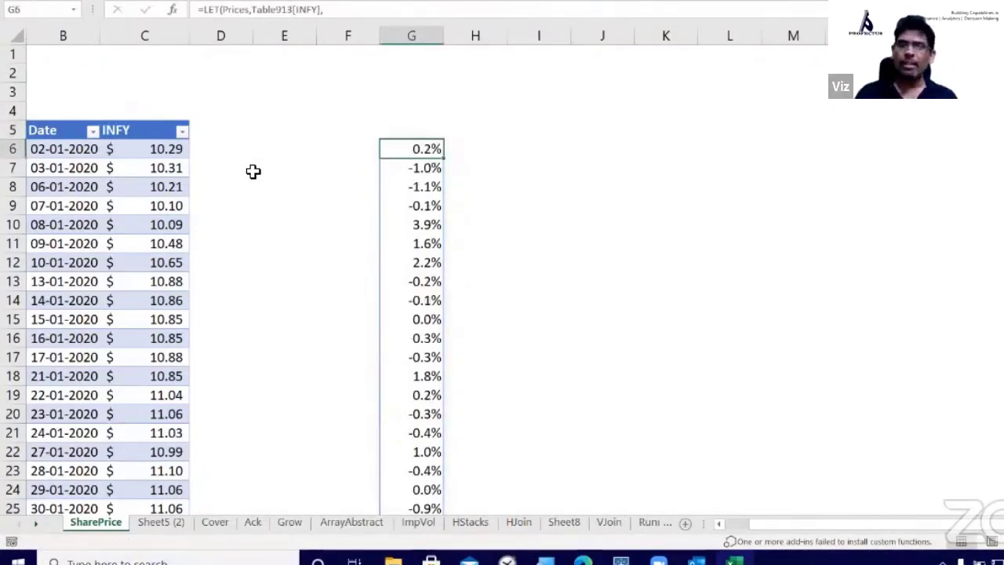
Switch to the ArrayAbstract sheet and clear the #CALC! formula in K21
left_click(345, 523)
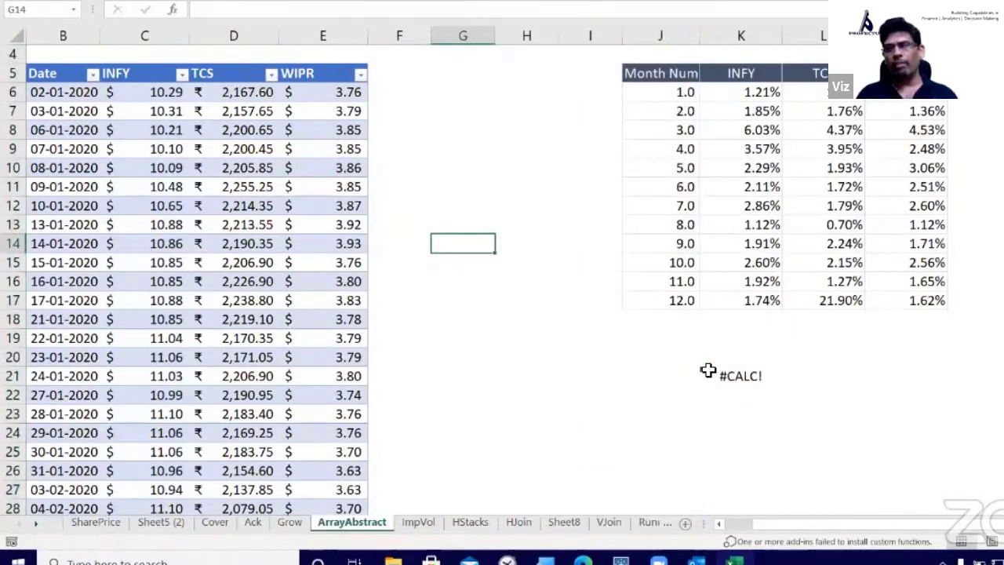
left_click(708, 370)
key("Delete")
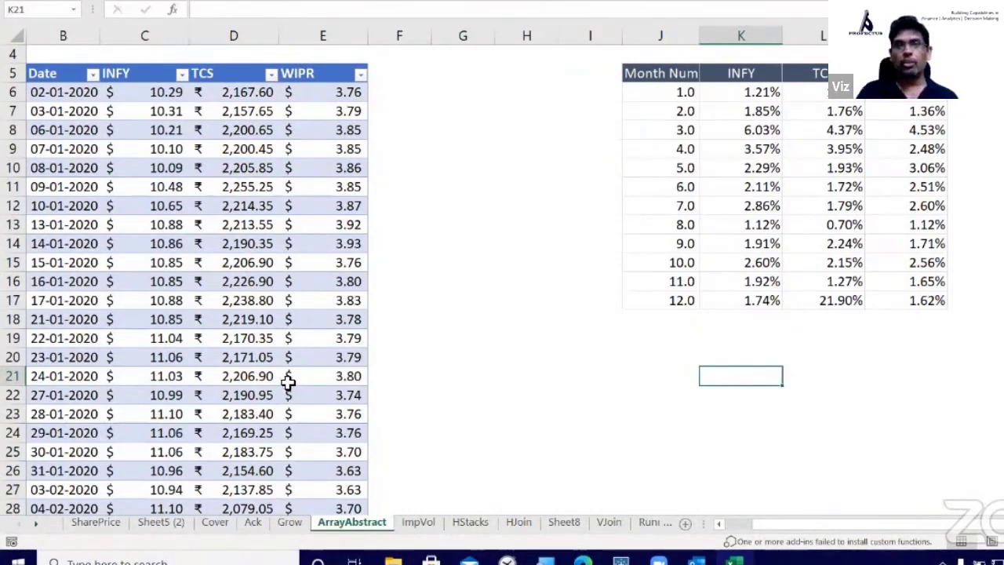
Examine the first row of INFY, TCS and WIPR prices and the month 1 INFY LET formula in K6
left_click(158, 95)
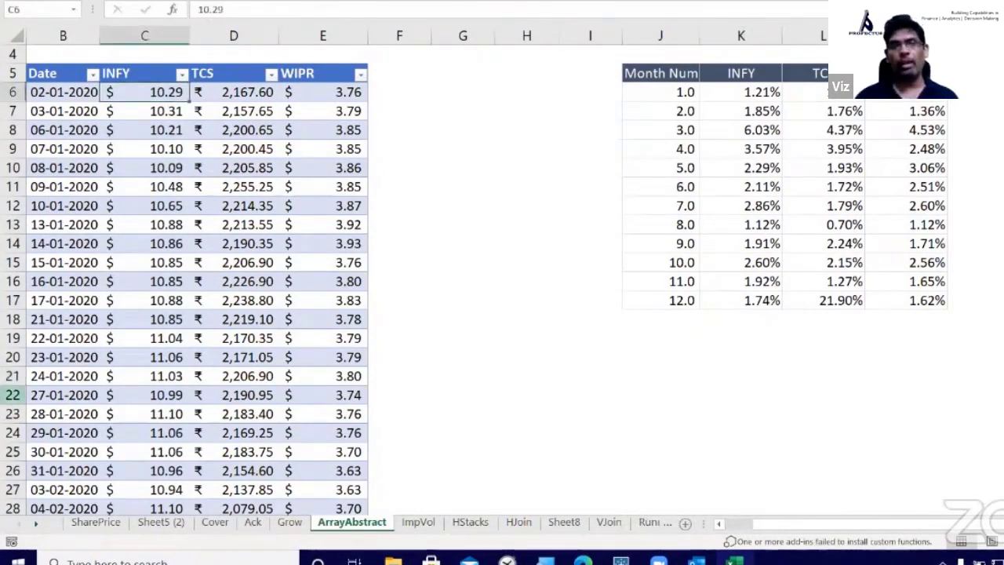
left_click_drag(158, 95, 329, 94)
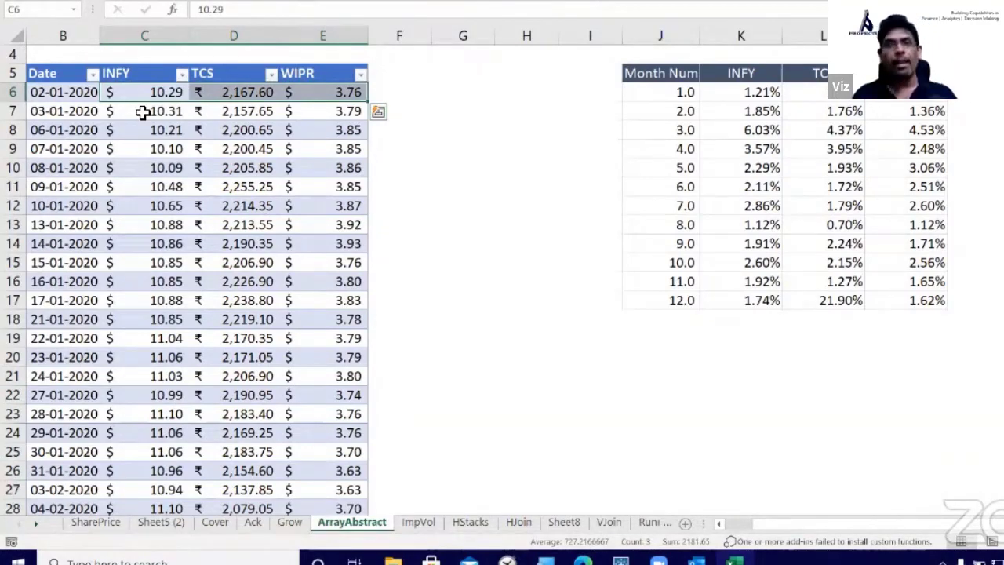
left_click(753, 96)
key("F2")
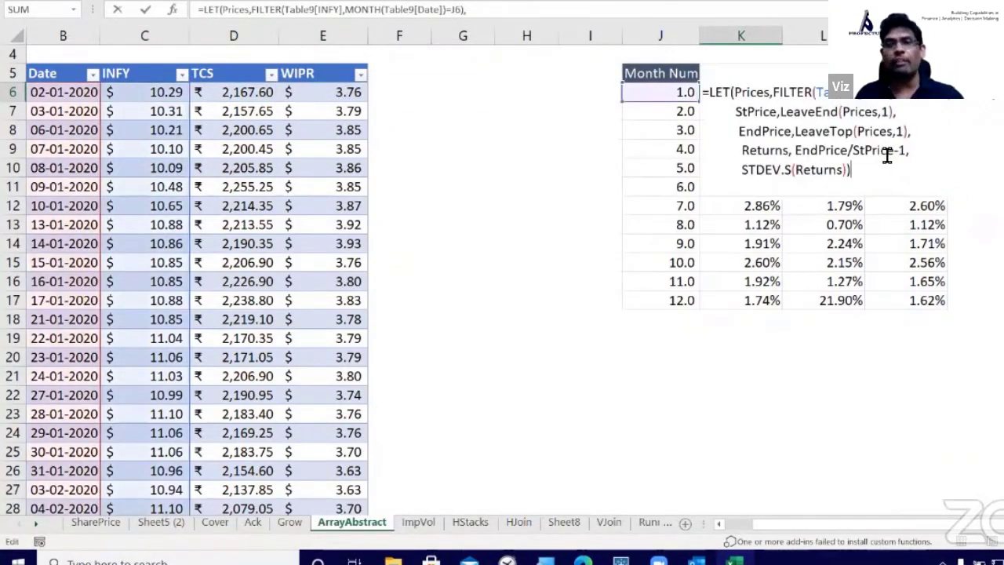
key("ctrl+Return")
left_click(739, 109)
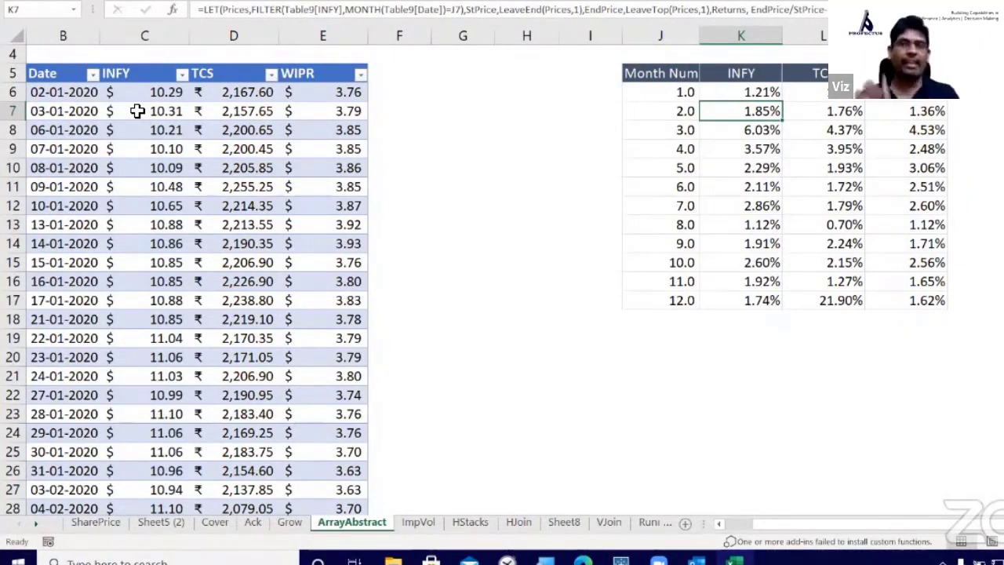
Compare the month 1 LET formulas for INFY, TCS and WIPR in K6:M6, and select the results block K6:M17
key("Up")
key("F2")
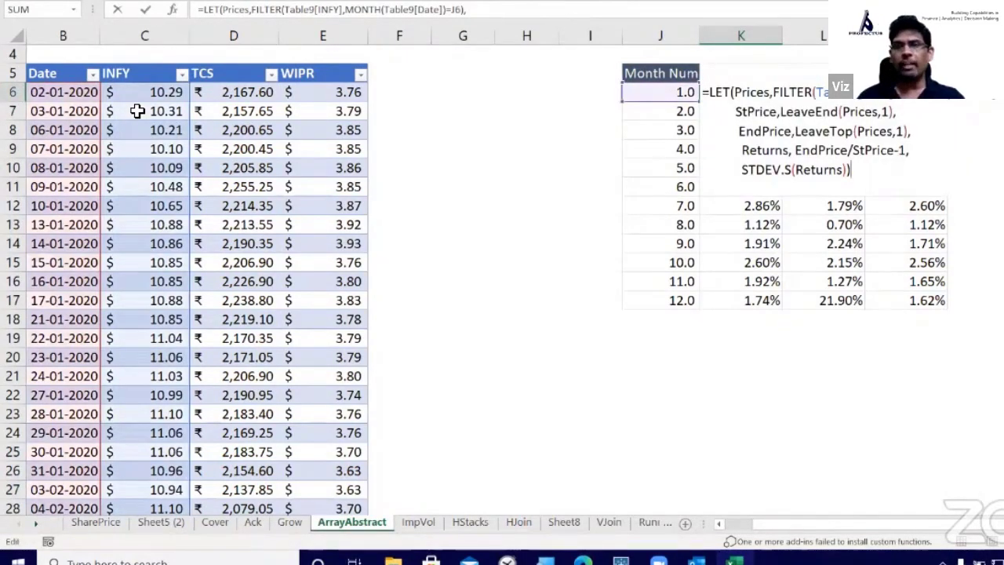
key("Escape")
key("Right")
key("F2")
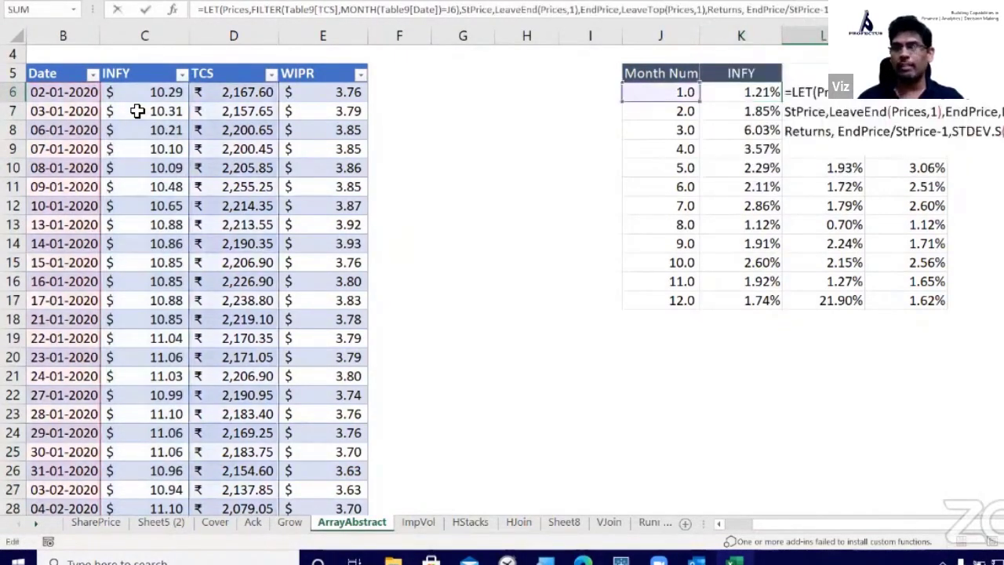
key("Escape")
key("Right")
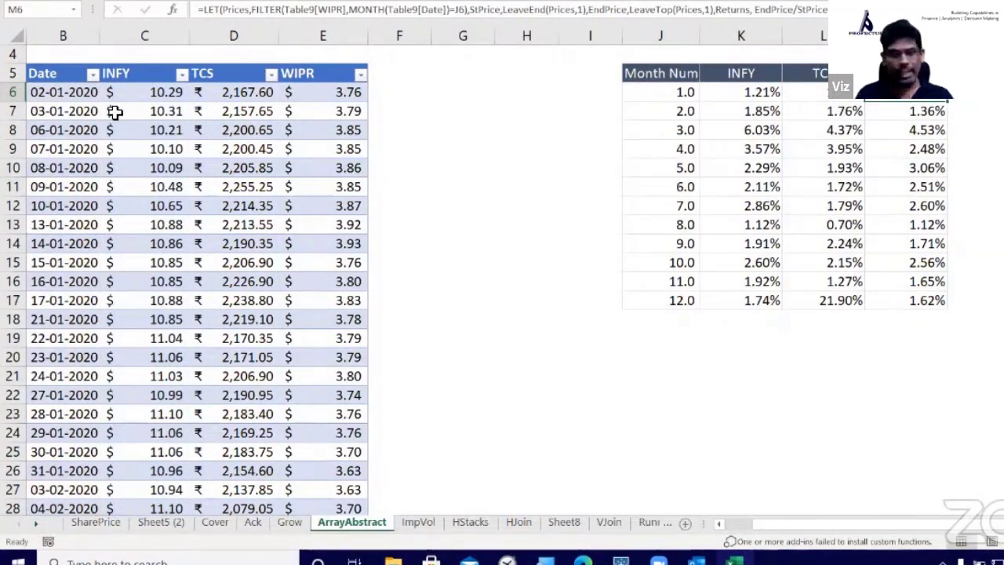
mouse_move(745, 95)
left_mouse_down()
mouse_move(811, 284)
mouse_move(919, 306)
left_mouse_up()
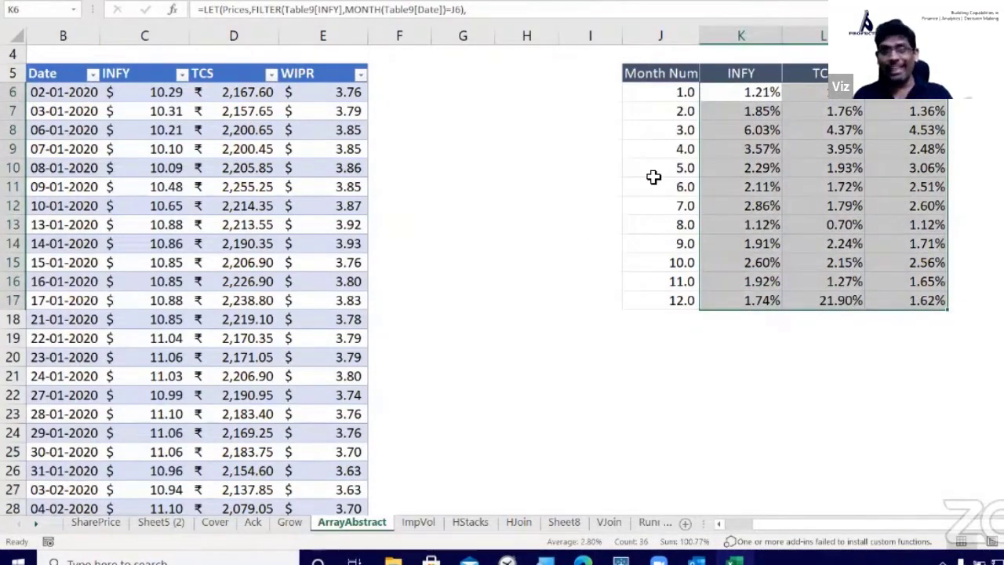
Merge and centre K4:M4 above the INFY, TCS and WIPR results and enter the heading "Standard deviation"
left_click(730, 78)
left_click(677, 72)
key("Up")
key("Right")
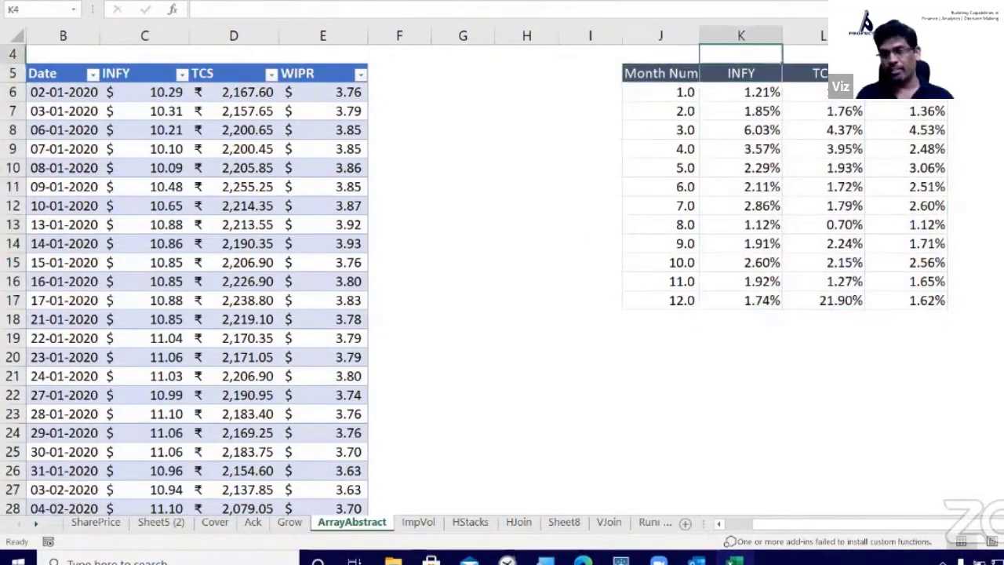
key("shift+Right")
key("shift+Right")
left_click(61, 1)
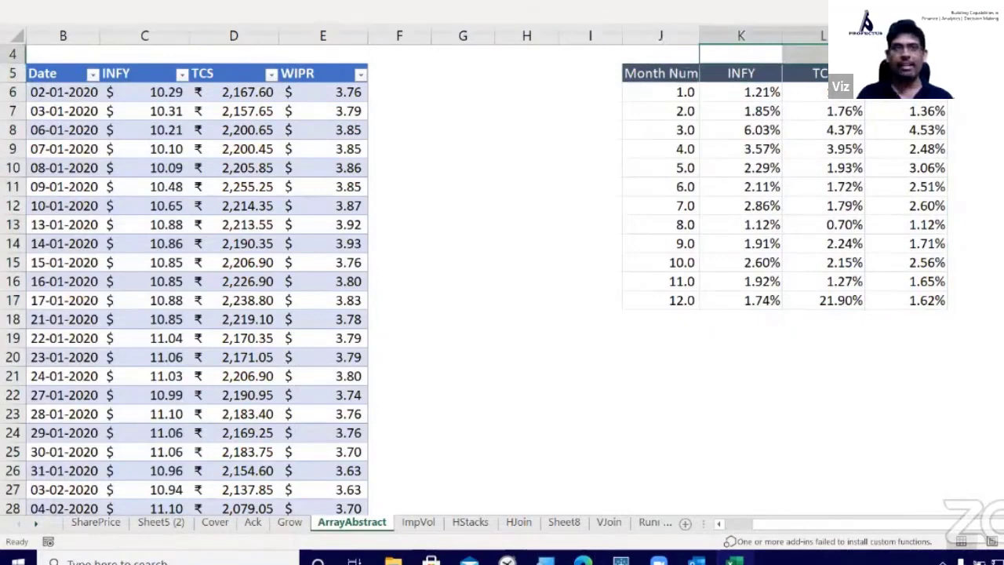
left_click(430, 14)
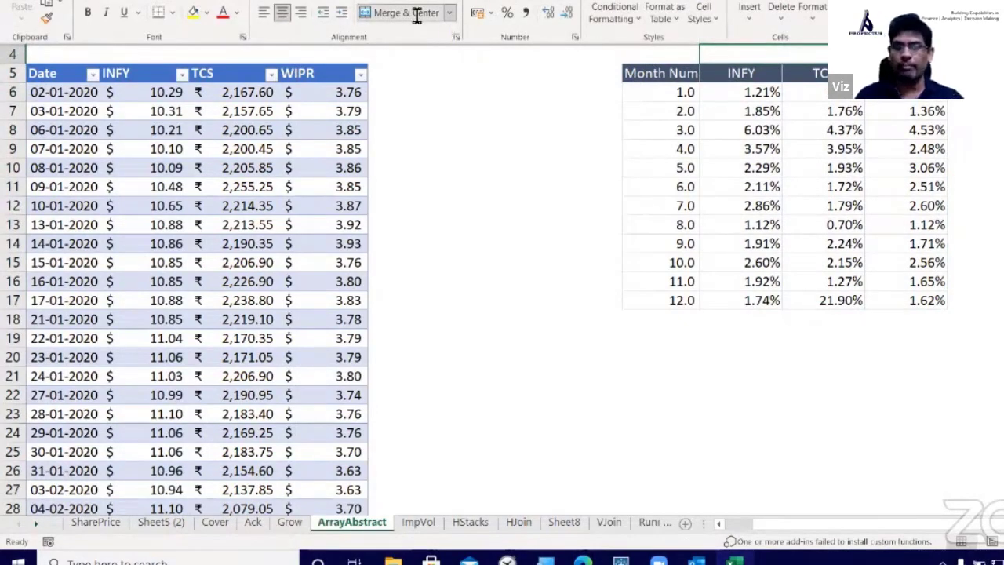
type("Standard deviation")
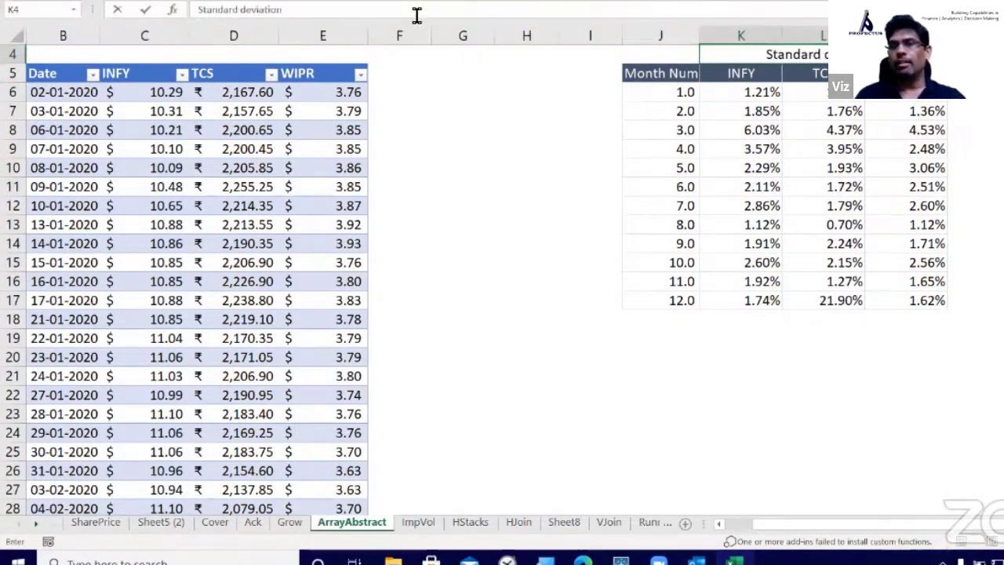
key("Return")
Examine the month 1 LET formulas for INFY and TCS, and the WIPR formulas from month 2 to month 11
key("Down")
key("F2")
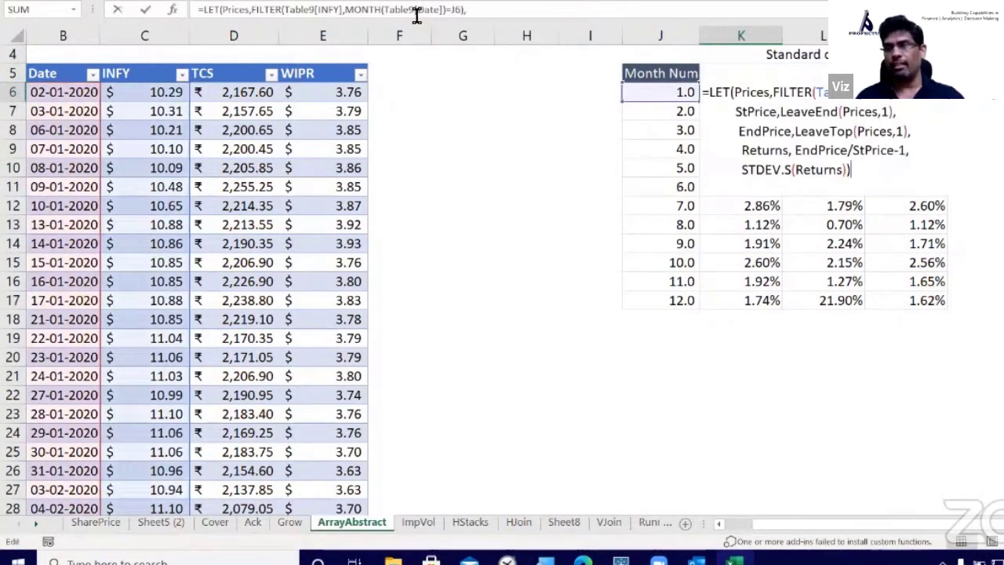
key("Escape")
key("Right")
key("F2")
key("Return")
key("Right")
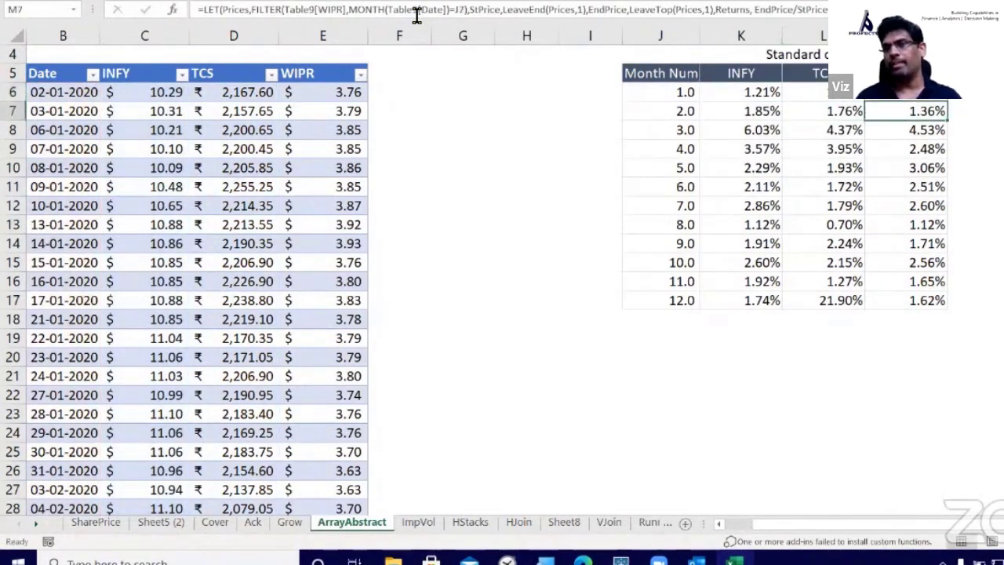
key("Down")
key("Down")
key("Down")
key("Down")
key("Down")
key("Down")
key("Down")
key("Down")
key("Down")
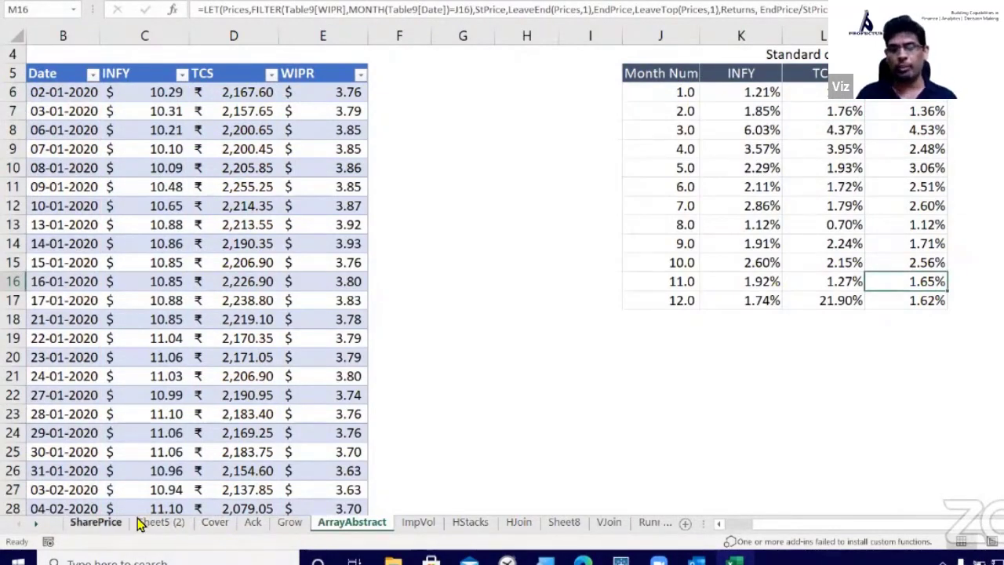
Switch to the SharePrice sheet and review the LET formula in G6, focusing on its Table913[INFY] price range
left_click(109, 522)
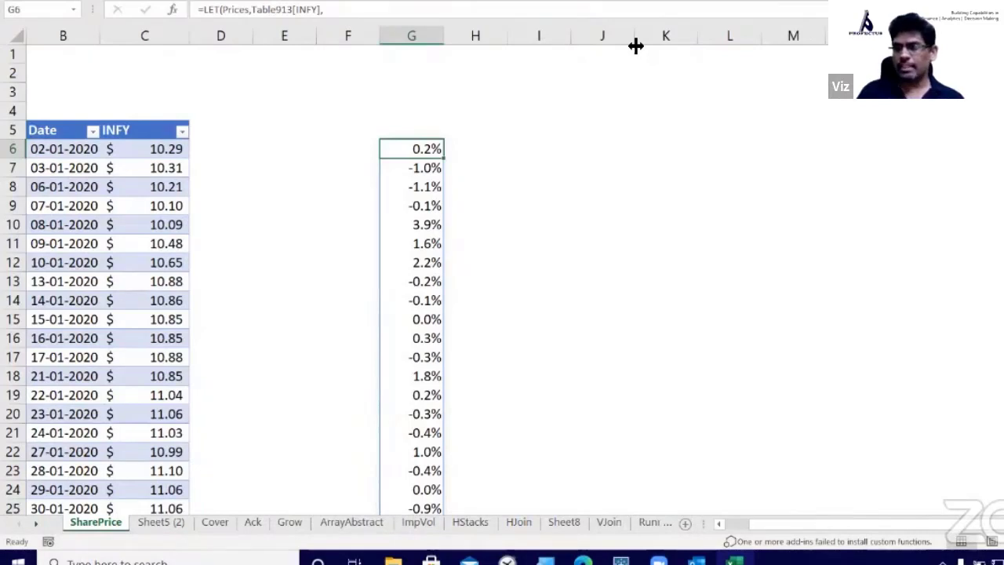
key("alt+Tab")
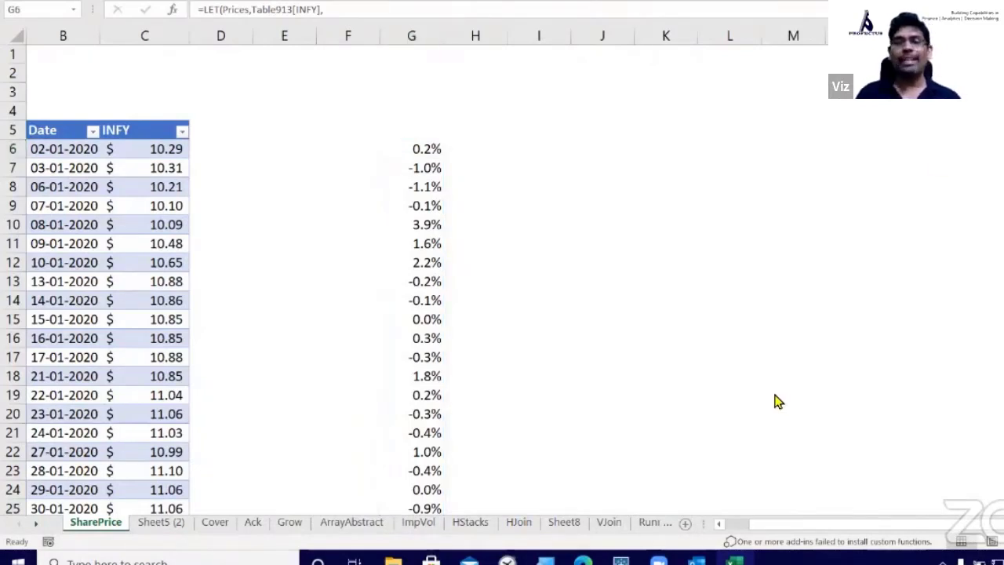
key("alt+Tab")
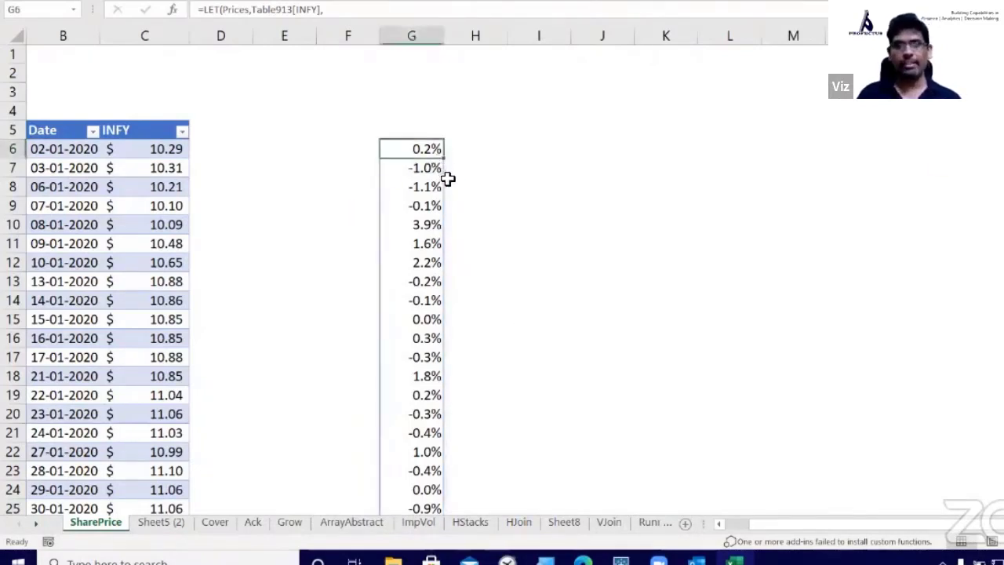
key("F2")
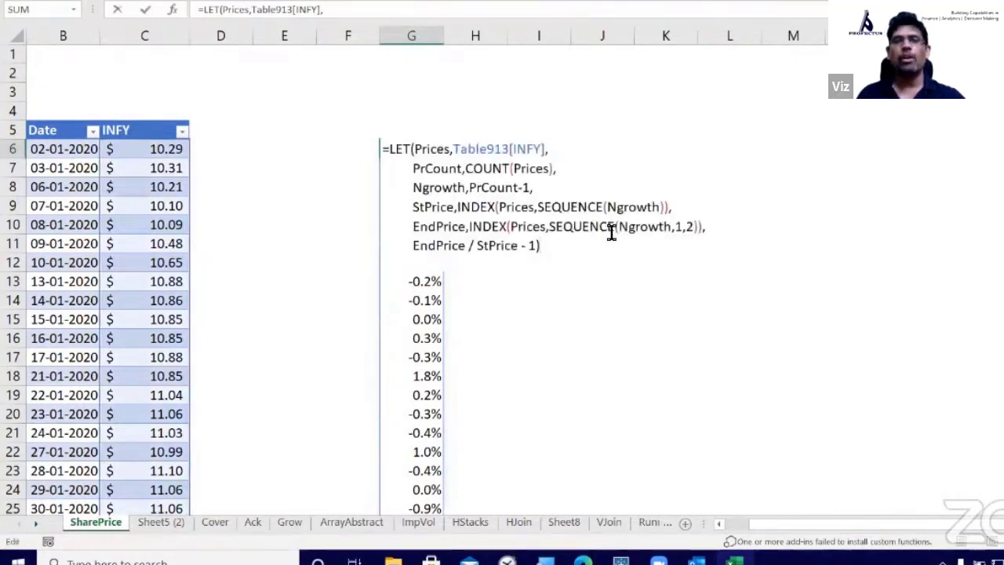
key("Escape")
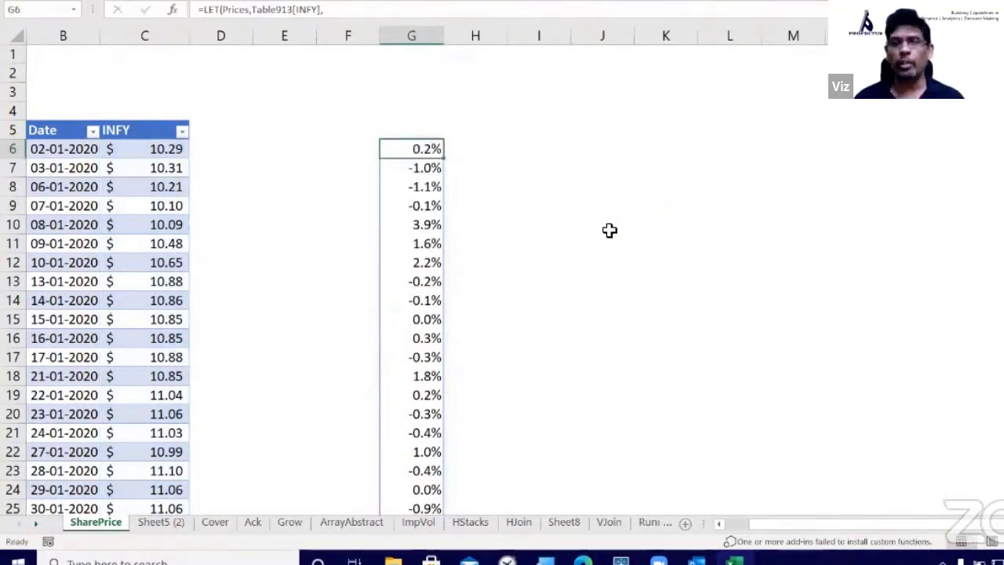
key("F2")
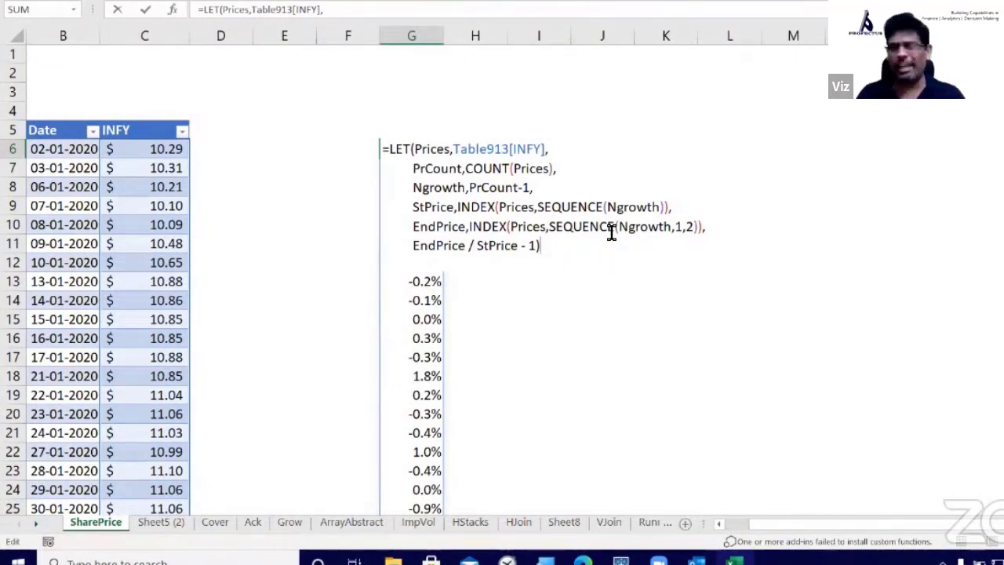
left_click_drag(453, 149, 549, 148)
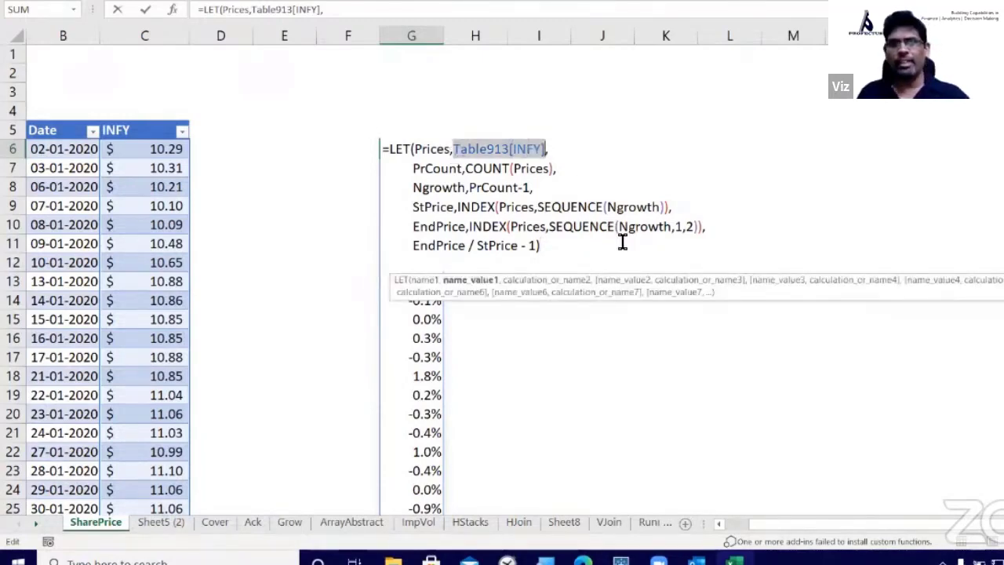
key("Escape")
Copy the full text of the LET growth formula from G6 on SharePrice into G6 on the ArrayAbstract sheet
key("F2")
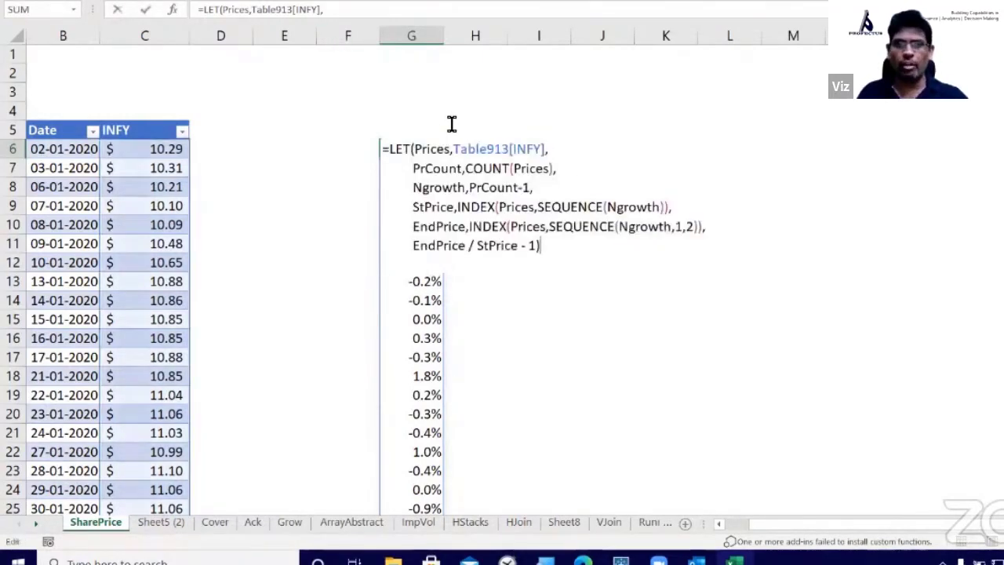
key("ctrl+a")
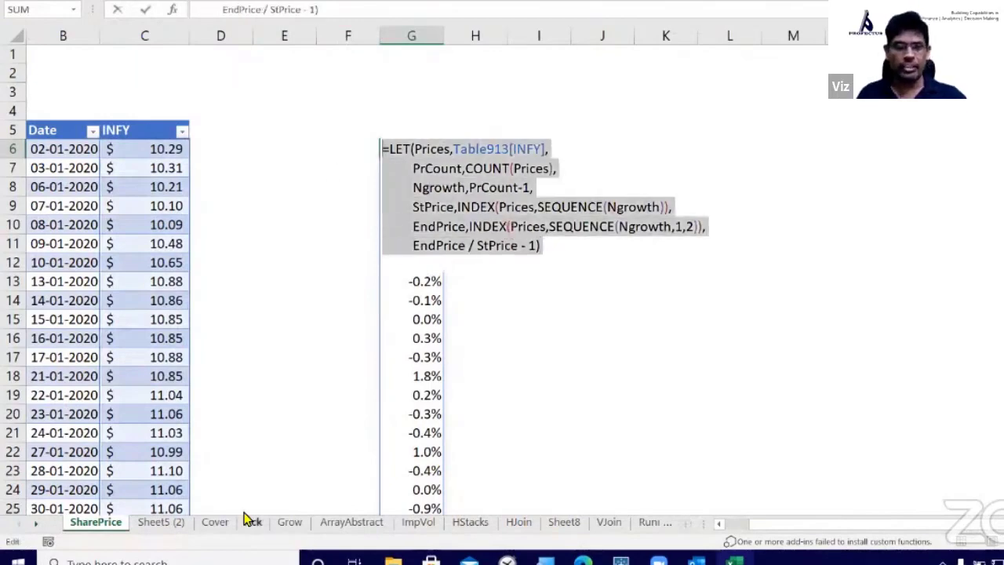
key("Escape")
left_click(349, 521)
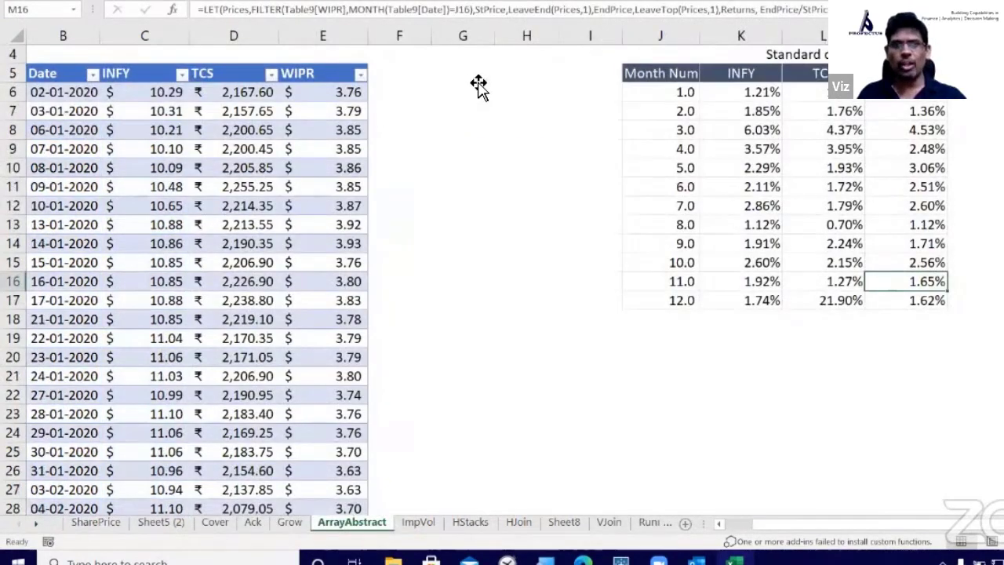
left_click(474, 74)
left_click(486, 110)
left_click(481, 90)
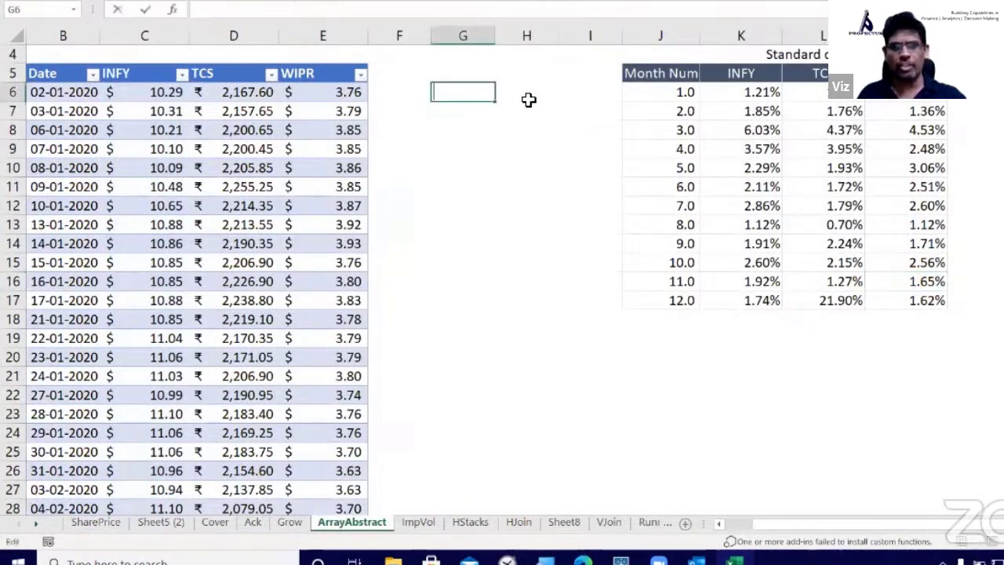
key("F2")
Replace Table913[INFY] with the TCS price column, Table9[TCS], in the pasted LET formula and enter it
left_click_drag(505, 92, 598, 94)
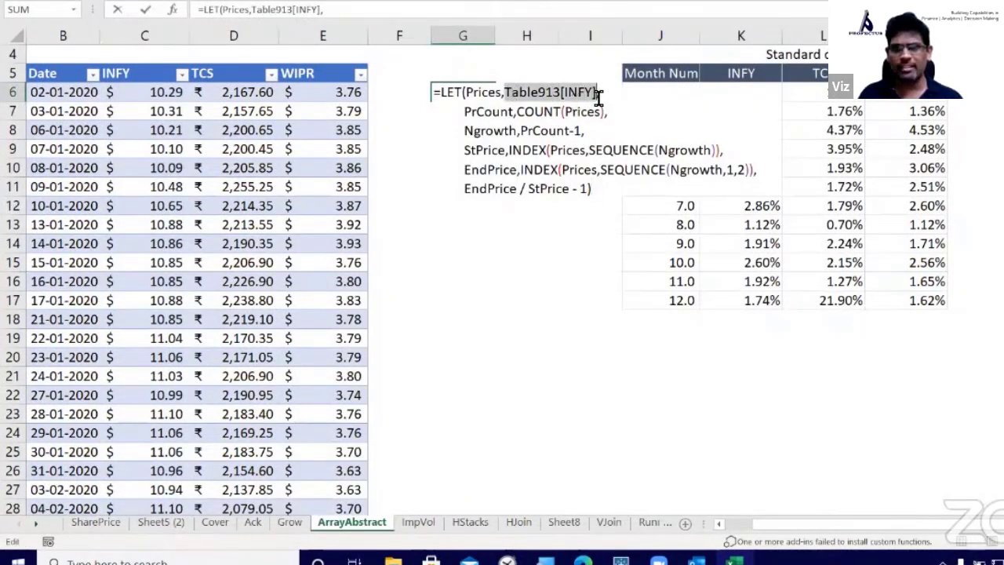
left_click(235, 67)
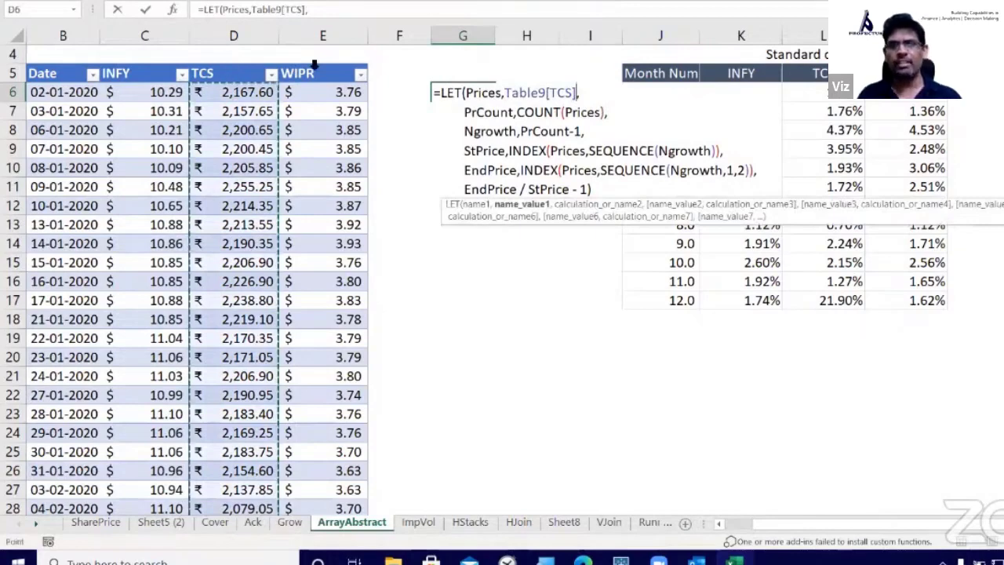
key("ctrl+Return")
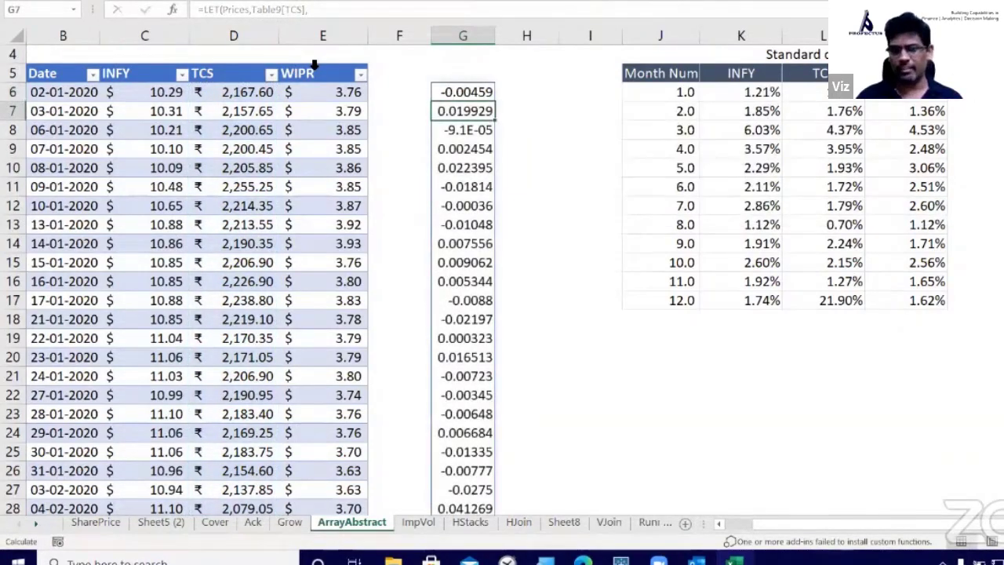
Format the growth rates in column G of ArrayAbstract as percentages with one decimal place
left_click(465, 35)
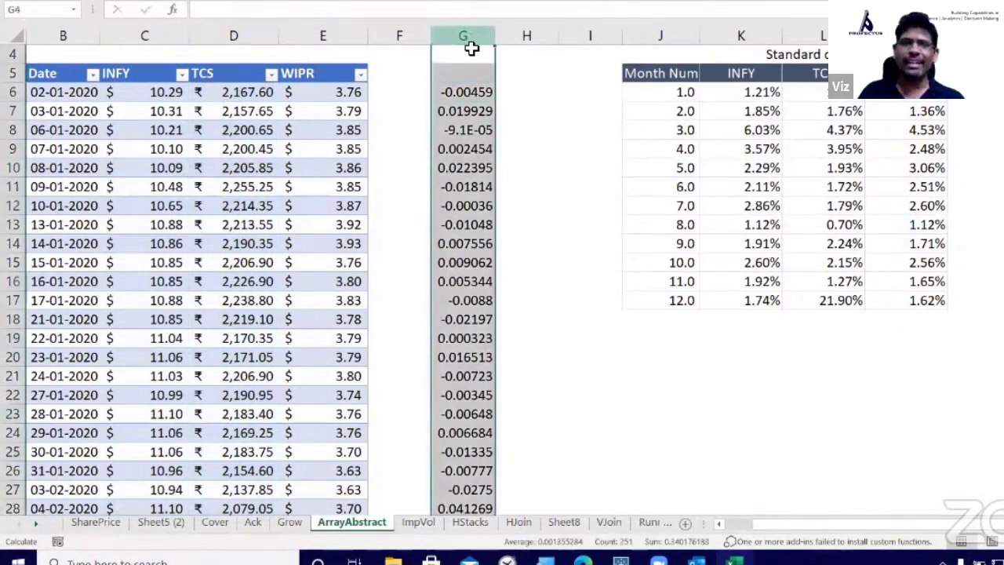
key("ctrl+shift+5")
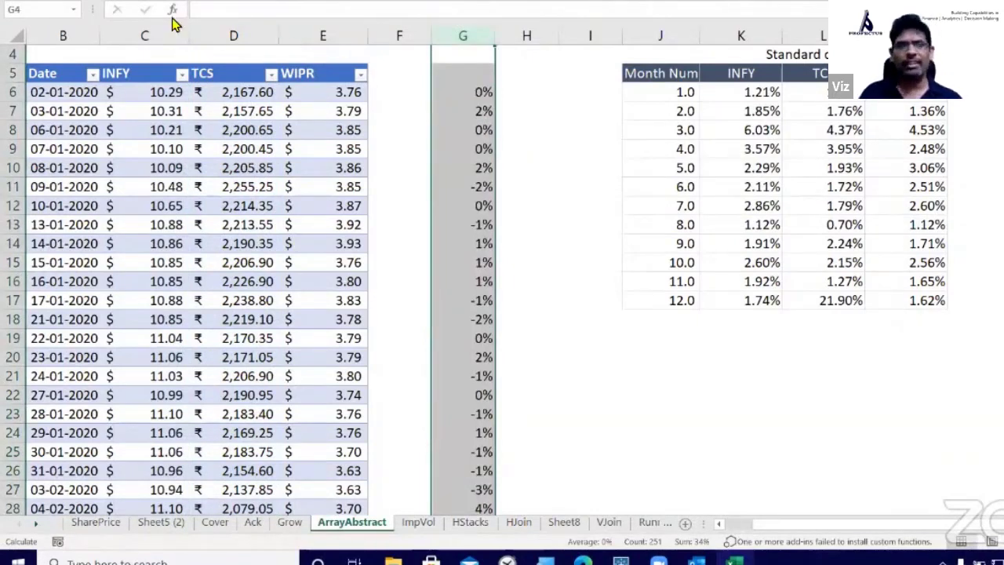
left_click(548, 13)
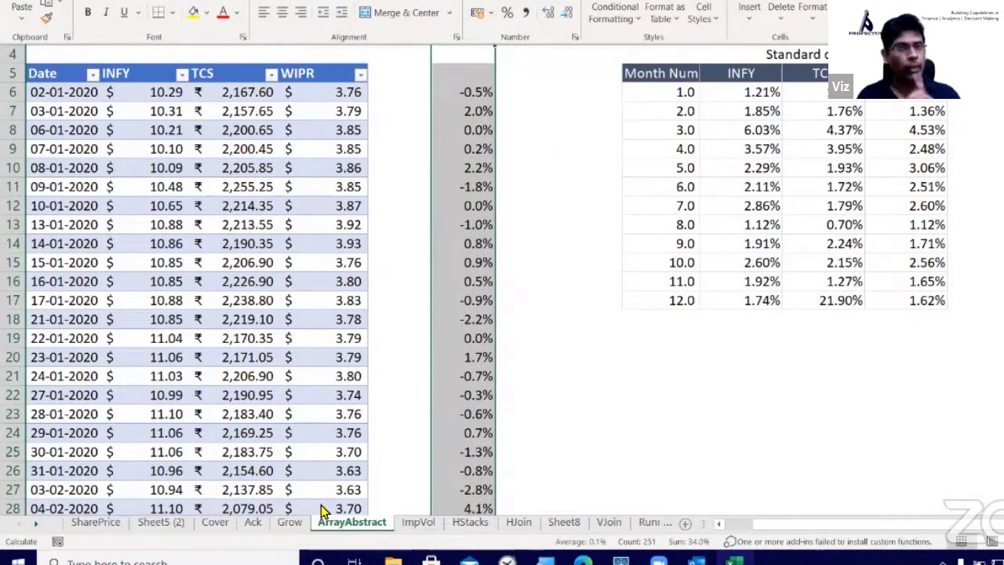
Return to the SharePrice sheet and copy the entire text of the LET formula in G6
left_click(37, 521)
left_click(88, 523)
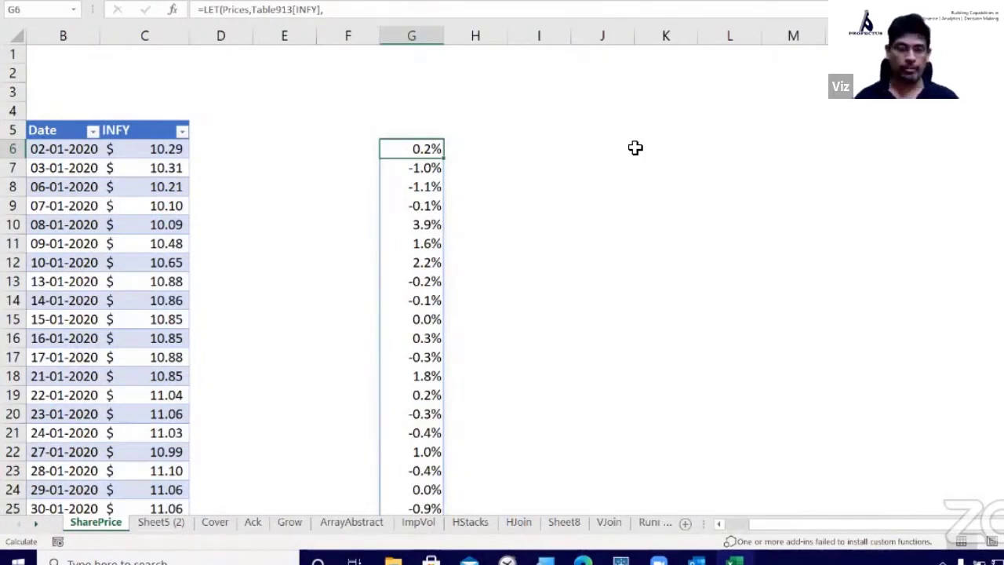
key("F2")
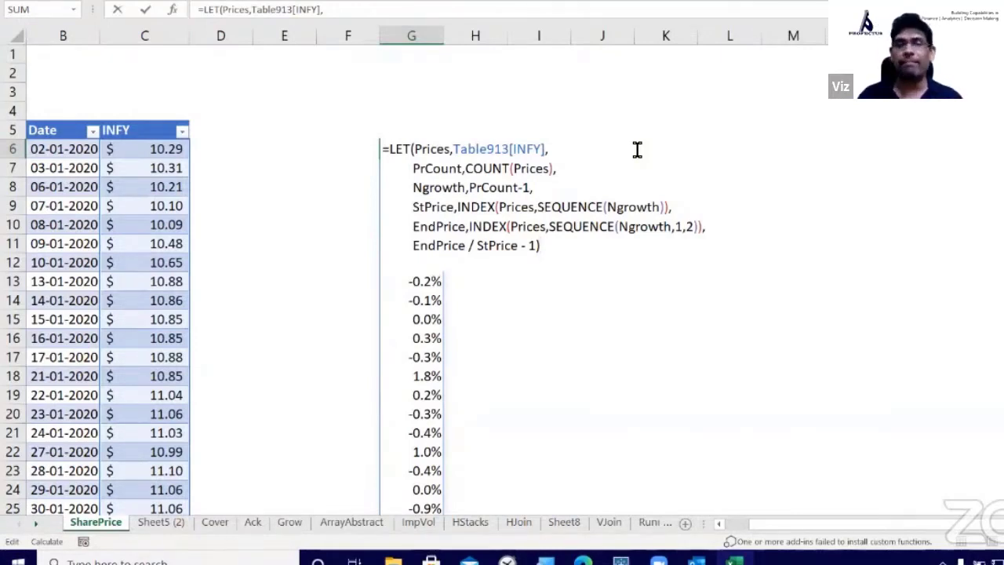
left_click_drag(552, 249, 381, 148)
key("Escape")
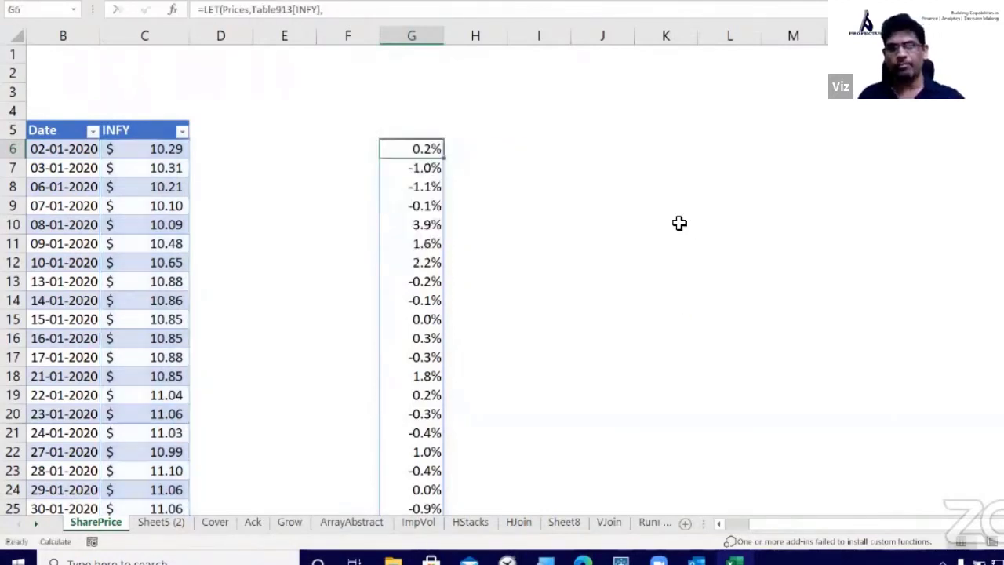
Begin a LAMBDA formula in I6 with PriceRng as its first parameter
left_click(578, 161)
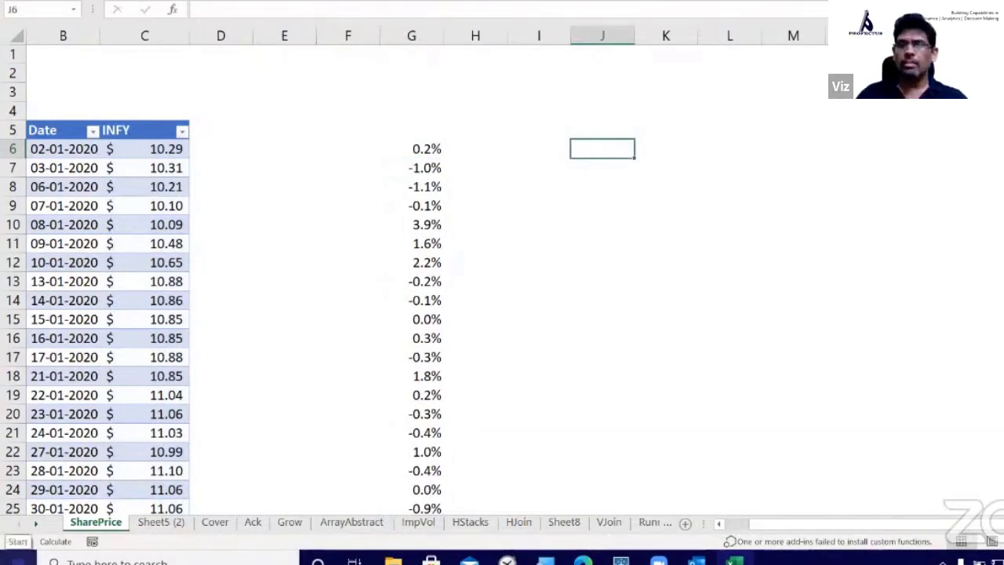
key("Left")
type("=")
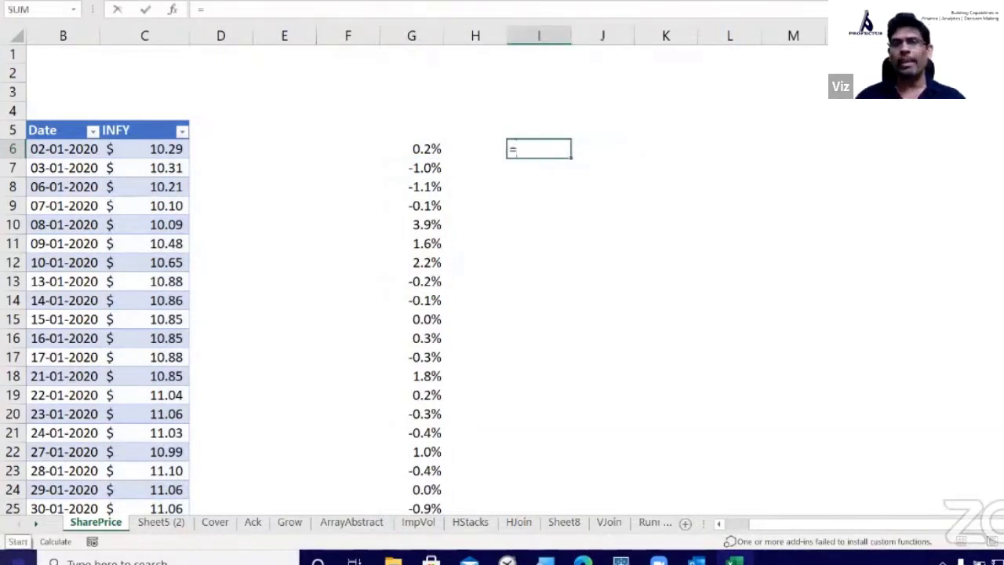
type("Lambda(")
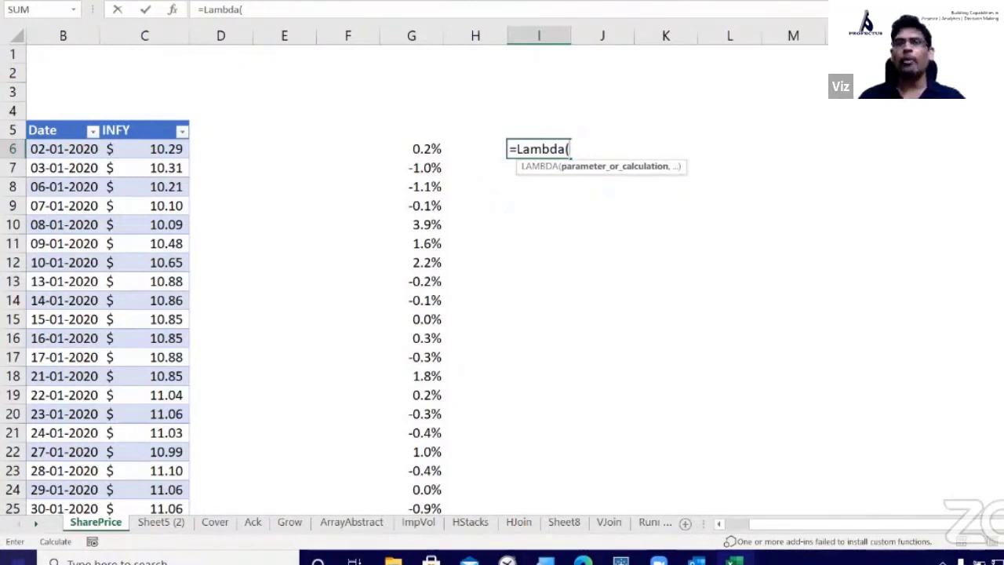
type("Prcie")
key("BackSpace")
key("BackSpace")
key("BackSpace")
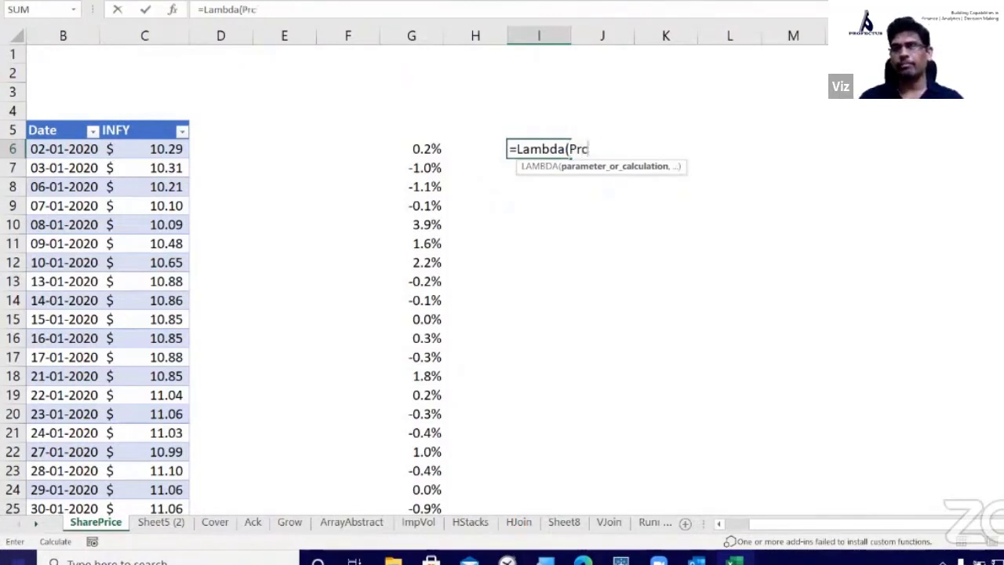
type("iceRng,")
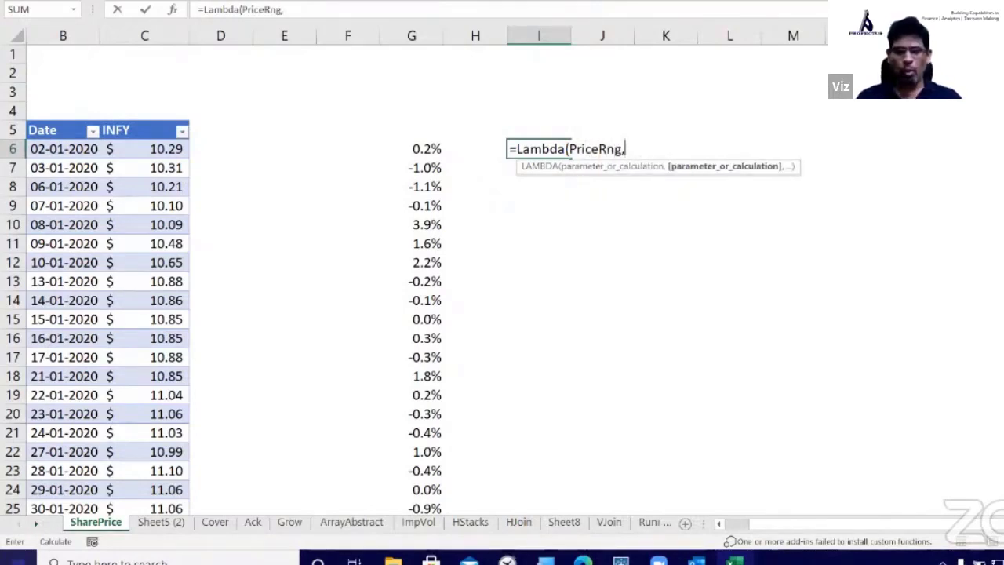
Paste the copied LET formula as the LAMBDA's calculation without its equals sign, and rename the LAMBDA parameter to Prices
key("ctrl+v")
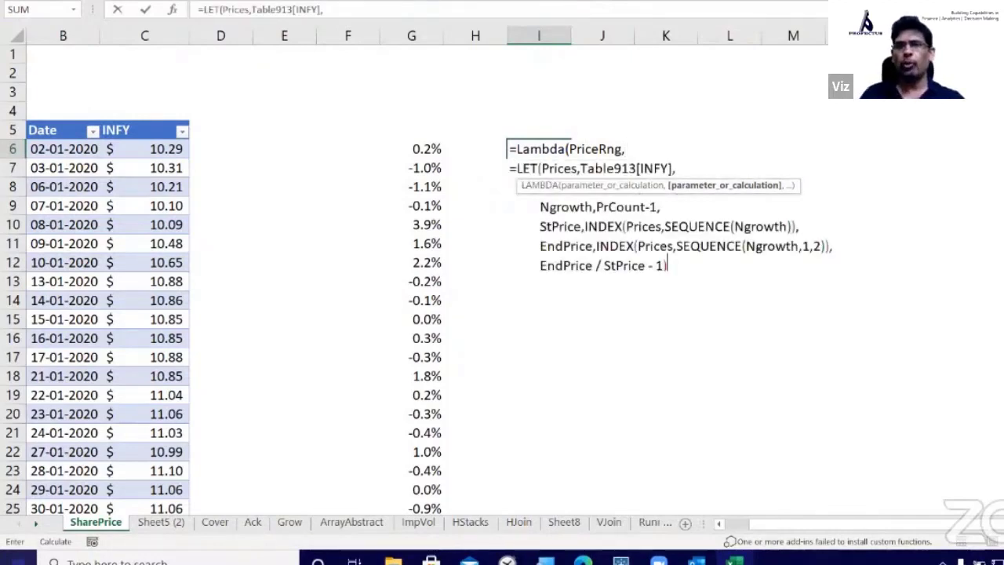
left_click(519, 169)
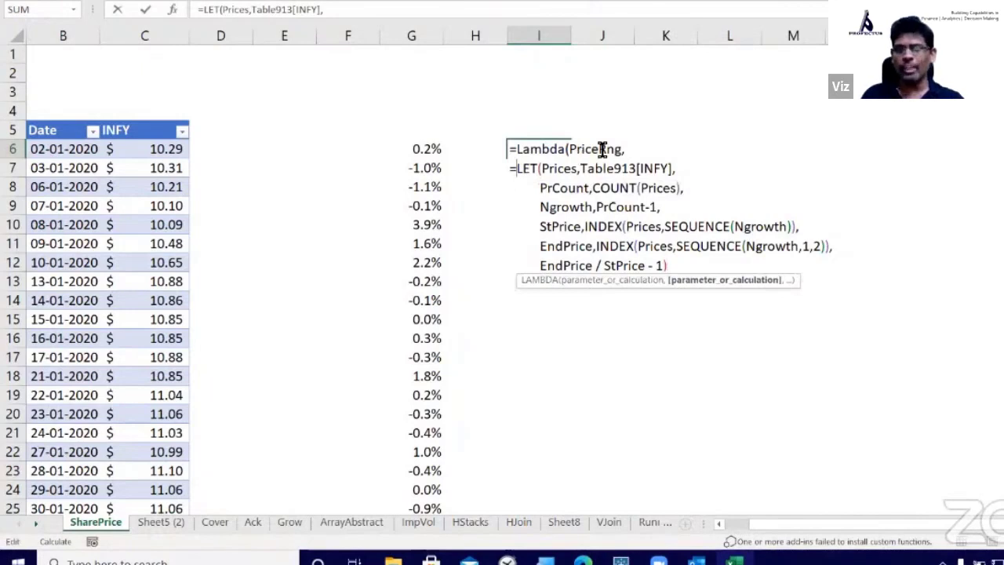
left_click_drag(598, 149, 619, 150)
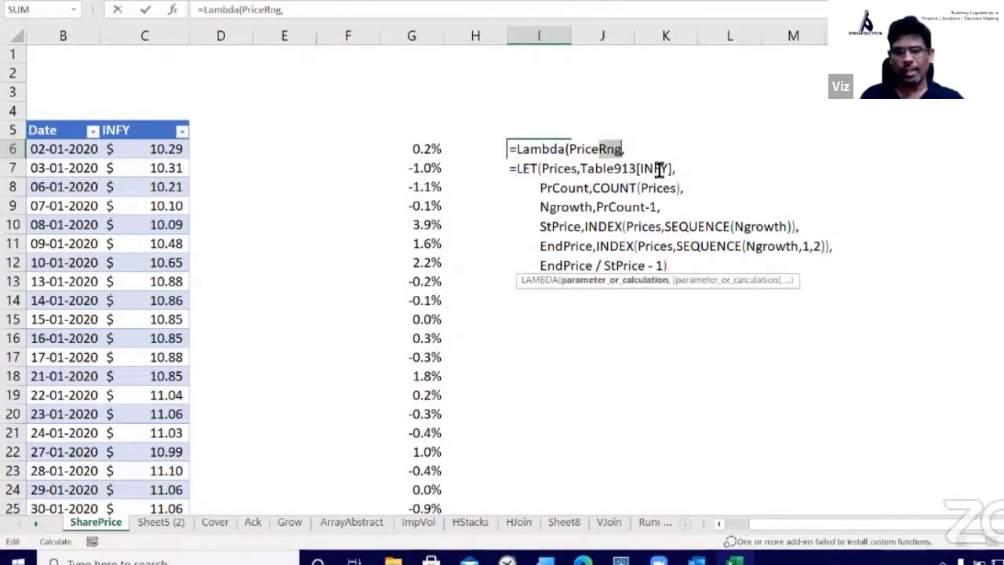
type("es")
key("BackSpace")
key("BackSpace")
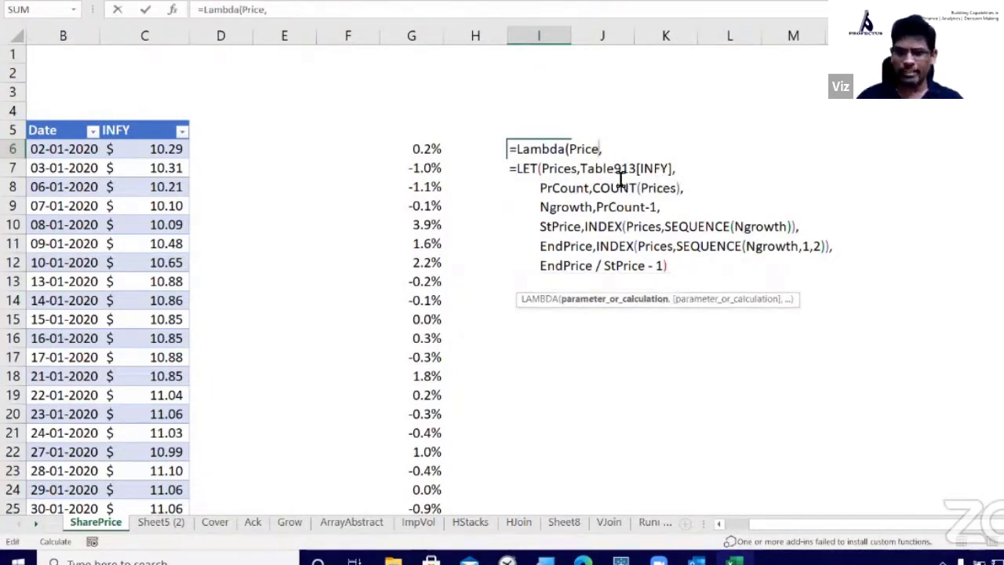
type("s")
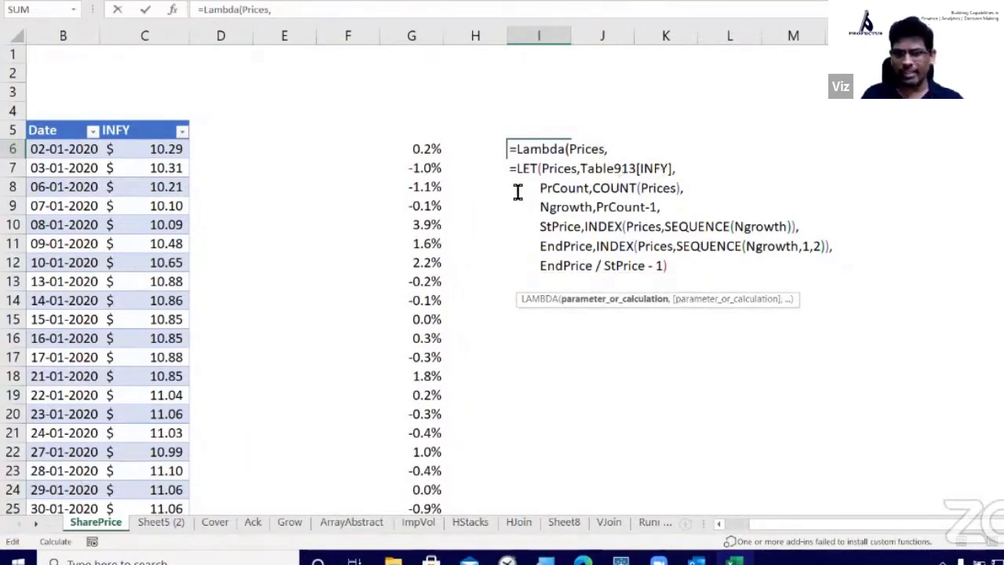
left_click(522, 171)
key("BackSpace")
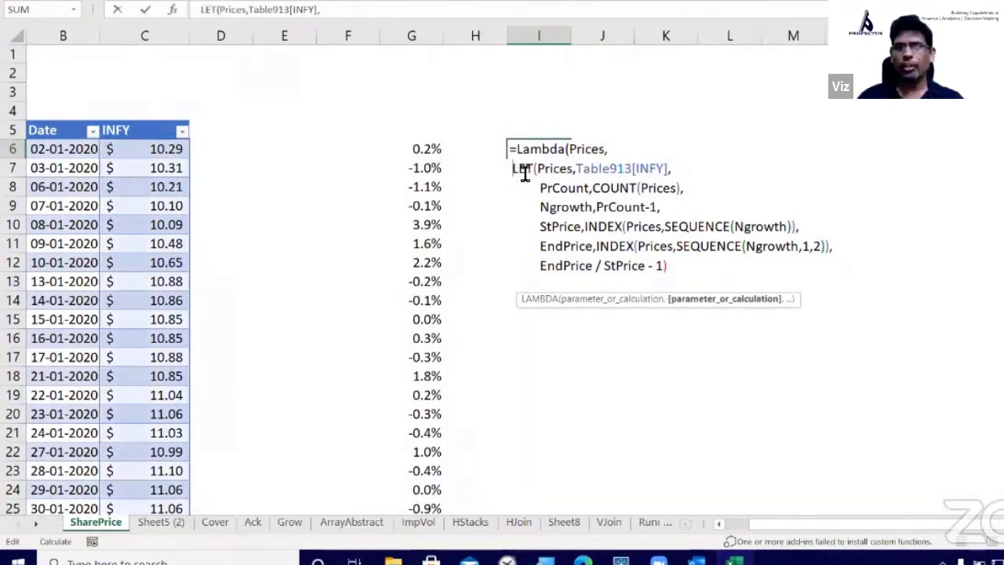
Remove the Prices,Table913[INFY] pair from the LET so that it starts directly with PrCount on the same line
left_click_drag(545, 171, 677, 164)
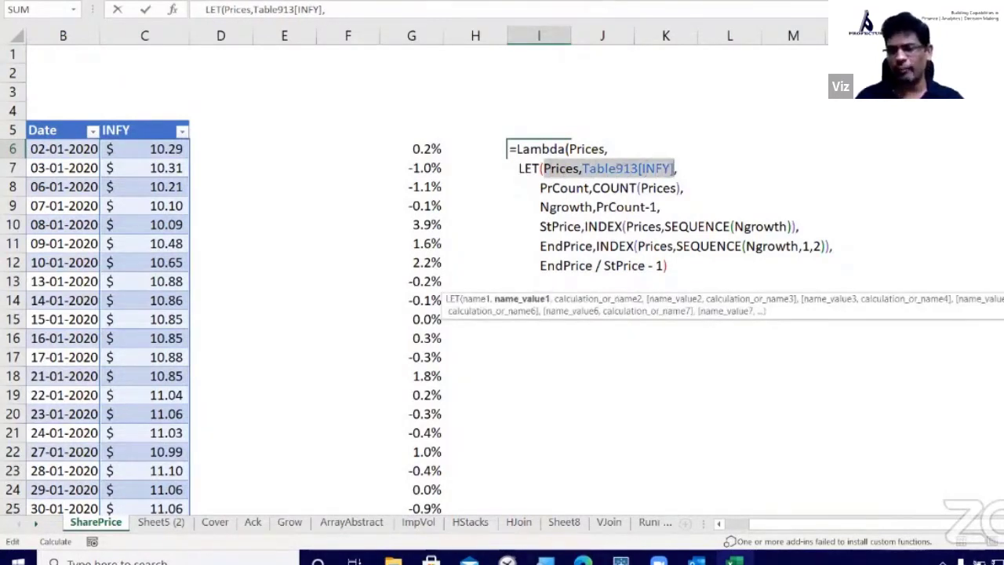
key("Delete")
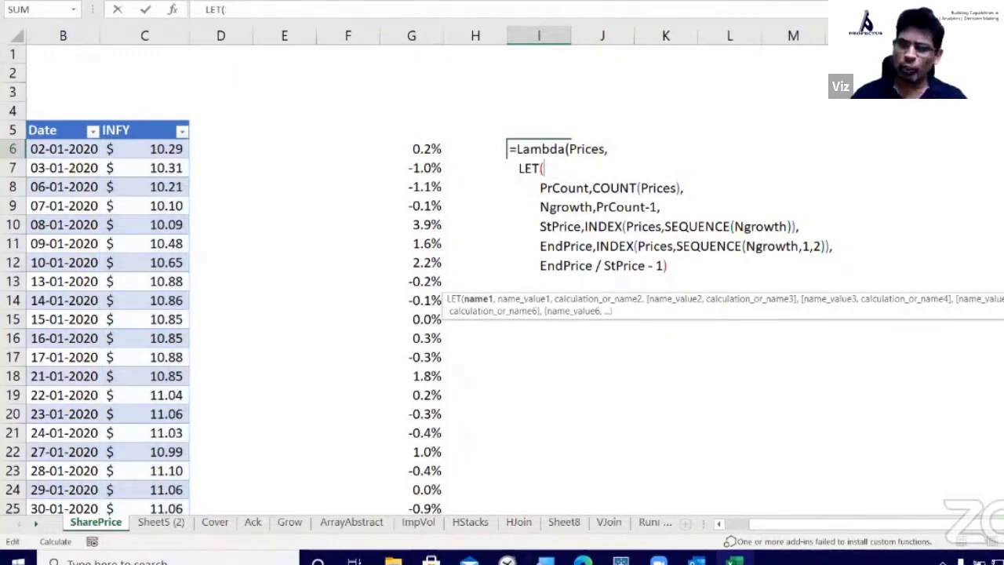
key("Delete")
key("Delete")
key("Delete")
key("Delete")
key("Delete")
key("Delete")
key("Delete")
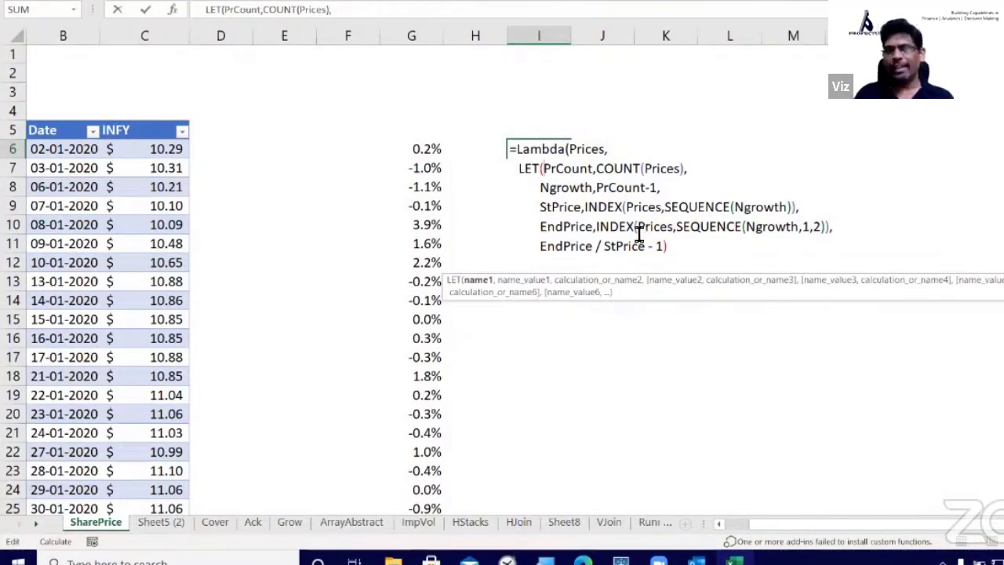
Close the LAMBDA with a parenthesis on a new line and call it with the INFY price column, Table913[INFY]
left_click(699, 251)
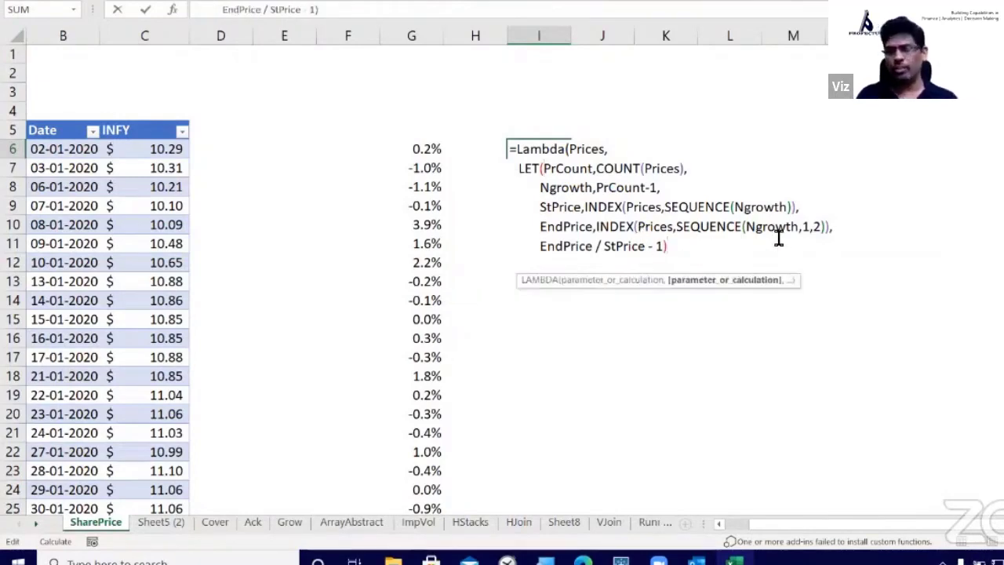
key("alt+Return")
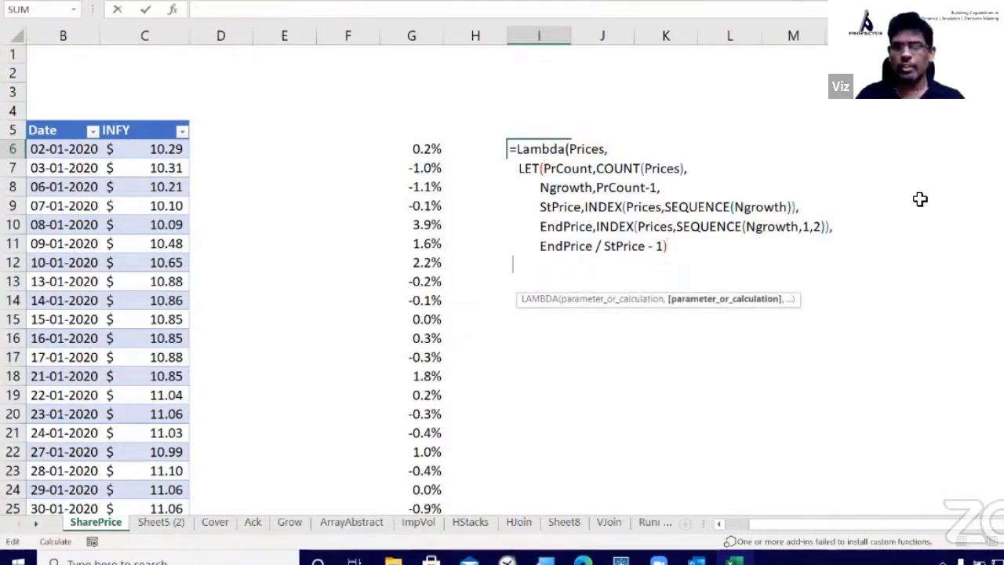
type(")")
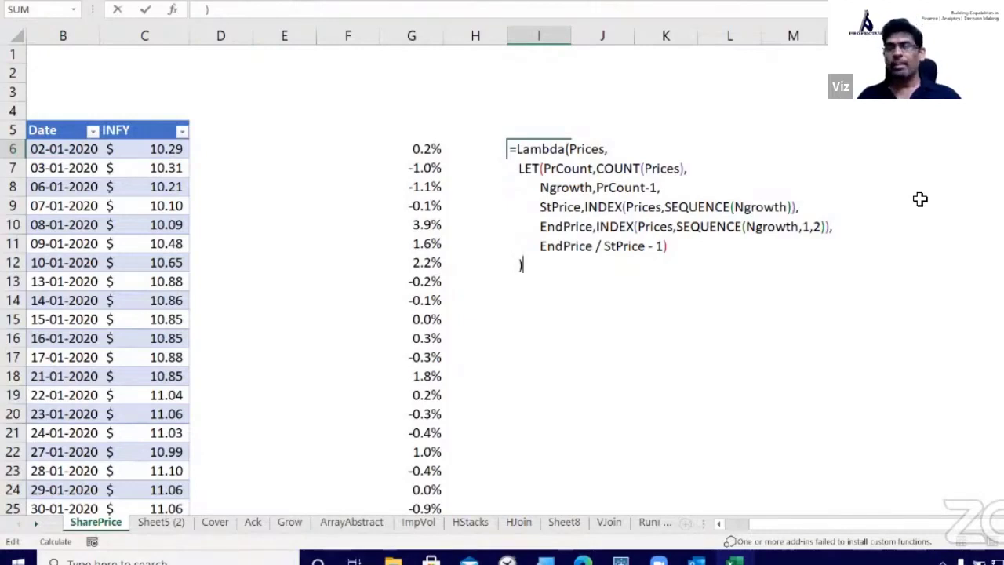
double_click(578, 149)
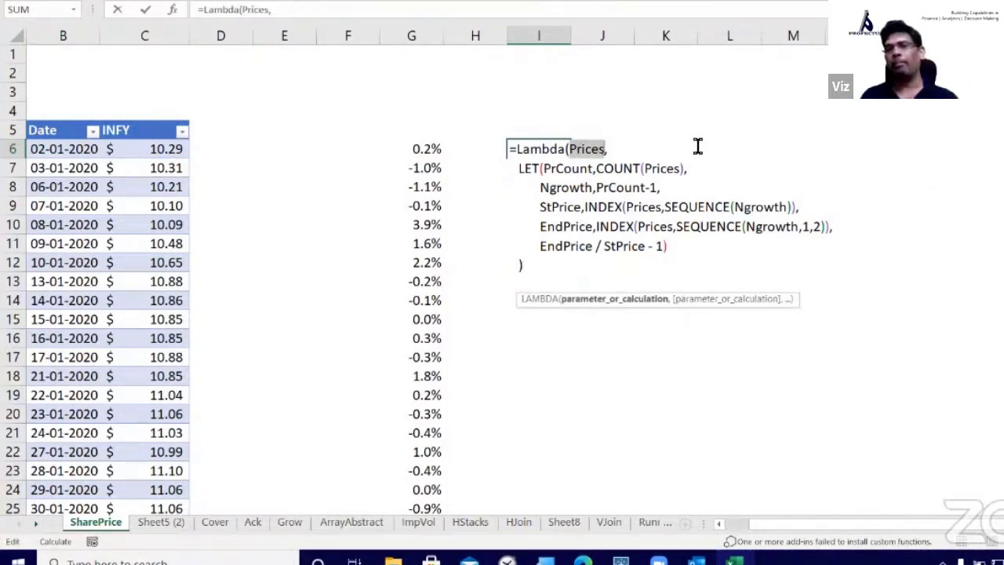
left_click(541, 274)
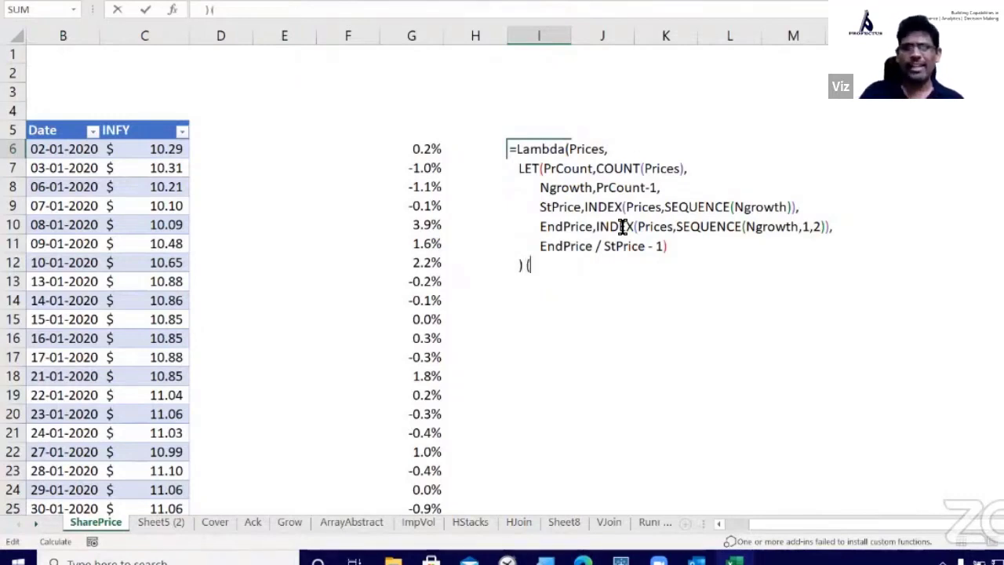
type("(")
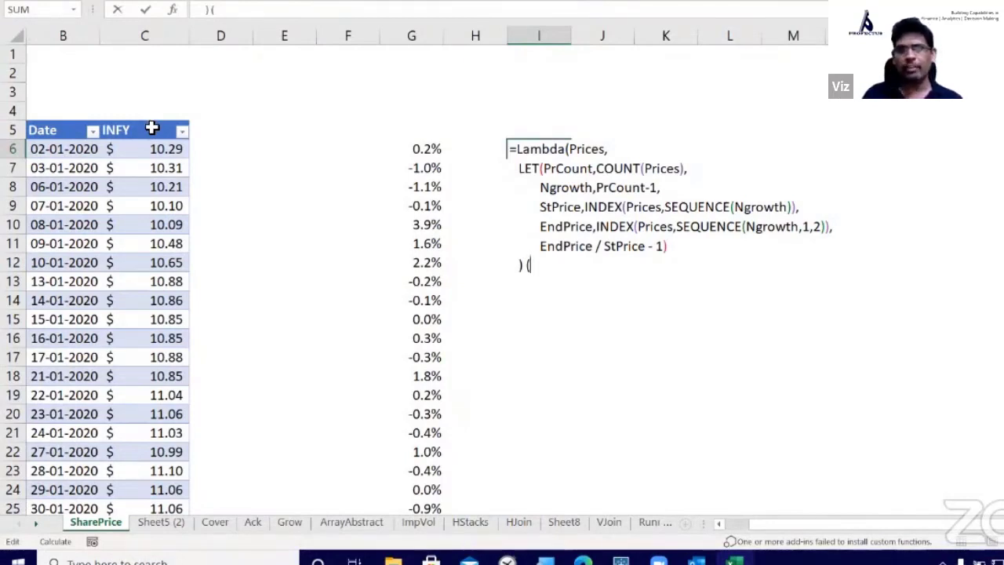
left_click(158, 126)
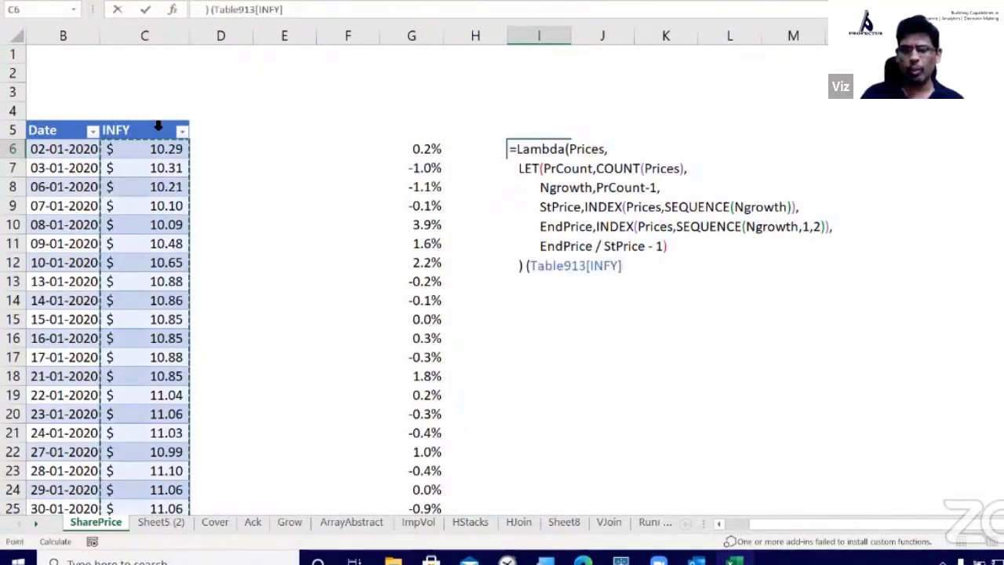
type(")")
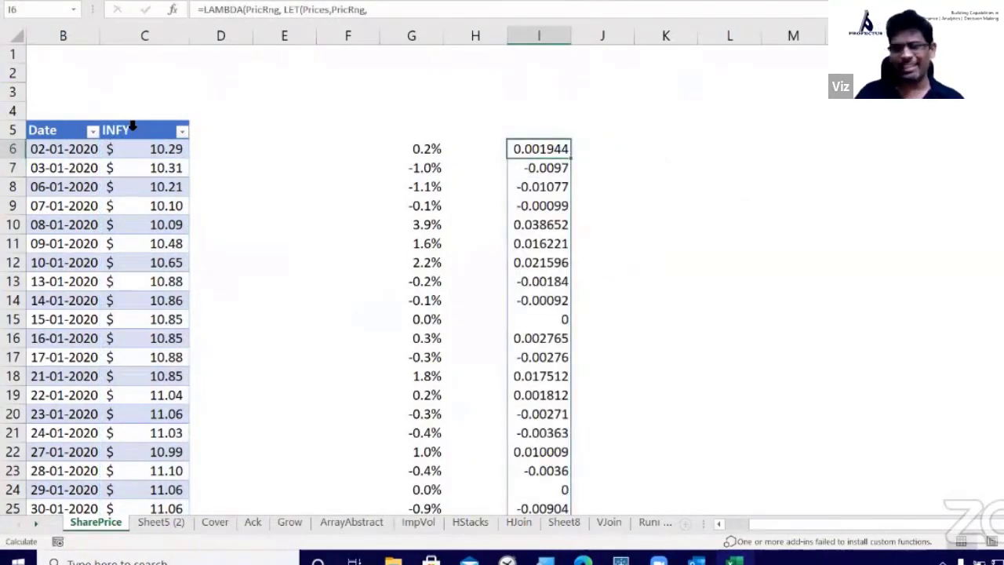
Copy column G and paste only its formats onto column I
left_click(406, 36)
key("ctrl+c")
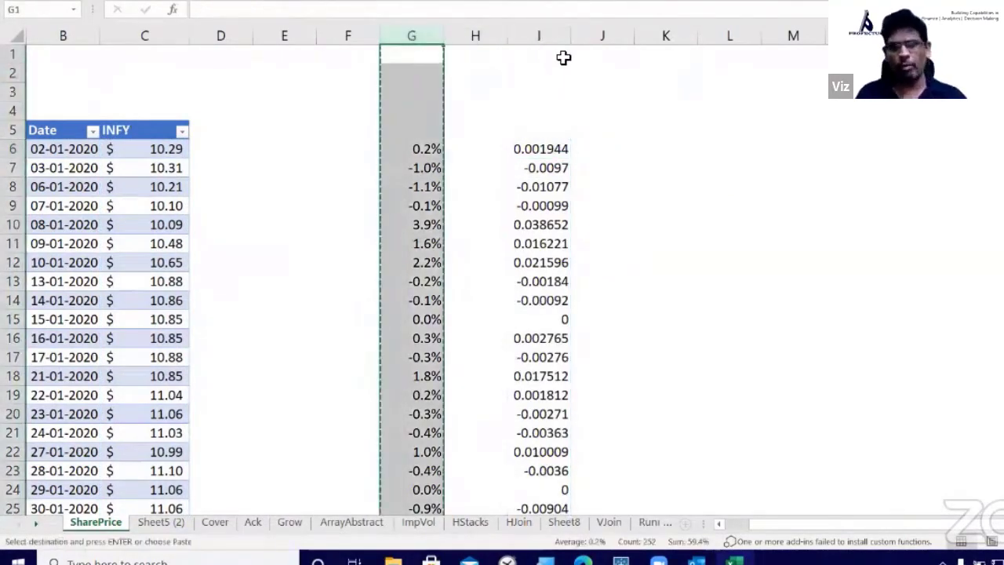
left_click(532, 35)
key("ctrl+alt+v")
key("t")
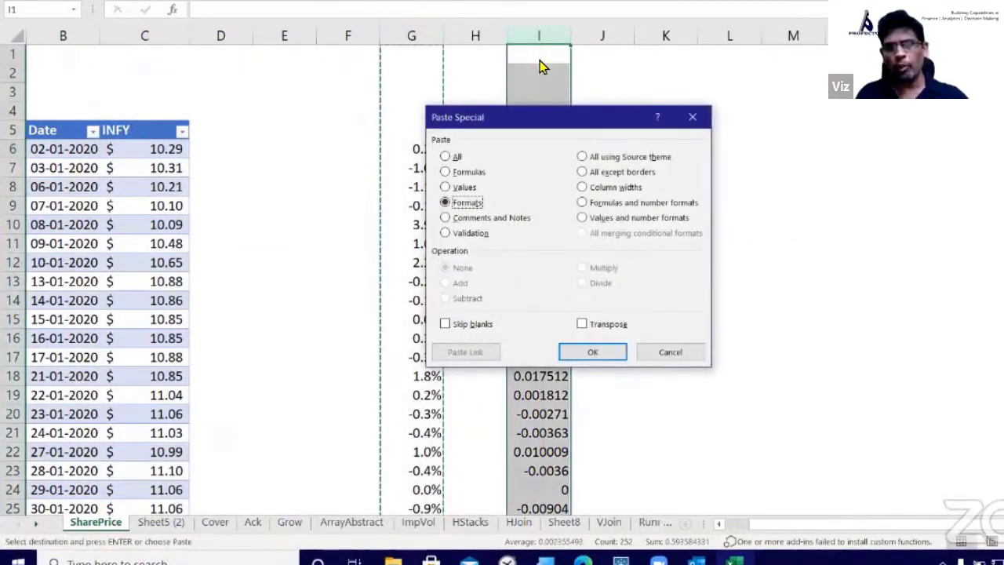
left_click(592, 352)
key("Escape")
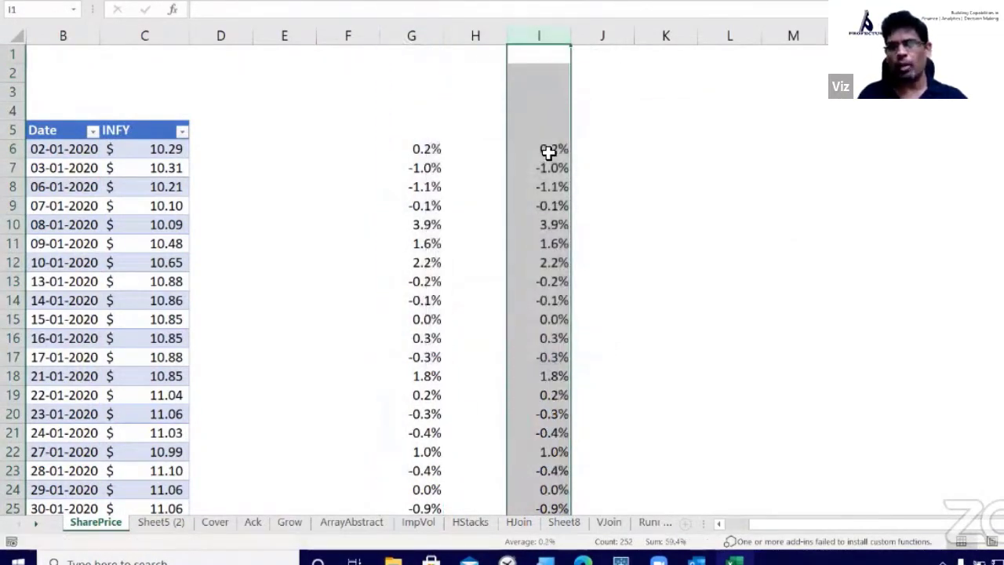
Copy the LAMBDA text in I6 without its trailing (Table913[INFY]) call, and leave the cell's formula as it was
left_click(552, 150)
key("F2")
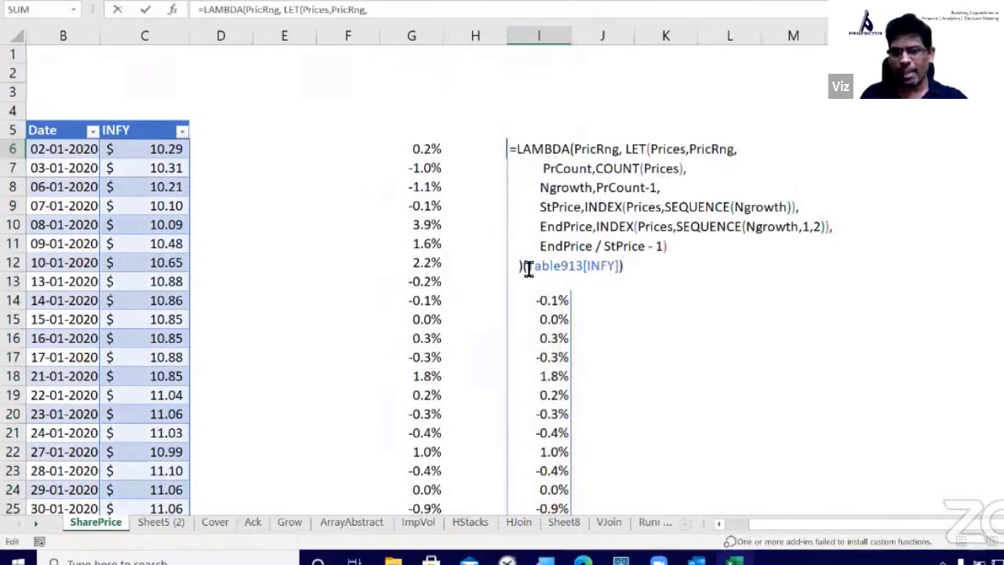
double_click(530, 266)
key("BackSpace")
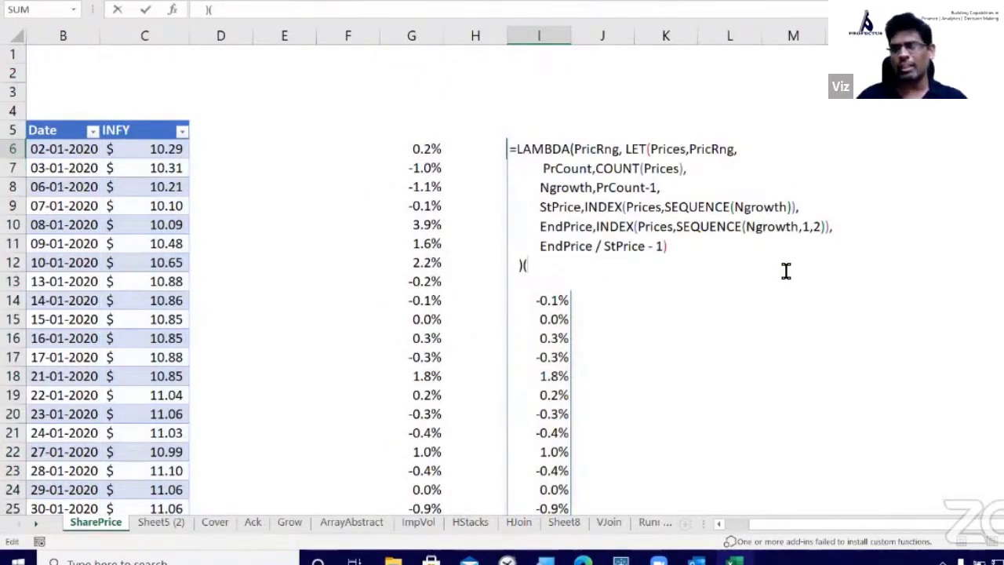
key("BackSpace")
key("Delete")
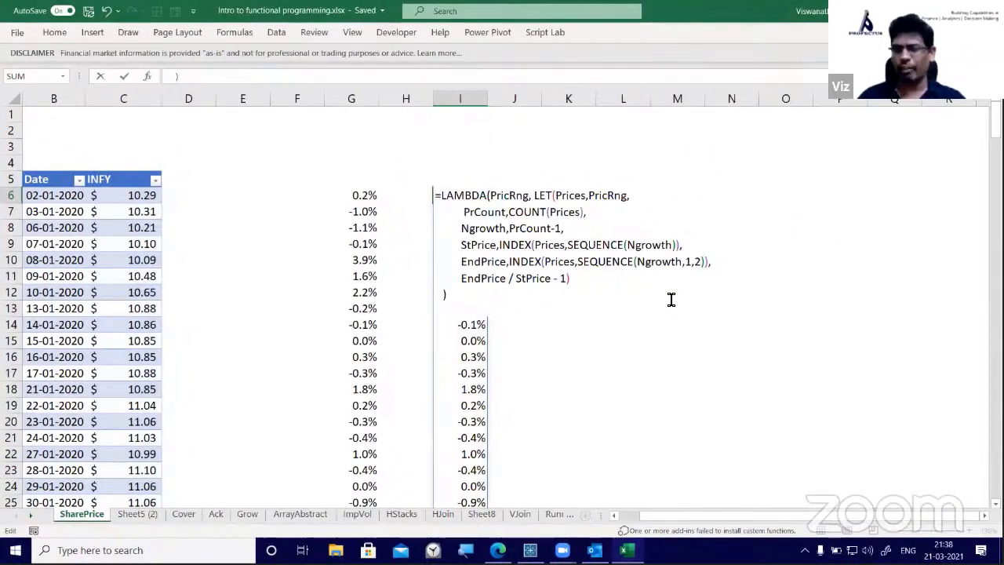
key("shift+Up")
key("shift+Up")
key("shift+Up")
key("shift+Up")
key("shift+Up")
key("shift+Up")
key("shift+Home")
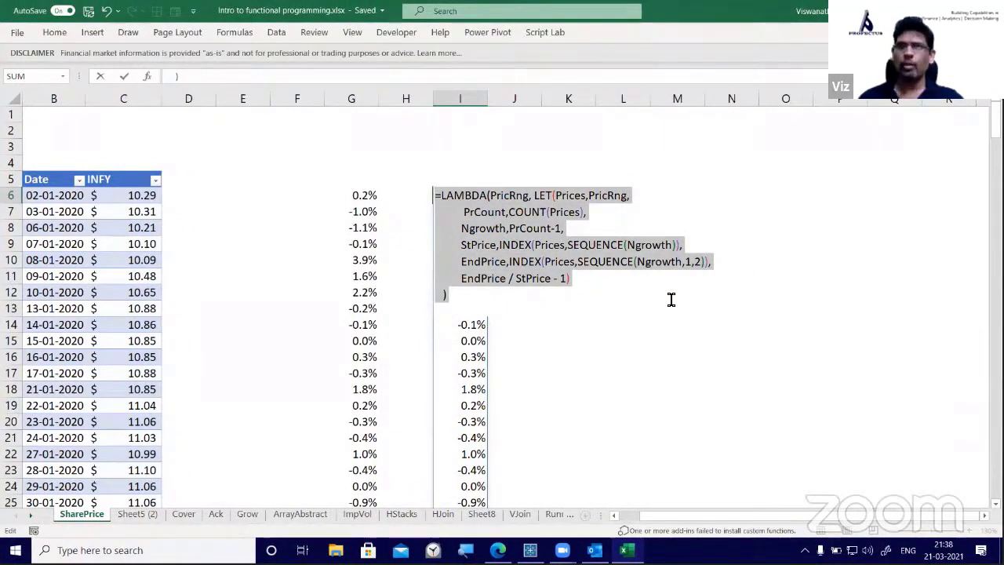
key("Escape")
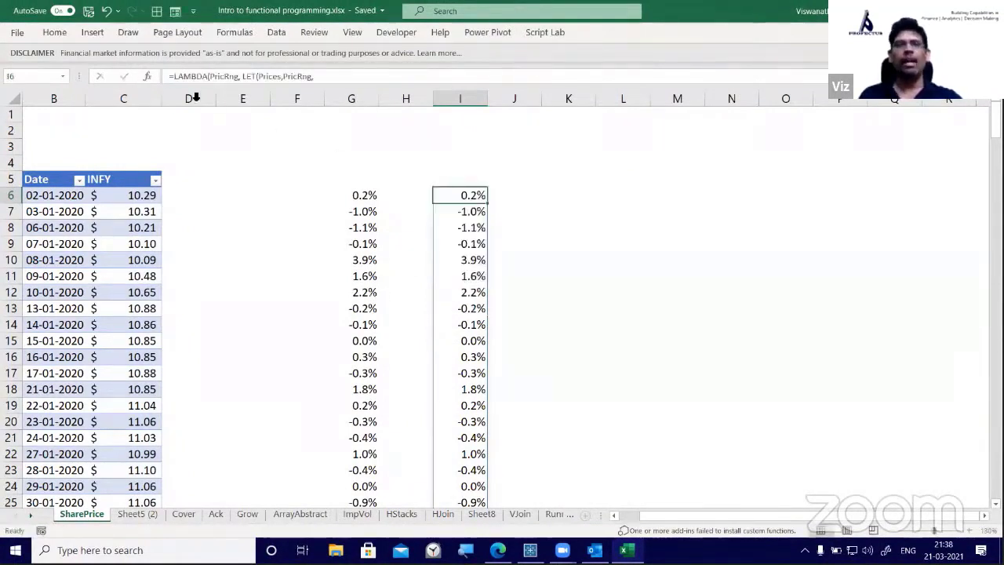
Start a new workbook-scope defined name PrGrowth and paste the copied LAMBDA as what it refers to
left_click(234, 34)
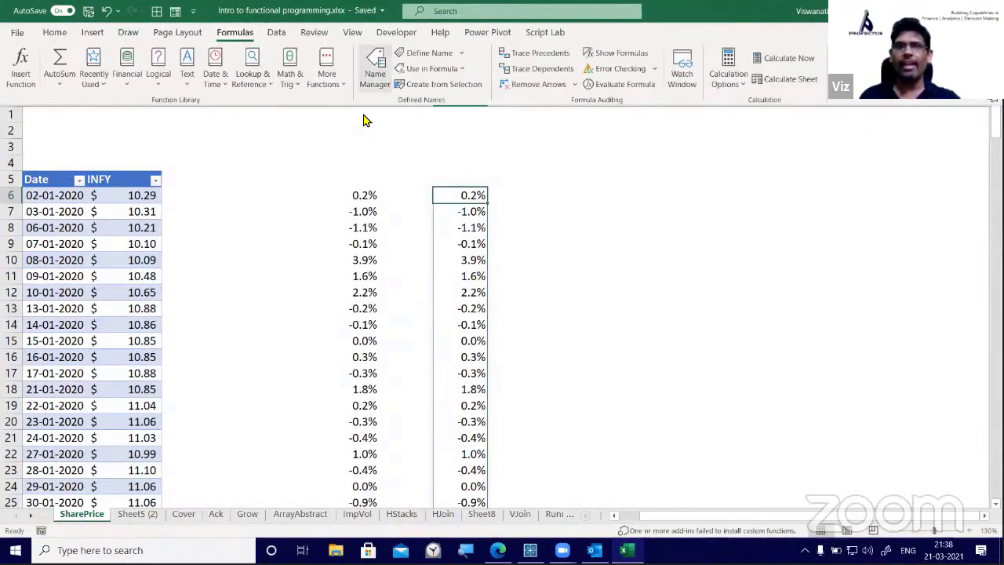
left_click(375, 66)
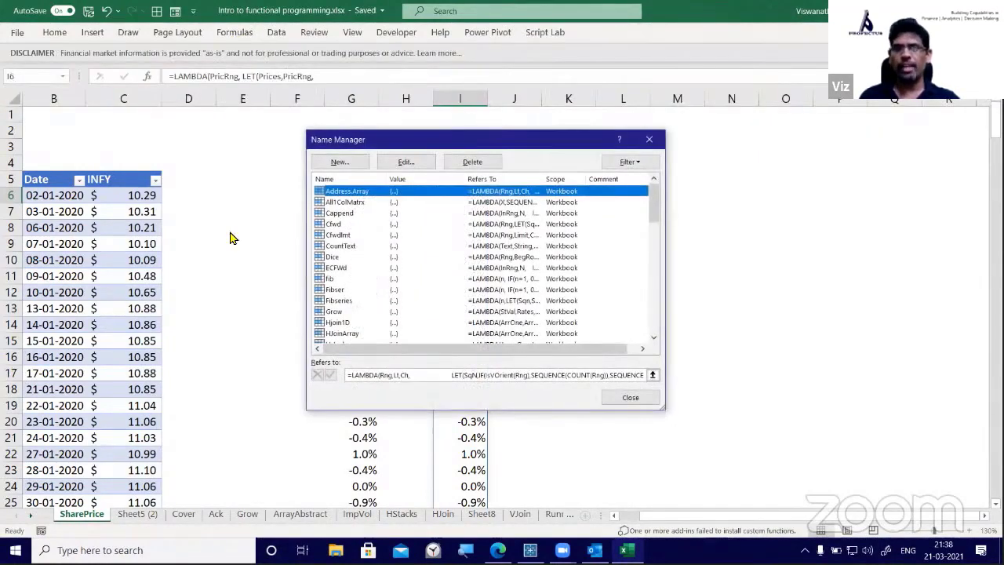
left_click(336, 162)
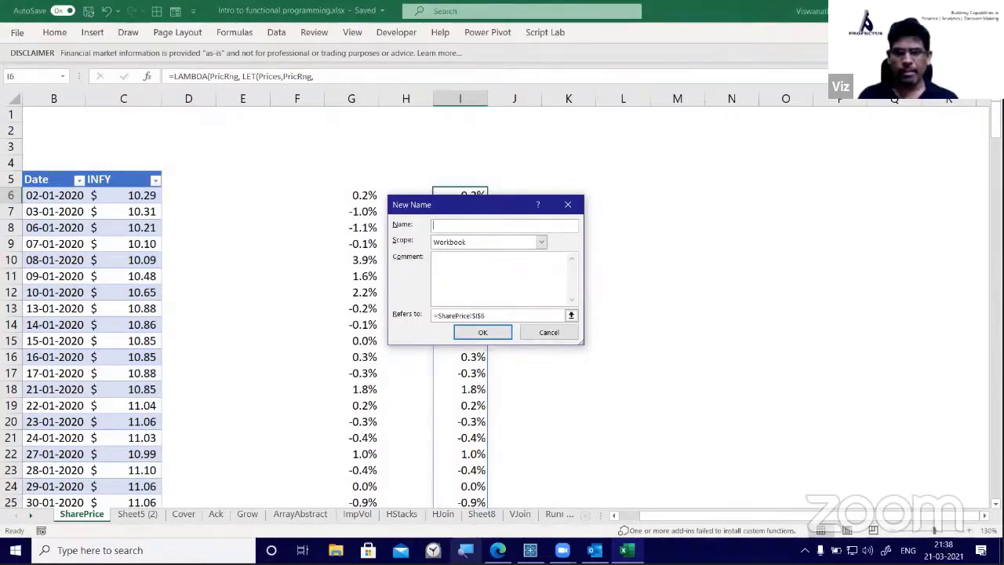
left_click(466, 550)
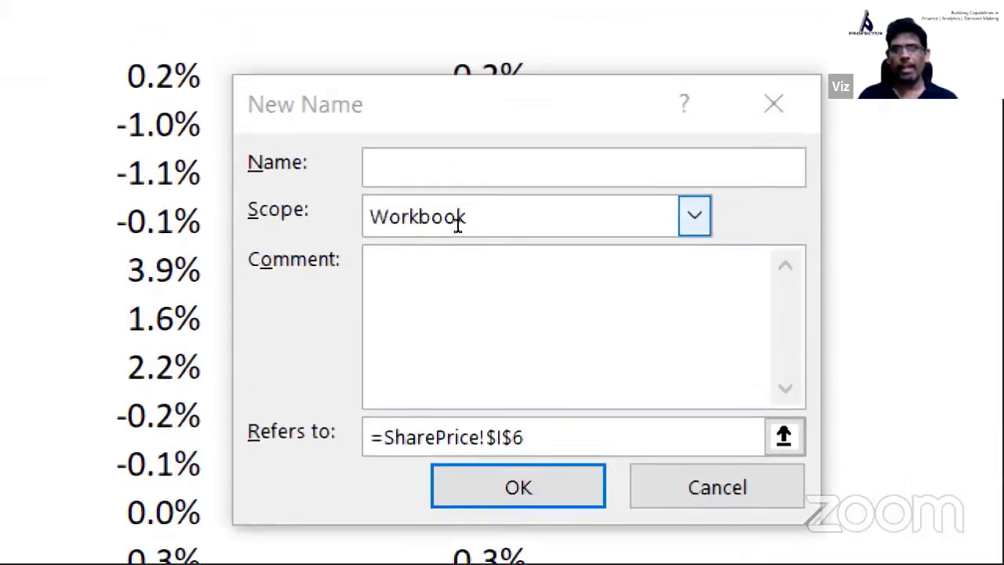
left_click(457, 264)
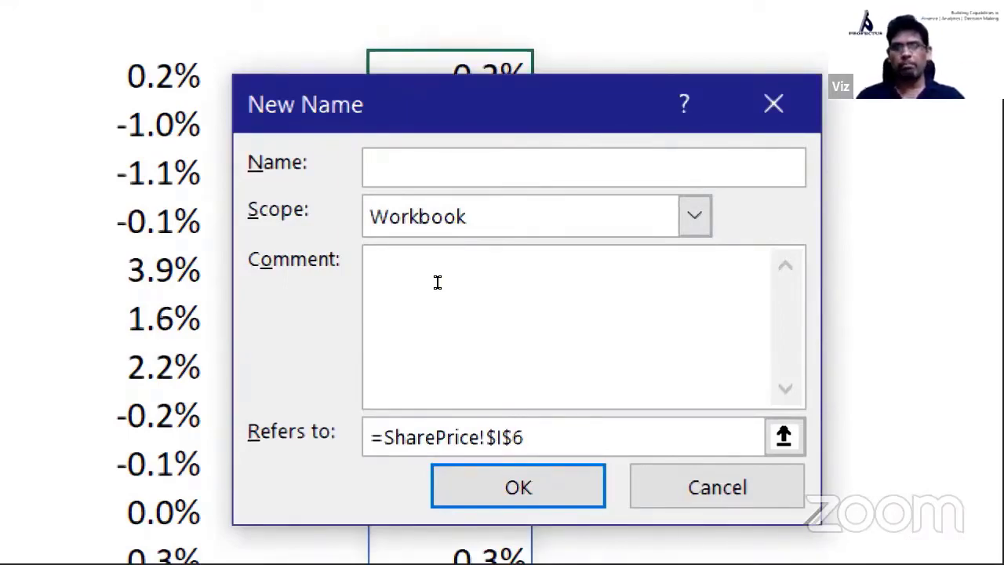
type("PrGro")
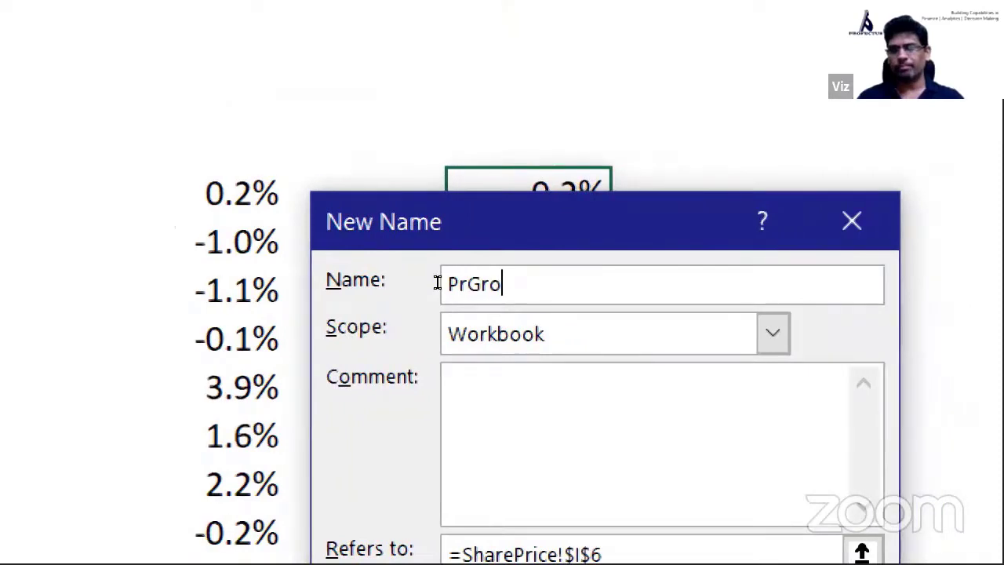
type("wth")
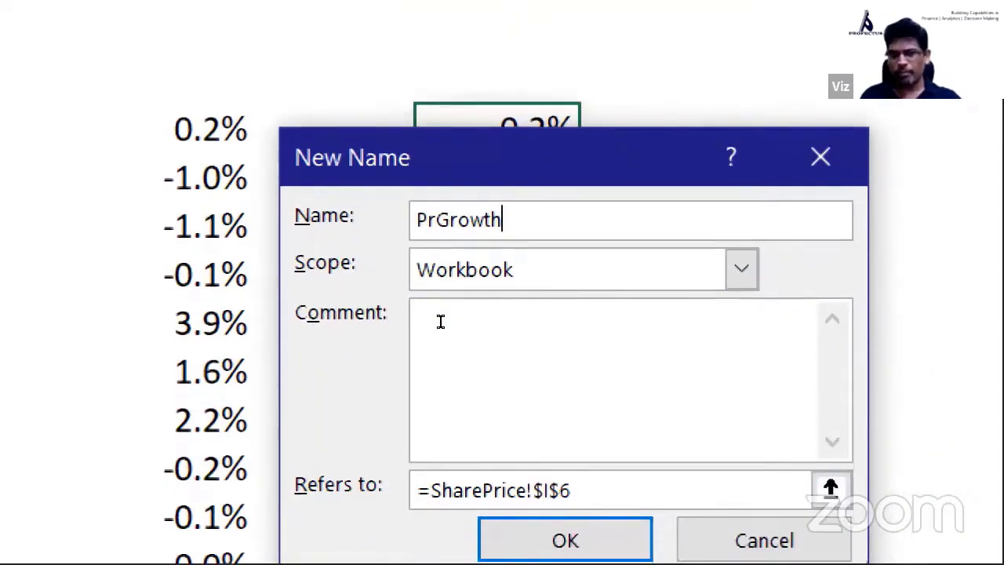
key("alt+r")
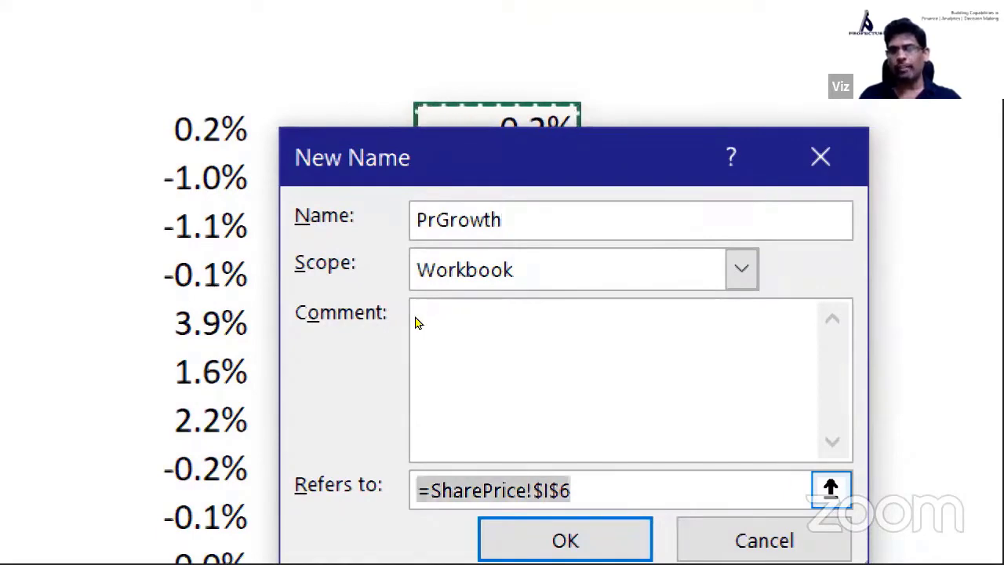
key("ctrl+v")
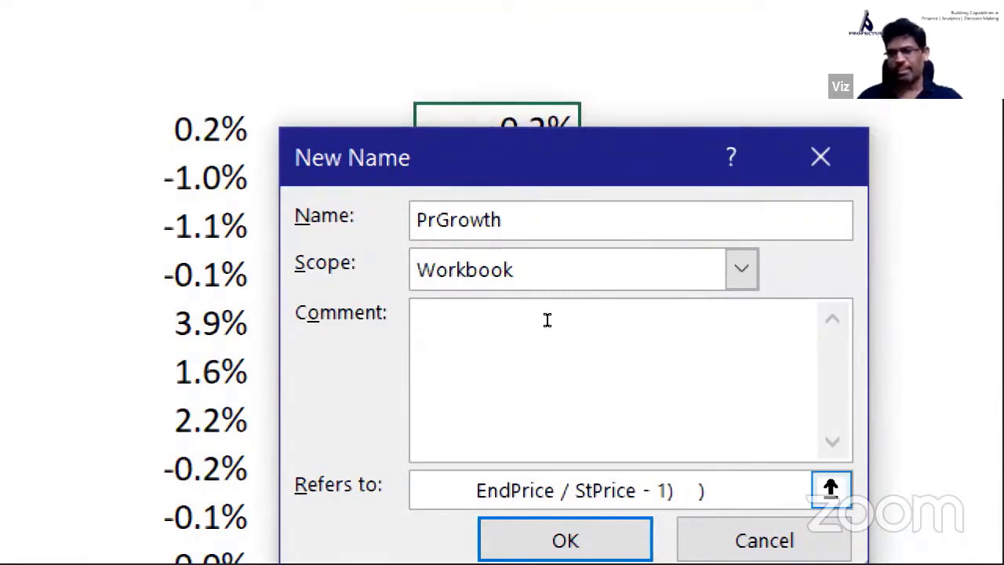
Review the LAMBDA text pasted into the PrGrowth definition back to its beginning and save the new name
key("Left")
key("Left")
key("Left")
key("Left")
key("Left")
key("Left")
key("Left")
key("Left")
key("Left")
key("Left")
key("Left")
key("Left")
key("Left")
key("Left")
key("Left")
key("Left")
key("Left")
key("Left")
key("Left")
key("Left")
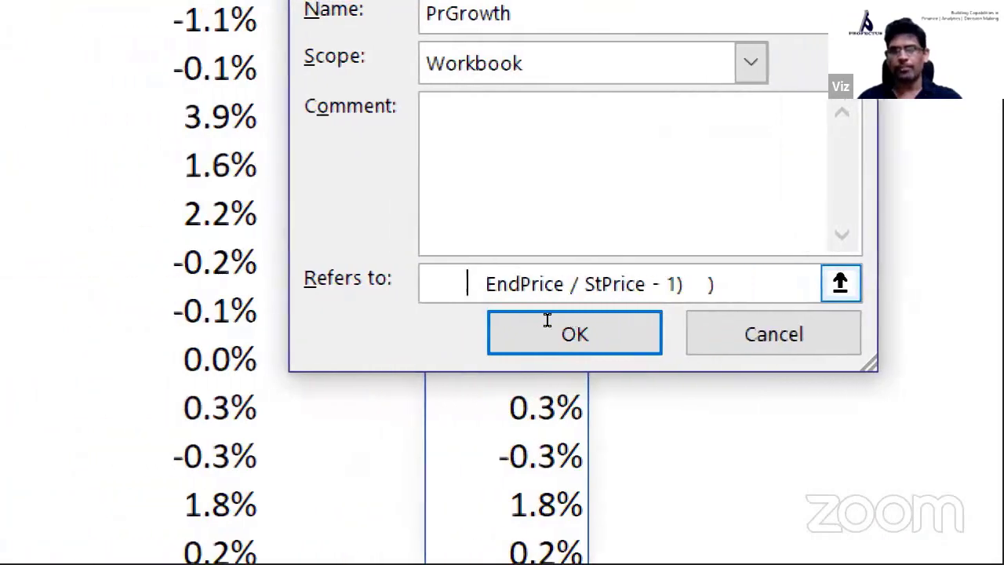
key("Left")
key("Left")
key("Left")
key("Left")
key("Left")
key("Left")
key("Left")
key("Left")
key("Left")
key("Left")
key("Left")
key("Left")
key("Left")
key("Left")
key("Left")
key("Left")
key("Left")
key("Left")
key("Left")
key("Left")
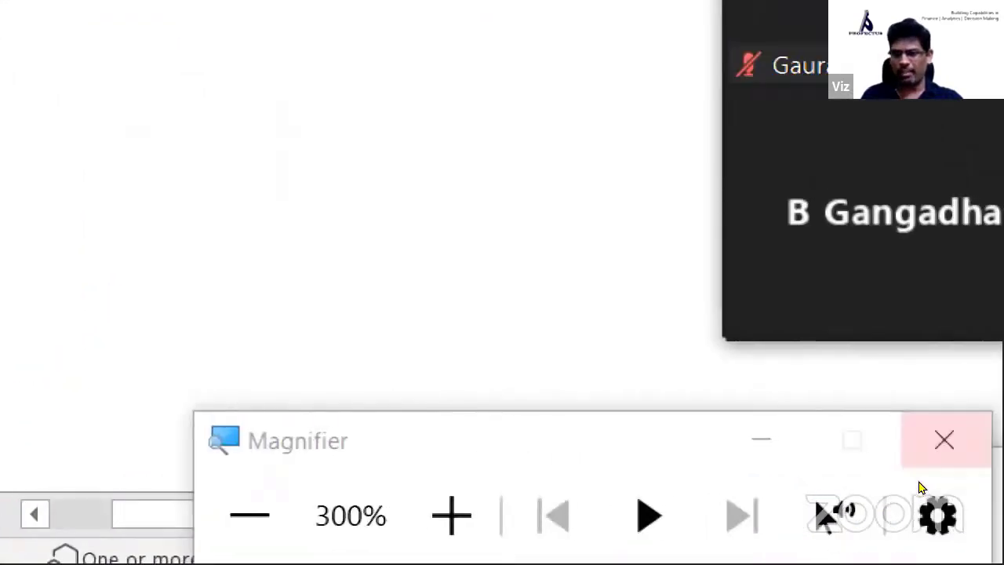
left_click(942, 439)
triple_click(521, 315)
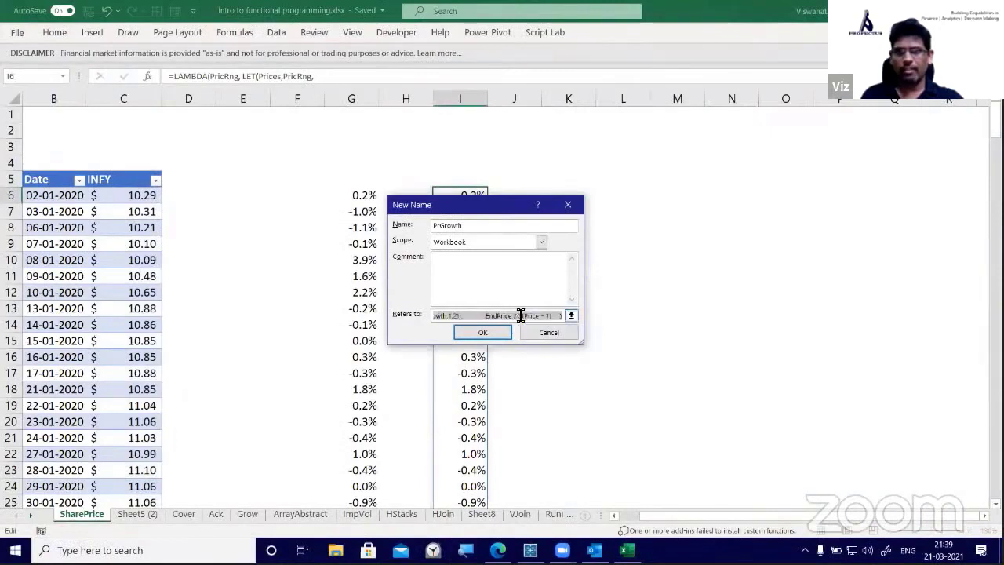
left_click(463, 315)
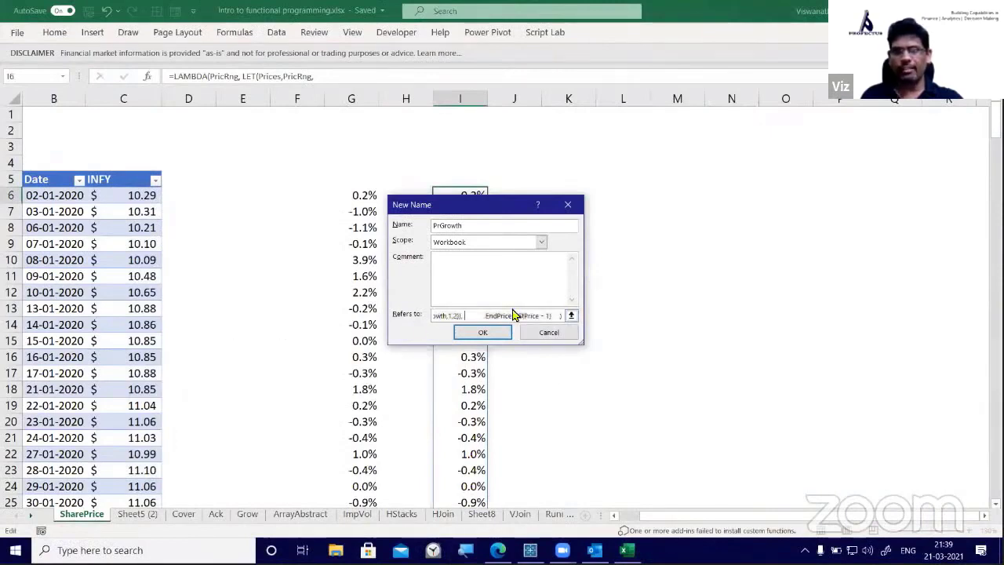
key("Left")
key("Left")
key("Left")
key("Left")
key("Left")
key("Left")
key("Left")
key("Left")
key("Left")
key("Left")
key("Left")
key("Left")
key("Left")
key("Left")
key("Left")
key("Left")
key("Left")
key("Left")
key("Left")
key("Left")
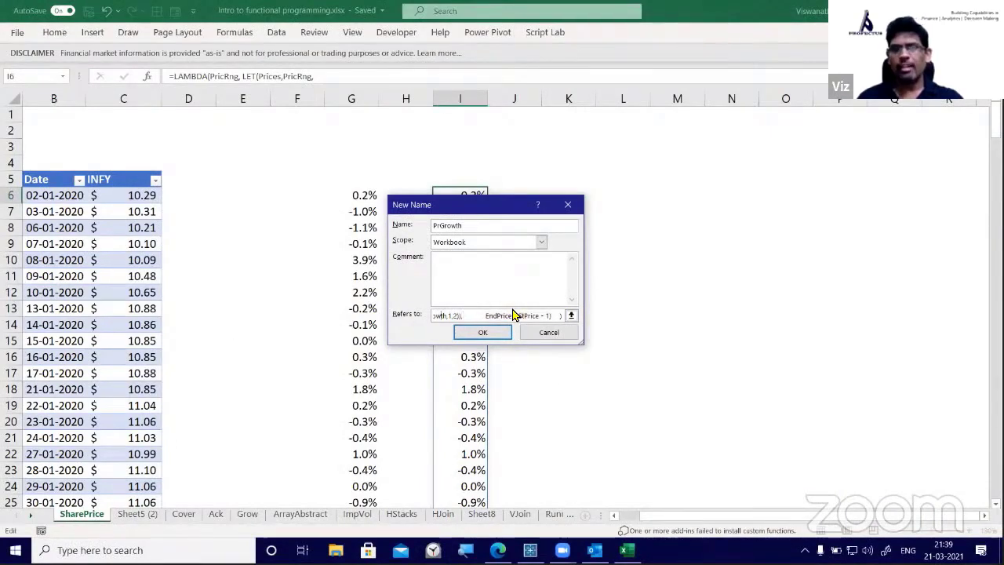
key("Left")
key("Left")
key("Left")
key("Left")
key("Left")
key("Left")
key("Left")
key("Left")
key("Left")
key("Left")
key("Left")
key("Left")
key("Left")
key("Left")
key("Left")
key("Left")
key("Left")
key("Left")
key("Left")
key("Left")
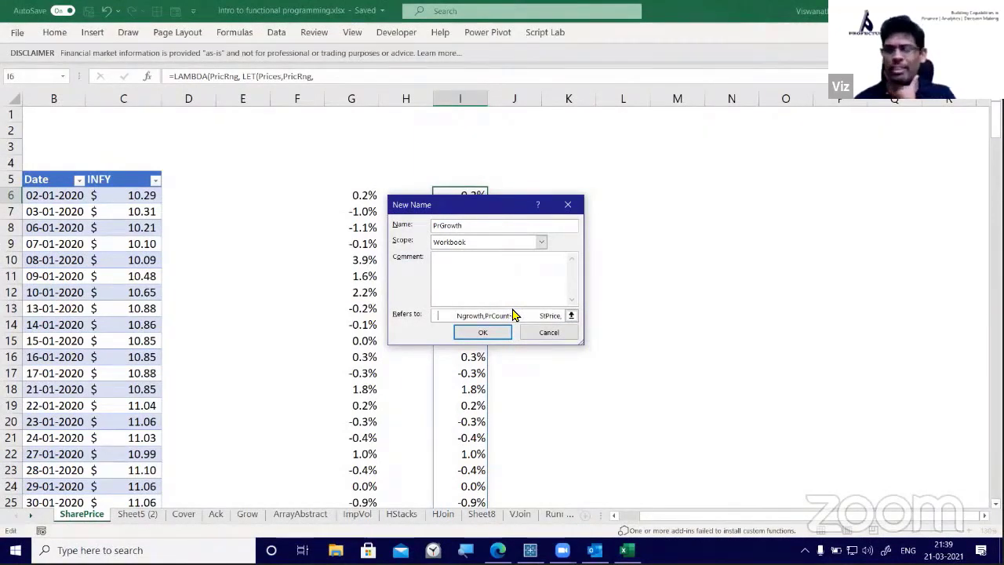
key("Left")
key("Left")
key("Left")
key("Left")
key("Left")
key("Left")
key("Left")
key("Left")
key("Left")
key("Left")
key("Left")
key("Left")
key("Left")
key("Left")
key("Left")
key("Left")
key("Left")
key("Left")
key("Left")
key("Left")
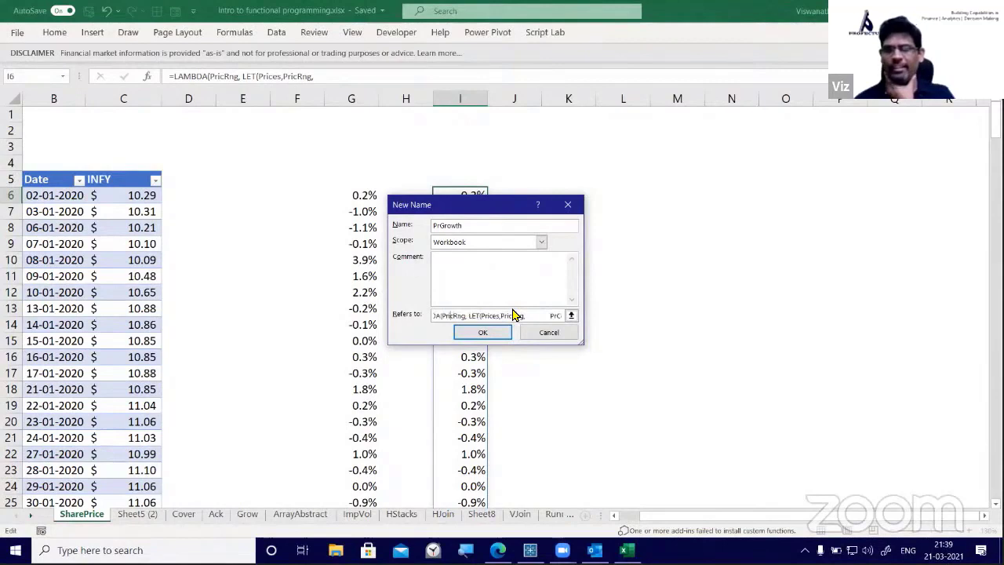
key("Left")
key("Left")
key("Left")
key("Left")
key("Left")
key("Left")
key("Left")
key("Left")
key("Left")
key("Left")
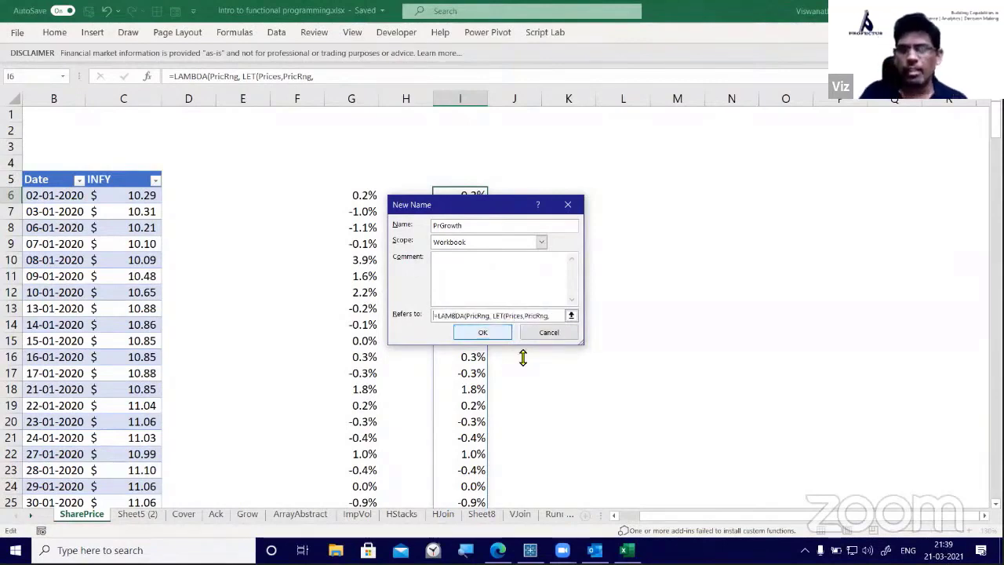
left_click(482, 333)
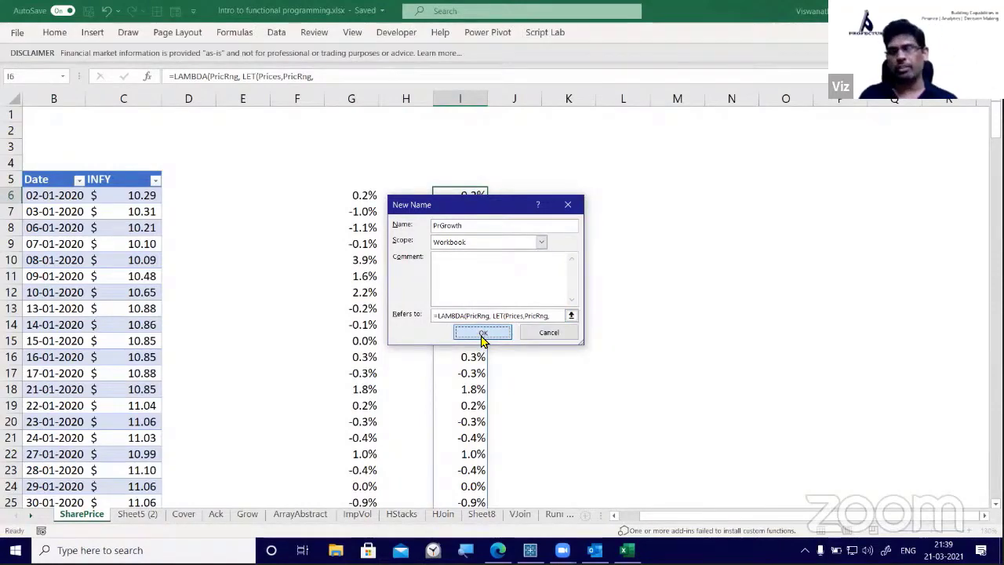
left_click(630, 397)
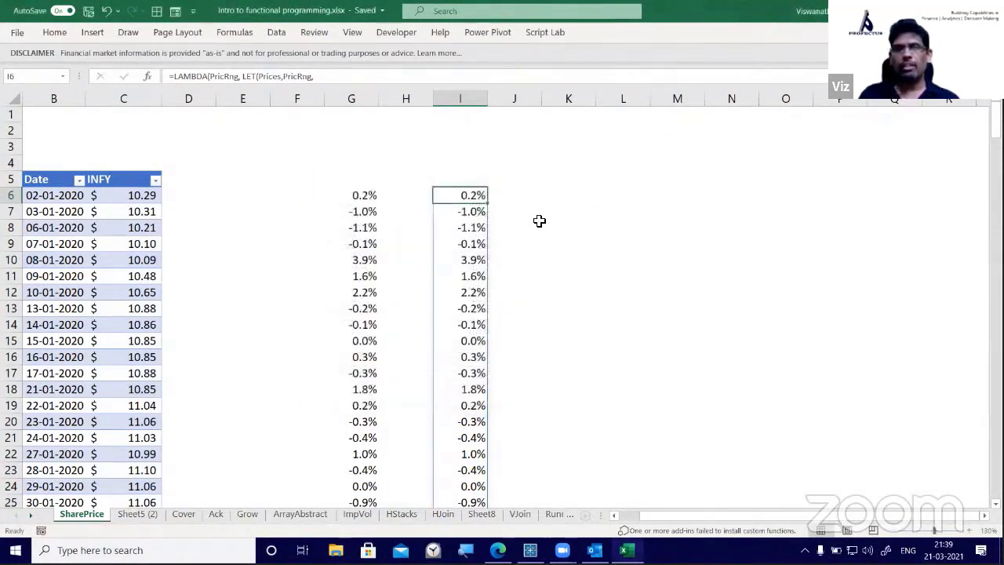
Try entering =PrGrowth in K7 without any argument
left_click(534, 210)
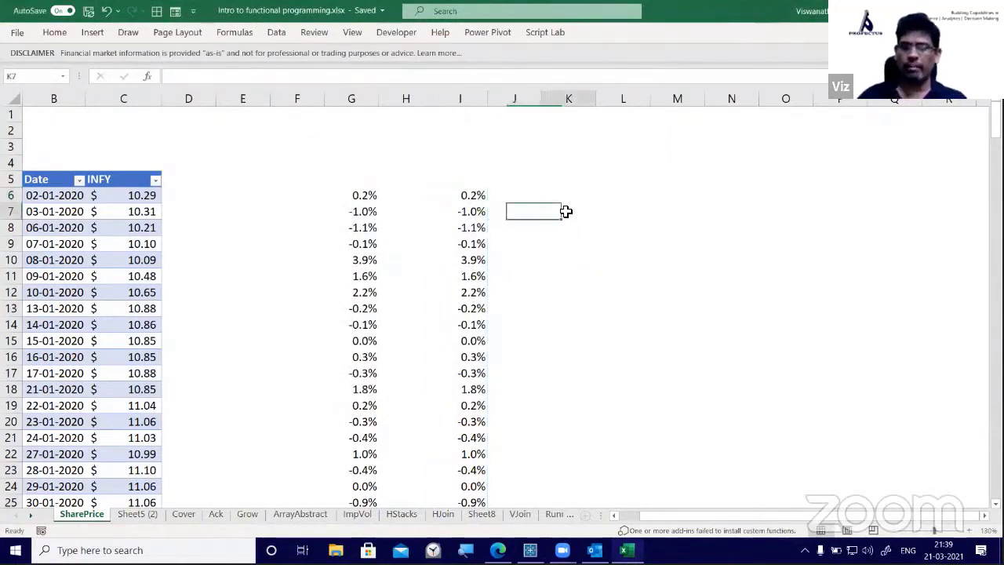
left_click(567, 211)
type("=P")
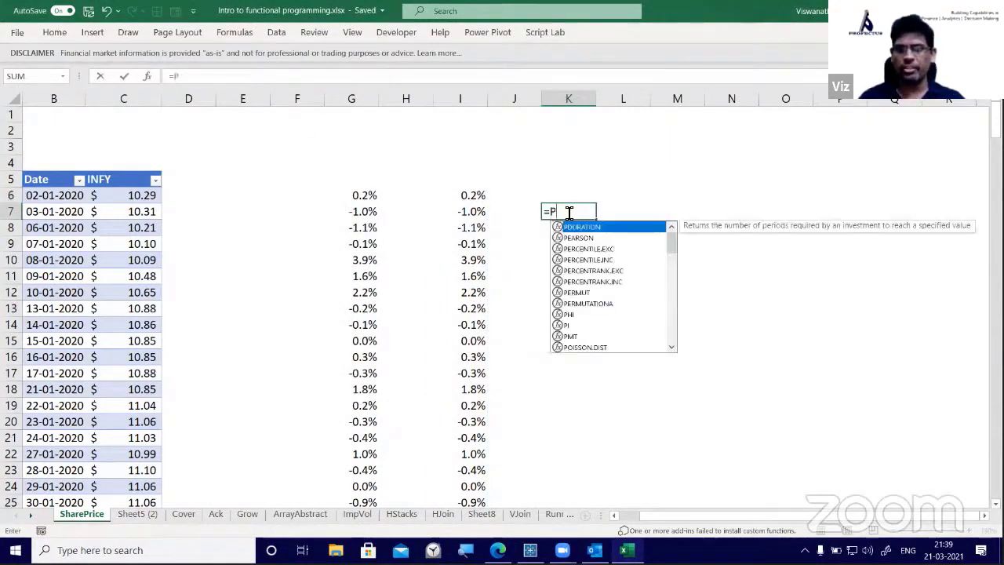
type("rGrowth")
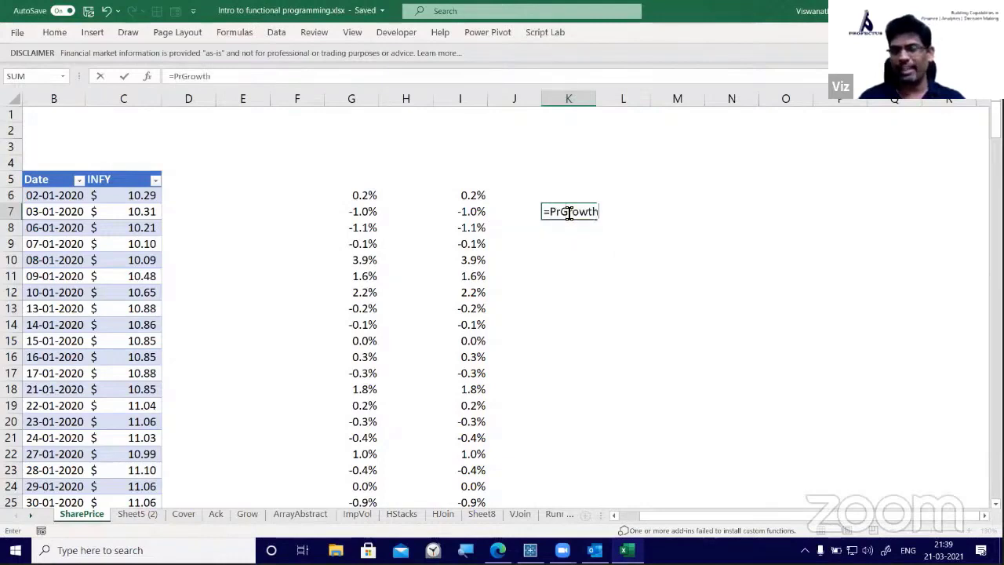
key("Return")
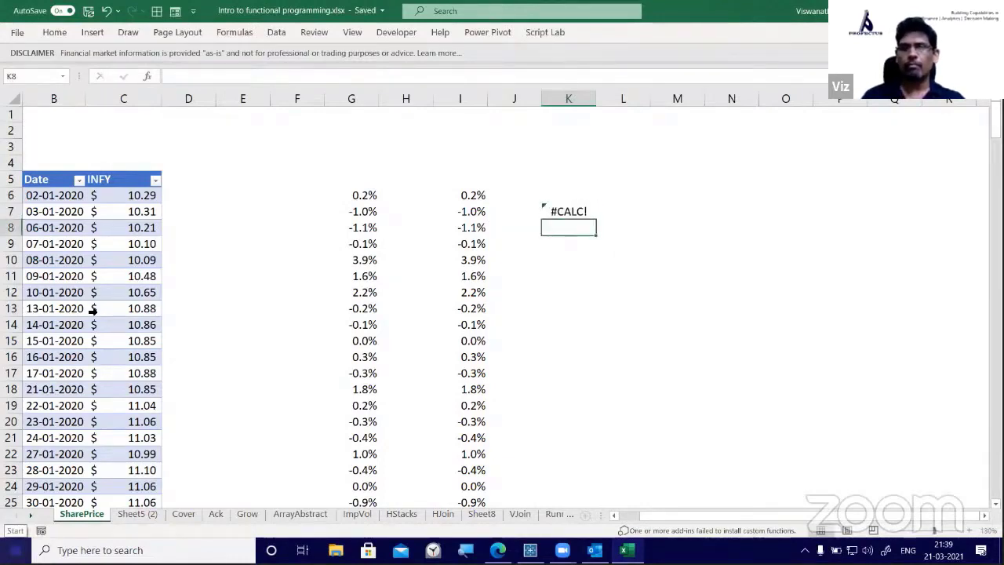
key("Up")
key("F2")
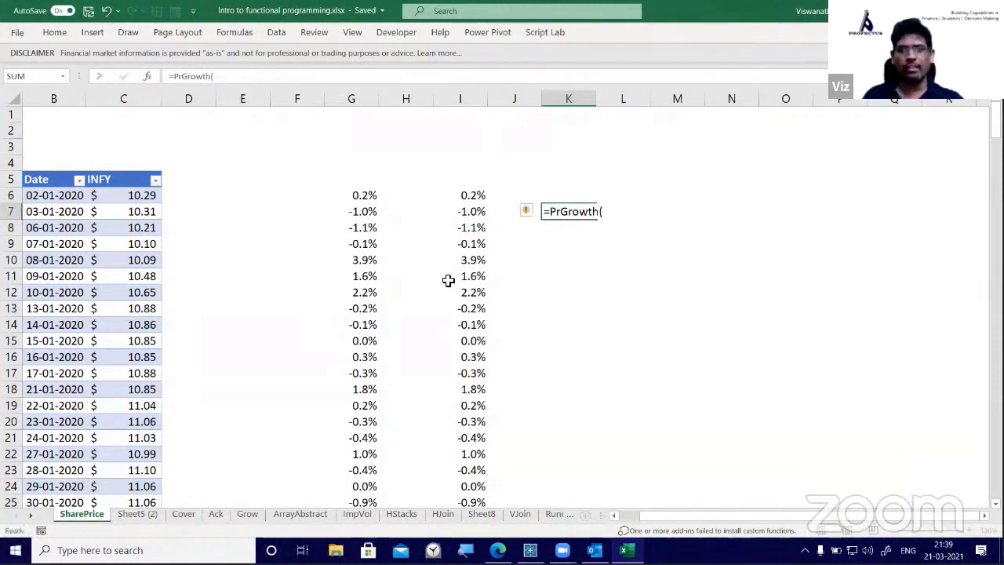
key("Escape")
Clear the spelled-out LAMBDA formula in I6 and the PrGrowth trial in K7
left_click(463, 198)
key("Delete")
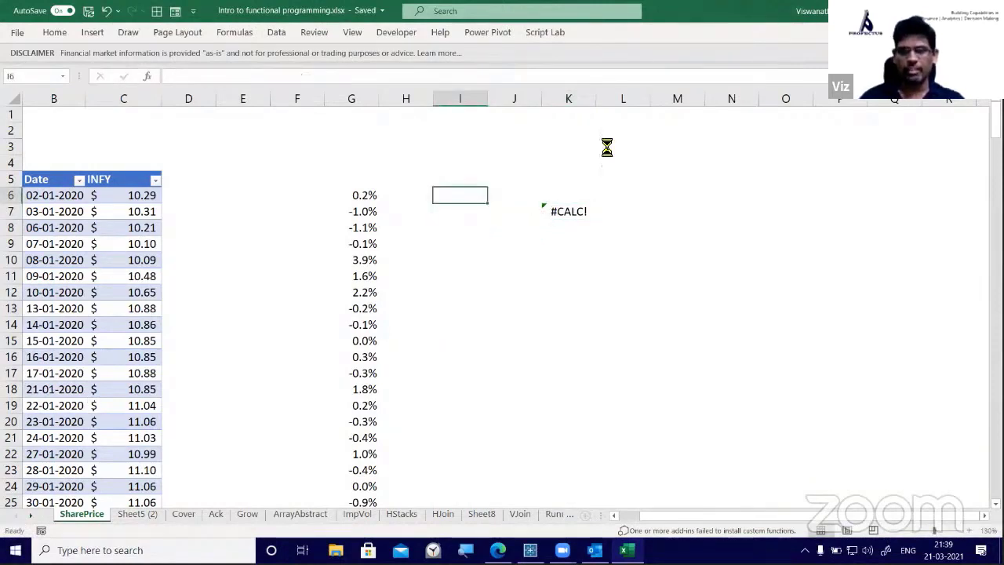
key("Down")
key("Right")
key("Right")
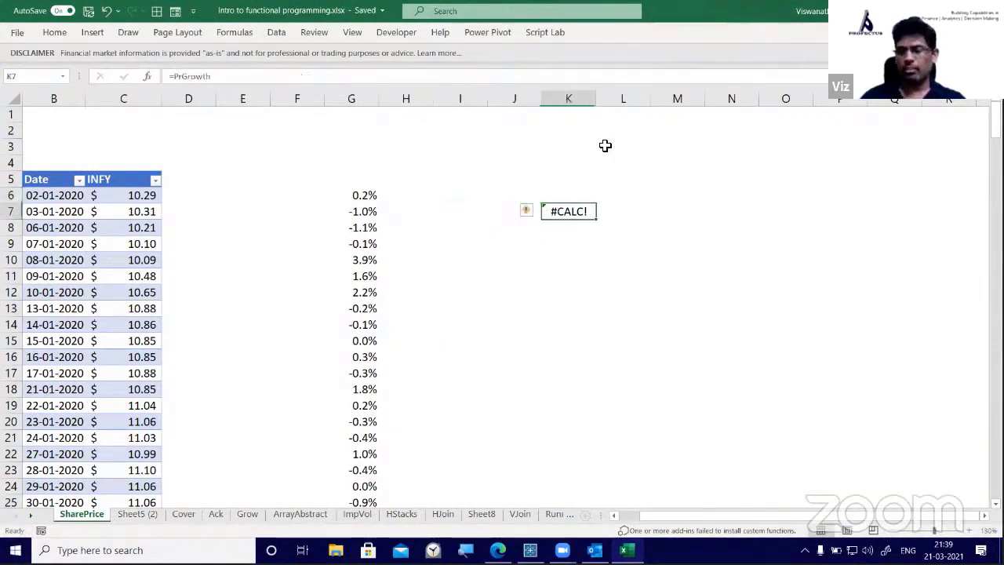
key("Delete")
Enter =PrGrowth(Table913[INFY]) in I6 and compare it with the LET formula in G6
key("Left")
key("Up")
key("Left")
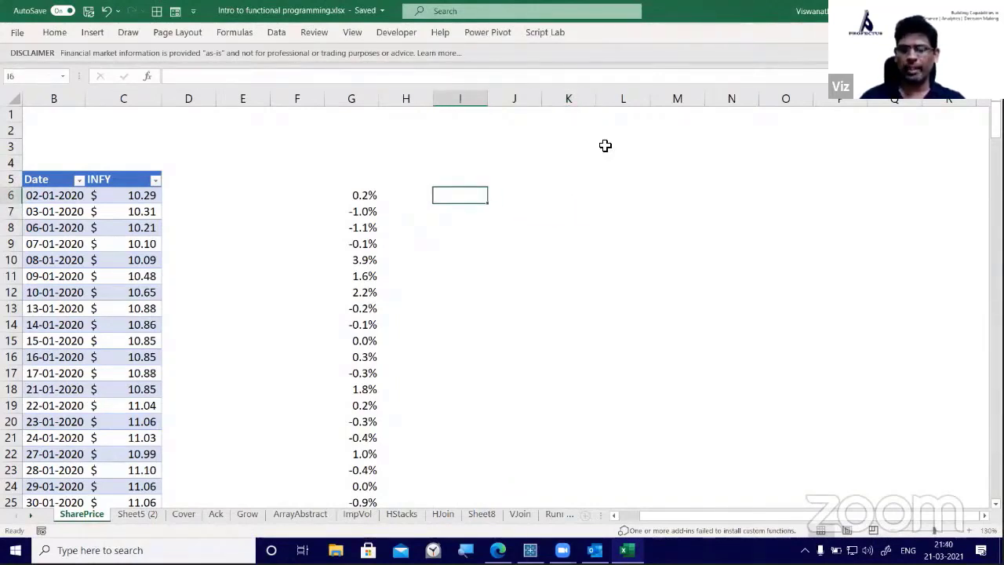
type("=PrGrowth(")
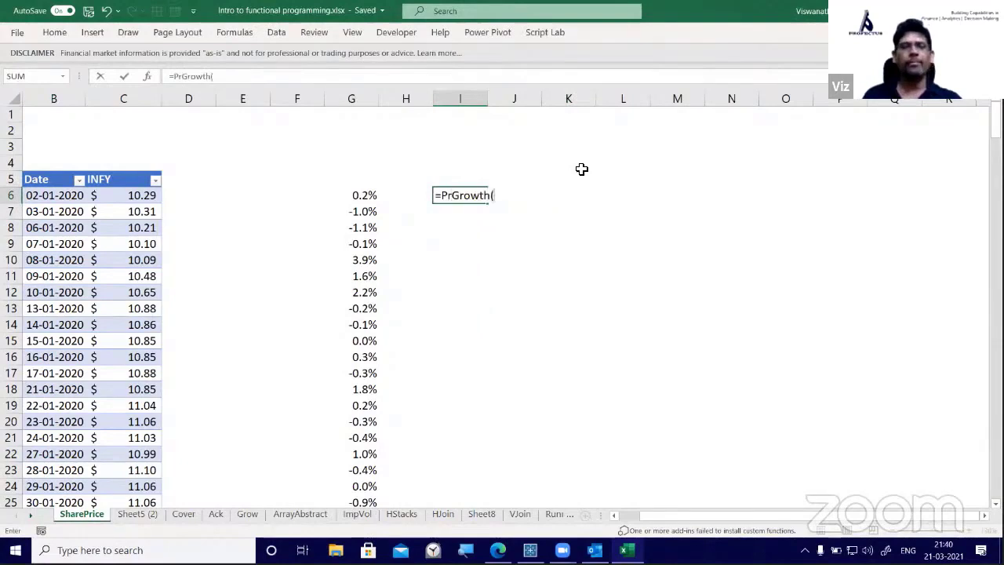
left_click(131, 173)
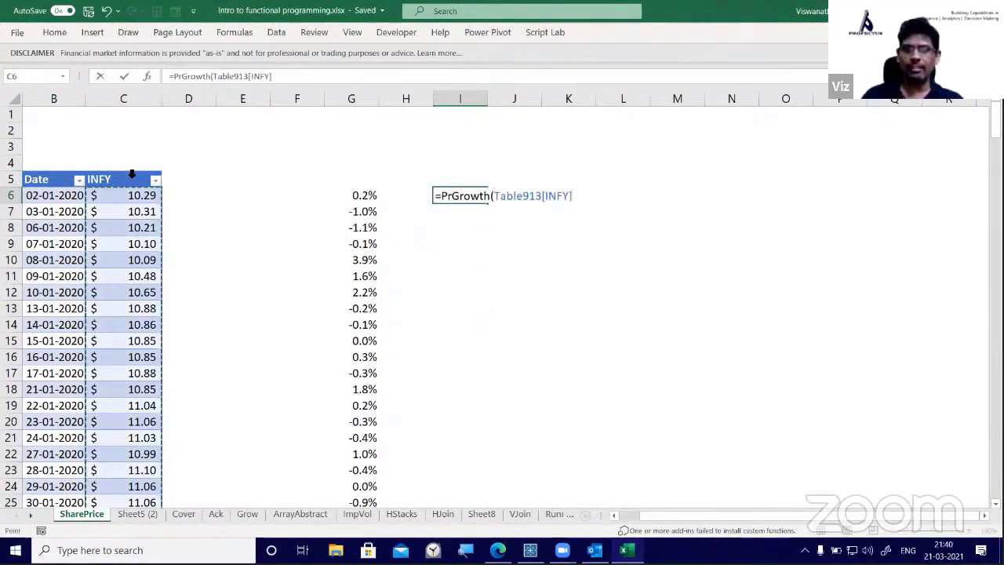
type(")")
key("ctrl+Return")
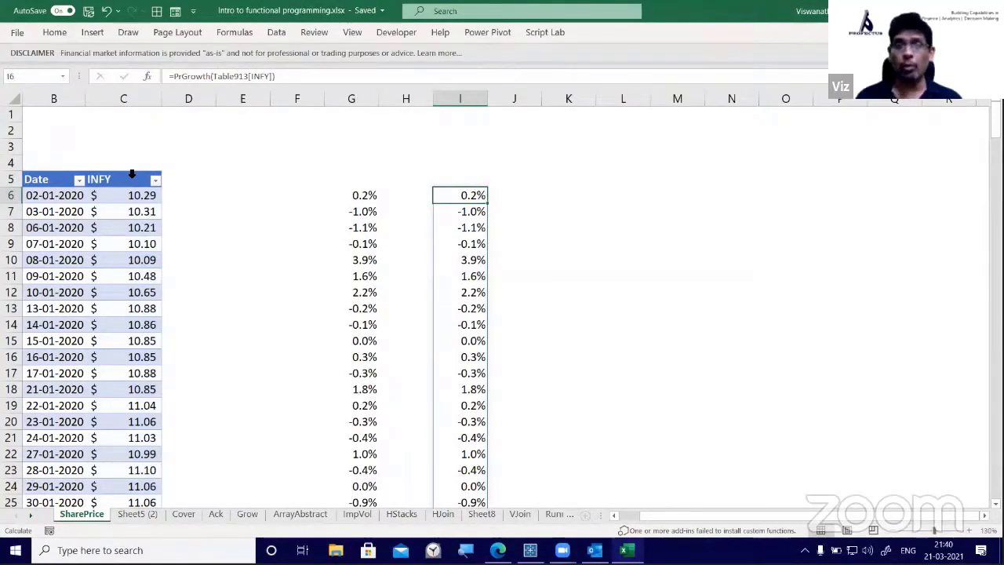
key("Left")
key("Left")
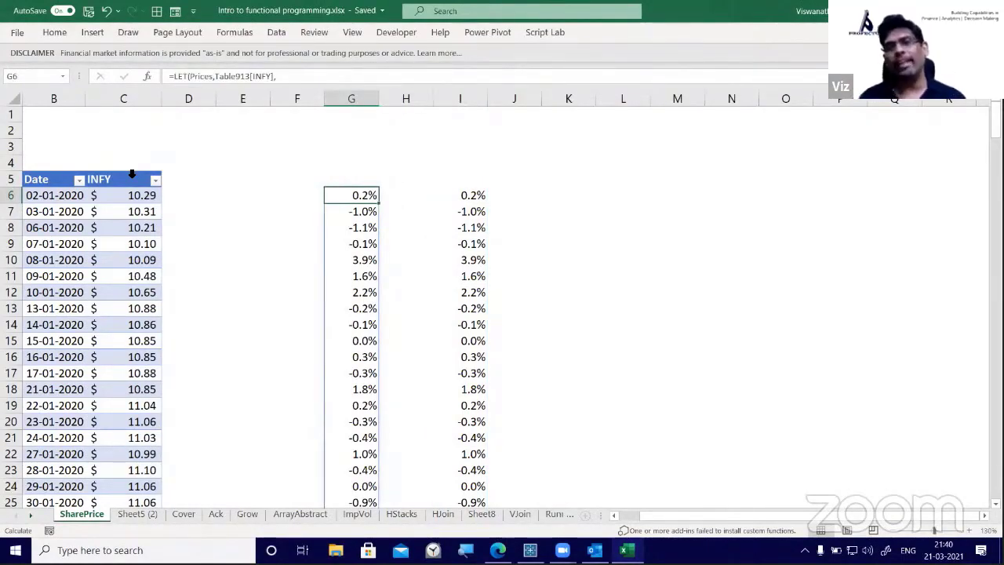
key("Right")
key("Right")
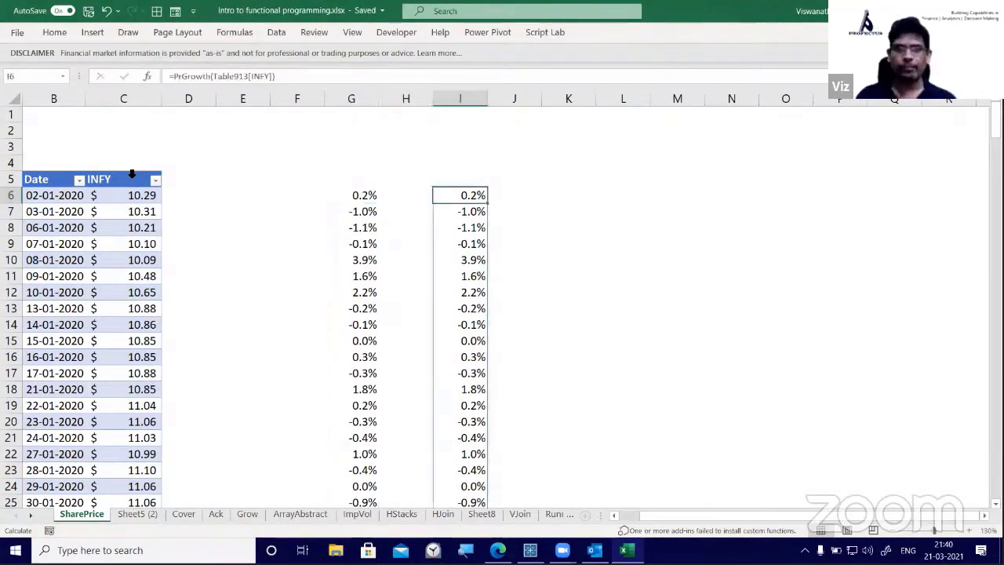
On the ArrayAbstract sheet, replace the LET formula in G6 with =PrGrowth(Table9[INFY])
left_click(185, 520)
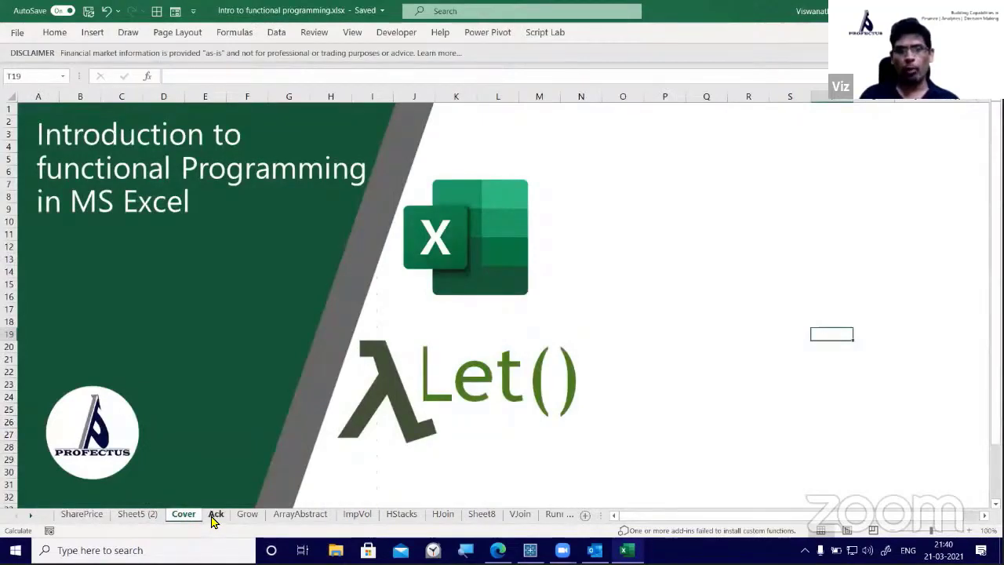
left_click(247, 515)
left_click(290, 516)
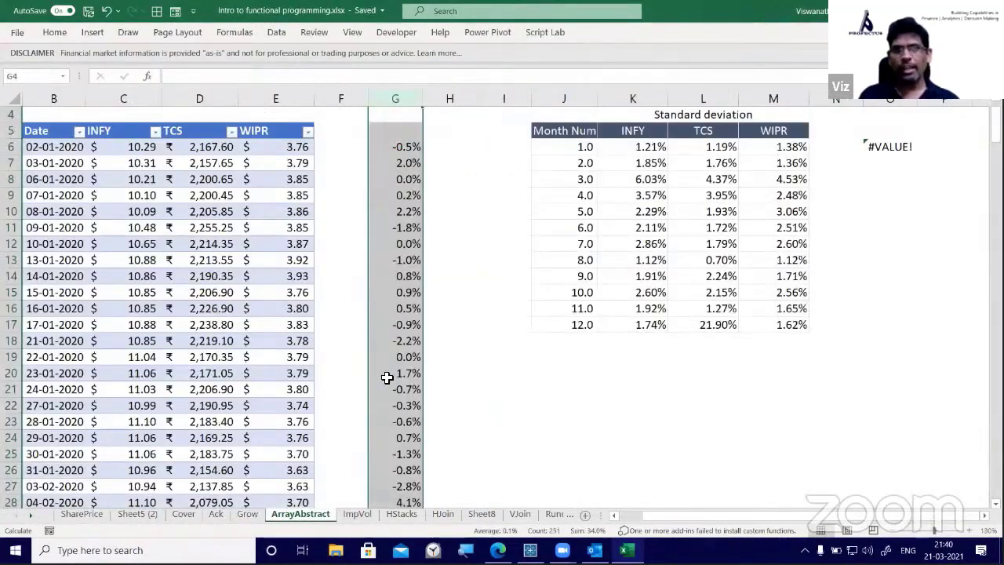
left_click(398, 149)
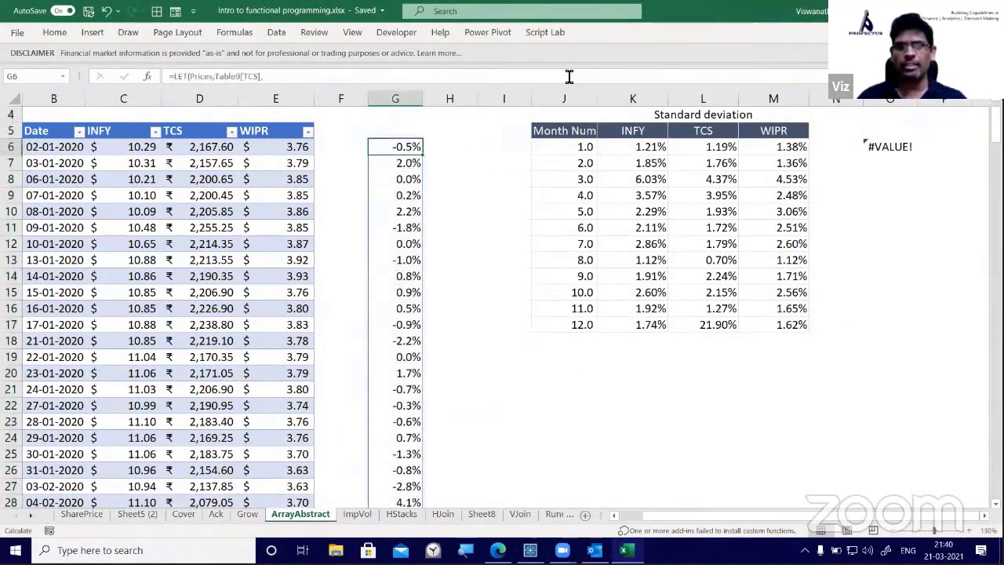
key("Delete")
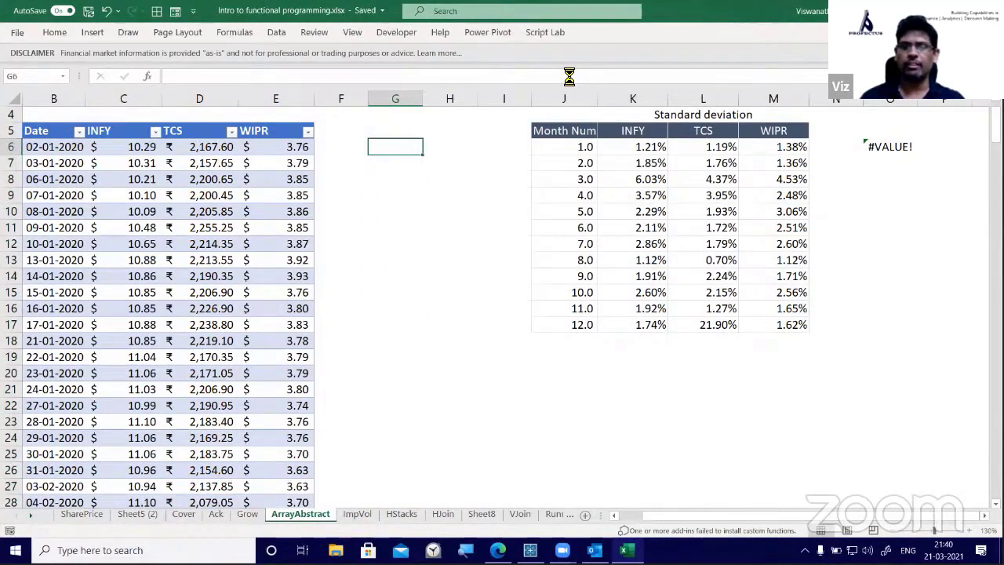
type("=PrGrowth")
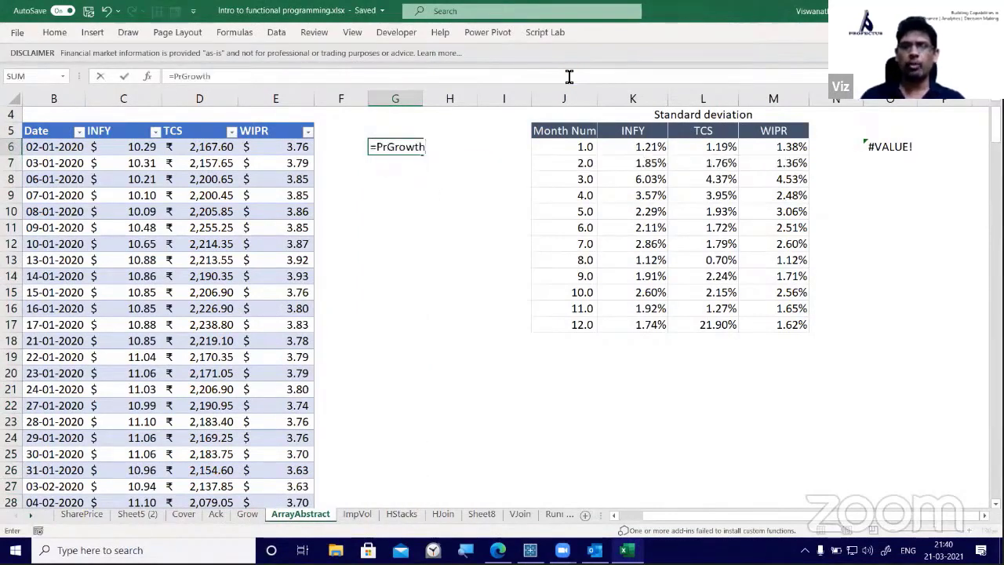
type("(")
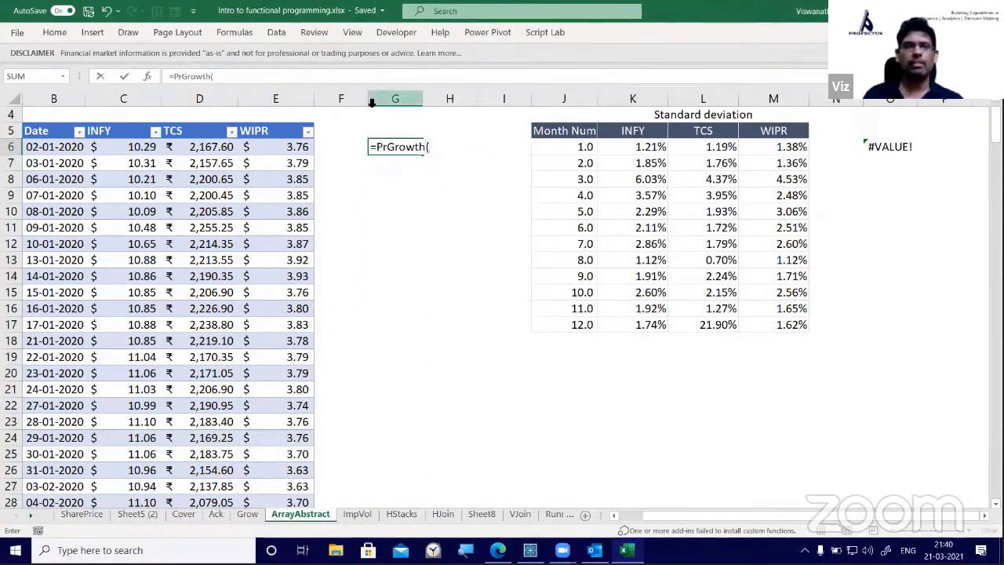
left_click(116, 126)
type(")")
key("Return")
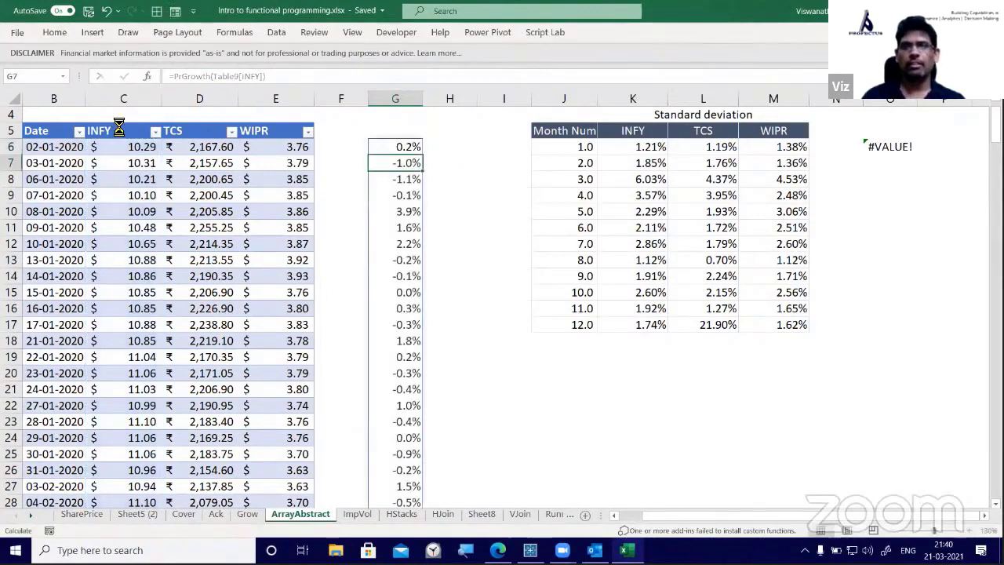
Copy the PrGrowth formula from G6 into H6 and leave its text as pasted
key("Up")
key("ctrl+c")
key("Right")
key("ctrl+v")
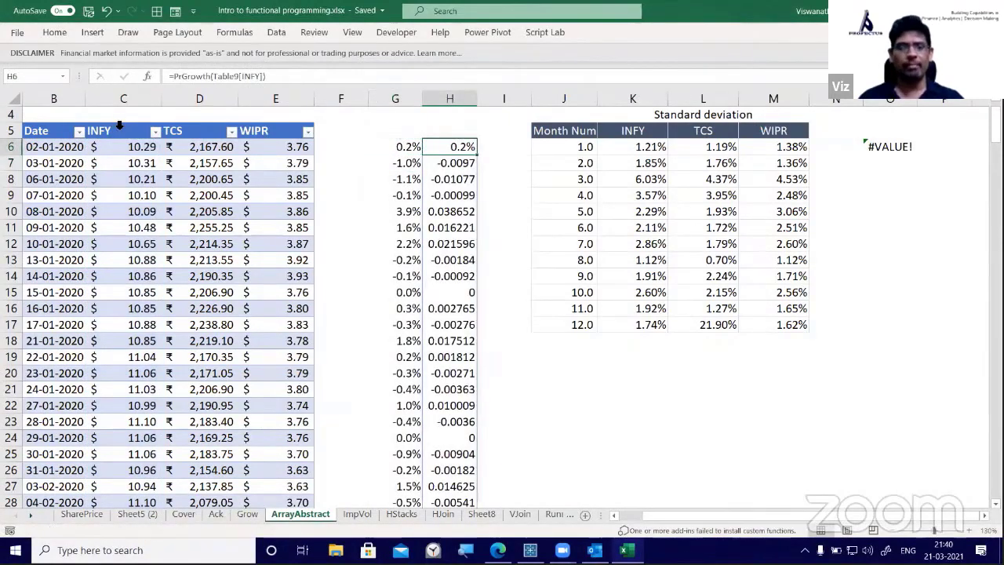
key("F2")
key("Escape")
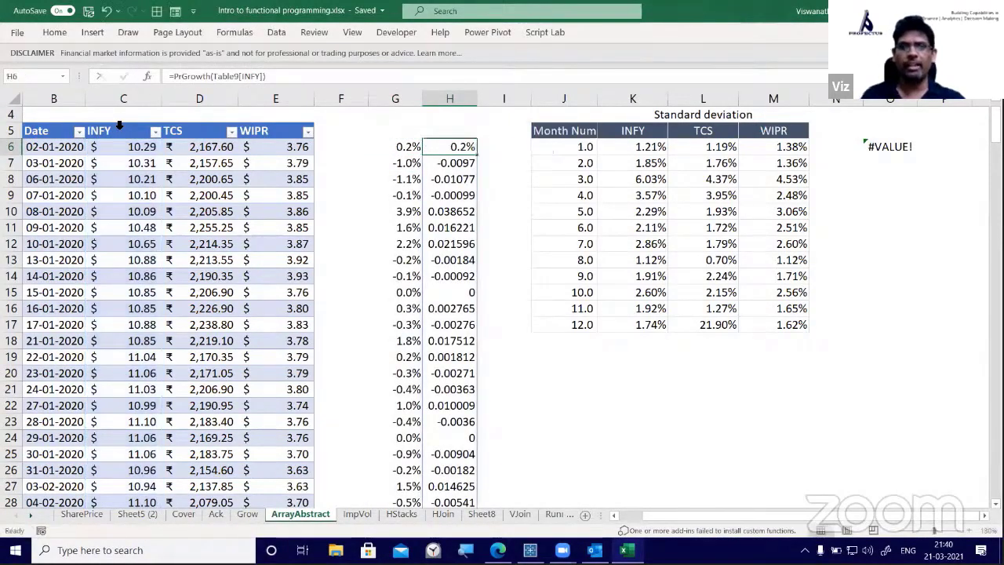
Format column H as a percentage with one decimal place
left_click(463, 99)
key("ctrl+shift+5")
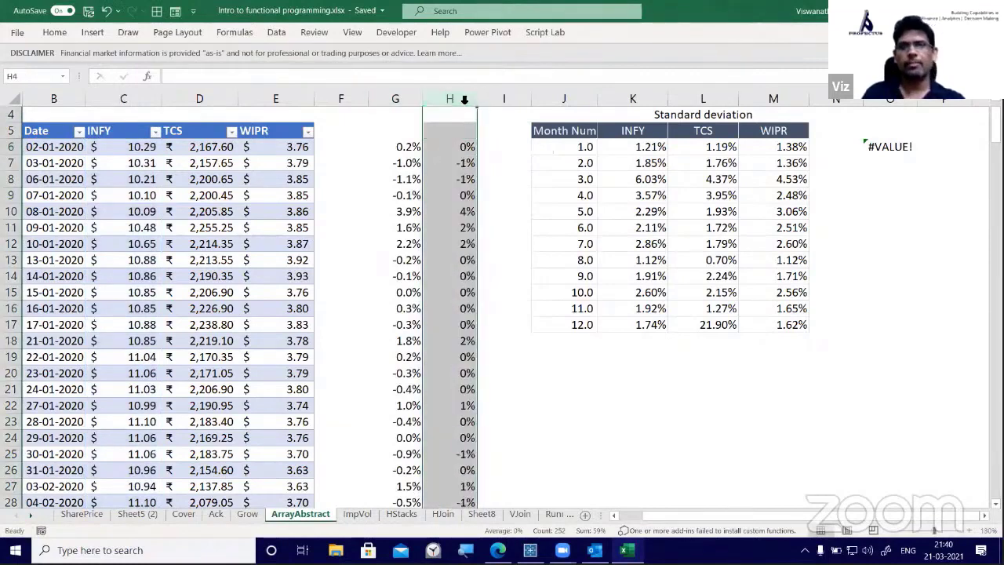
left_click(56, 34)
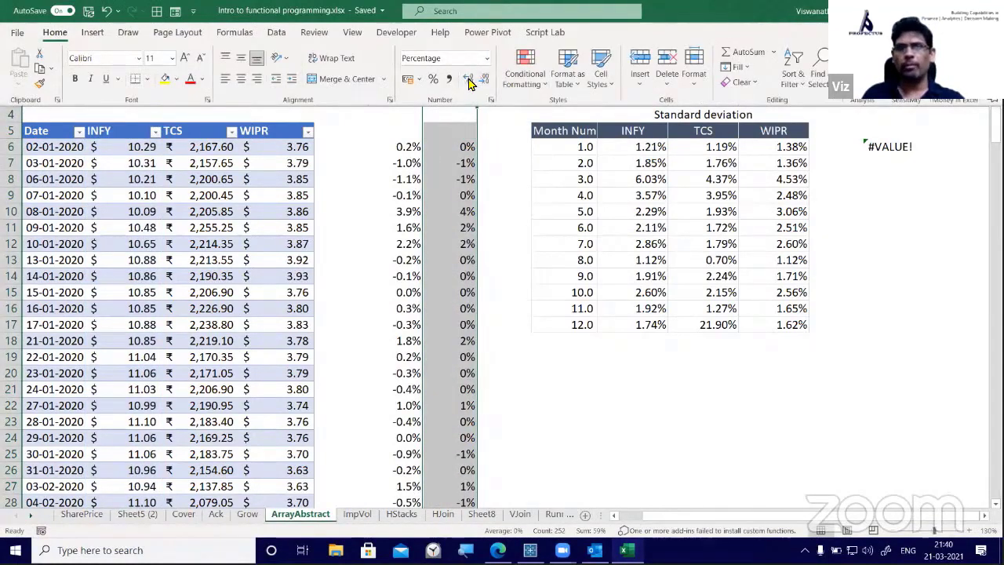
left_click(469, 79)
Change the PrGrowth argument in H6 to Table9[TCS] and review the resulting formula
left_click(459, 149)
double_click(459, 153)
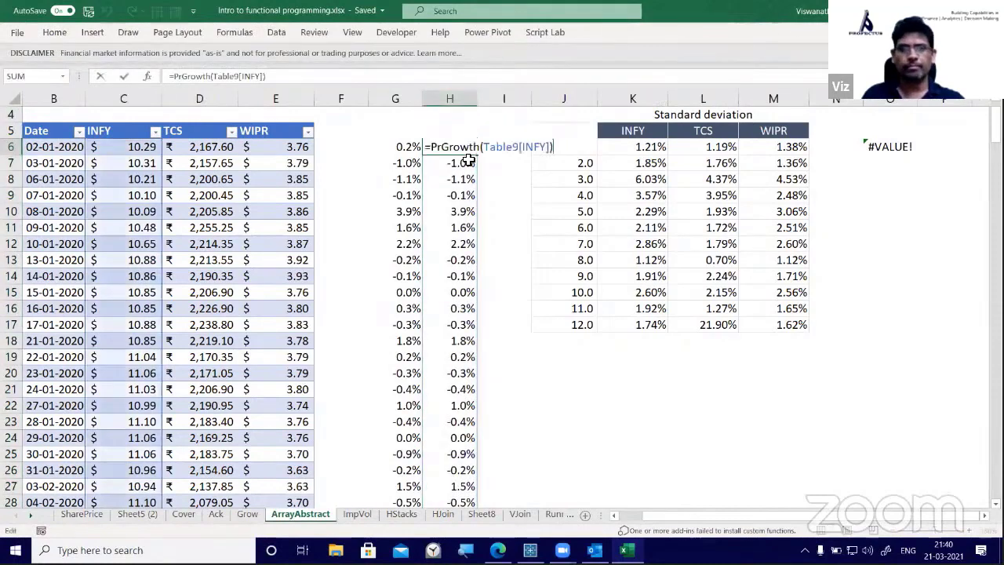
left_click_drag(483, 149, 552, 151)
key("BackSpace")
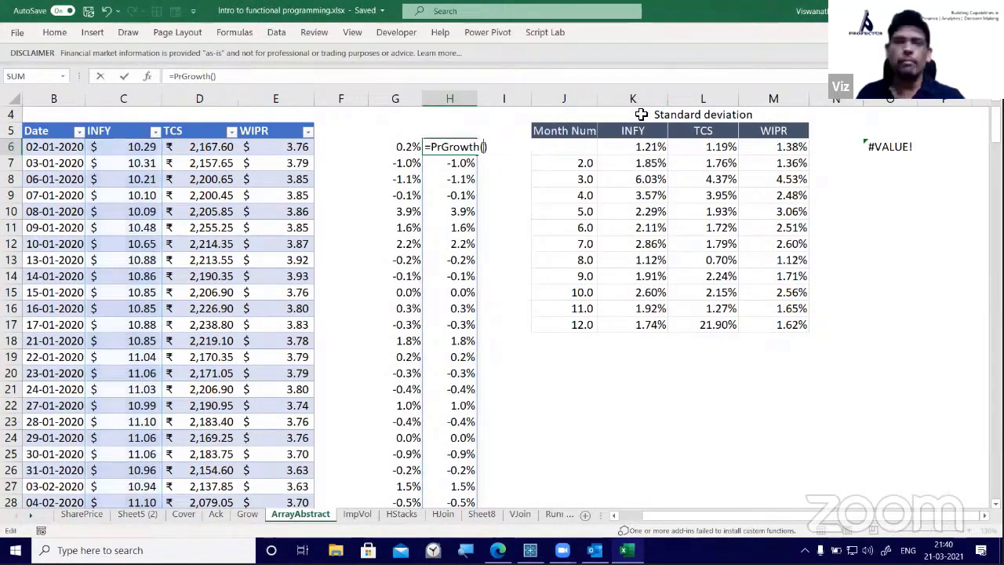
left_click(201, 127)
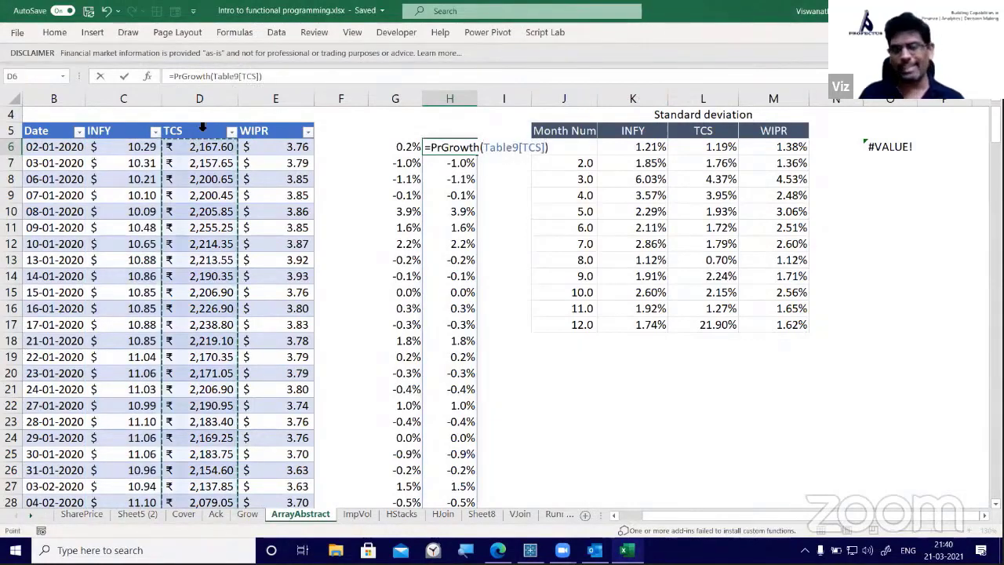
key("Return")
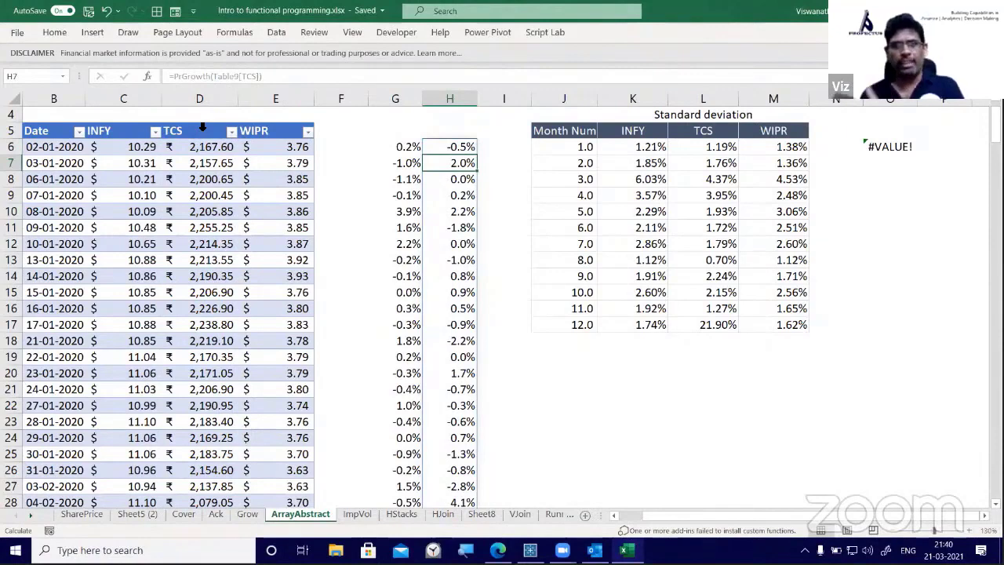
left_click(839, 451)
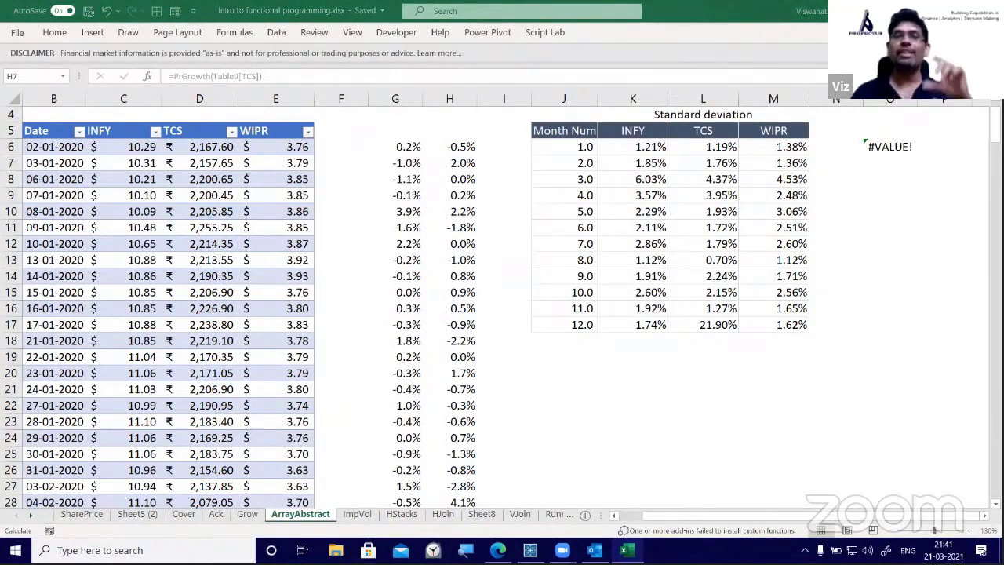
left_click(457, 149)
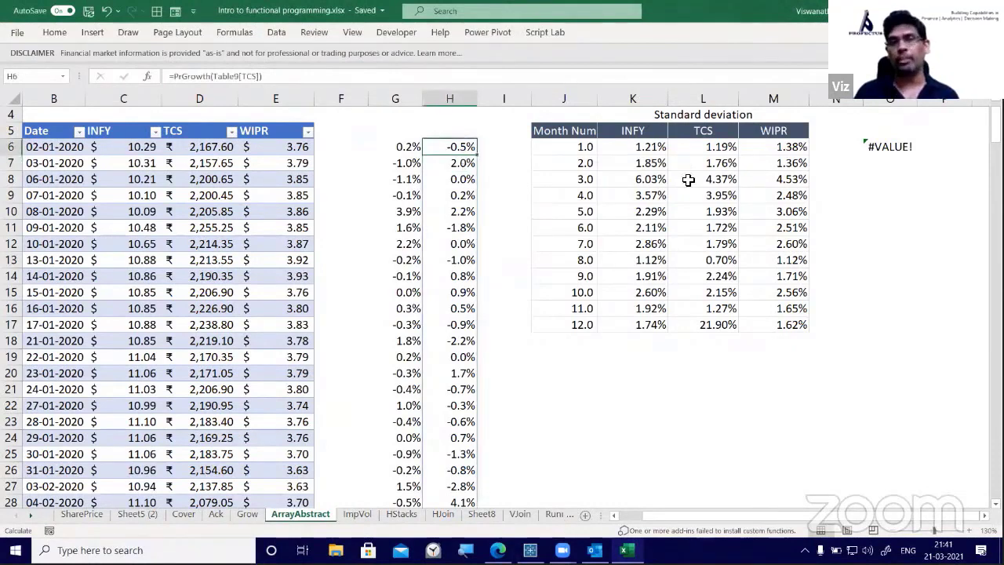
key("F2")
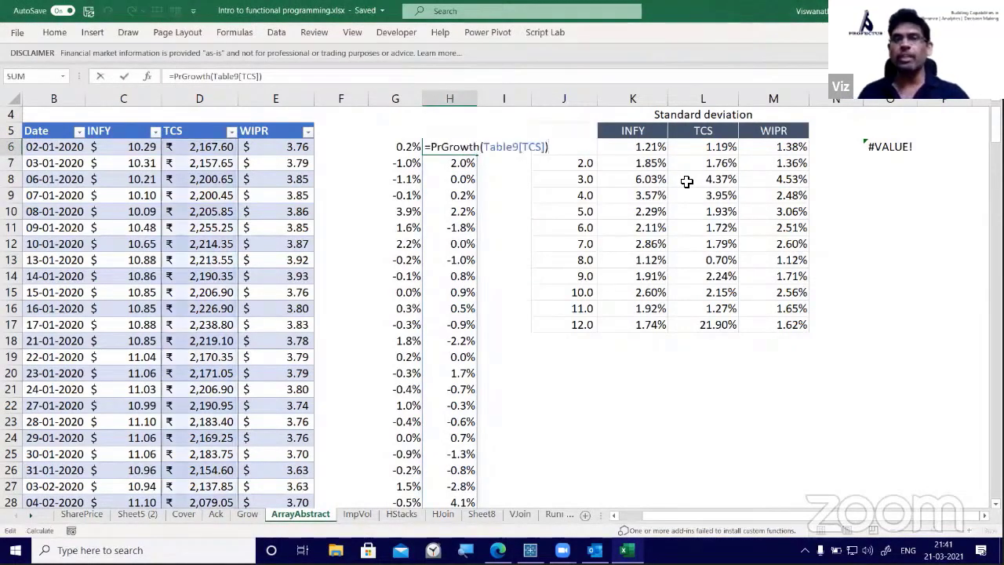
key("Escape")
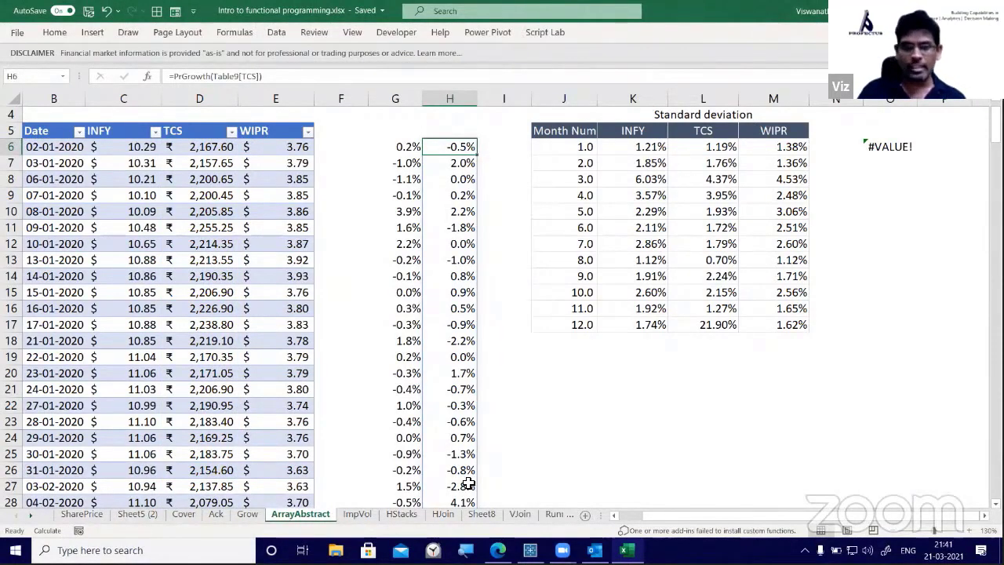
On the HStacks sheet, examine the formulas behind the arrays starting in B30 and C30
left_click(405, 524)
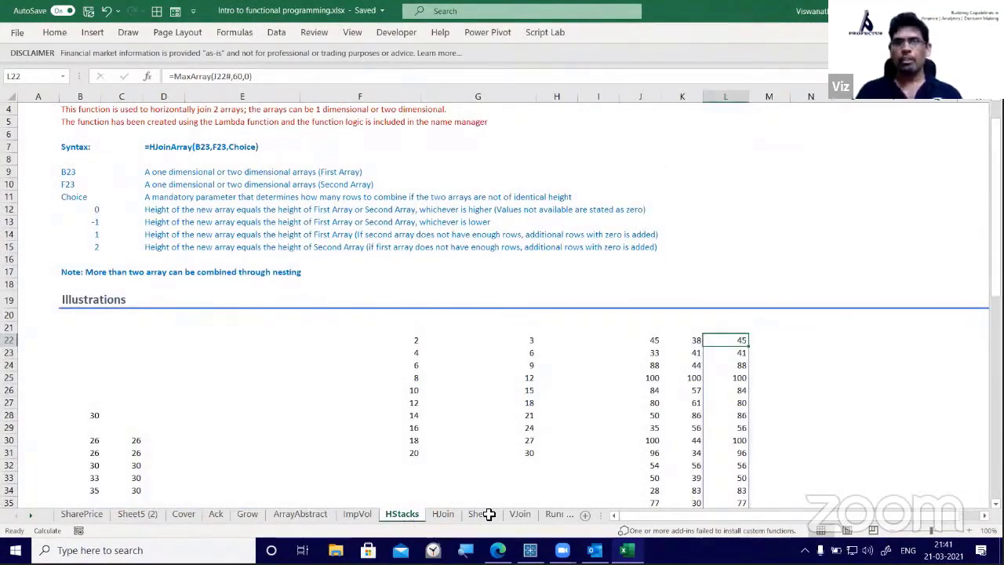
scroll(540, 424, "down", 2)
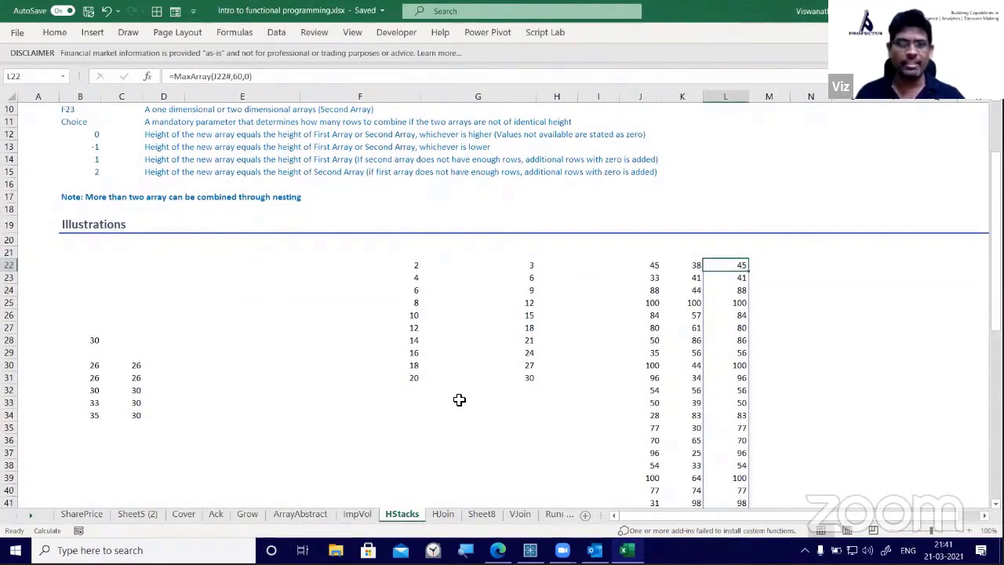
left_click(98, 365)
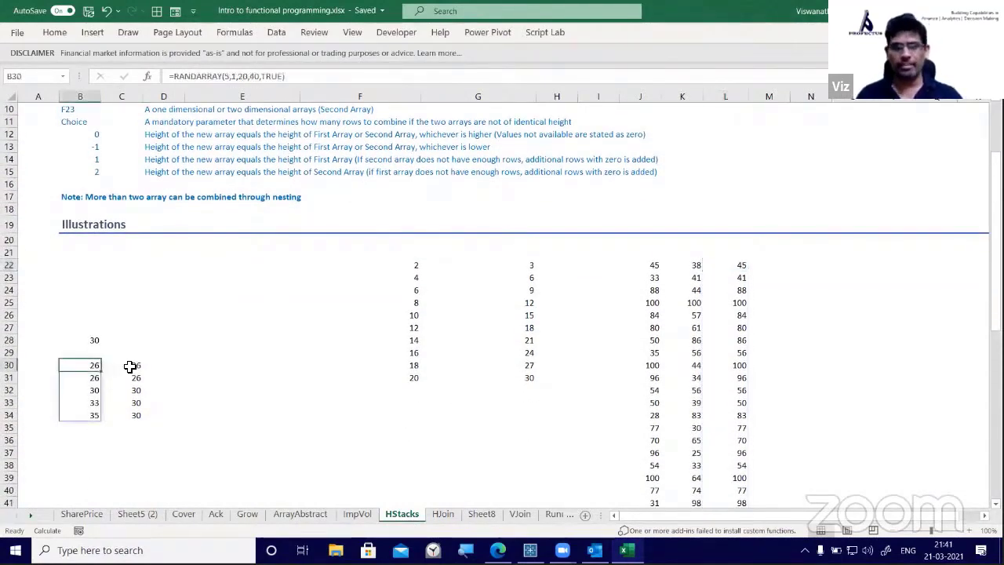
left_click(137, 364)
scroll(139, 364, "up", 3)
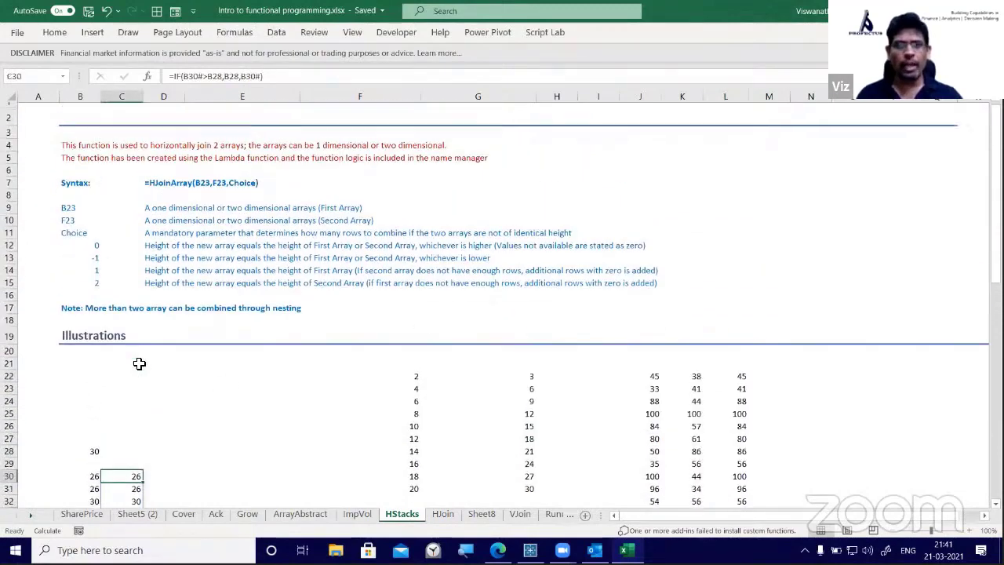
scroll(227, 390, "down", 3)
left_click(87, 370)
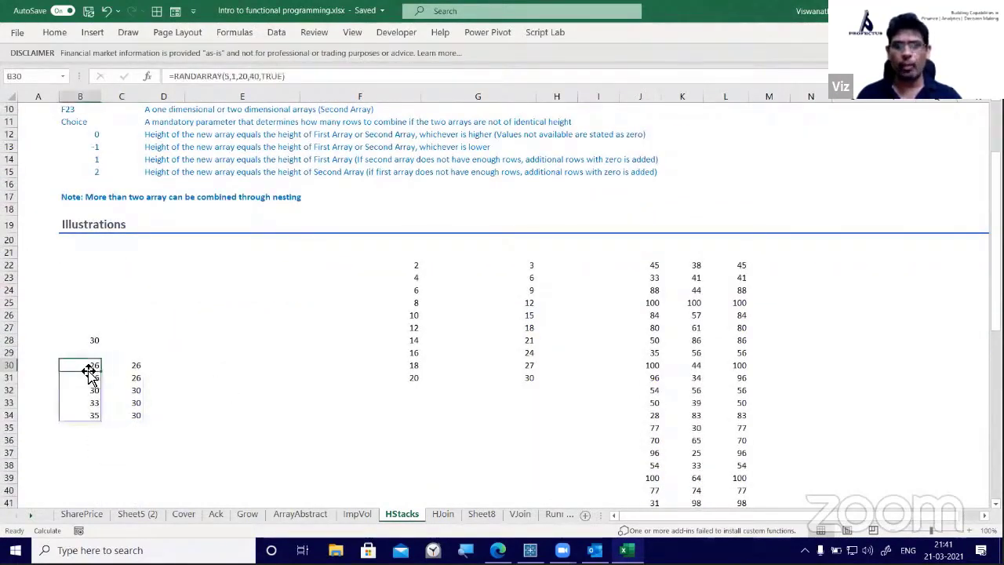
left_click(138, 369)
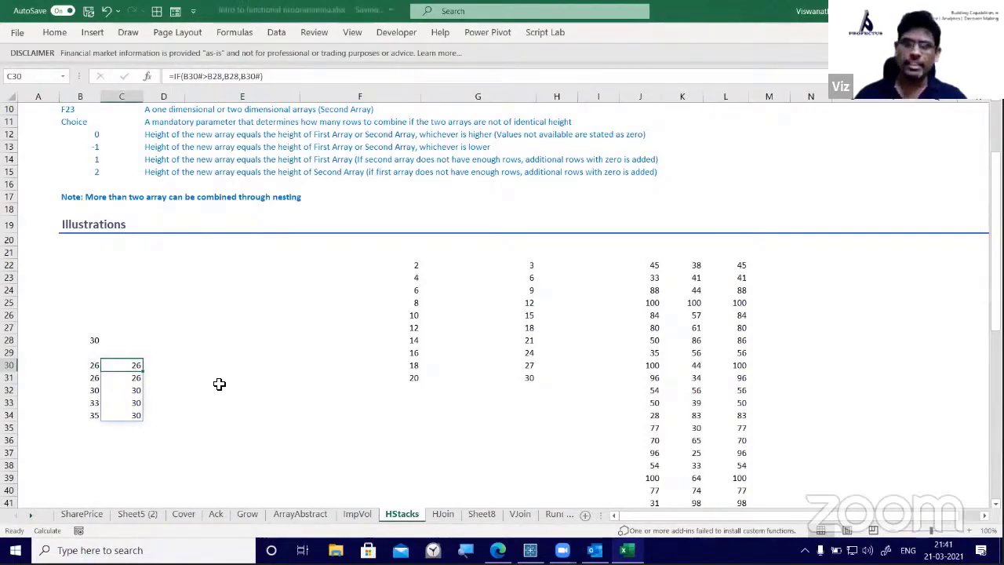
key("Left")
key("Right")
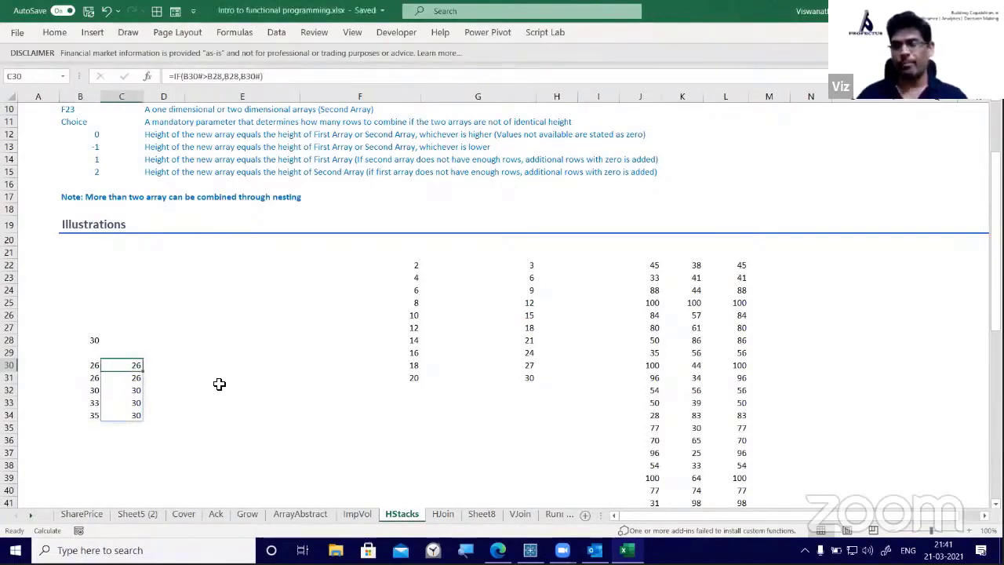
Examine the formulas of the sample arrays starting in F22, G22 and J22, and read the HJoinArray syntax notes
scroll(421, 343, "down", 10)
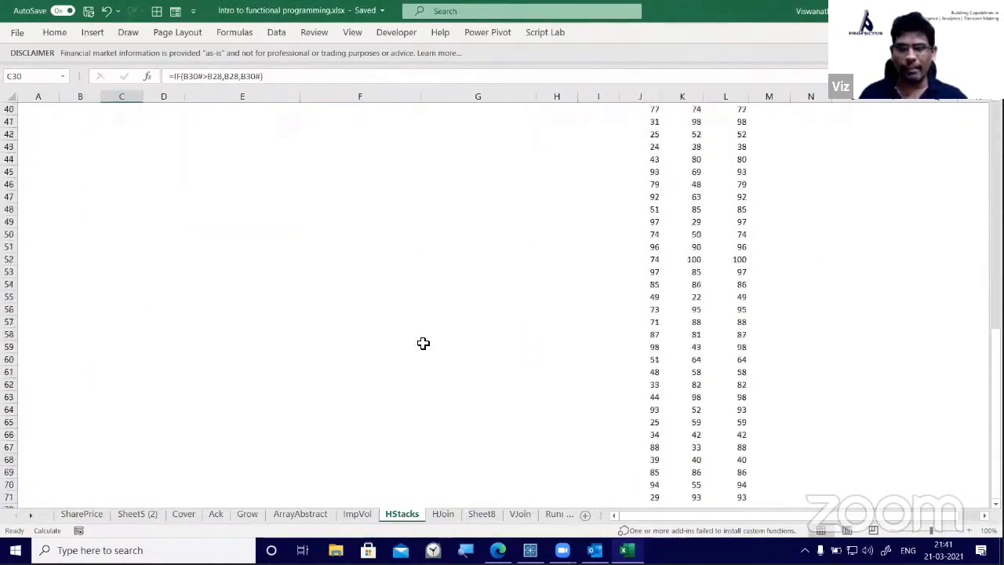
scroll(423, 343, "up", 8)
scroll(422, 342, "up", 4)
left_click(404, 341)
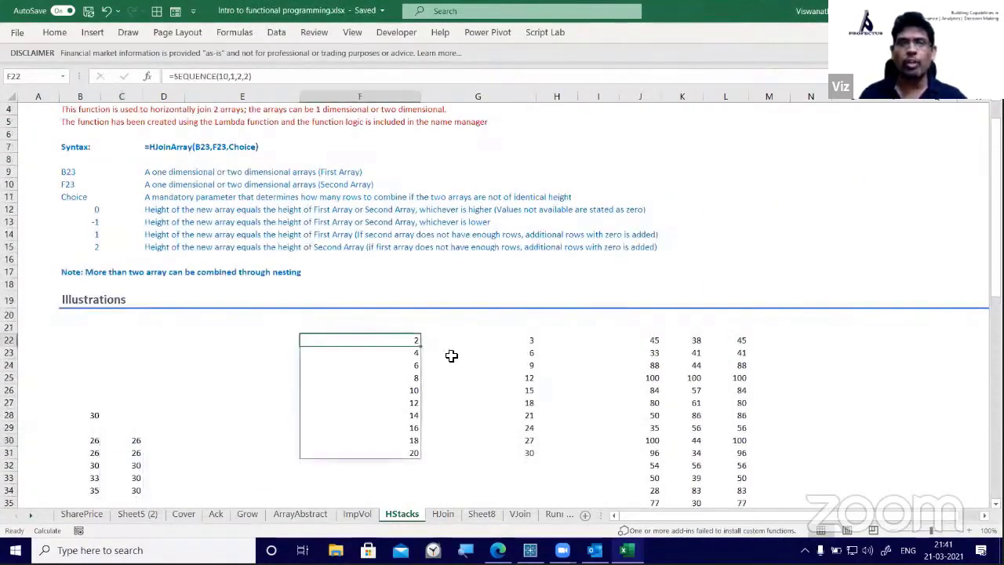
left_click(522, 339)
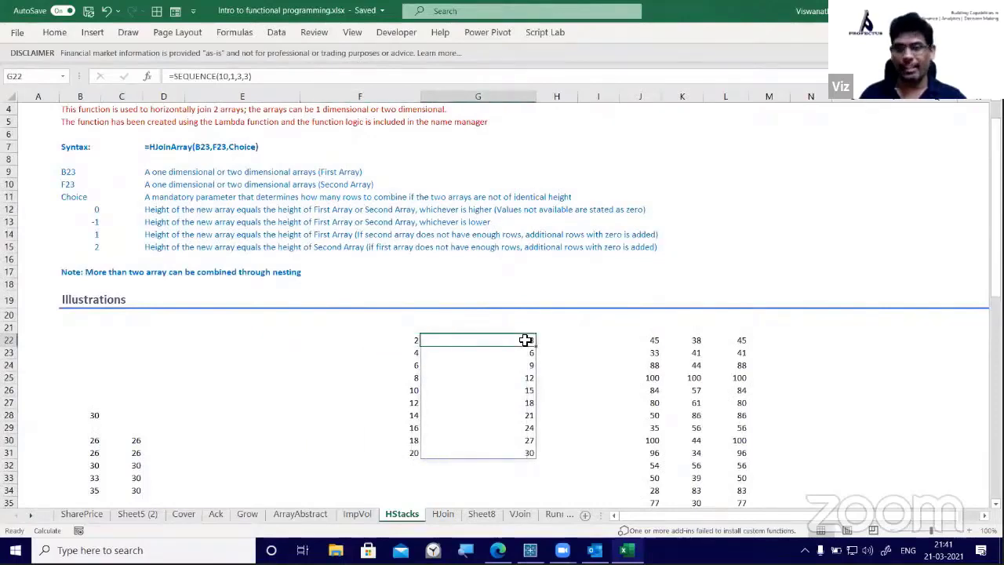
left_click(105, 441)
left_click(135, 439)
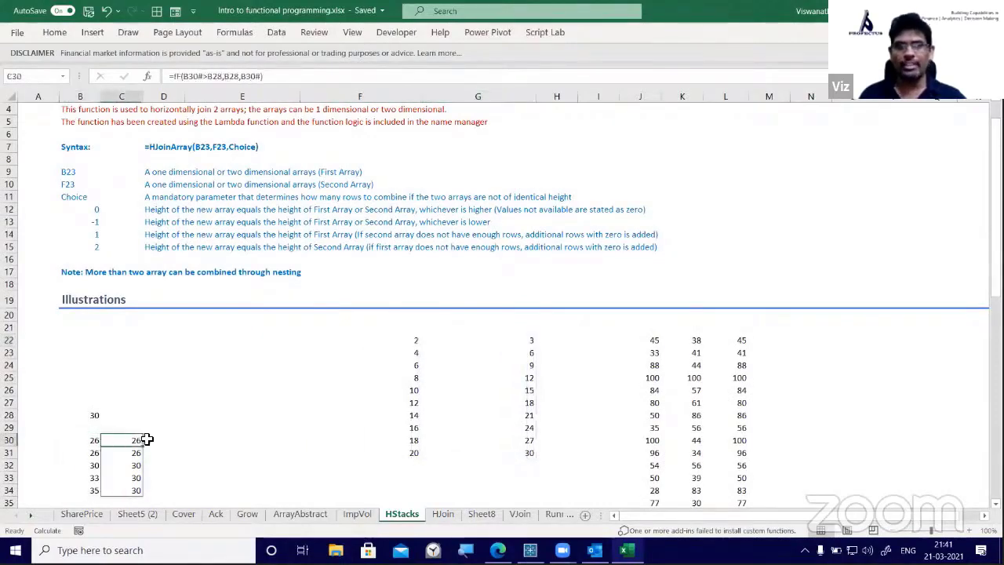
scroll(279, 440, "down", 1)
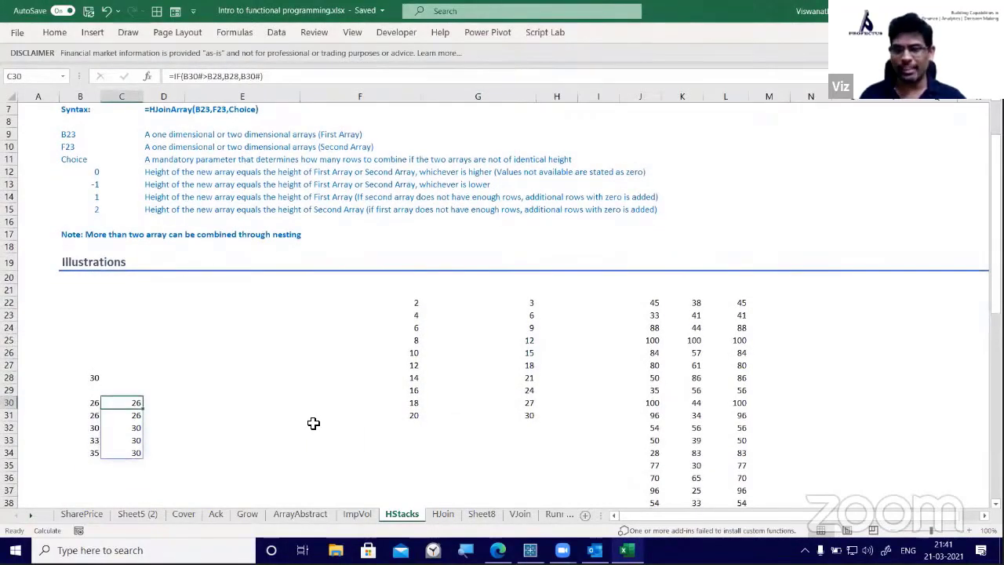
left_click(654, 314)
scroll(394, 365, "up", 2)
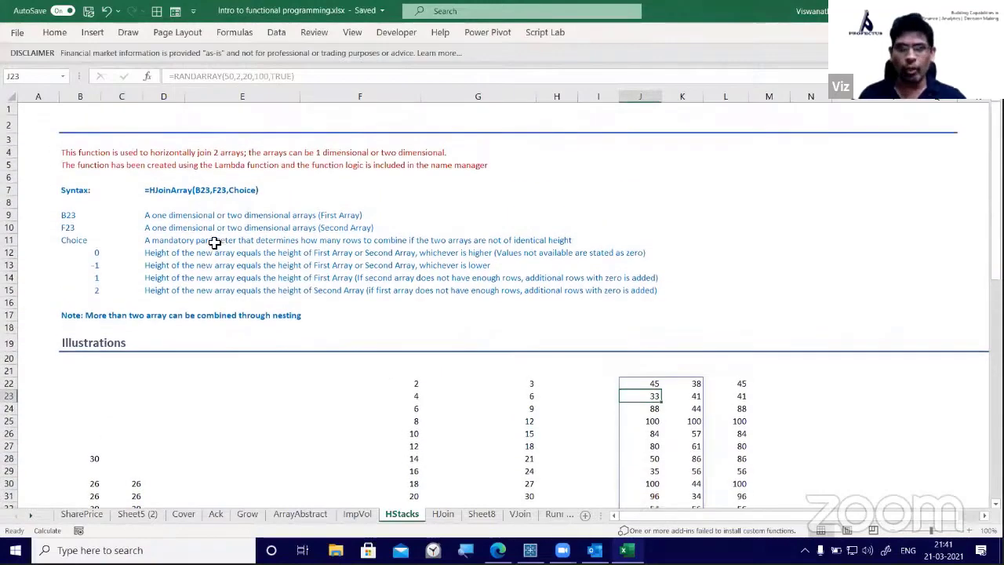
left_click(186, 196)
scroll(246, 387, "down", 1)
left_click(244, 439)
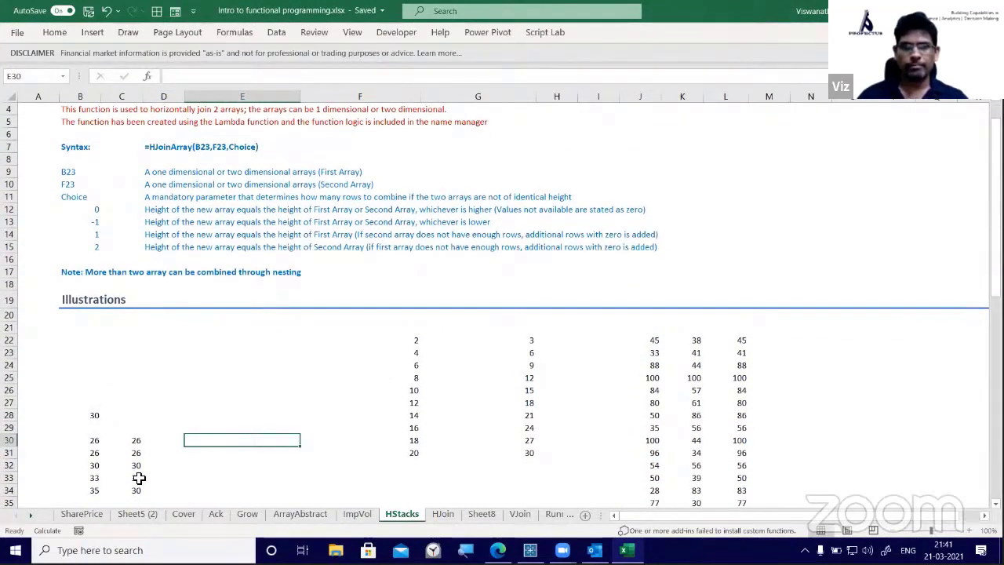
type("=")
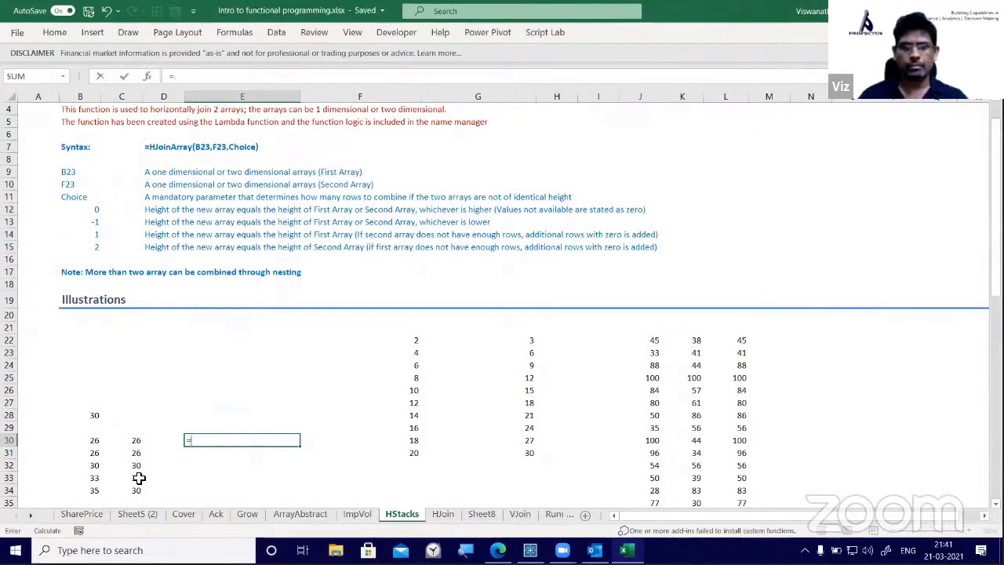
type("Hj")
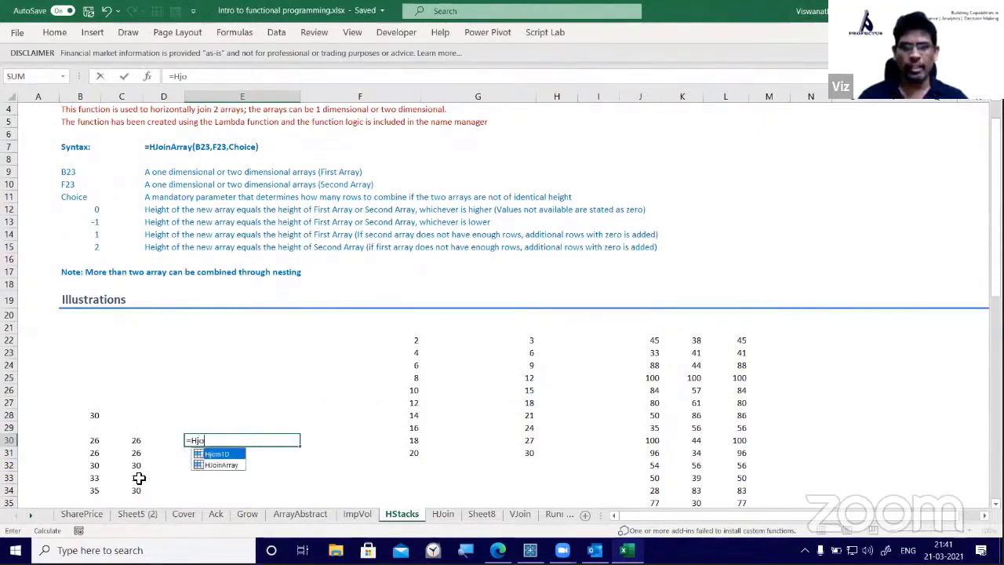
type("o")
key("Down")
key("Tab")
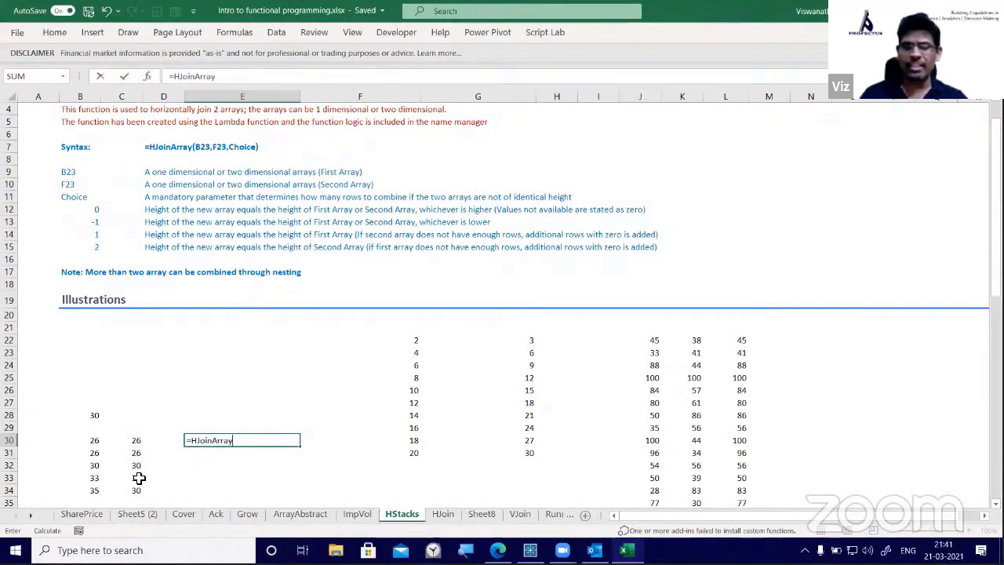
key("Escape")
Take a closer look at the two adjacent source arrays in B30:C34
scroll(317, 318, "down", 4)
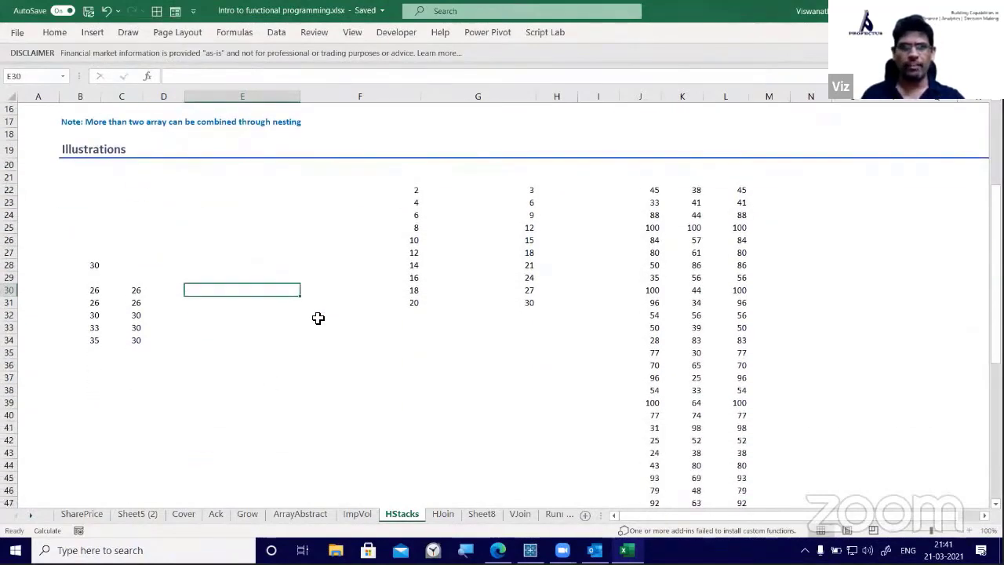
scroll(273, 384, "up", 3)
left_click_drag(263, 392, 117, 391)
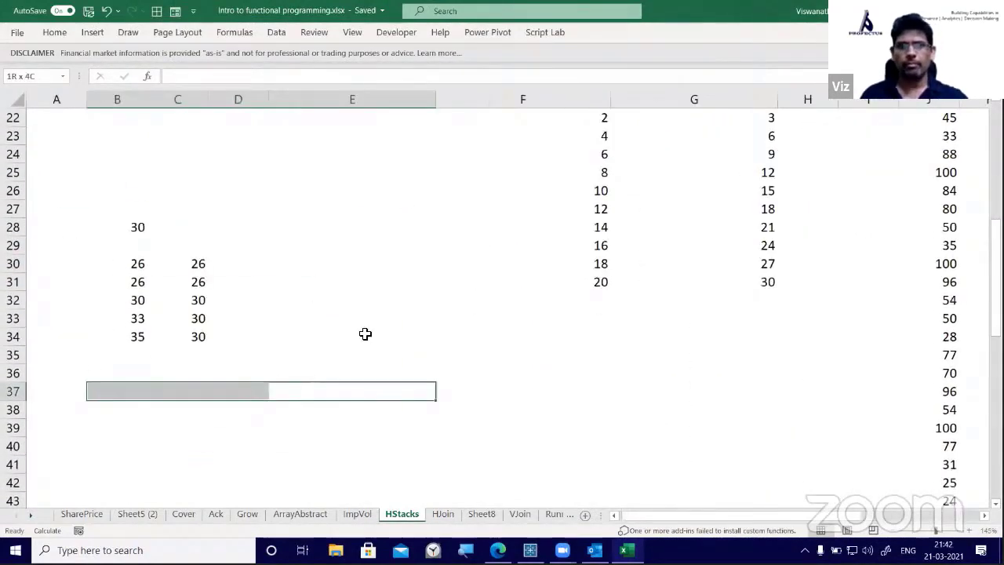
left_click(365, 260)
key("Left")
key("Left")
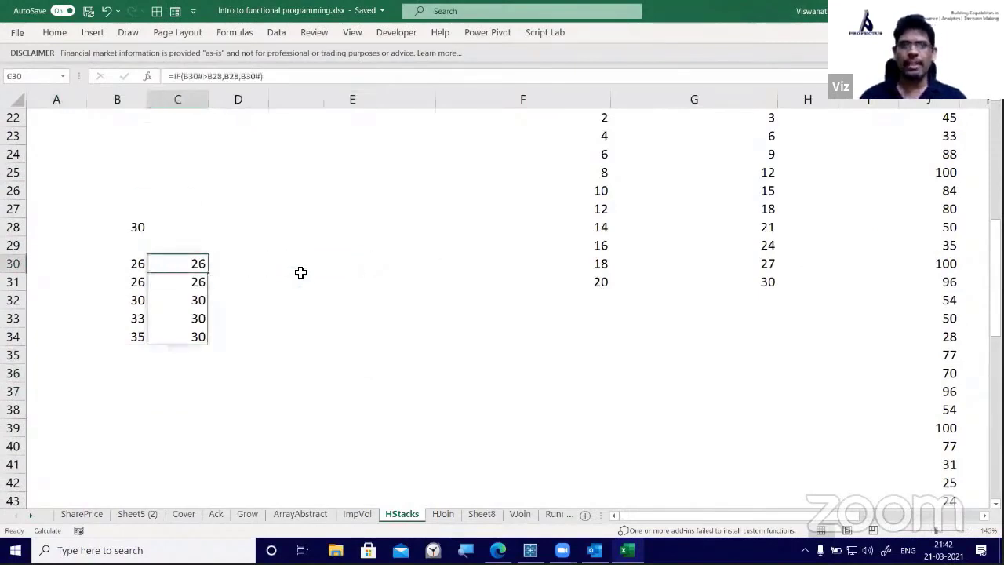
key("Left")
key("Right")
Enter =HJoinArray(B30#,C30#,0) in B39 to join the two source arrays side by side
key("Down")
key("Down")
key("Down")
key("Down")
key("Down")
key("Down")
key("Down")
key("Down")
key("Down")
key("Down")
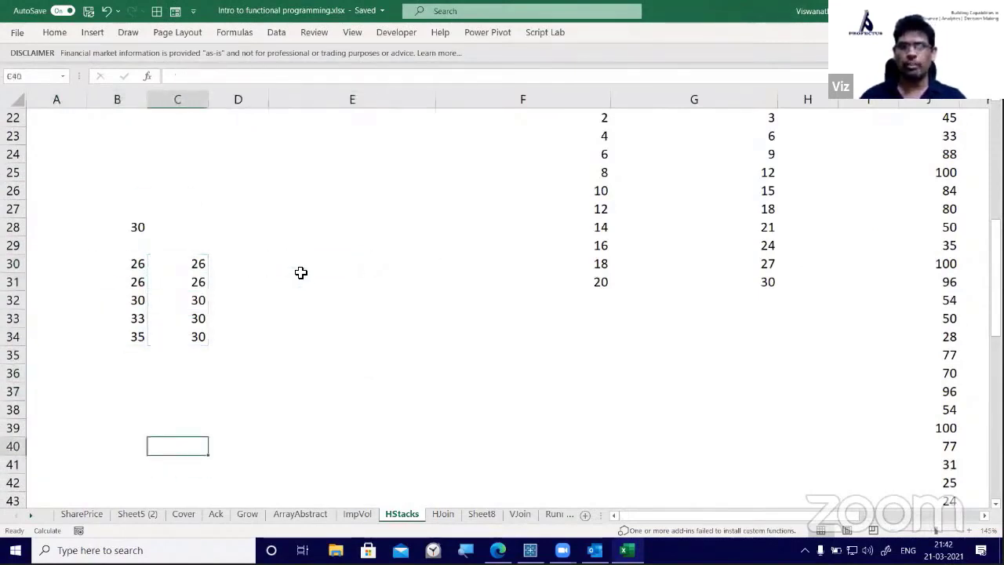
key("Up")
key("Left")
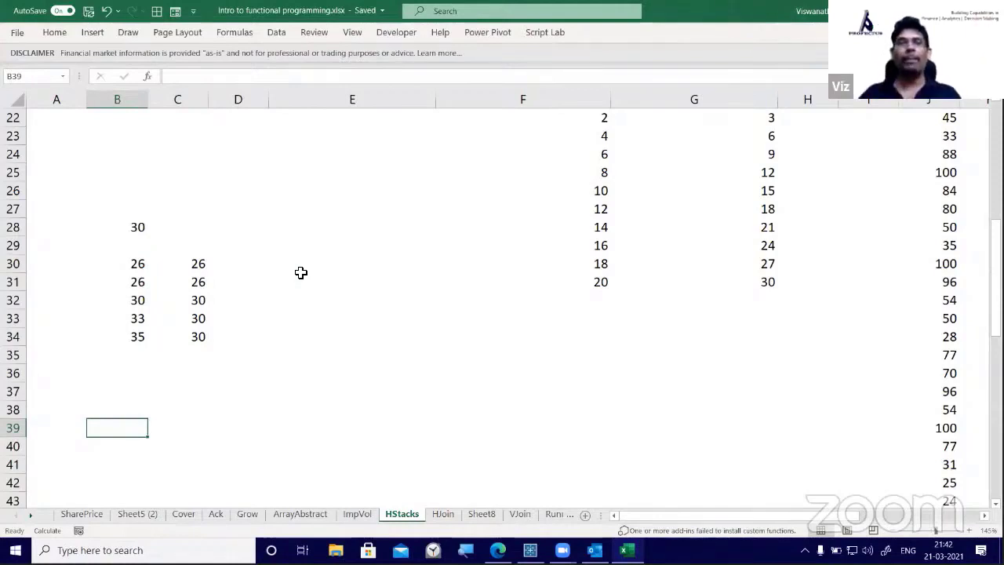
type("=")
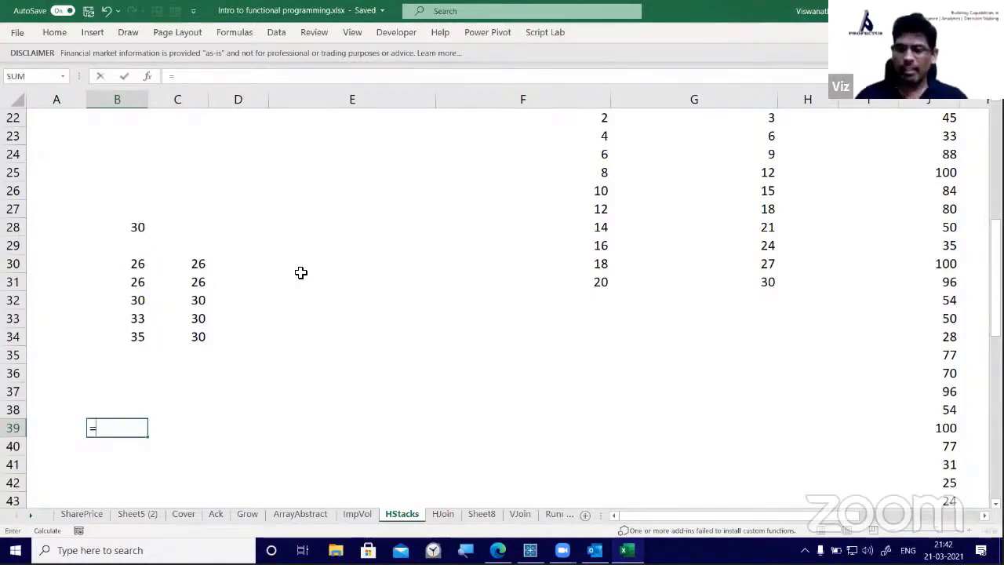
type("Hj")
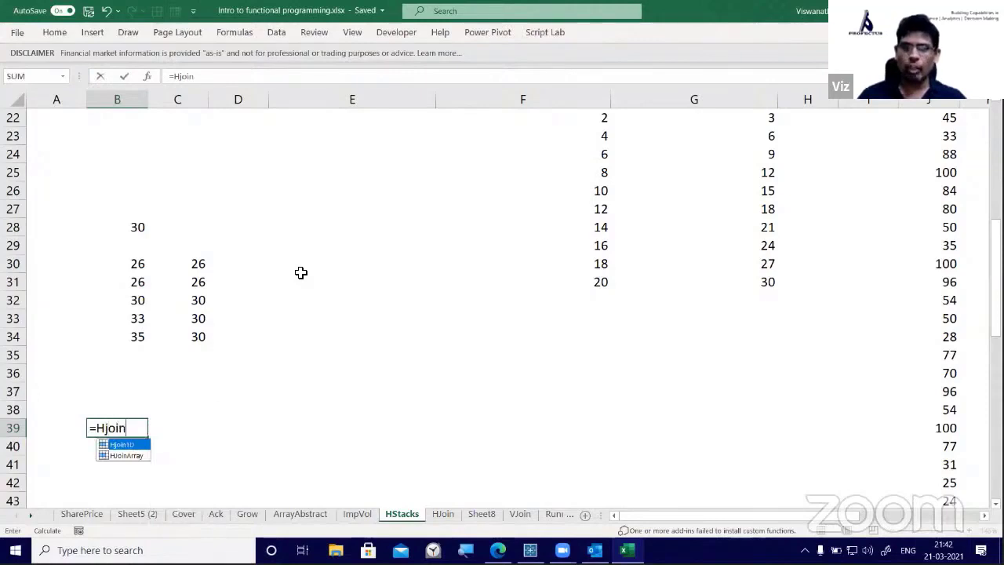
type("oin")
key("Down")
key("Tab")
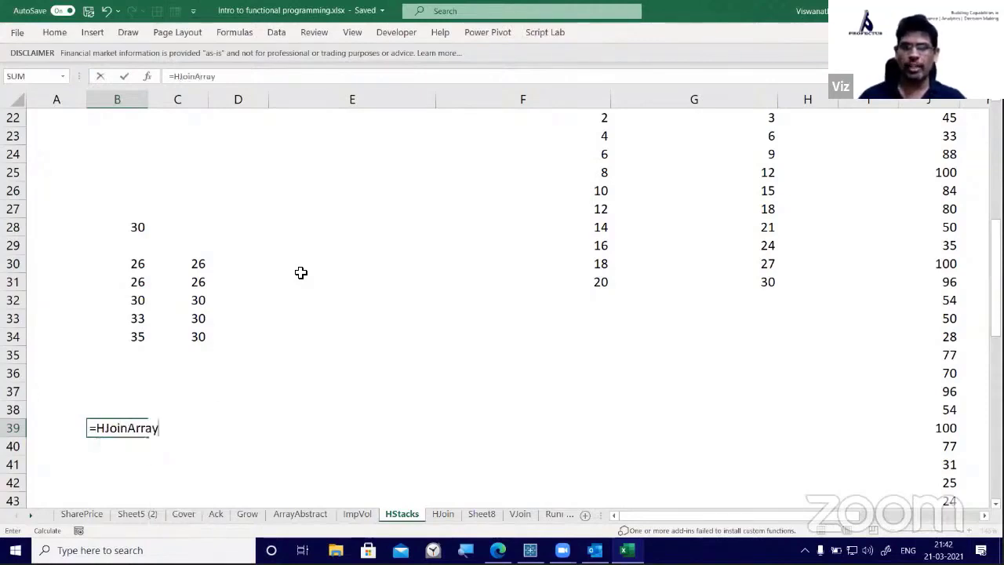
type(")")
key("BackSpace")
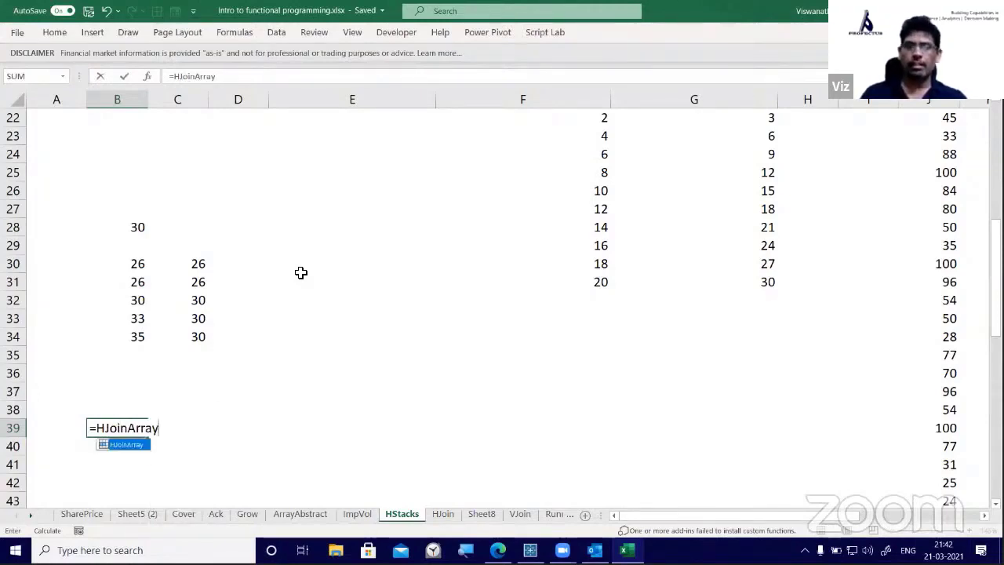
type("(")
left_click(139, 264)
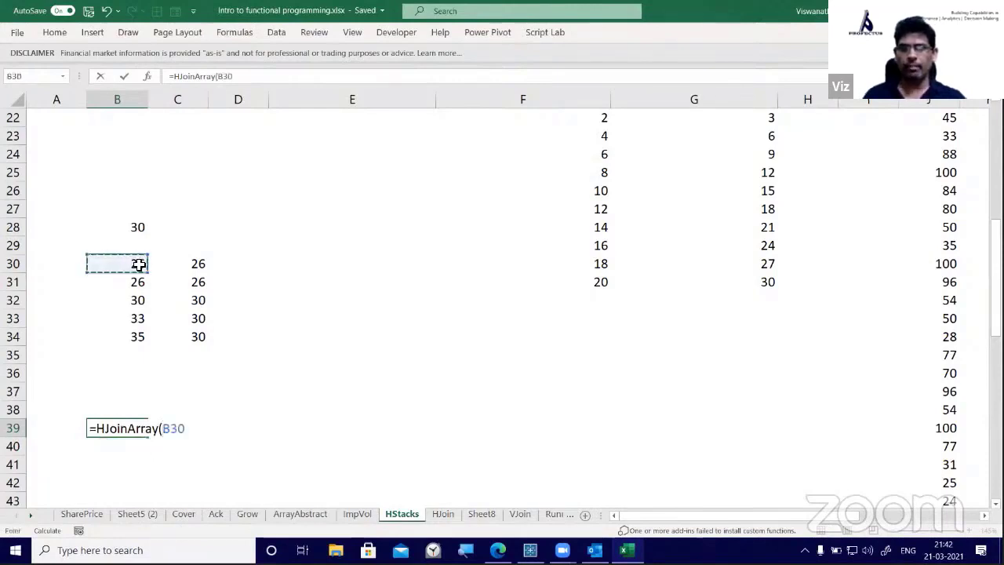
type("#,")
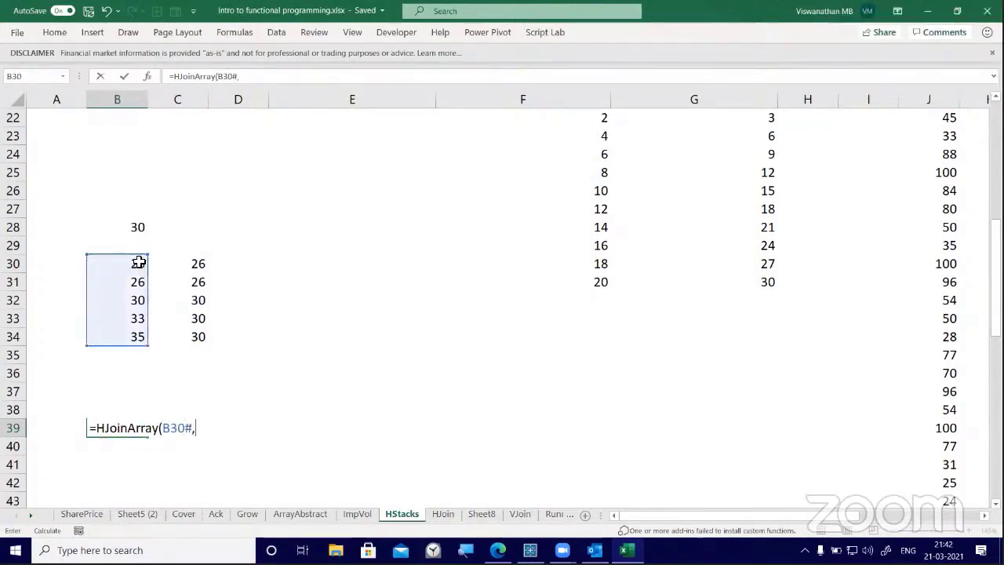
left_click(186, 259)
type("#,0")
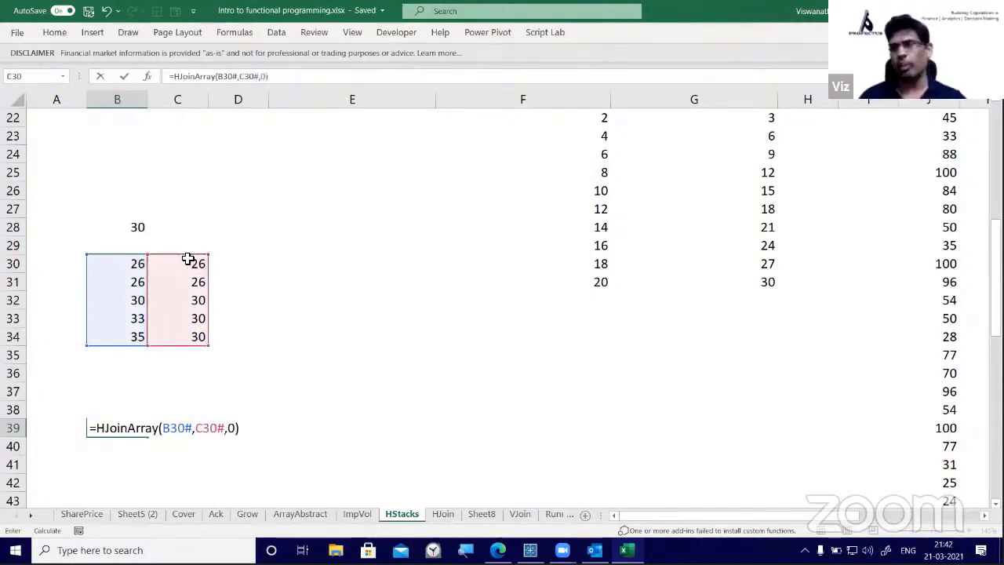
key("Return")
Examine the joined array in B39:C43 against its source arrays in B30:C34
key("Up")
key("Right")
key("Down")
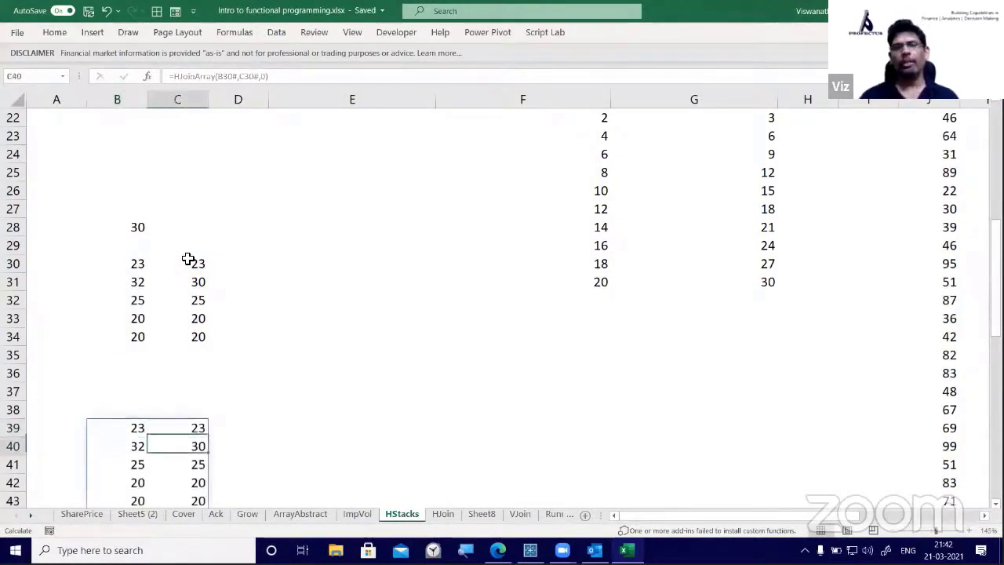
key("Down")
key("Down")
key("Down")
key("Down")
key("Down")
key("Down")
key("Left")
key("Up")
key("Up")
key("Up")
key("Up")
key("Up")
key("Up")
key("Up")
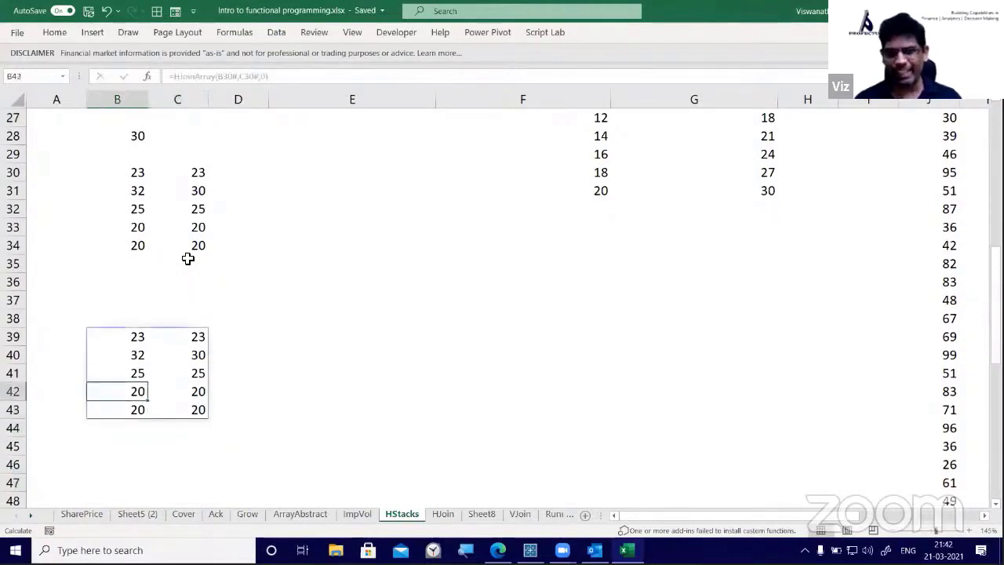
key("Down")
key("Right")
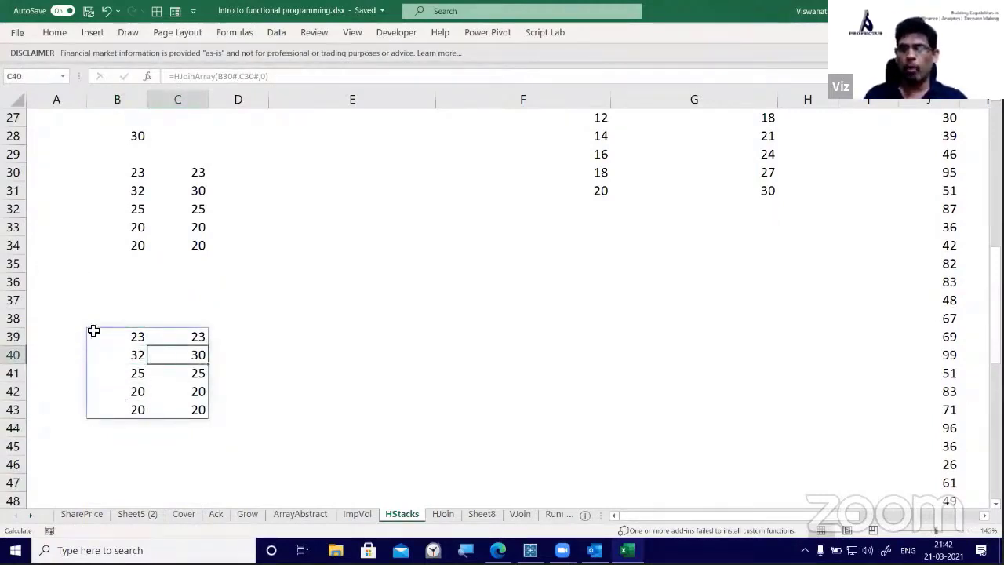
On the HJoin sheet, examine the full LET formula in J38 that combines two arrays without Lambda
left_click(443, 514)
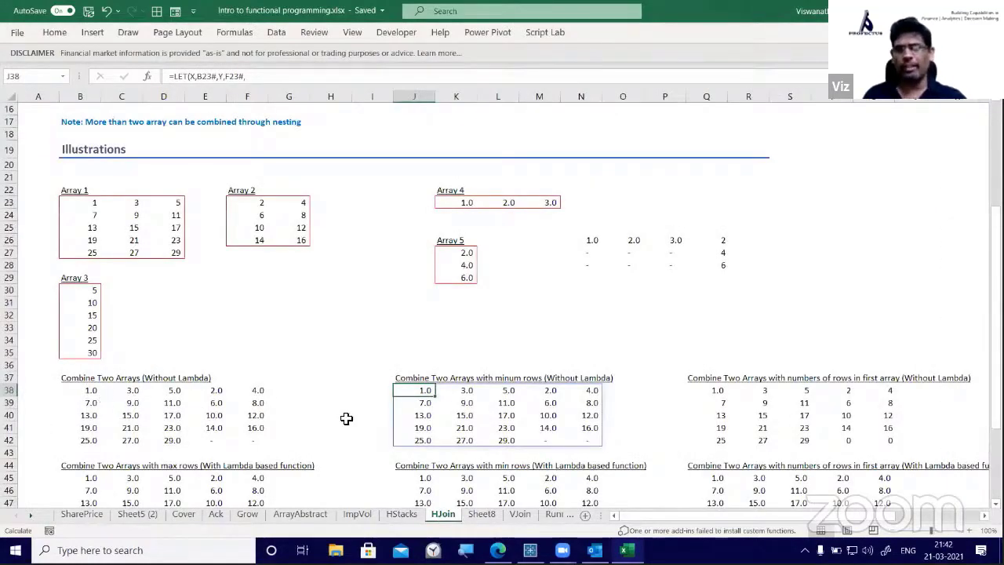
key("F2")
key("Escape")
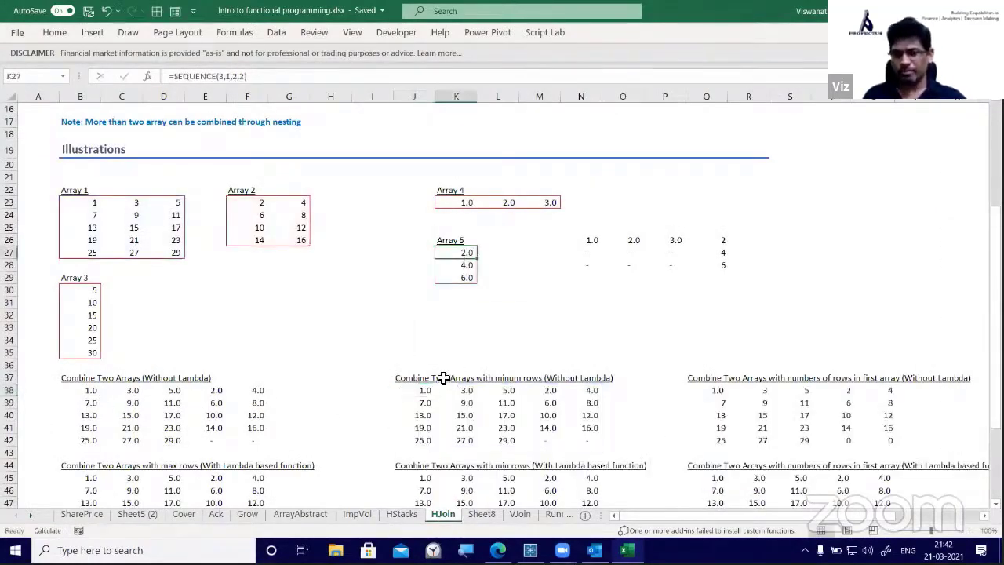
scroll(442, 376, "down", 2)
double_click(424, 312)
scroll(549, 353, "down", 2)
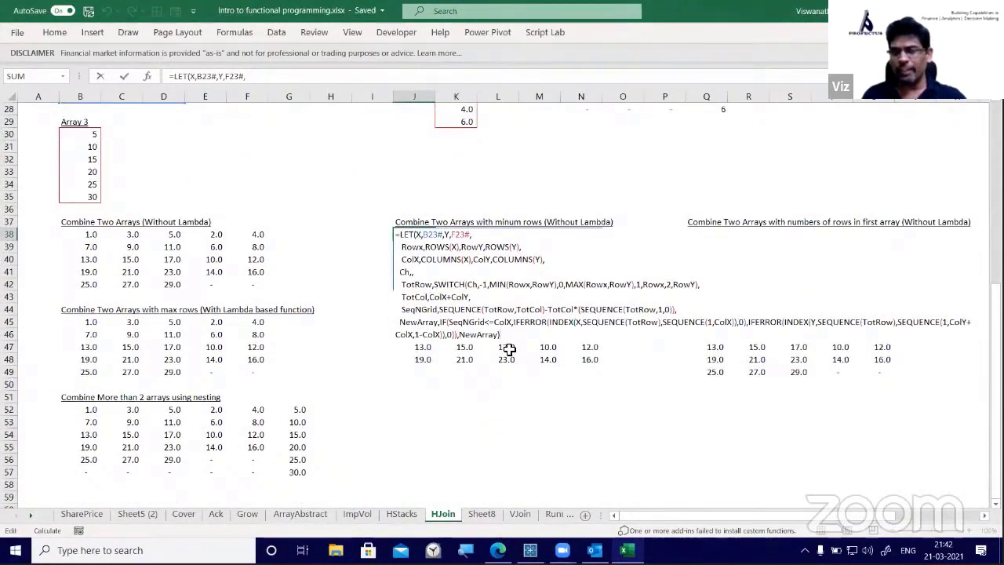
left_click_drag(508, 349, 370, 200)
key("Escape")
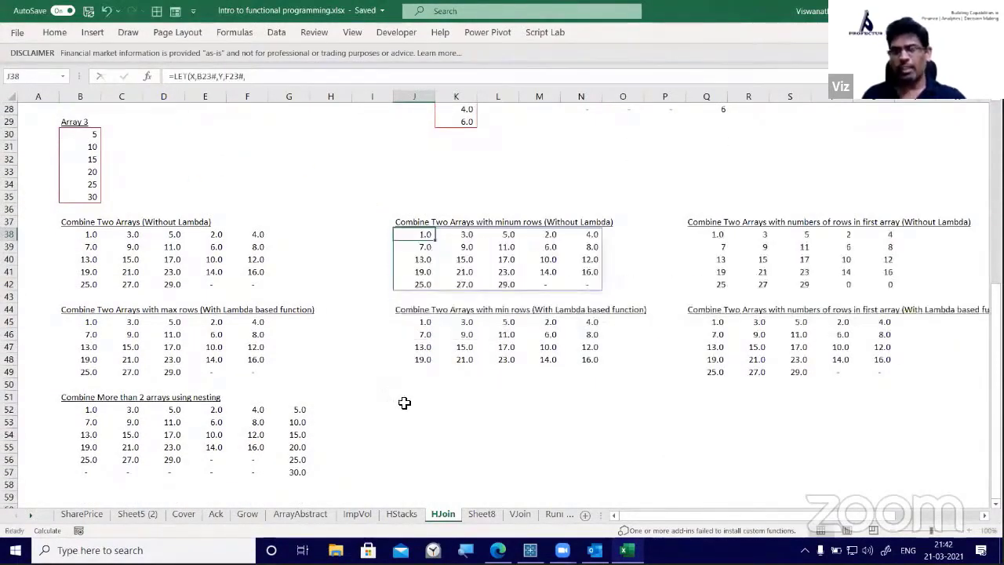
Examine the HJoinArray formula in J45 together with its source arrays, Array 1 and Array 2
left_click(426, 326)
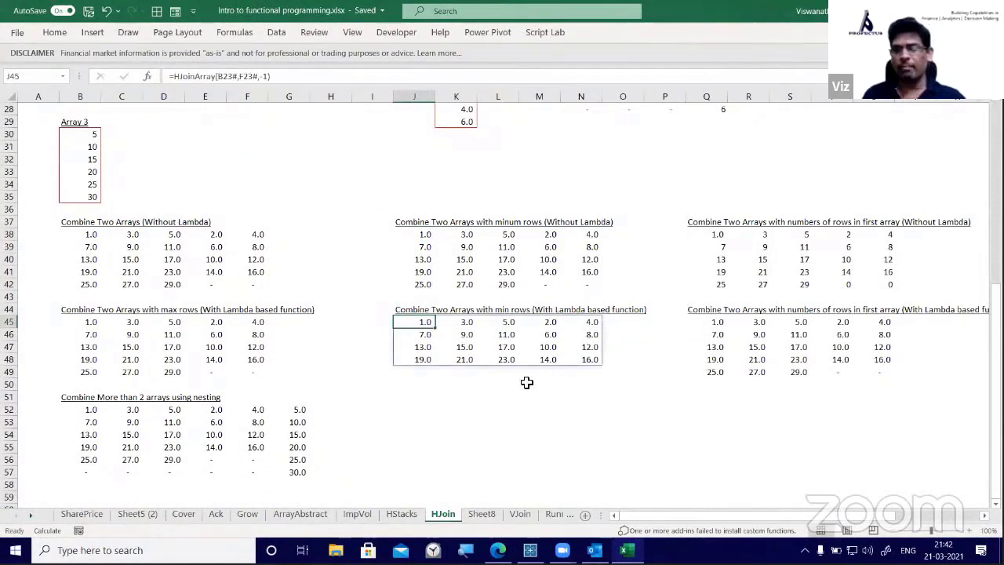
key("F2")
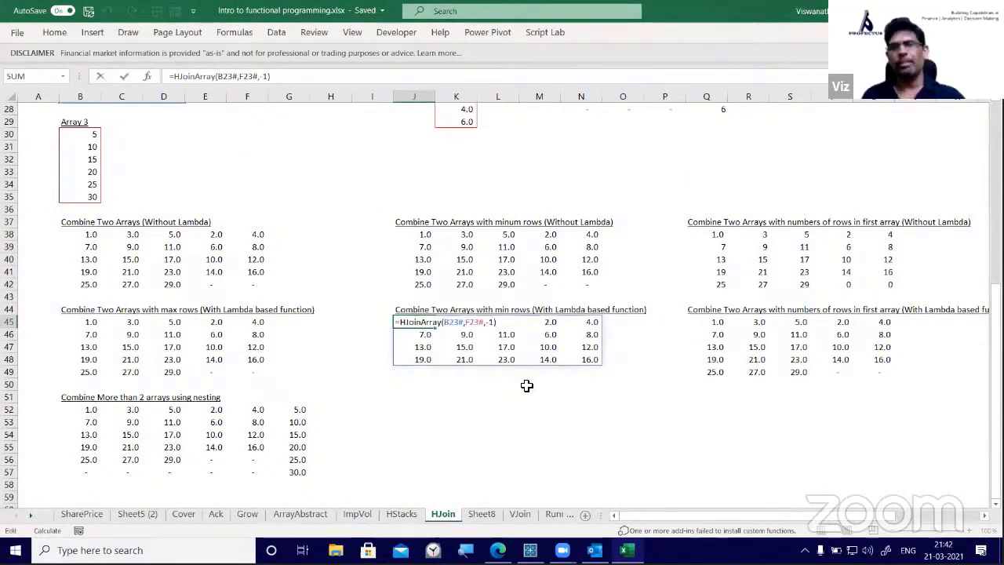
key("Escape")
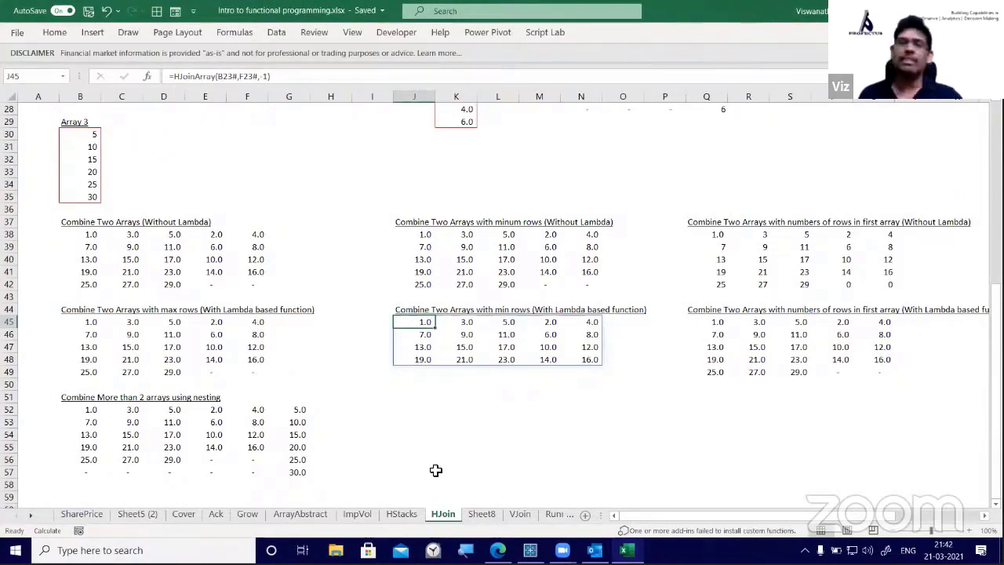
left_click(374, 271)
scroll(343, 258, "up", 2)
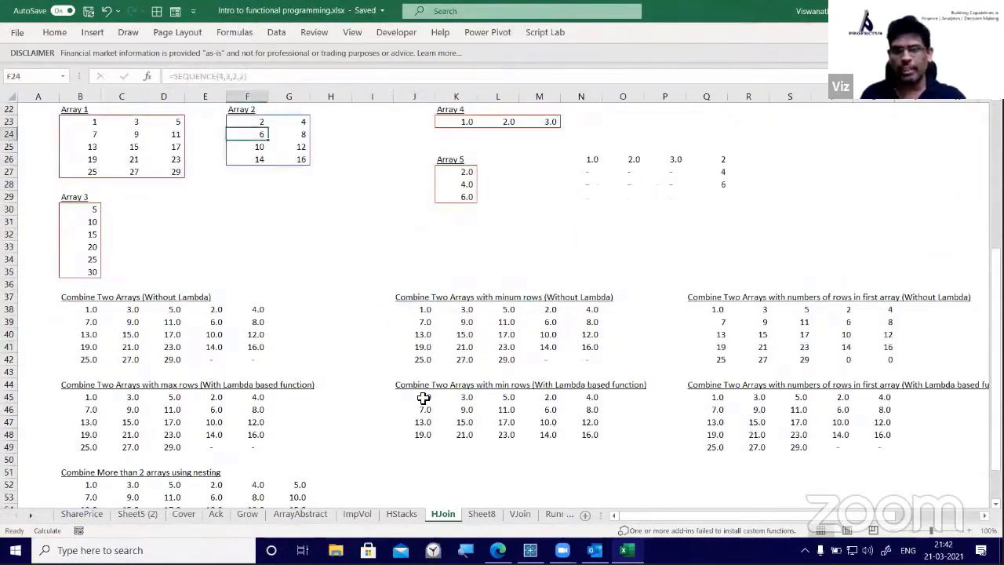
double_click(424, 399)
key("Escape")
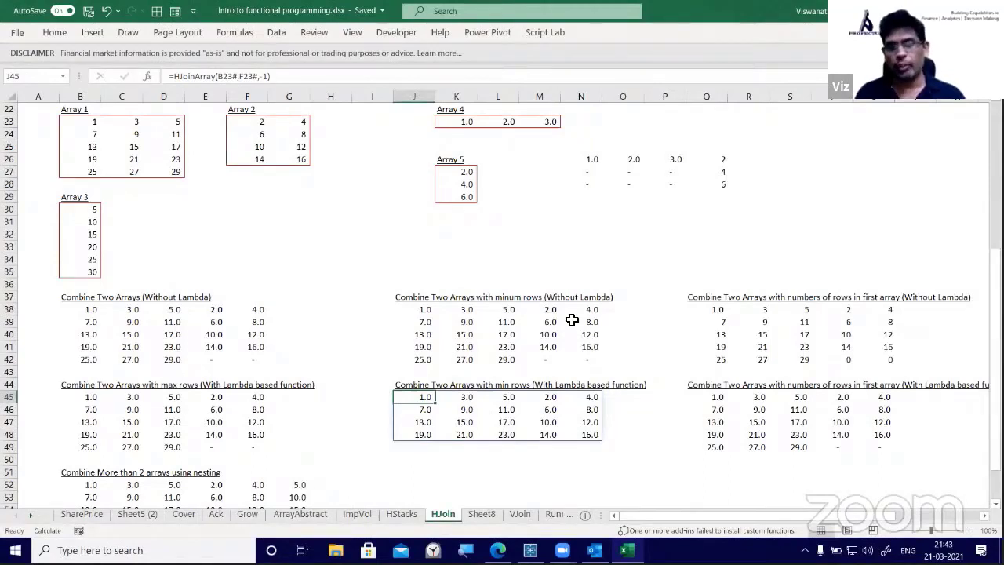
left_click(424, 447)
left_click(424, 402)
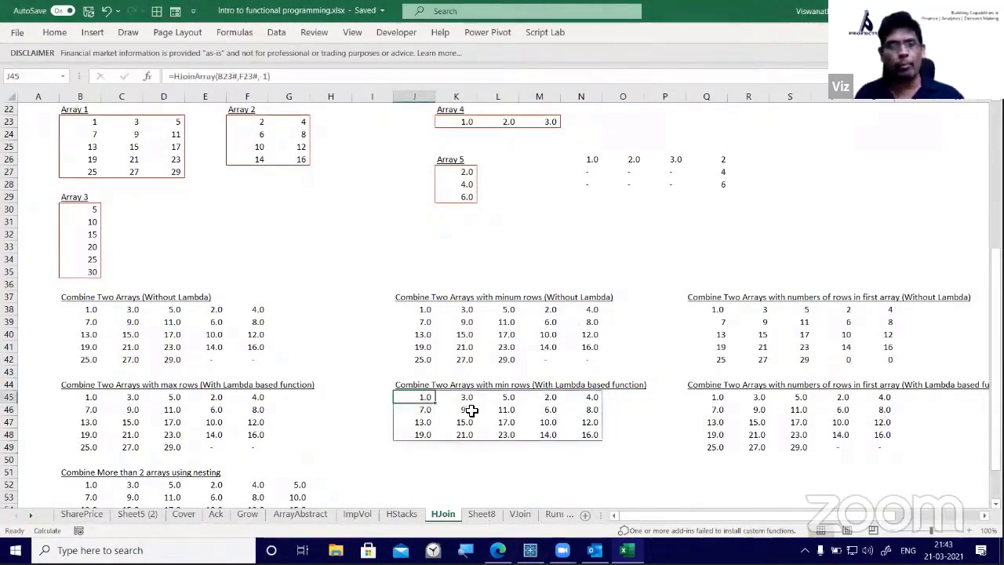
key("F2")
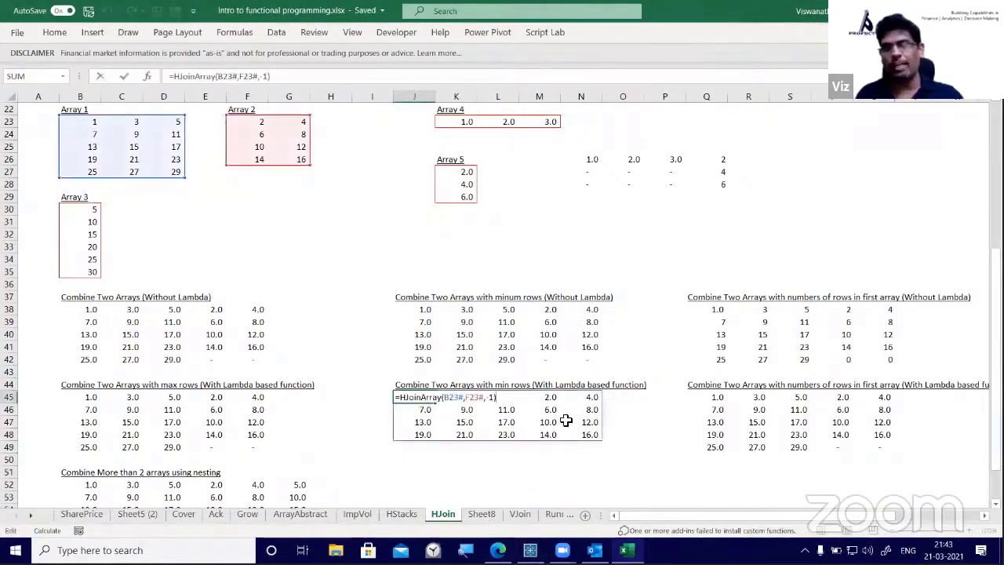
key("Escape")
Browse the example sheets following HJoin, including RunningTot, cfd and cfdlimits, and open the Reverse Array sheet
left_click(478, 515)
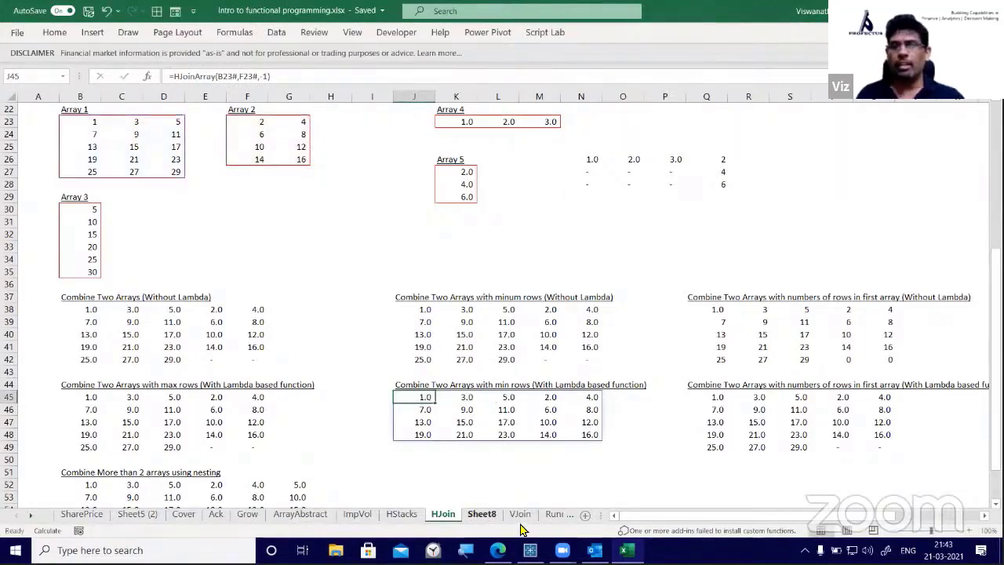
left_click(520, 514)
left_click(553, 514)
left_click(553, 514)
left_click(553, 515)
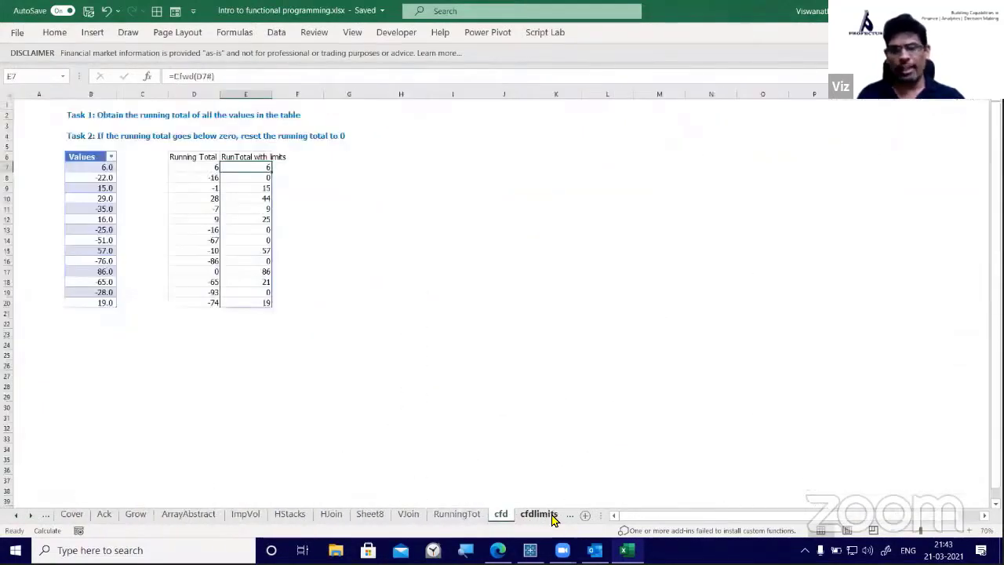
left_click(553, 514)
left_click(423, 514)
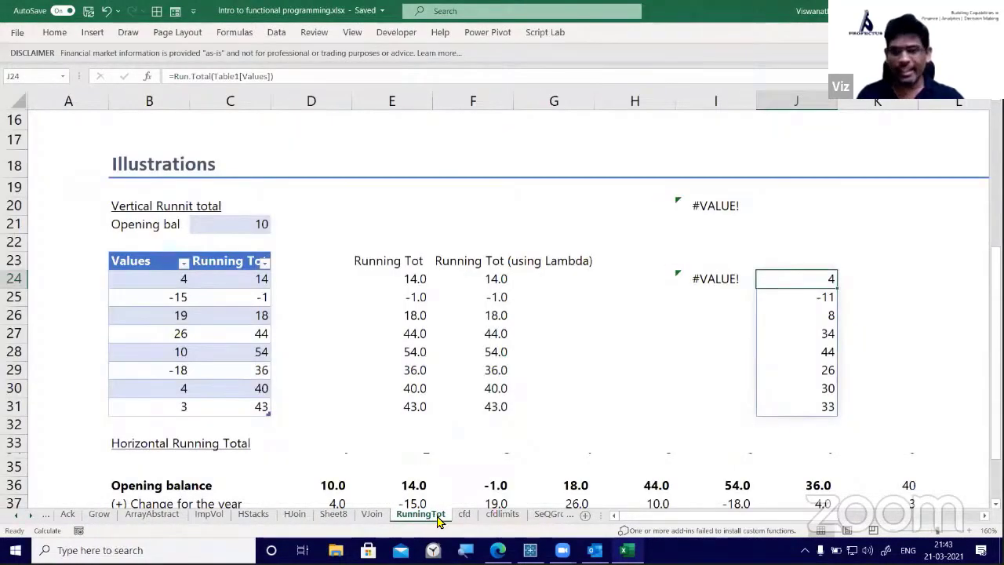
left_click(538, 514)
left_click(482, 515)
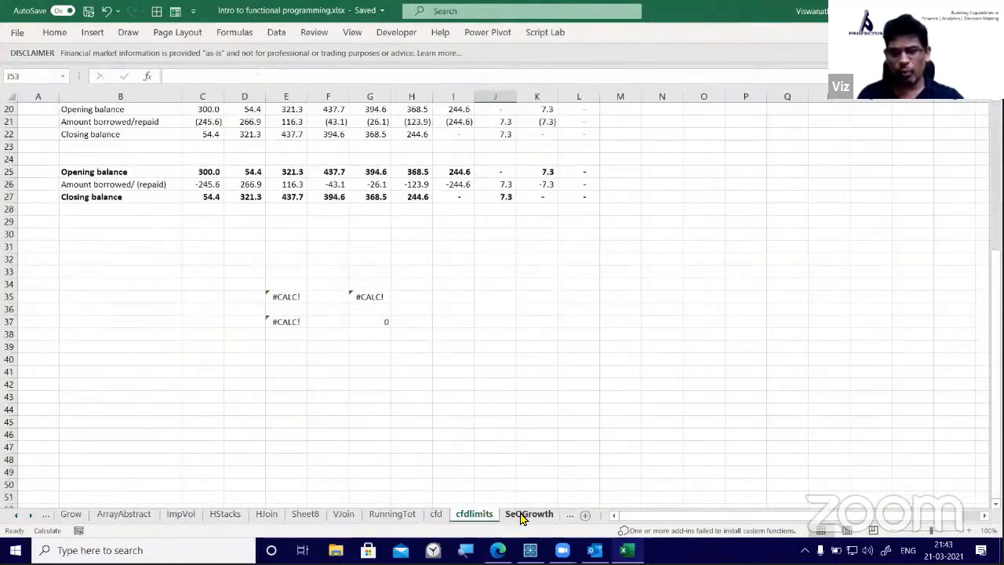
left_click(549, 515)
left_click(552, 516)
left_click(560, 518)
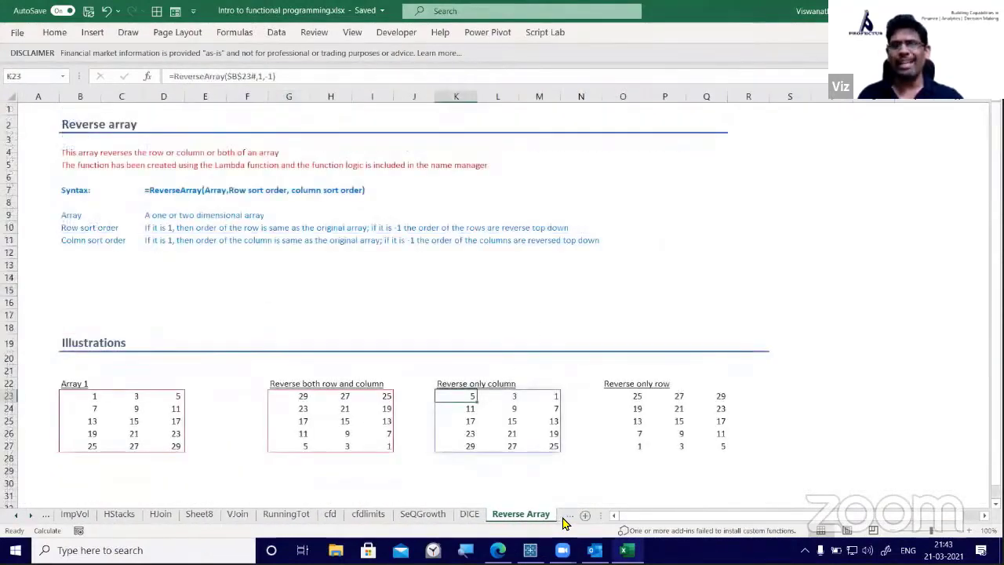
left_click(562, 519)
left_click(433, 514)
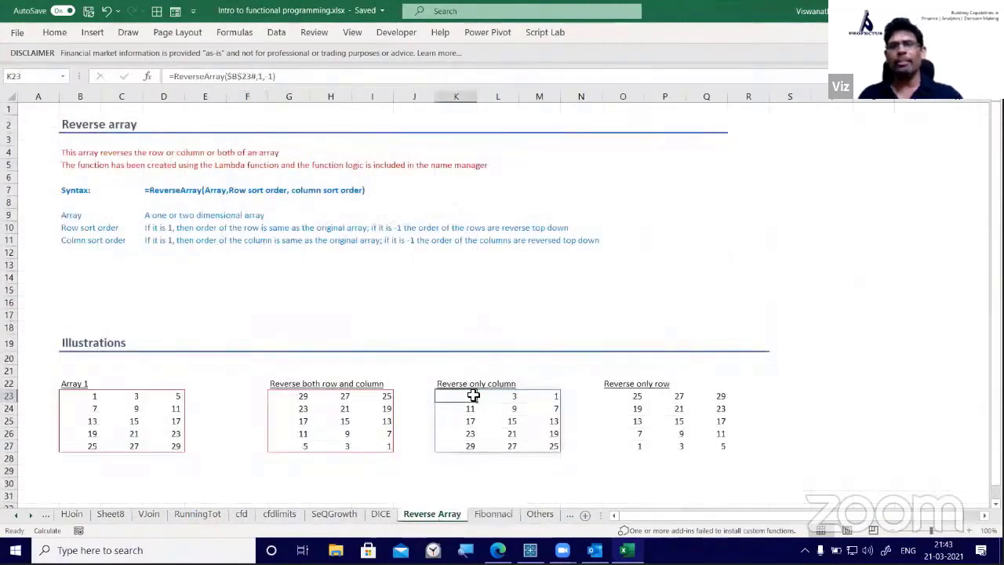
Examine the source values of Array 1 in B23:D27 under Illustrations
scroll(473, 448, "down", 1)
scroll(473, 448, "down", 2)
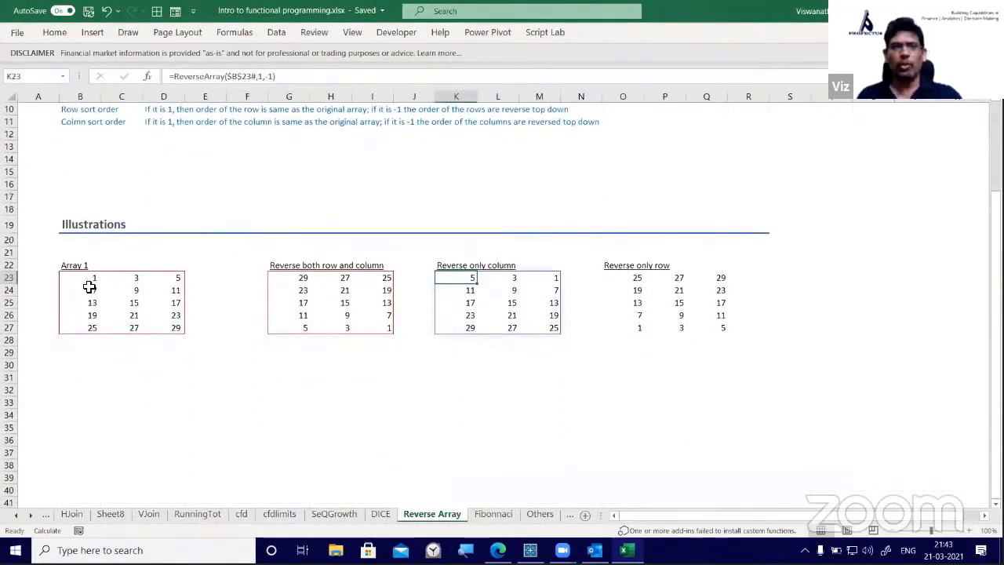
left_click_drag(90, 284, 167, 332)
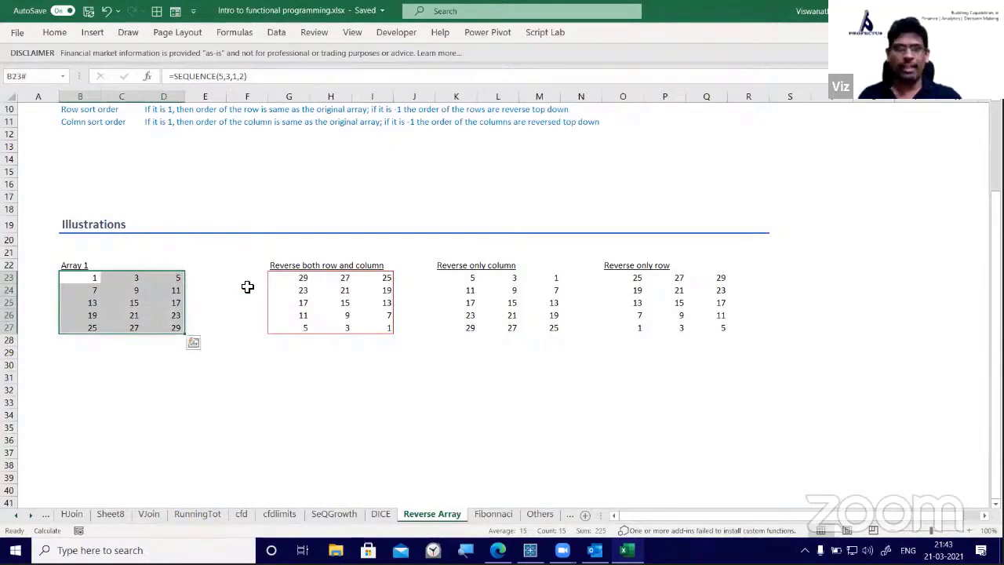
left_click(177, 282)
left_click(128, 281)
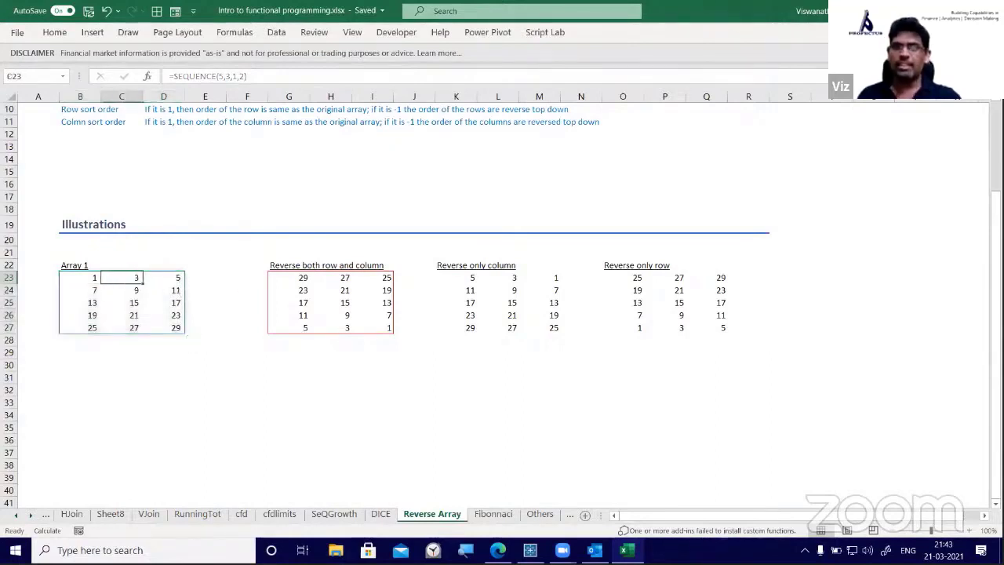
Examine the ReverseArray formula in K23 and its column-reversed output in K23:M27
key("Left")
key("Right")
key("Right")
key("Right")
key("Right")
key("Right")
key("Right")
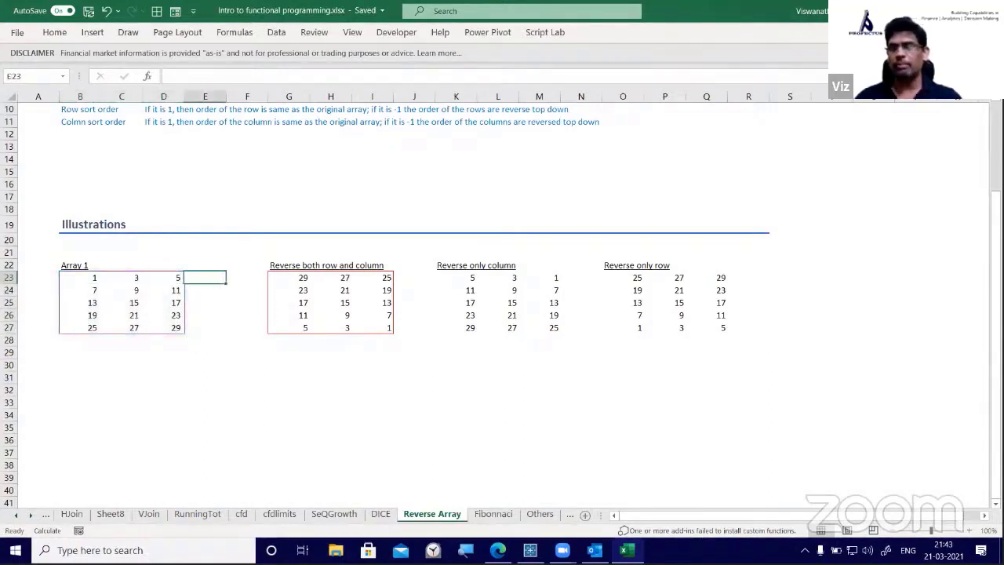
key("Right")
key("Right")
key("Right")
key("F2")
key("Escape")
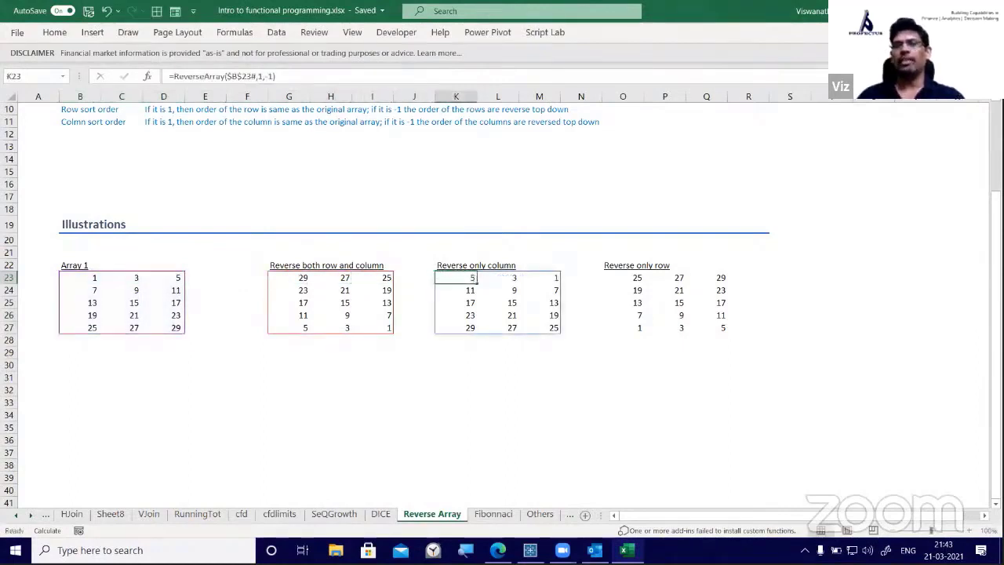
left_click_drag(473, 281, 559, 330)
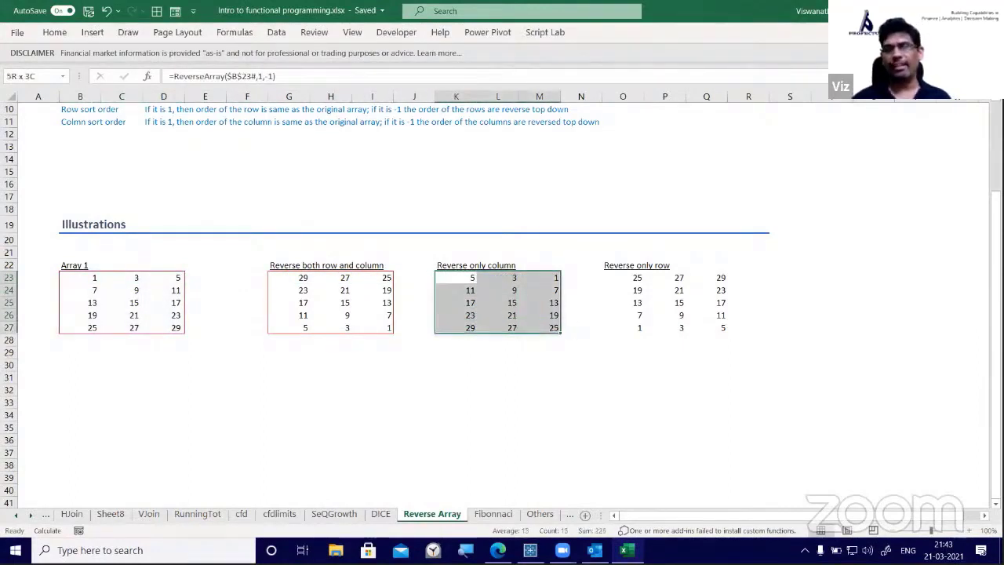
Examine the ReverseArray formula in G23 and compare its row-and-column-reversed output in G23:I27 with Array 1
key("Left")
key("Left")
key("Left")
key("Left")
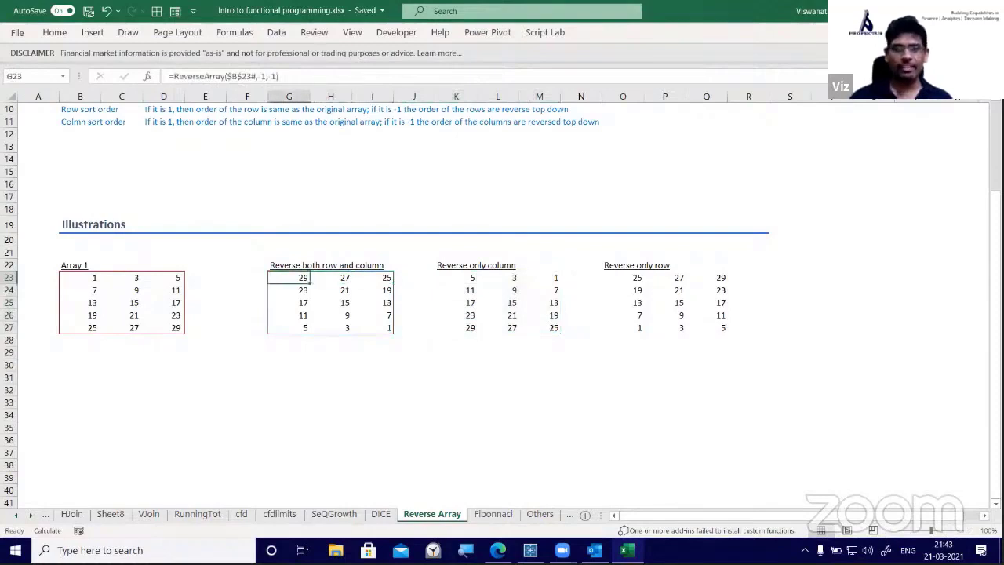
left_click(176, 278)
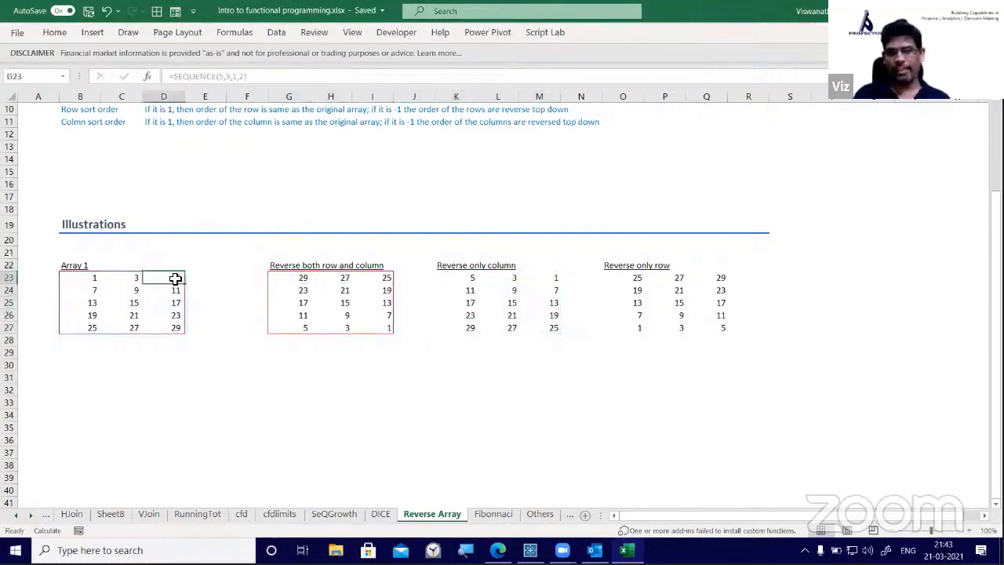
left_click(302, 328)
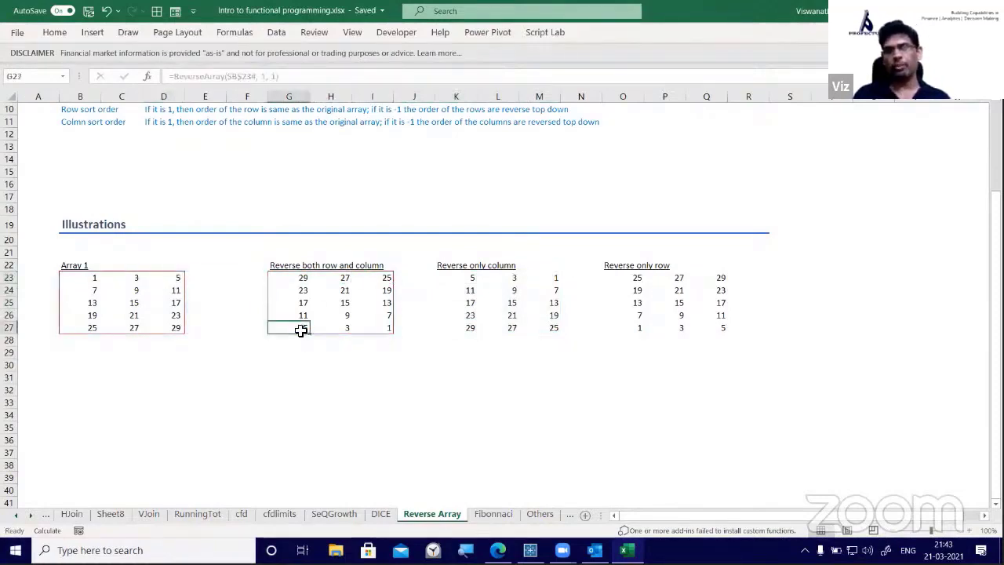
left_click_drag(302, 329, 379, 285)
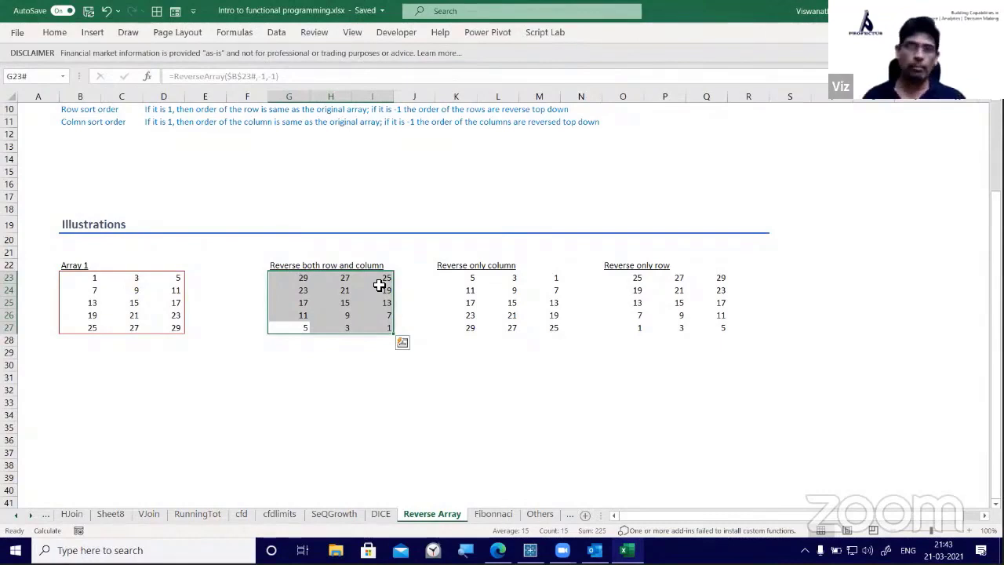
Look over the 1D array functions on the Others sheet and go back to the ArrayAbstract sheet
left_click(534, 517)
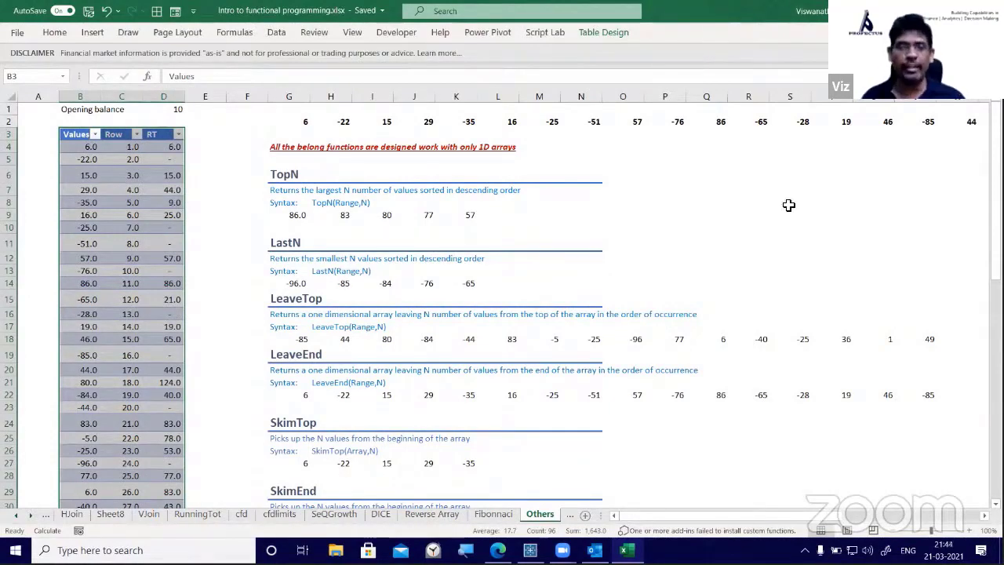
left_click(17, 516)
left_click(17, 516)
left_click(17, 516)
left_click(17, 516)
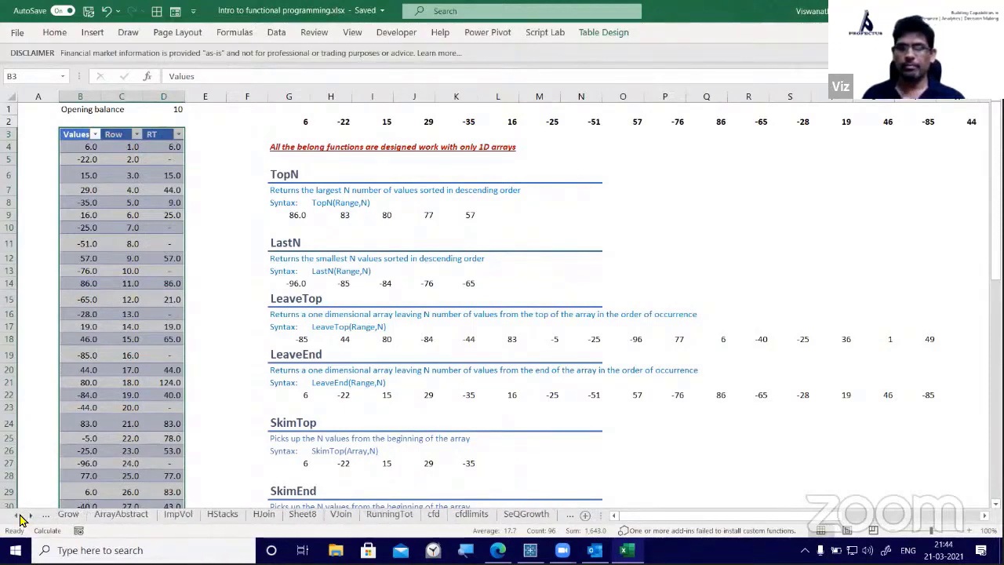
left_click(108, 516)
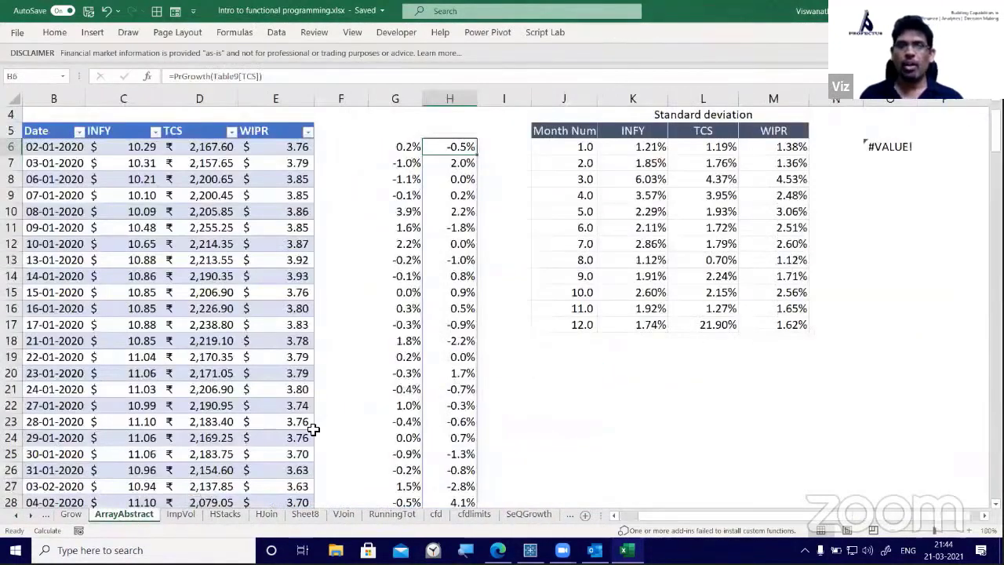